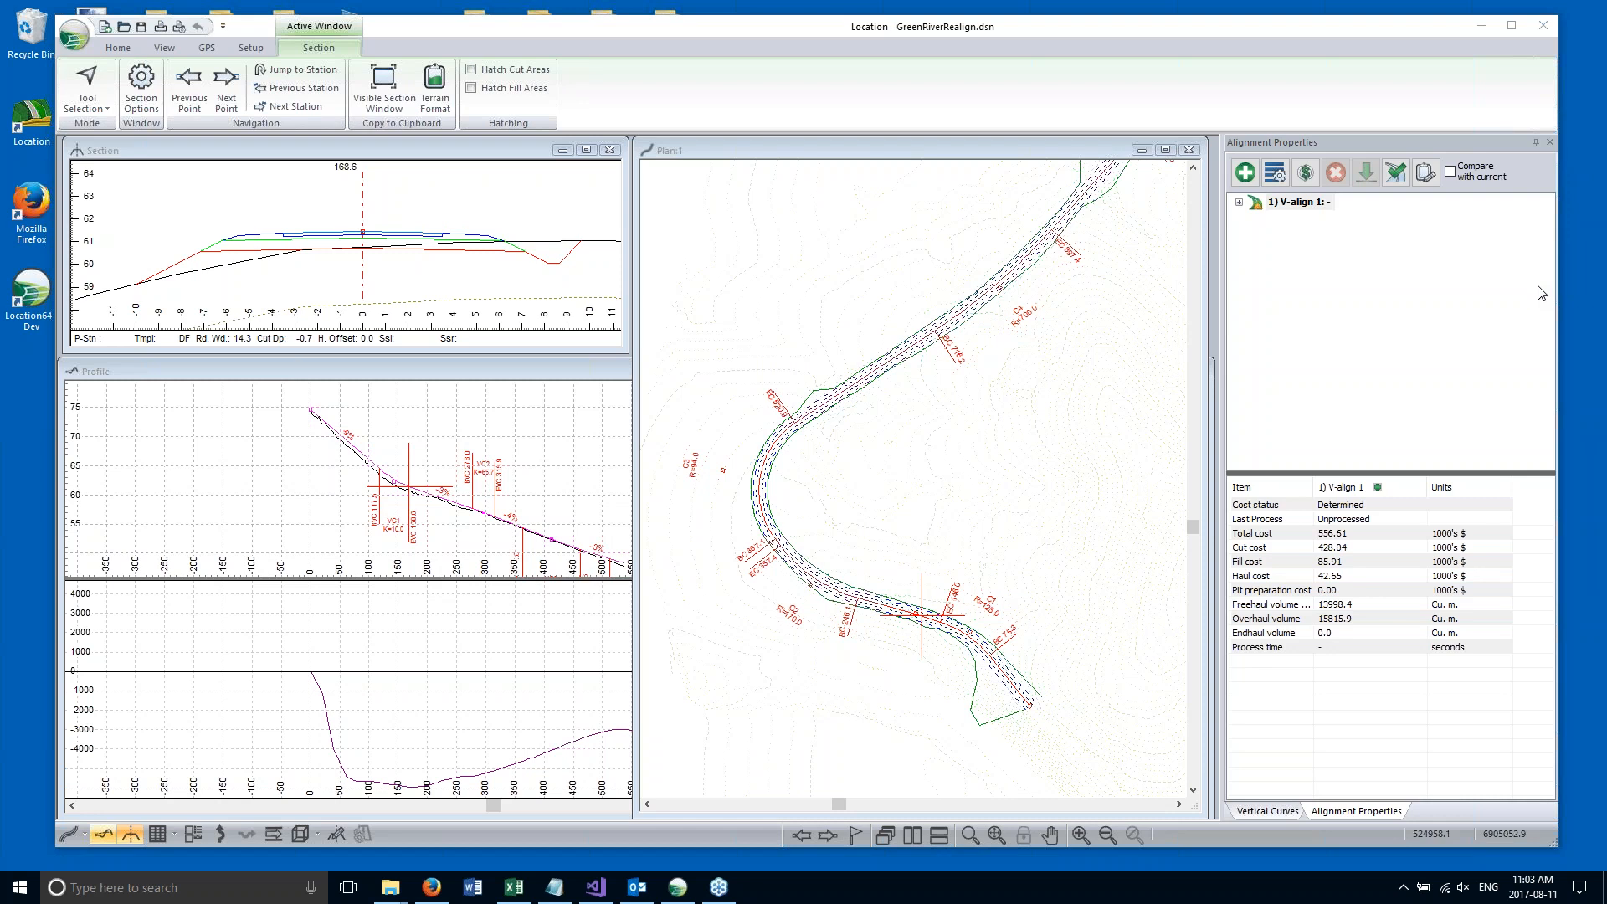
View the road and terrain in a 3D window from a lower angle, and put the window away.
click(293, 835)
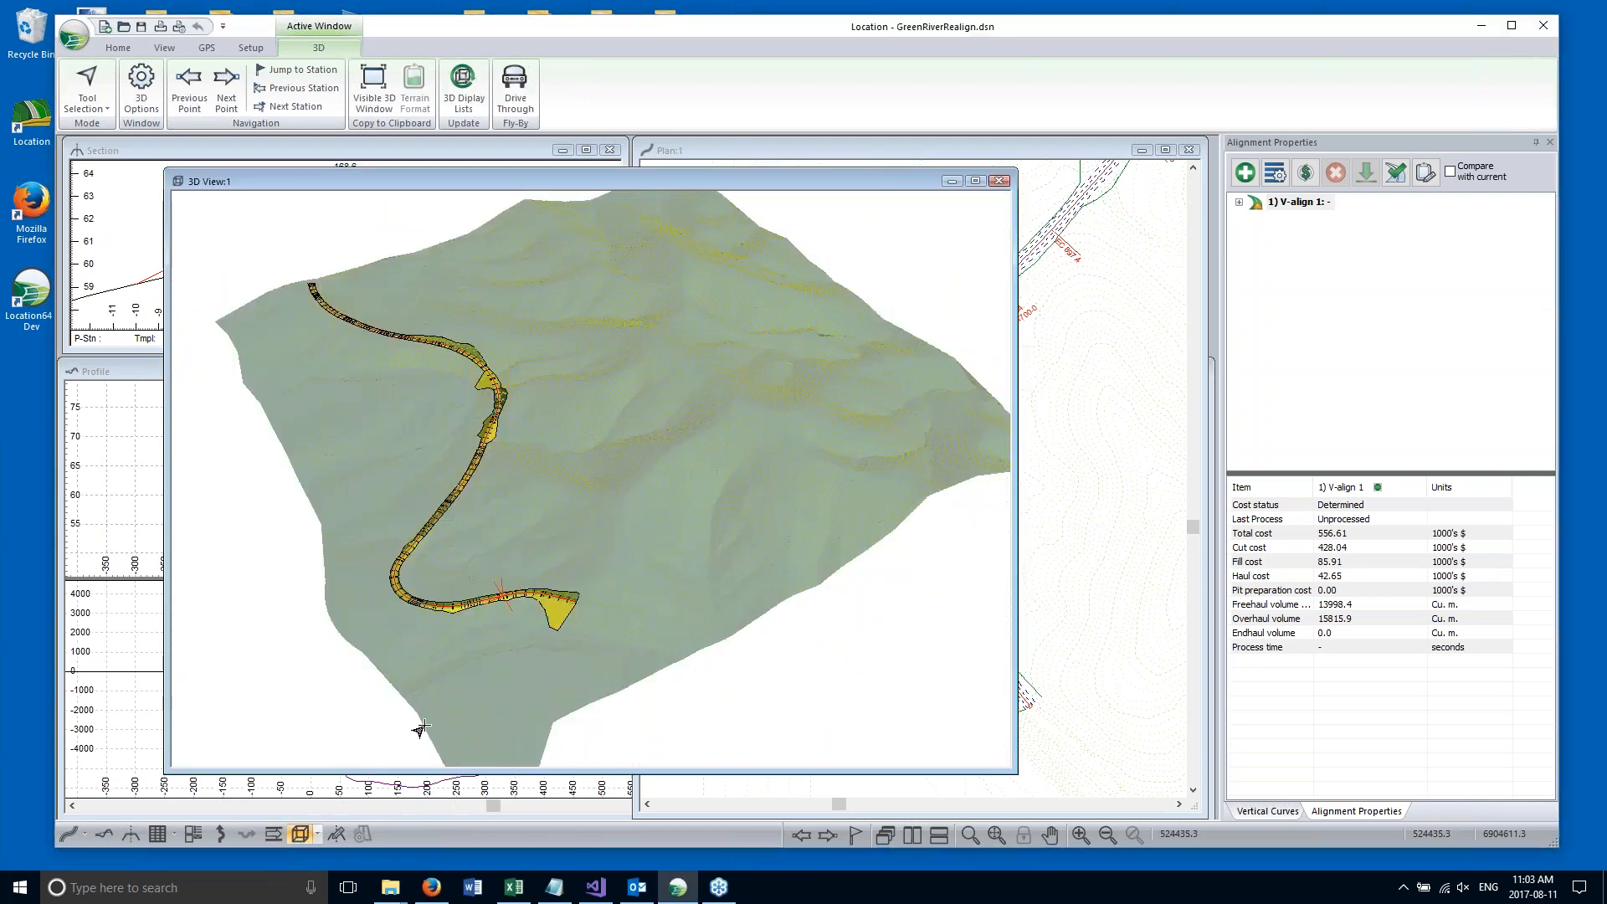
drag(458, 698, 483, 532)
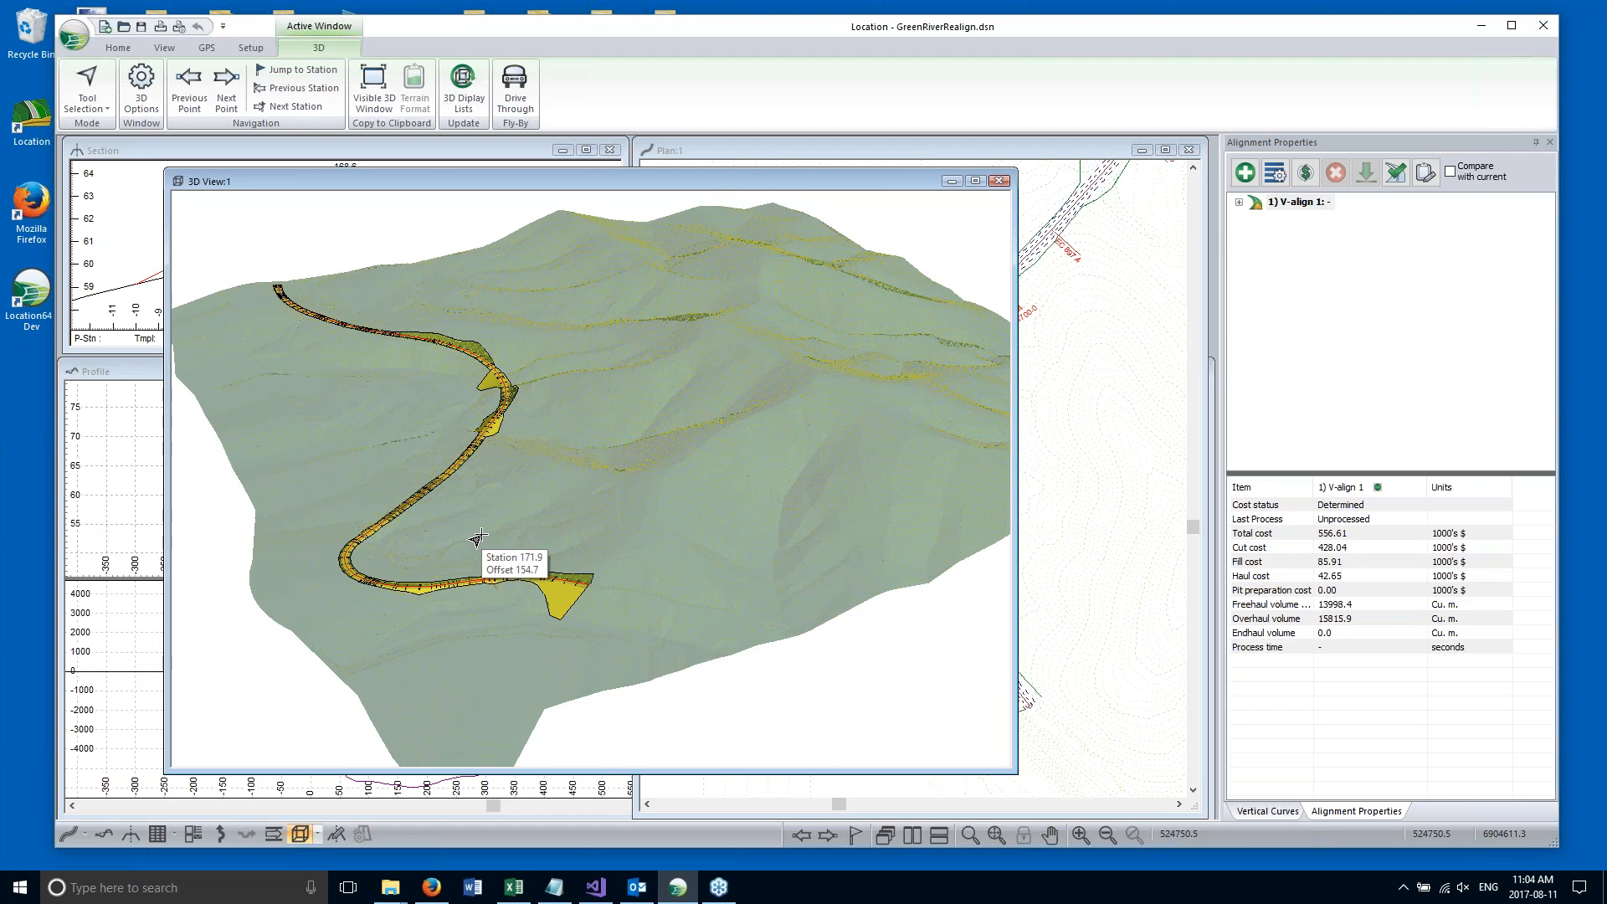
click(952, 182)
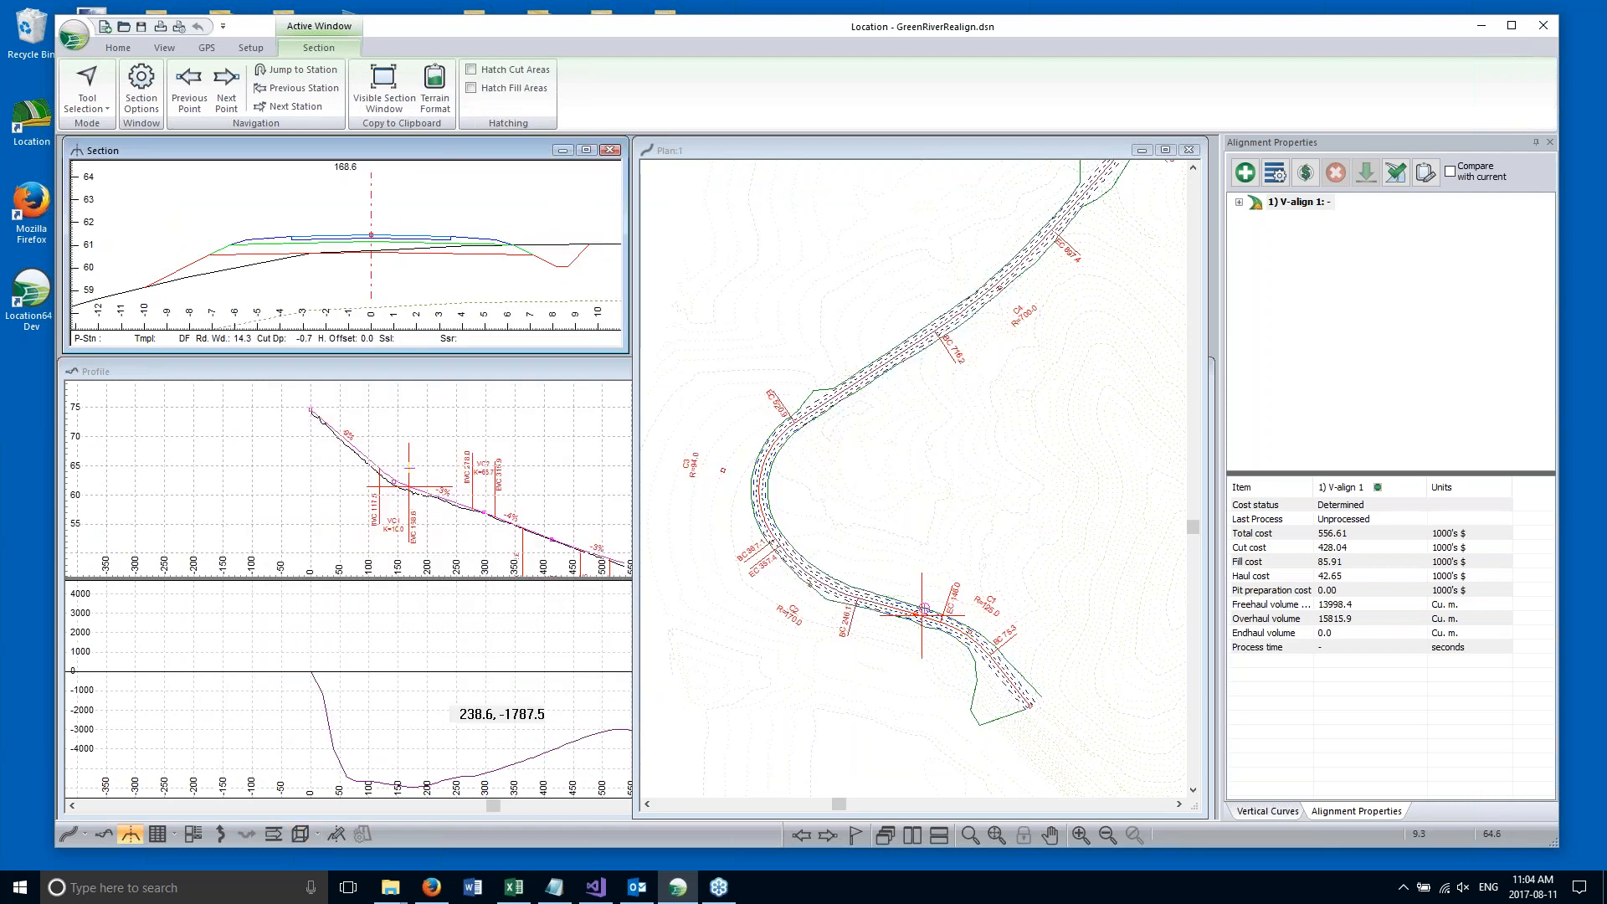
Maximize the section window and toggle hatching of the SG fill area on and off at station 168.6.
click(586, 150)
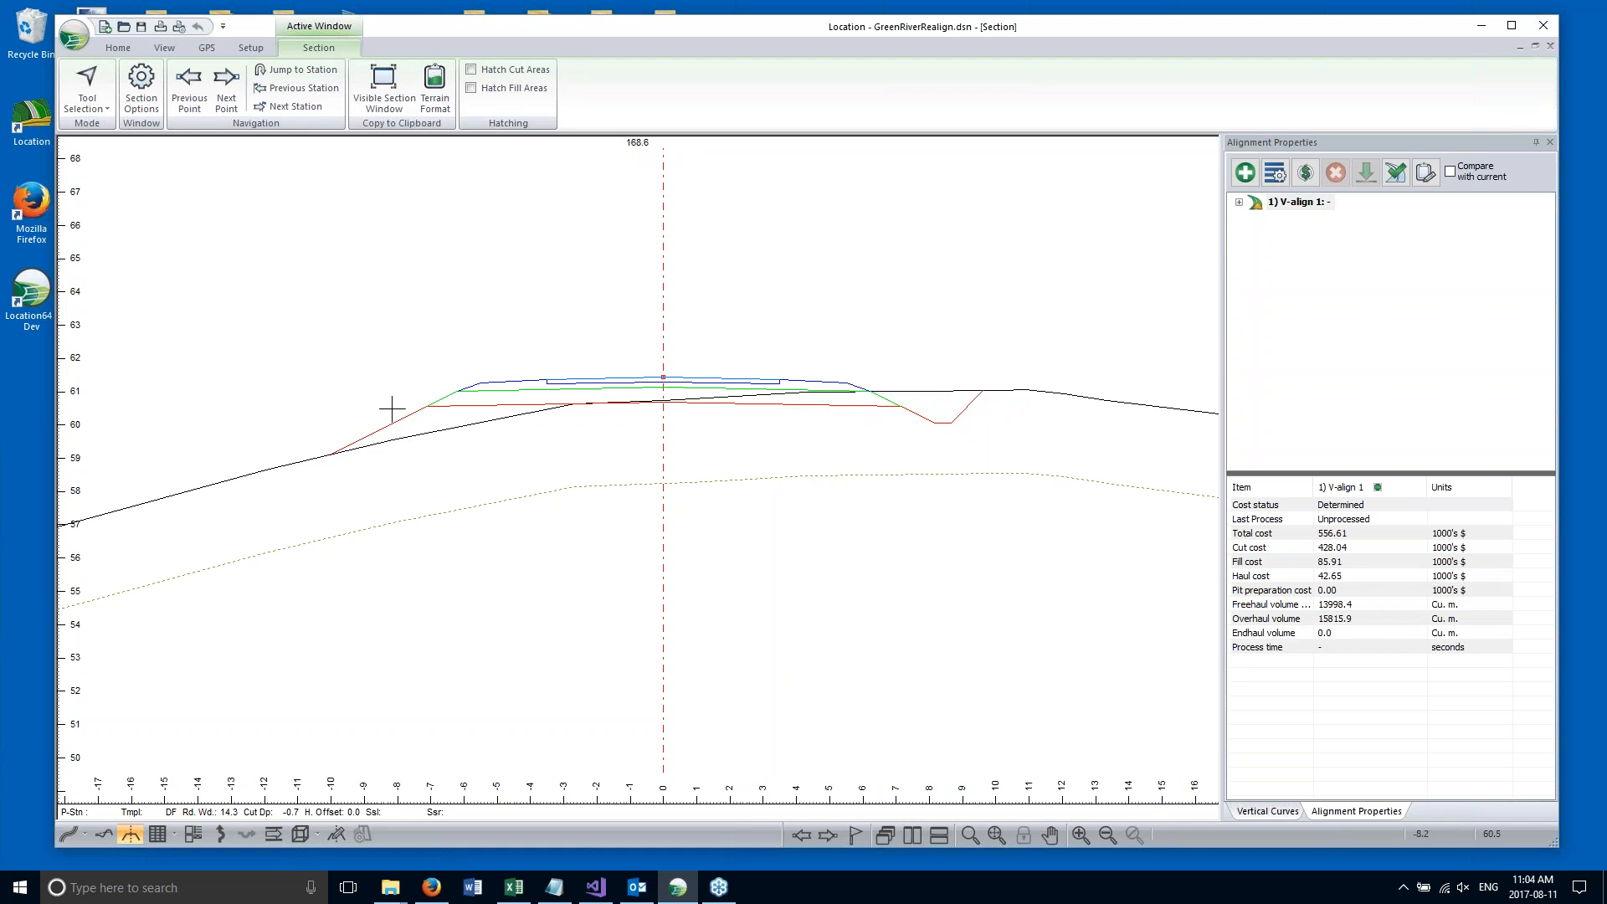
scroll(391, 408, up, 2)
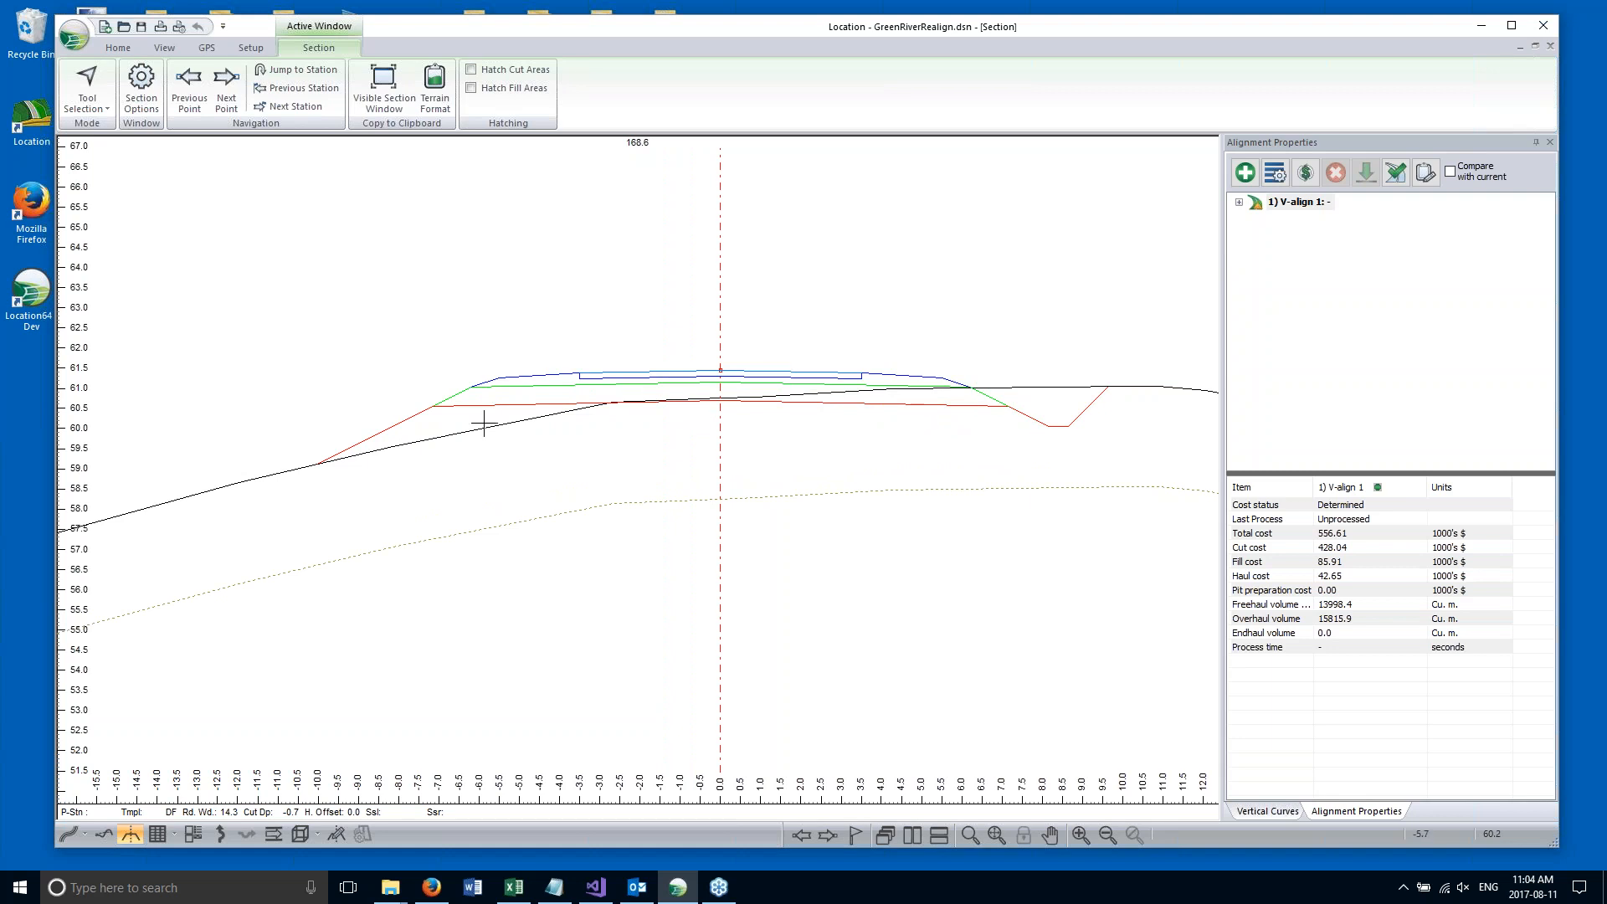
right_click(434, 406)
click(504, 577)
right_click(452, 425)
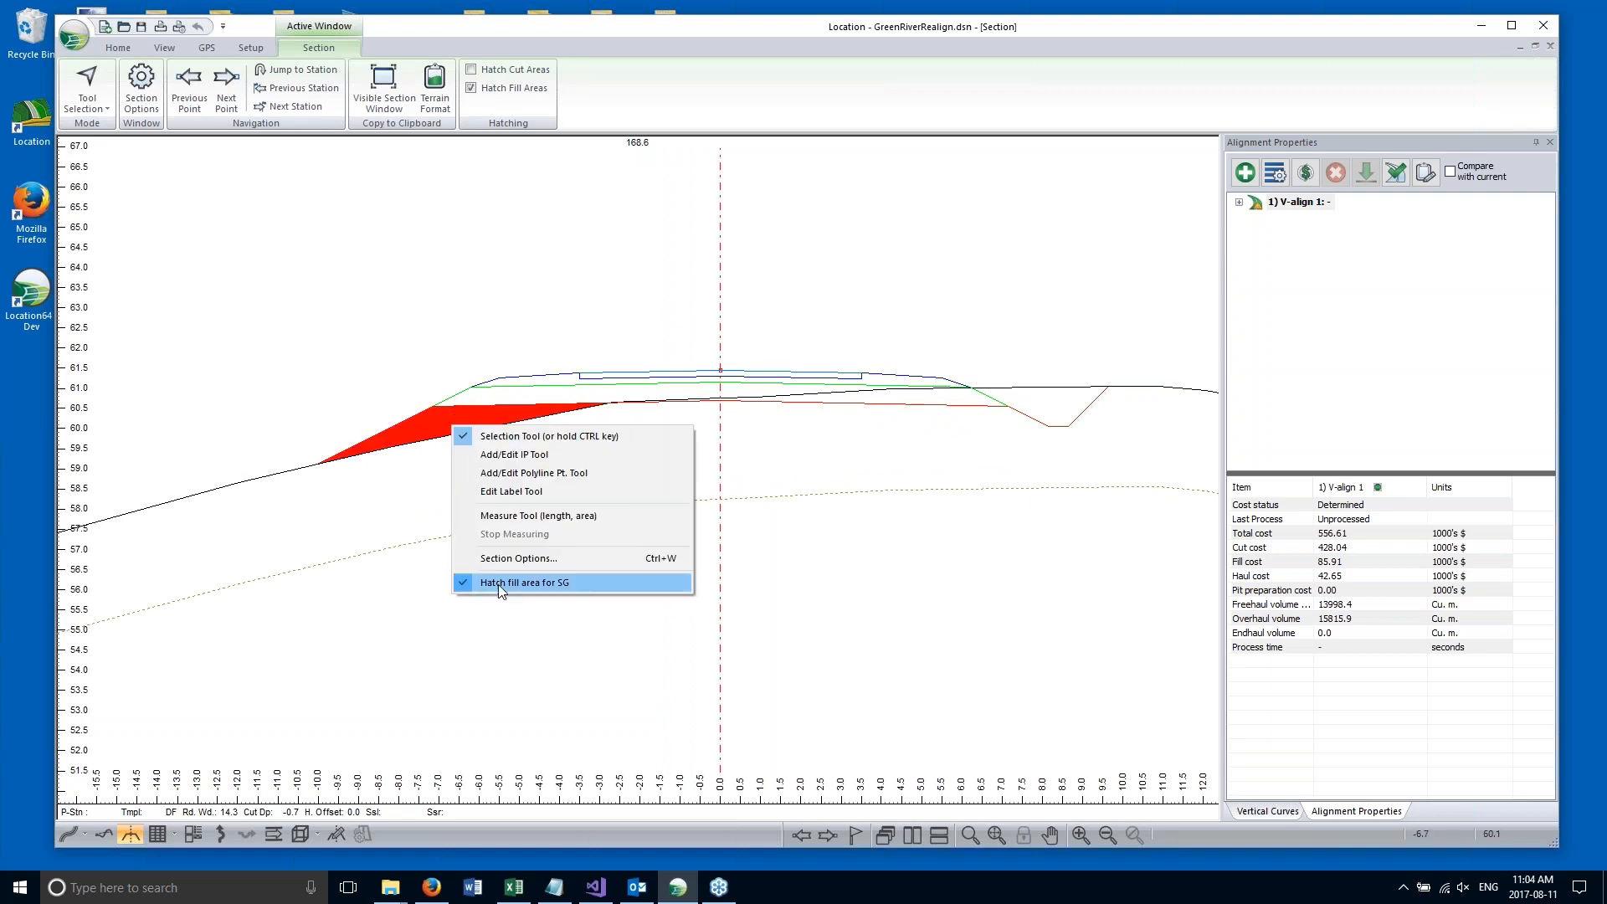
click(519, 585)
Toggle hatching of the SG cut area on and off in the cross-section.
right_click(1042, 400)
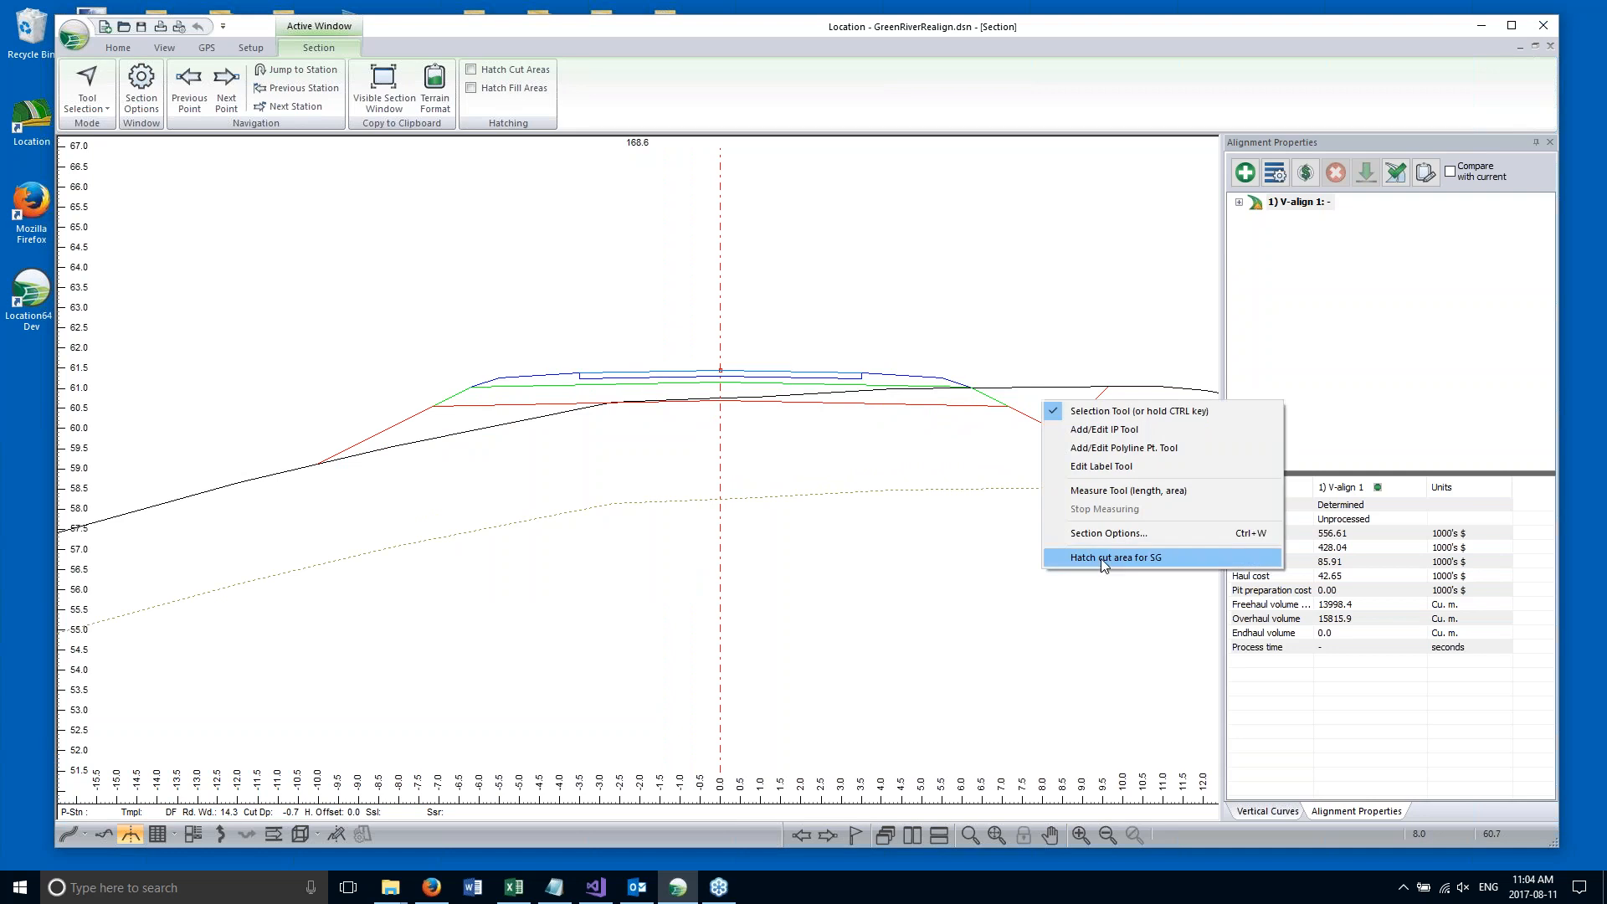
click(1102, 559)
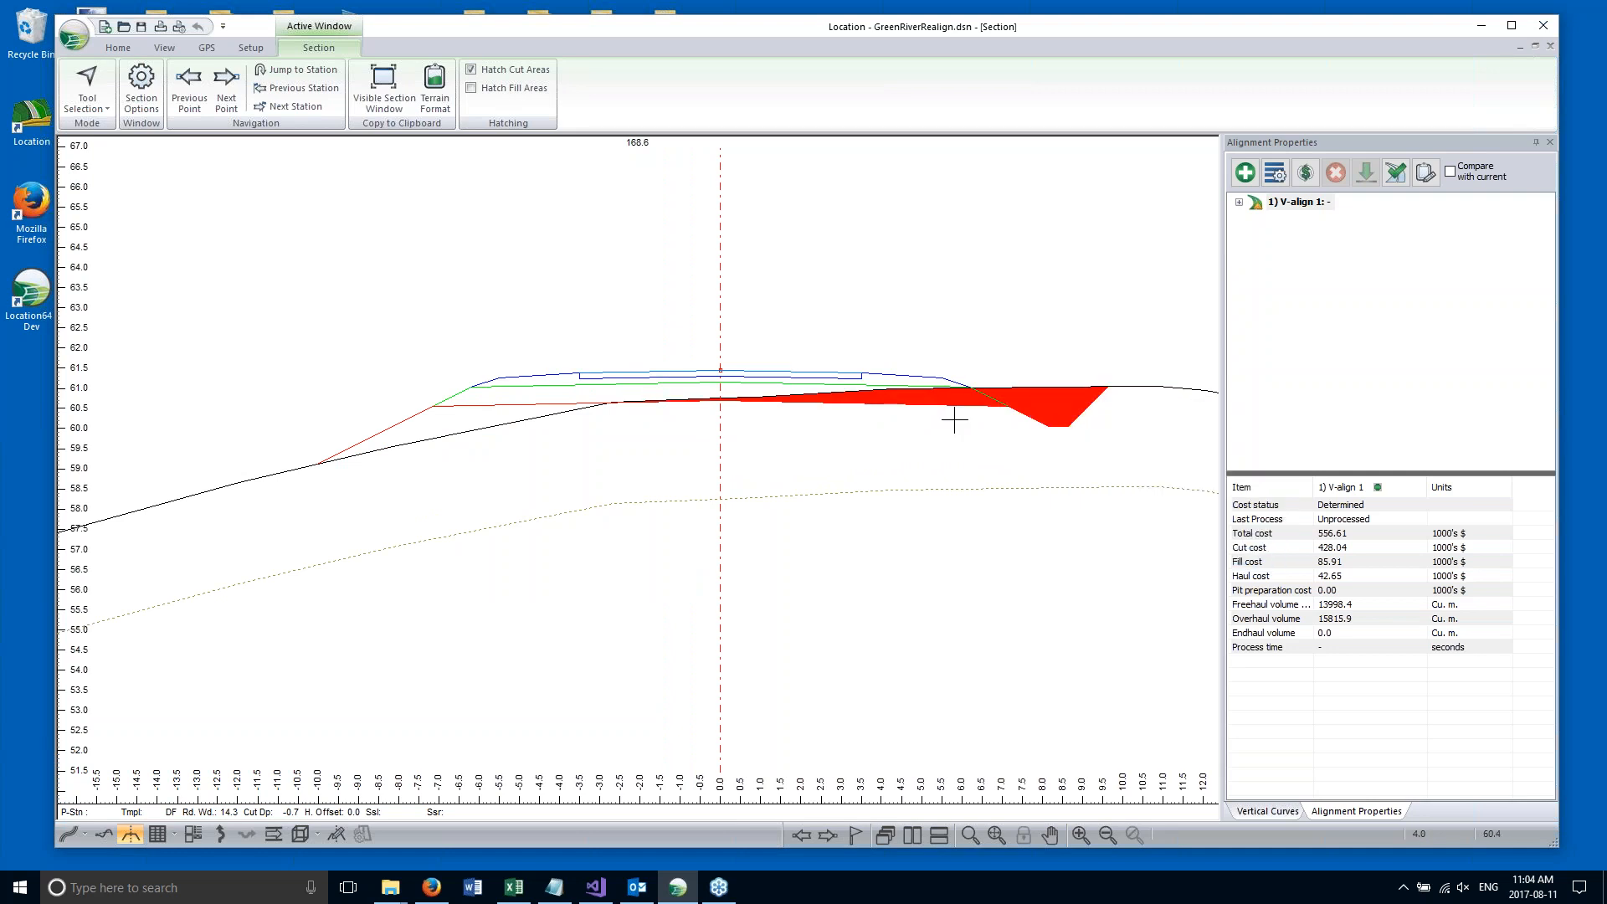
right_click(1045, 399)
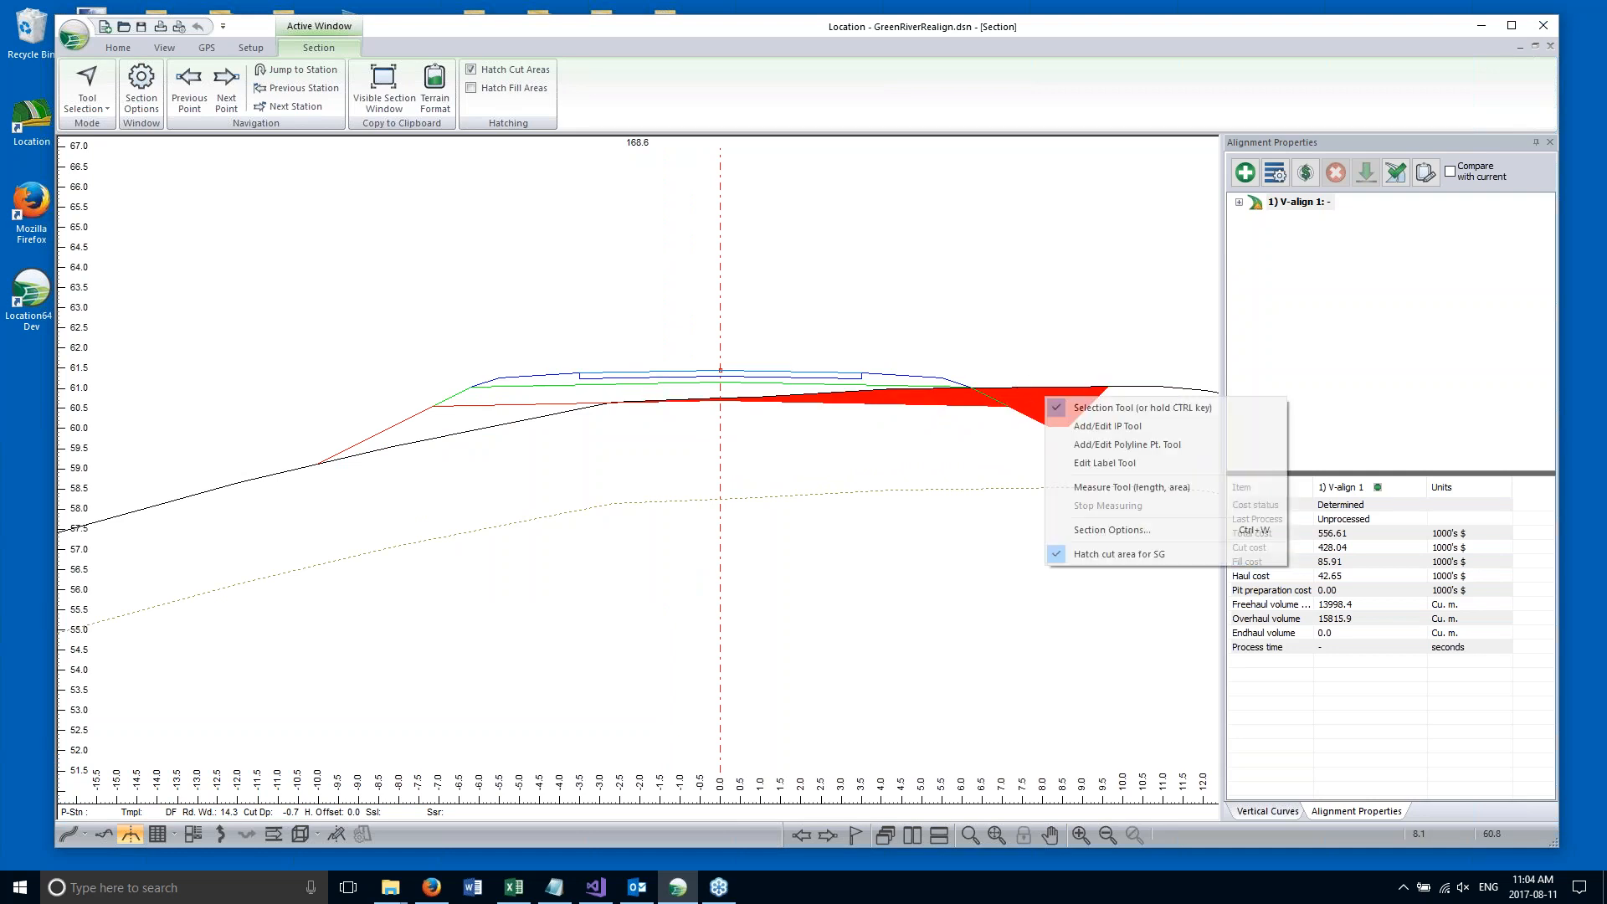
click(1102, 554)
middle_drag(1005, 498, 876, 416)
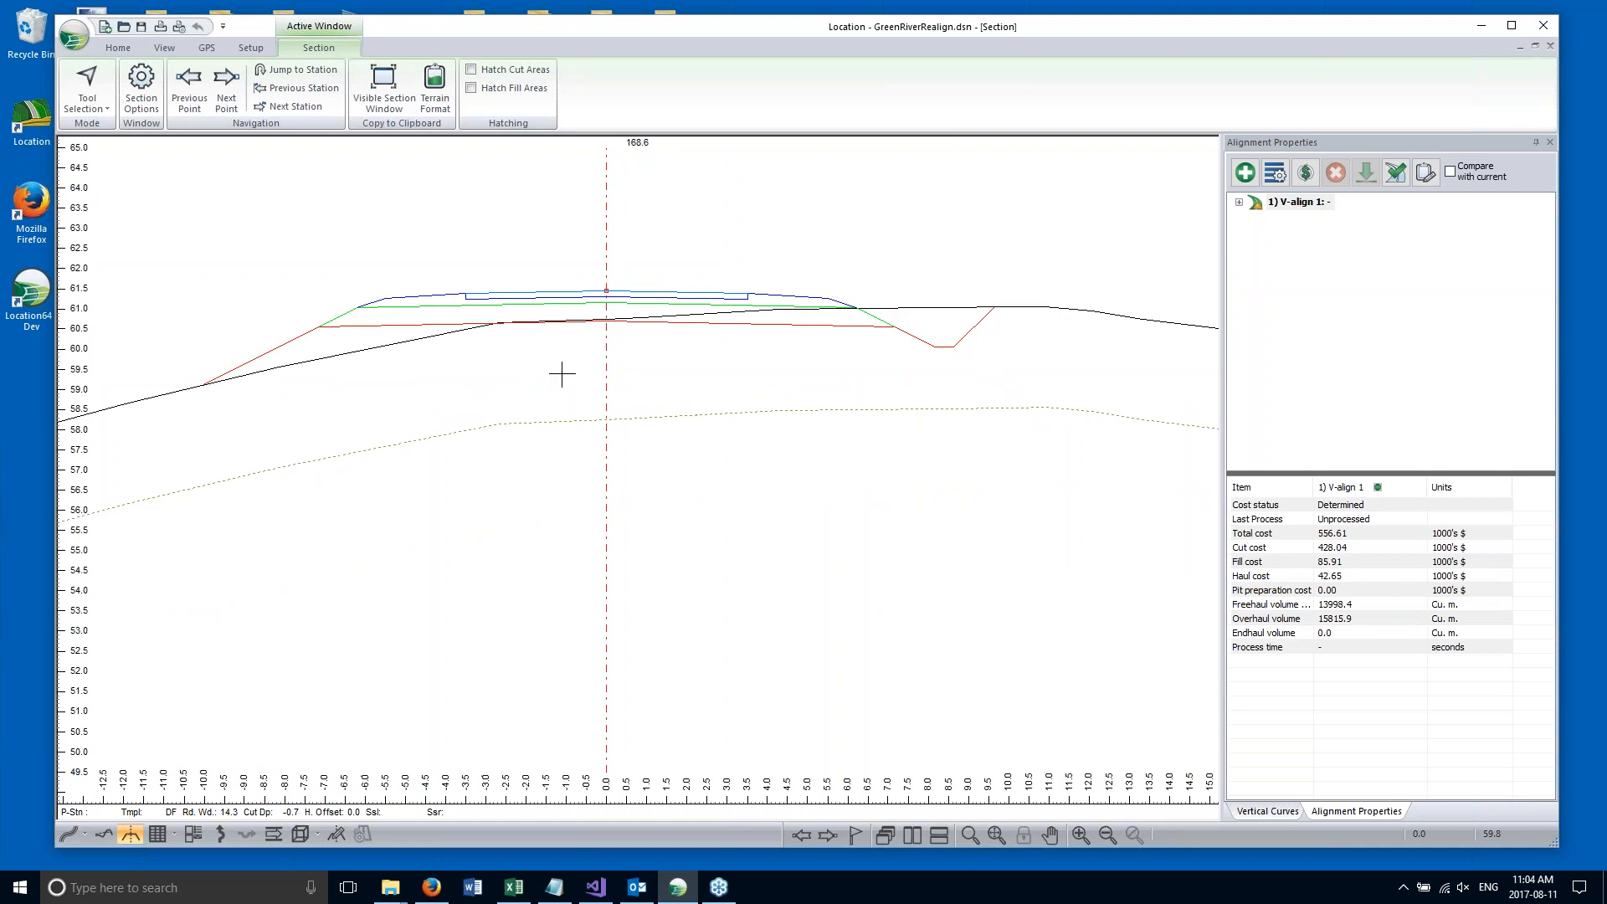
Hatch the fill areas for the Srf1 and Srf2 layers in the cross-section.
right_click(369, 314)
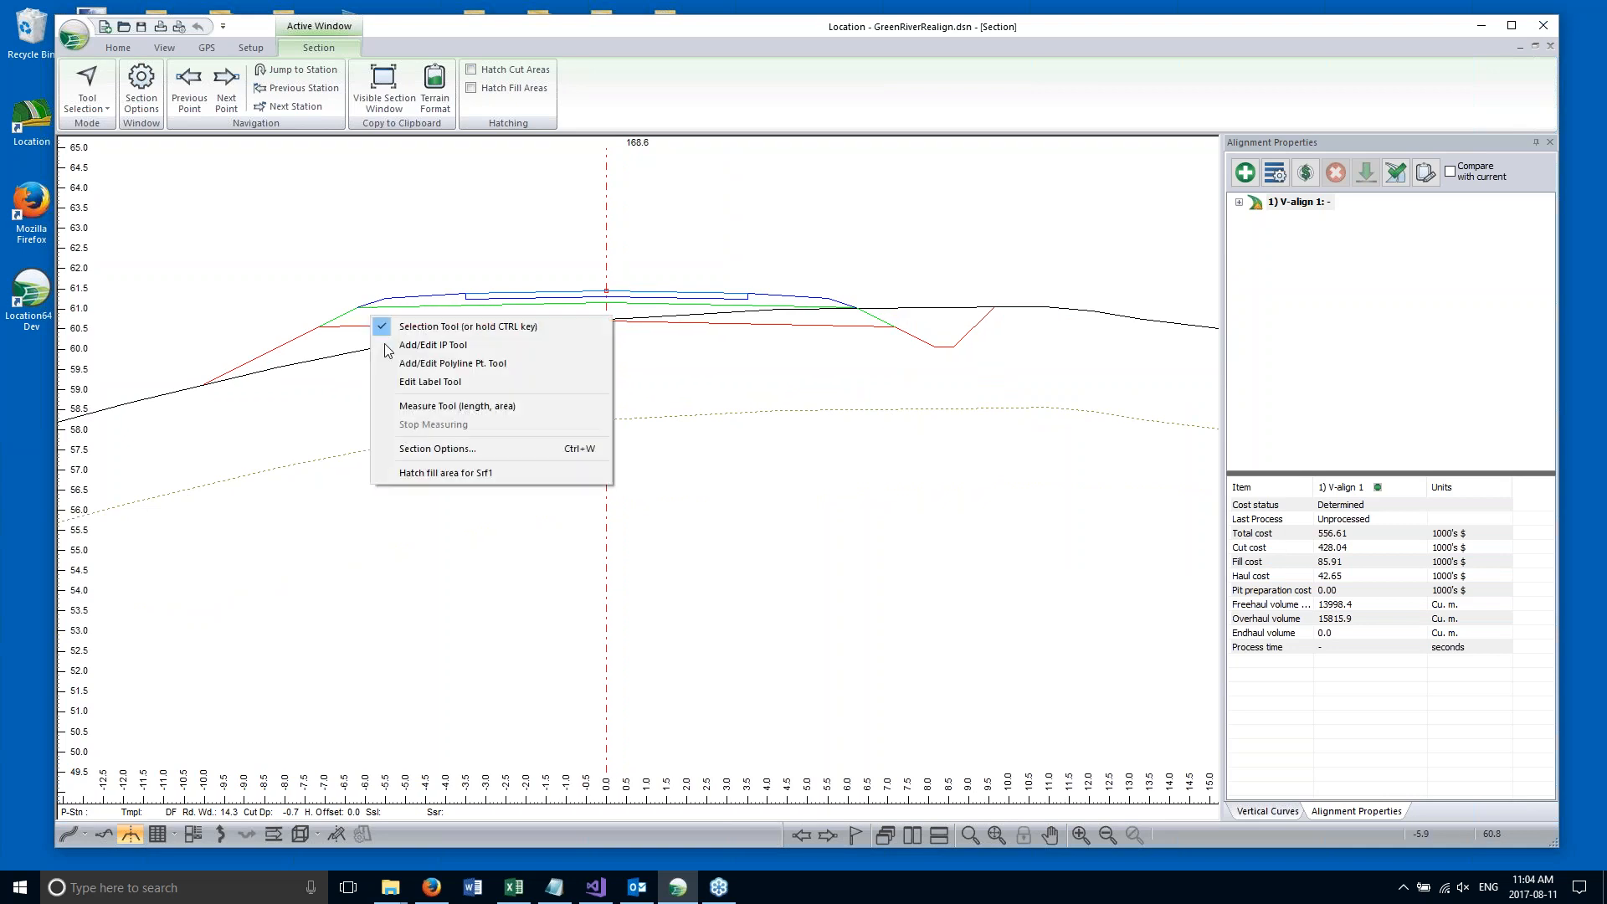
click(434, 474)
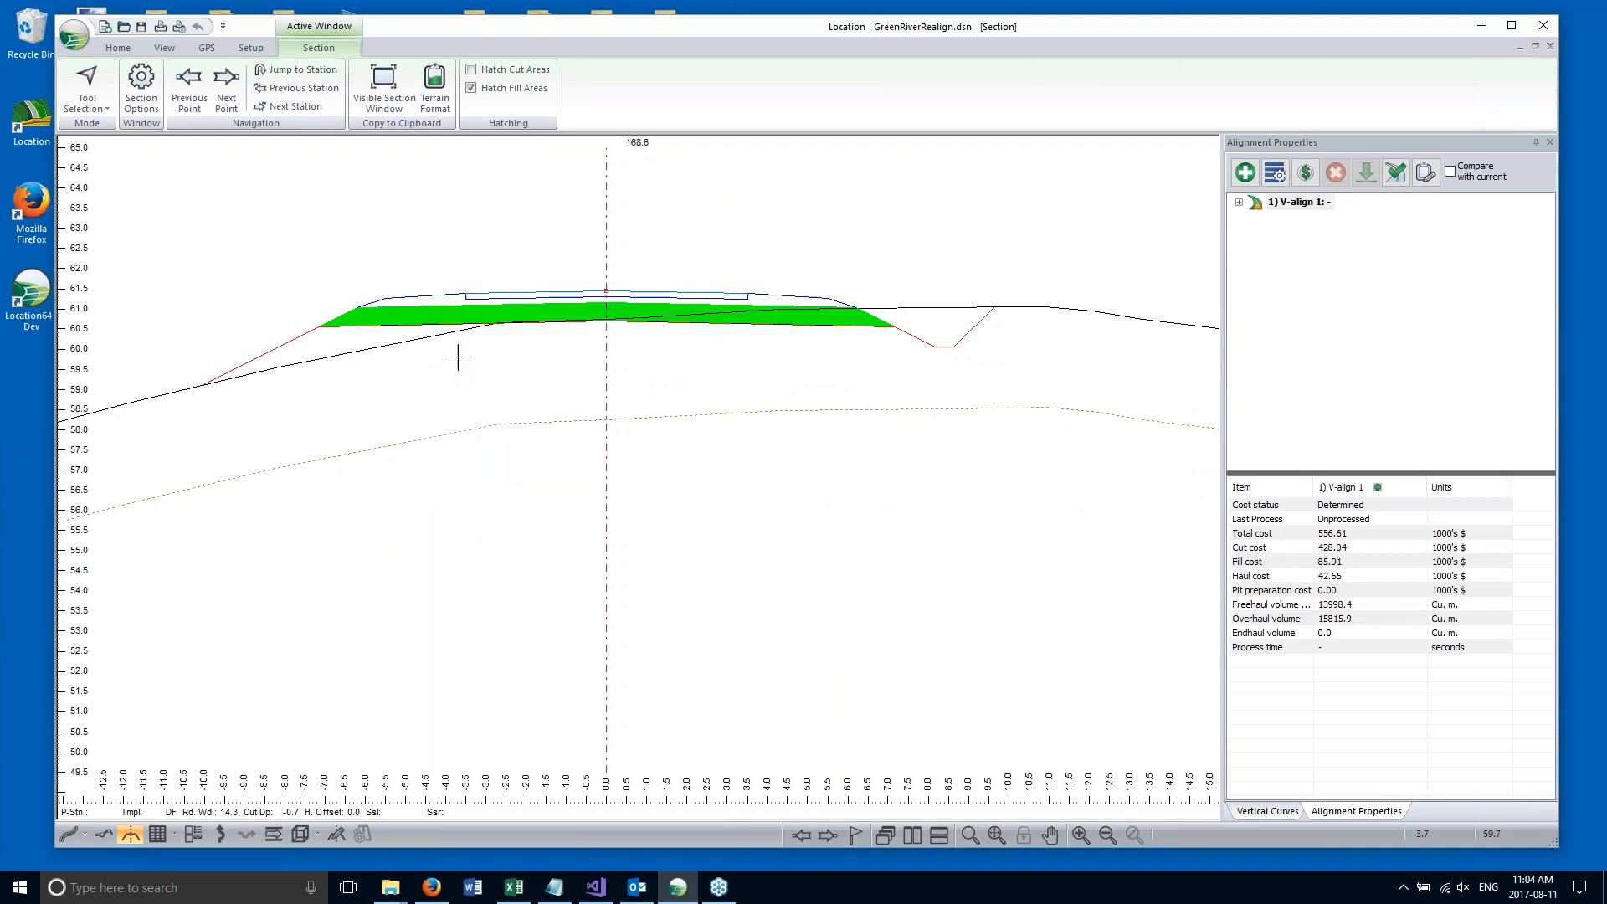
right_click(434, 299)
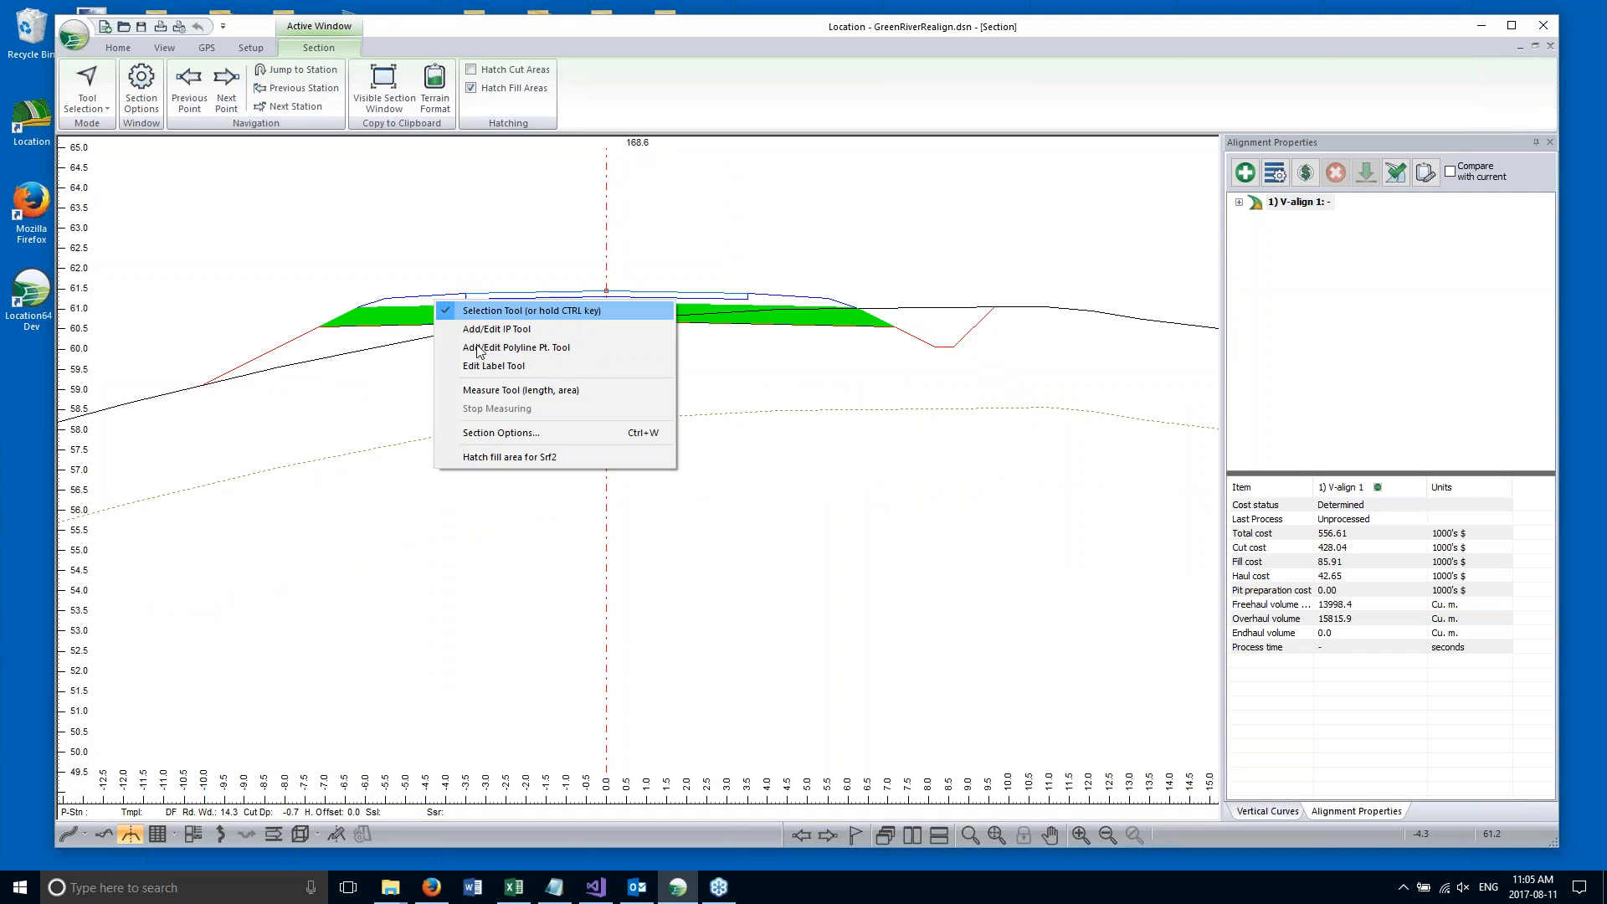
click(492, 459)
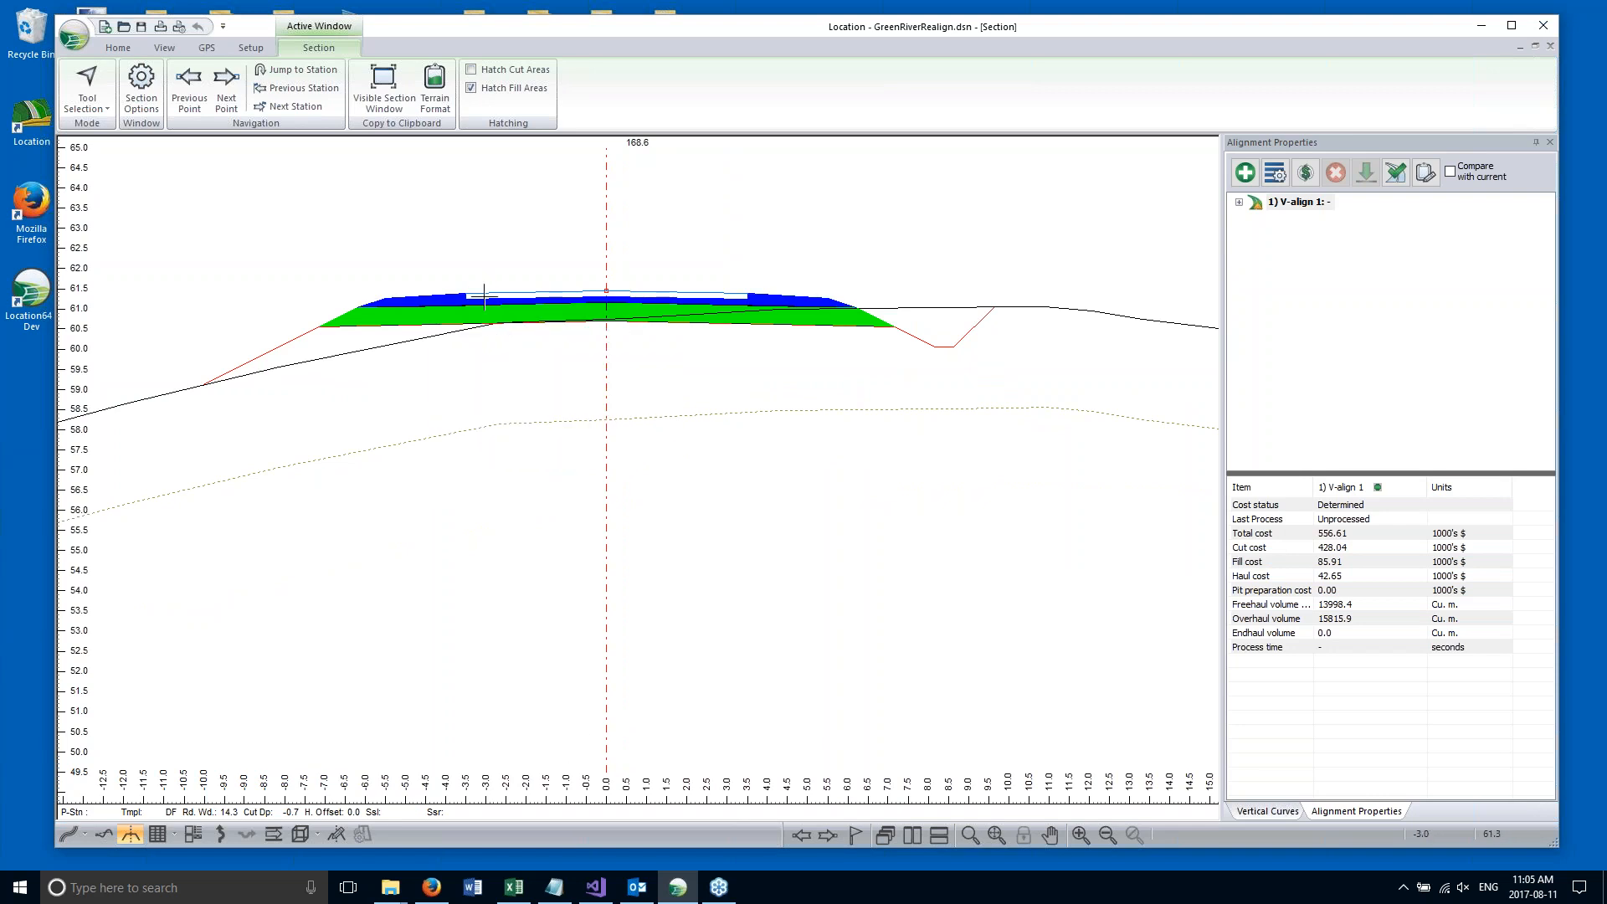
scroll(484, 294, up, 4)
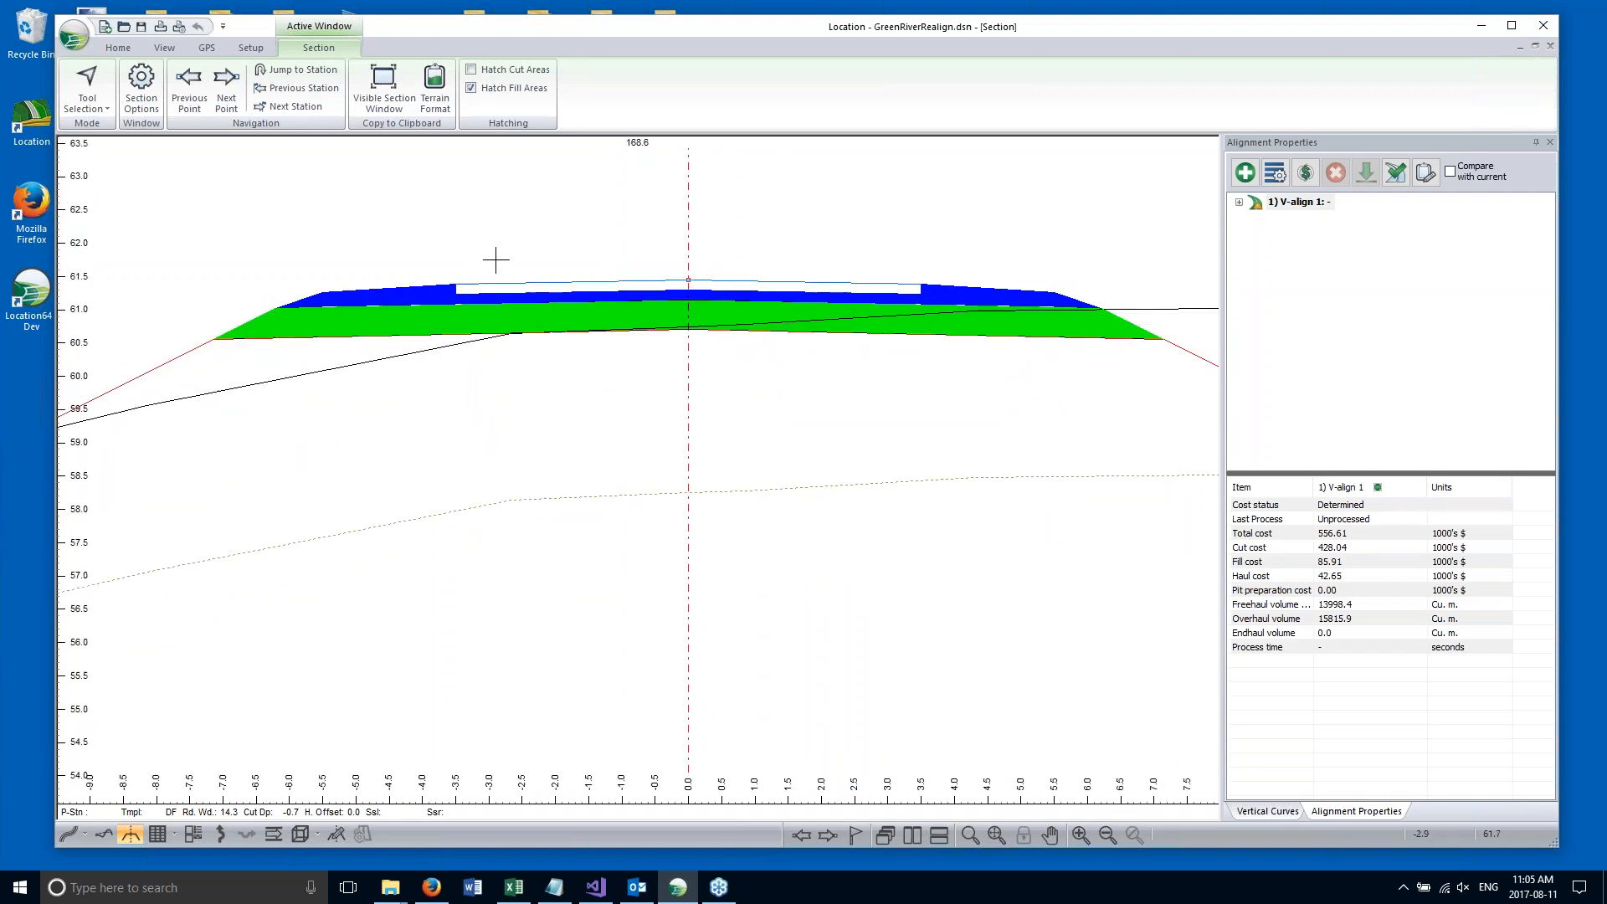
middle_drag(489, 247, 514, 307)
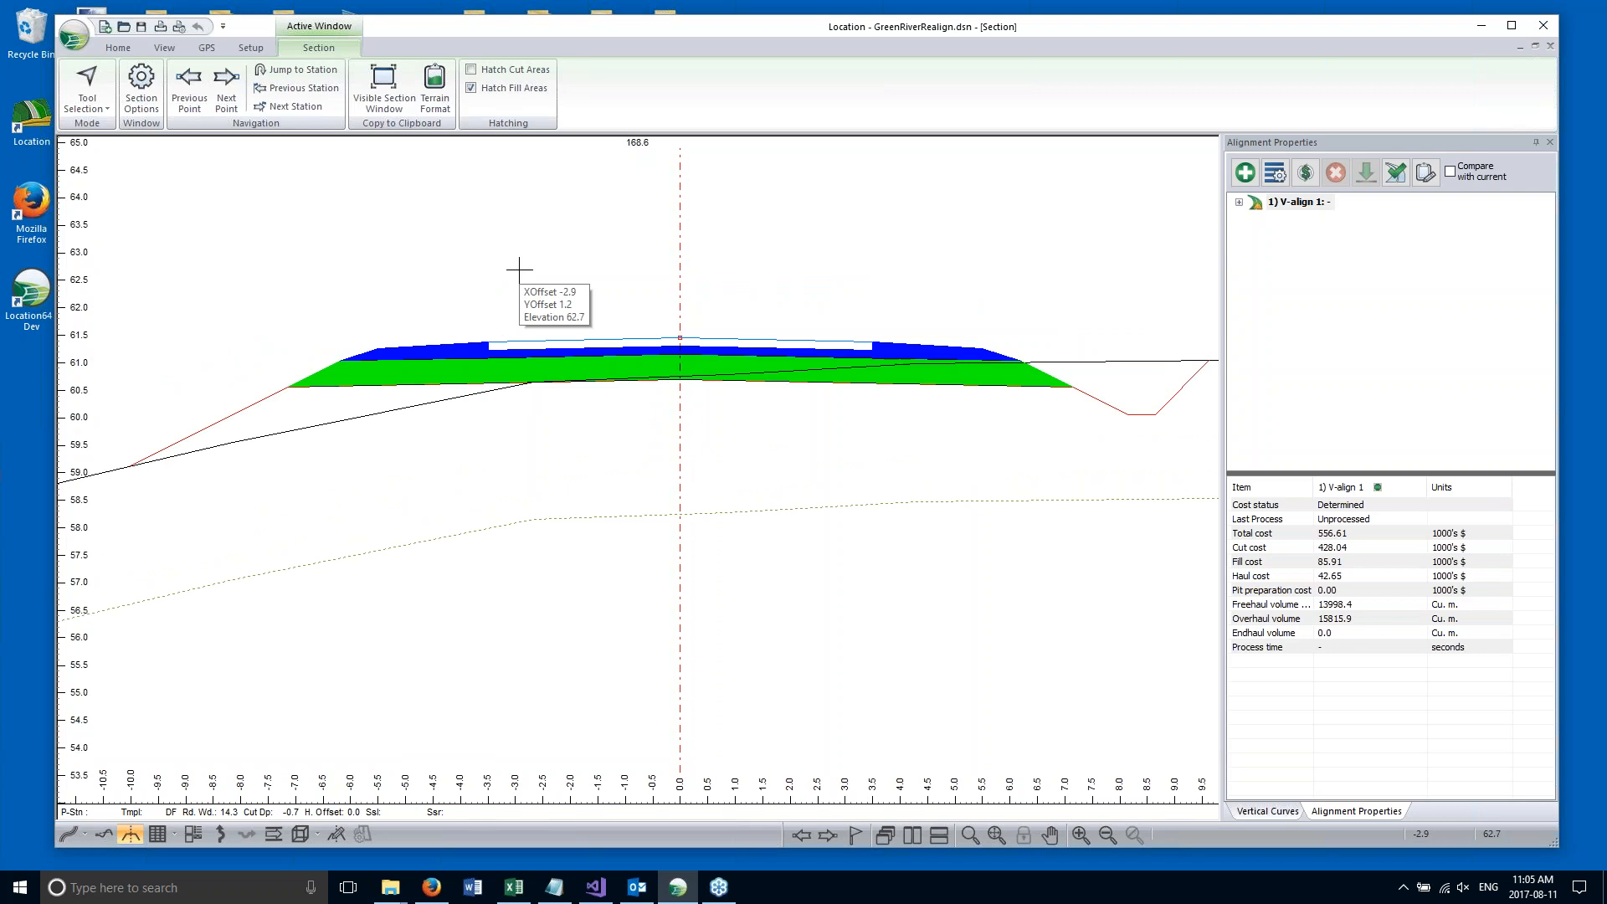
Remove the fill hatching from the Srf2 and Srf1 layers.
scroll(488, 315, down, 2)
middle_drag(452, 327, 404, 350)
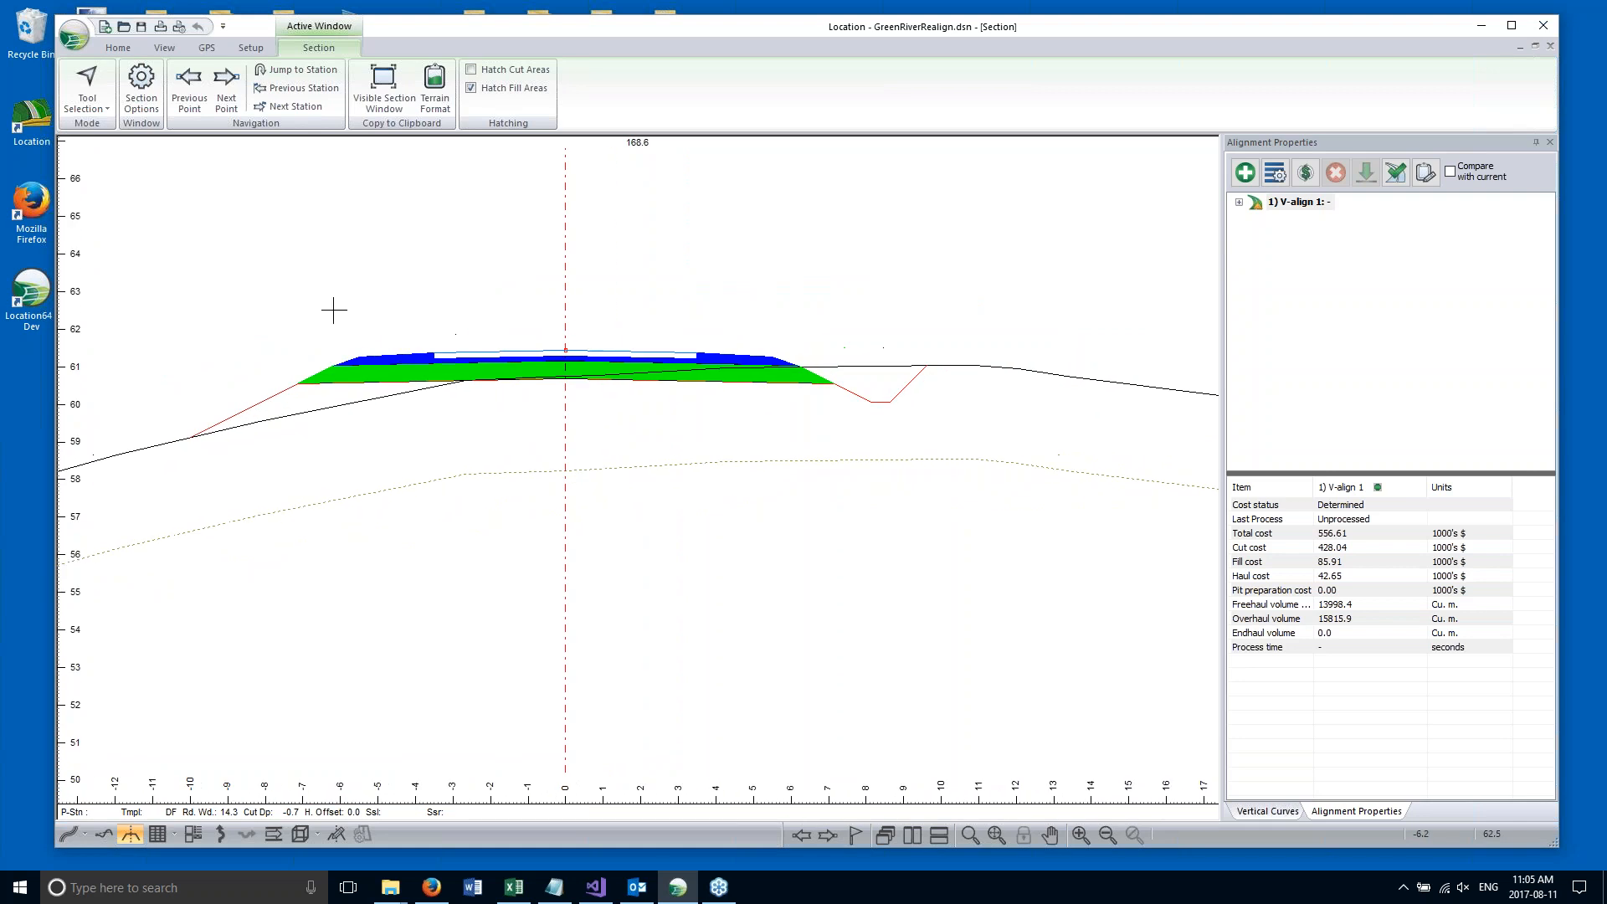
right_click(404, 358)
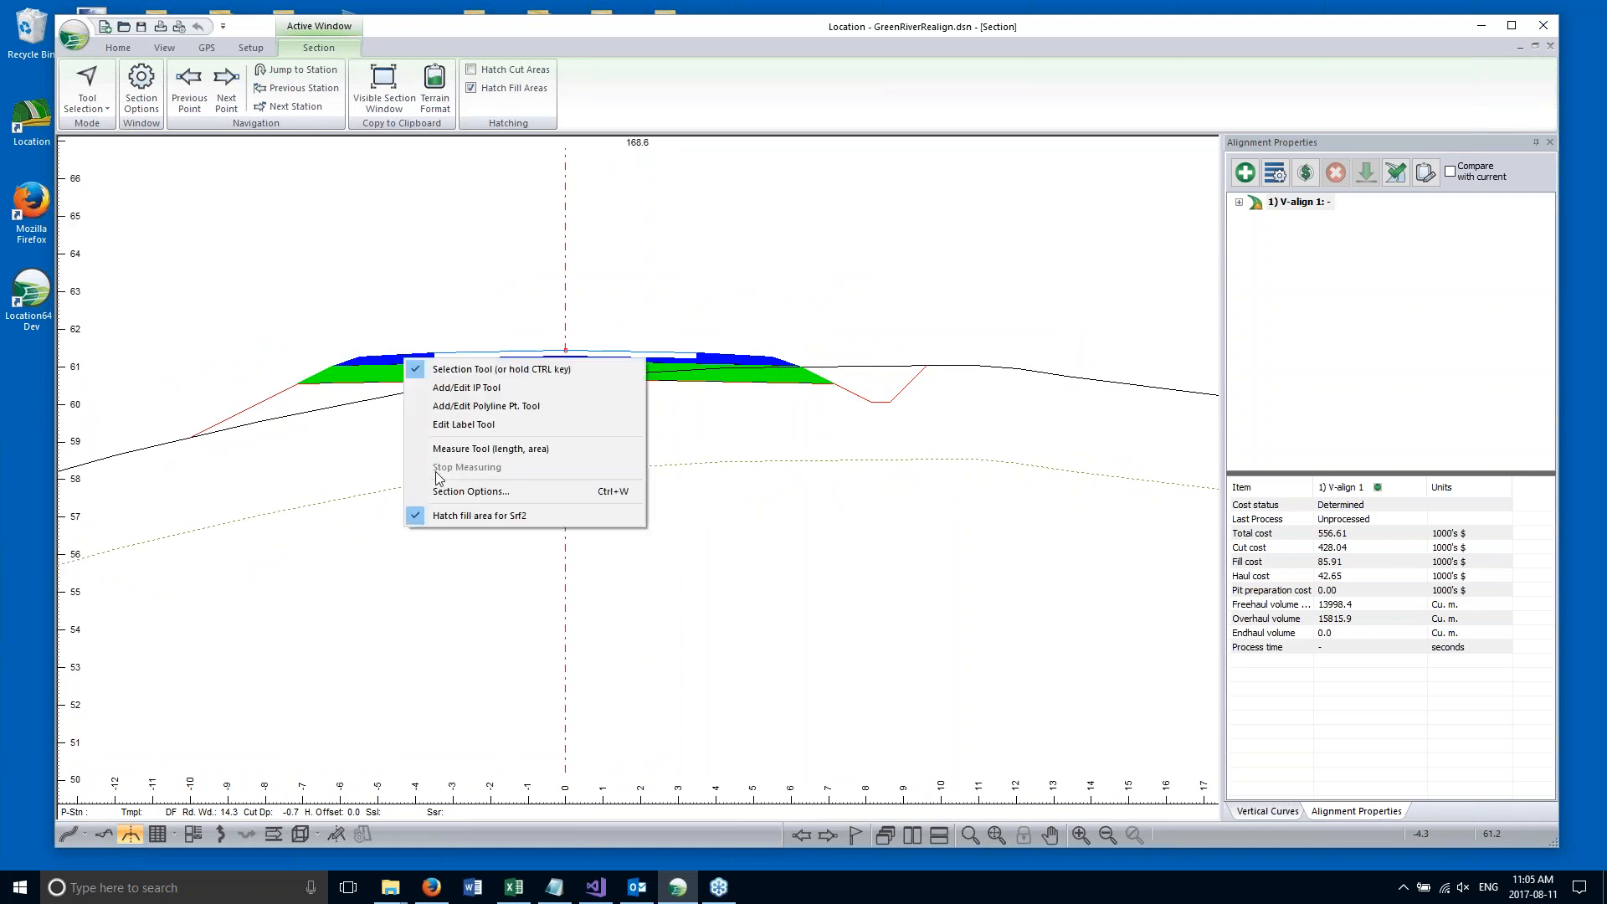
click(472, 516)
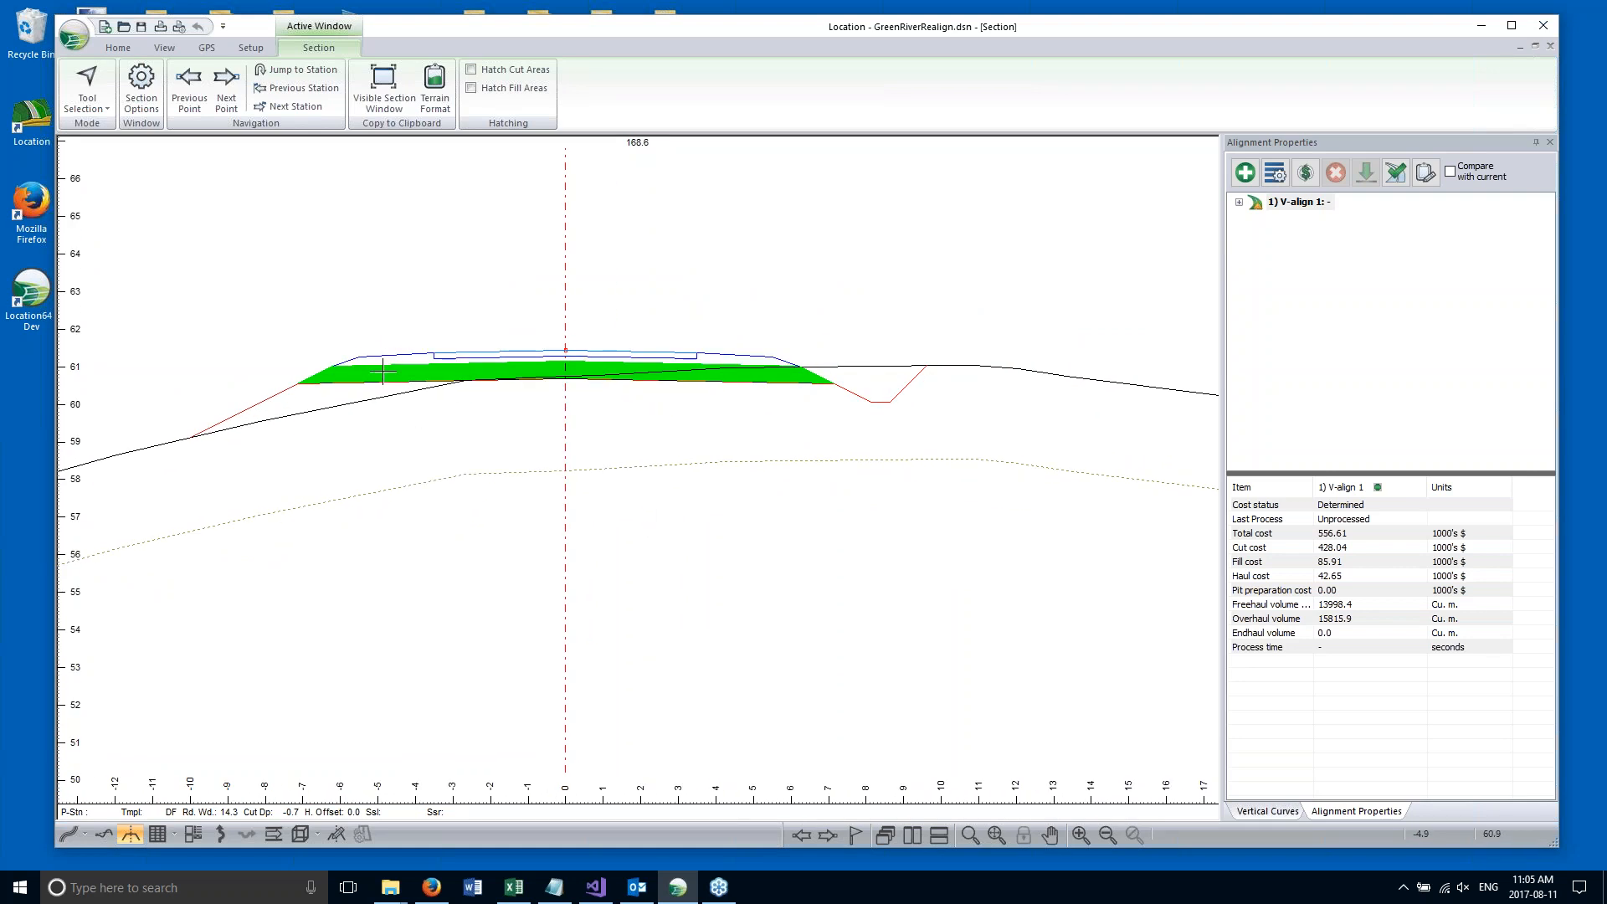
right_click(382, 372)
click(481, 459)
middle_drag(541, 405, 564, 420)
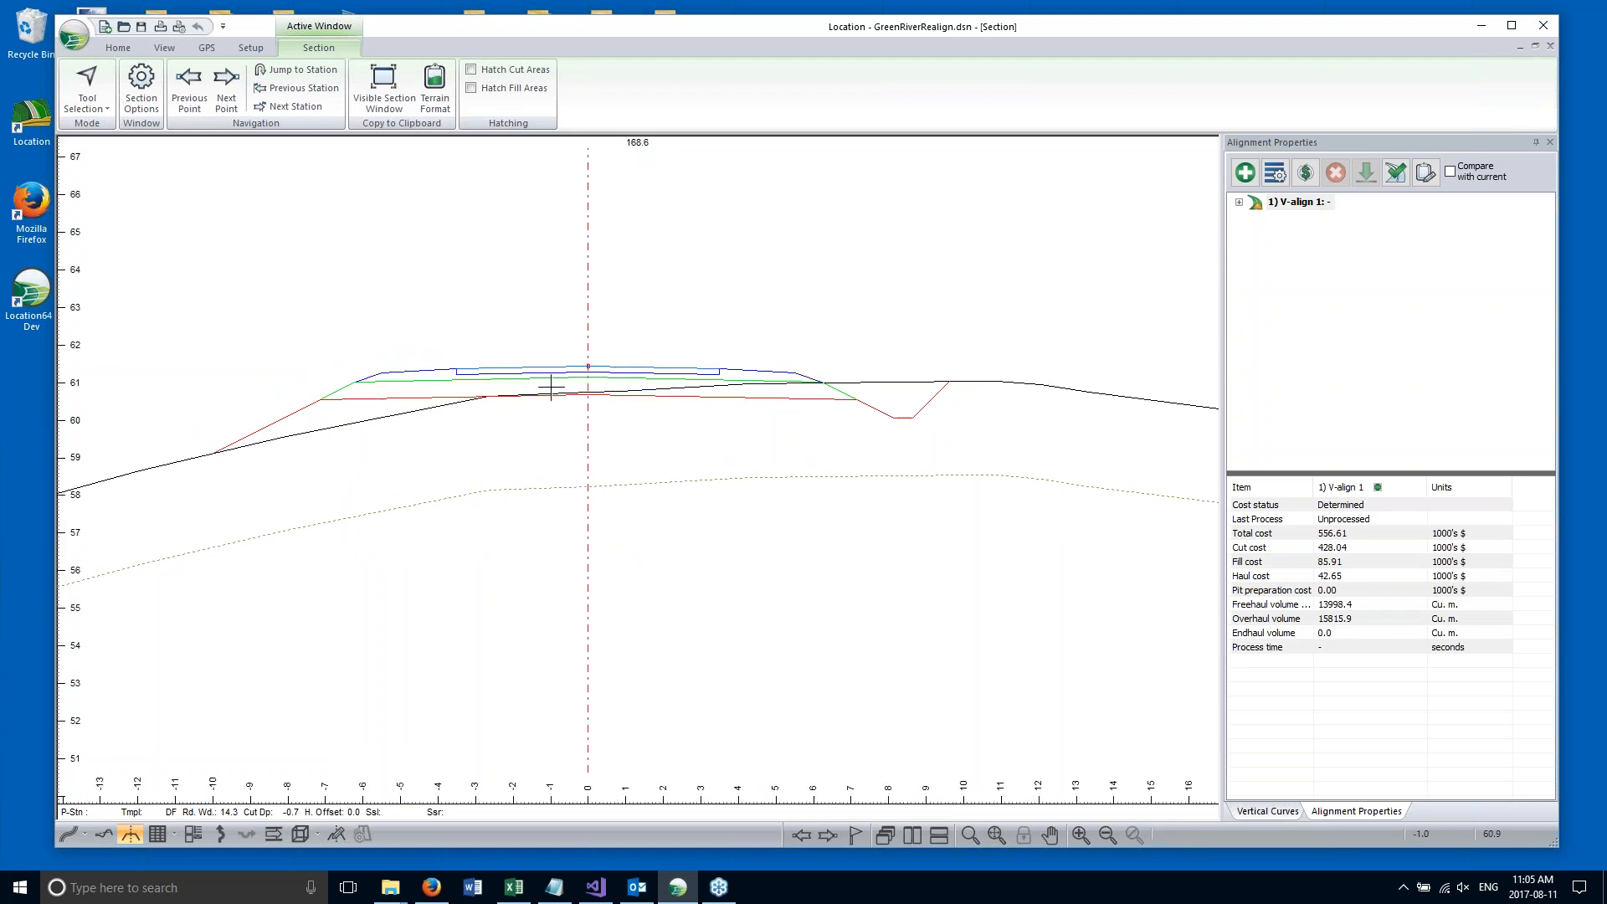
Examine the fill area details beneath the road surface layers in the cross-section.
middle_drag(738, 363, 787, 359)
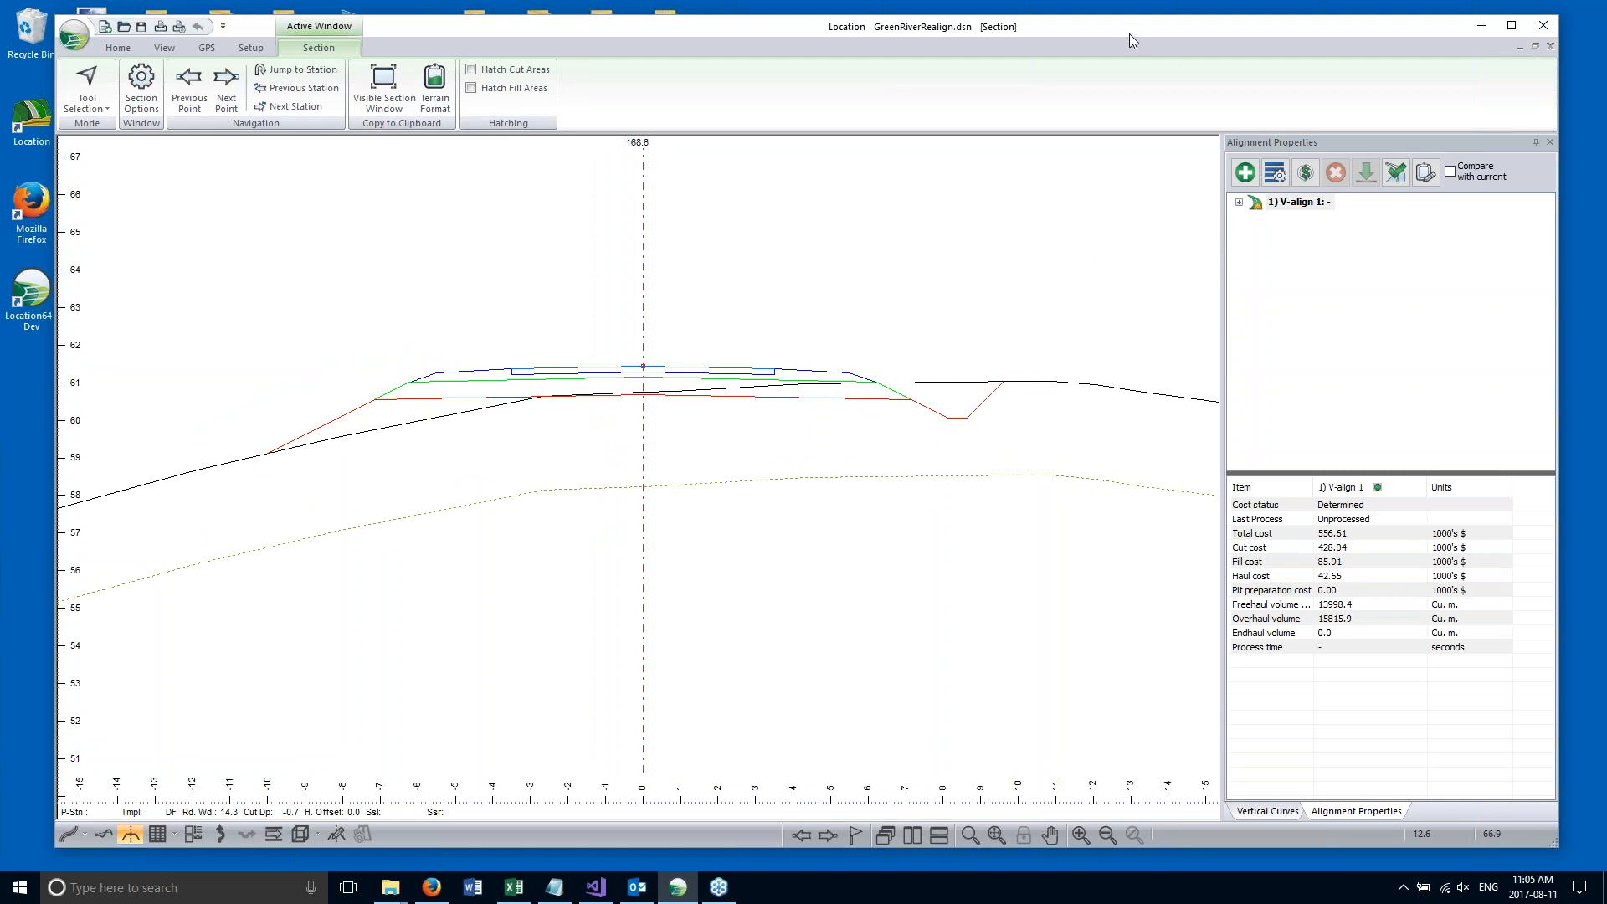
drag(1121, 27, 1094, 27)
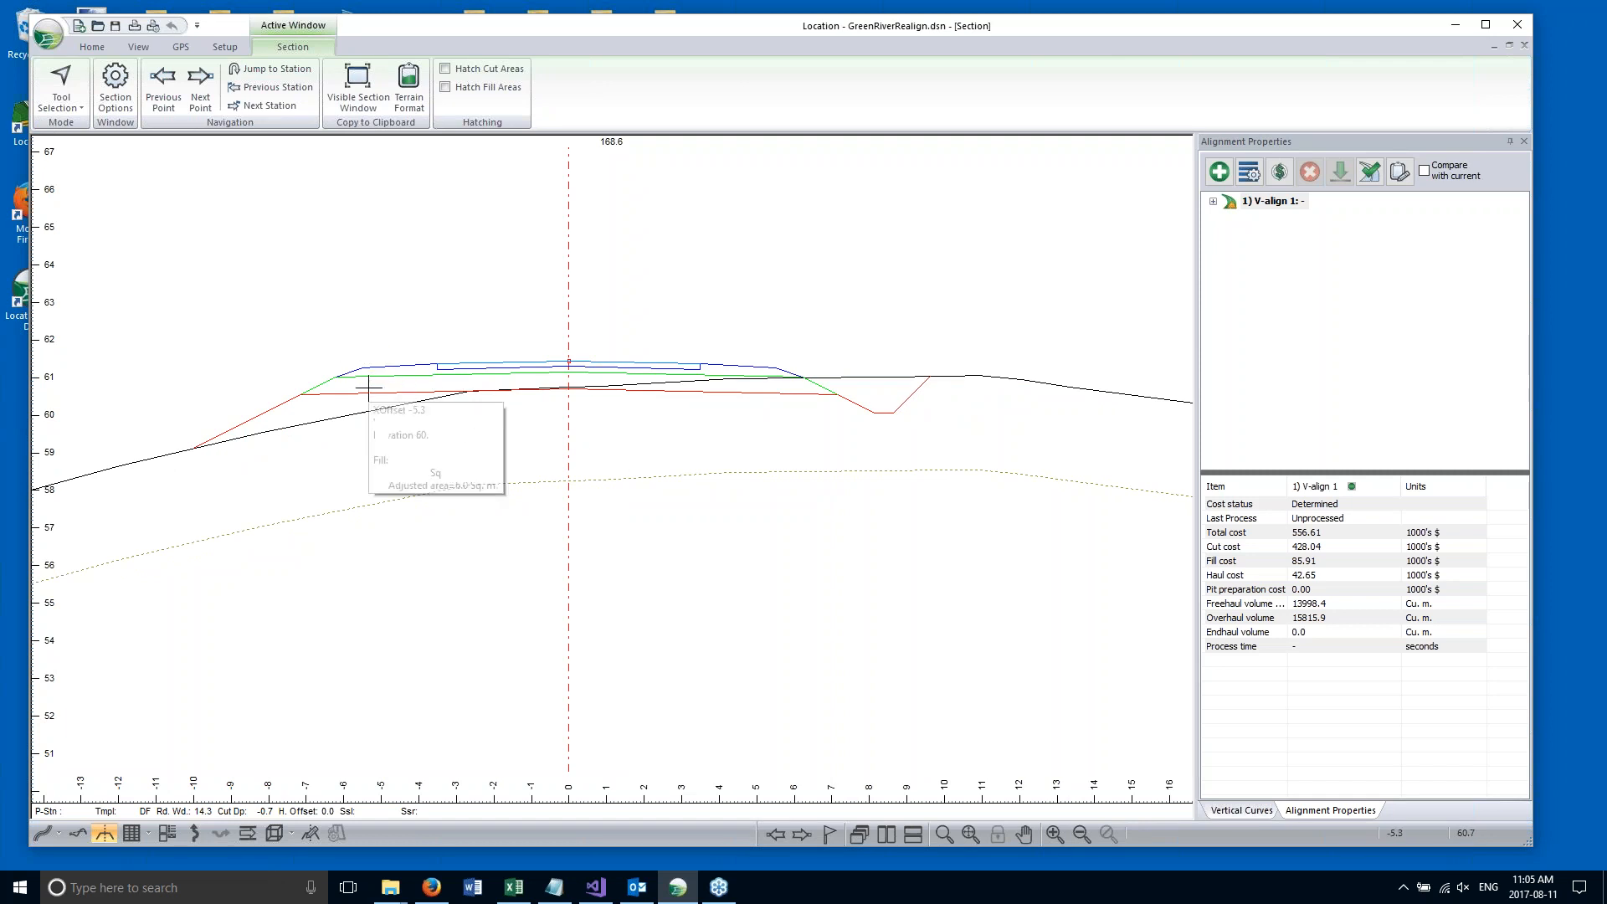
middle_drag(461, 415, 478, 414)
mouse_move(497, 409)
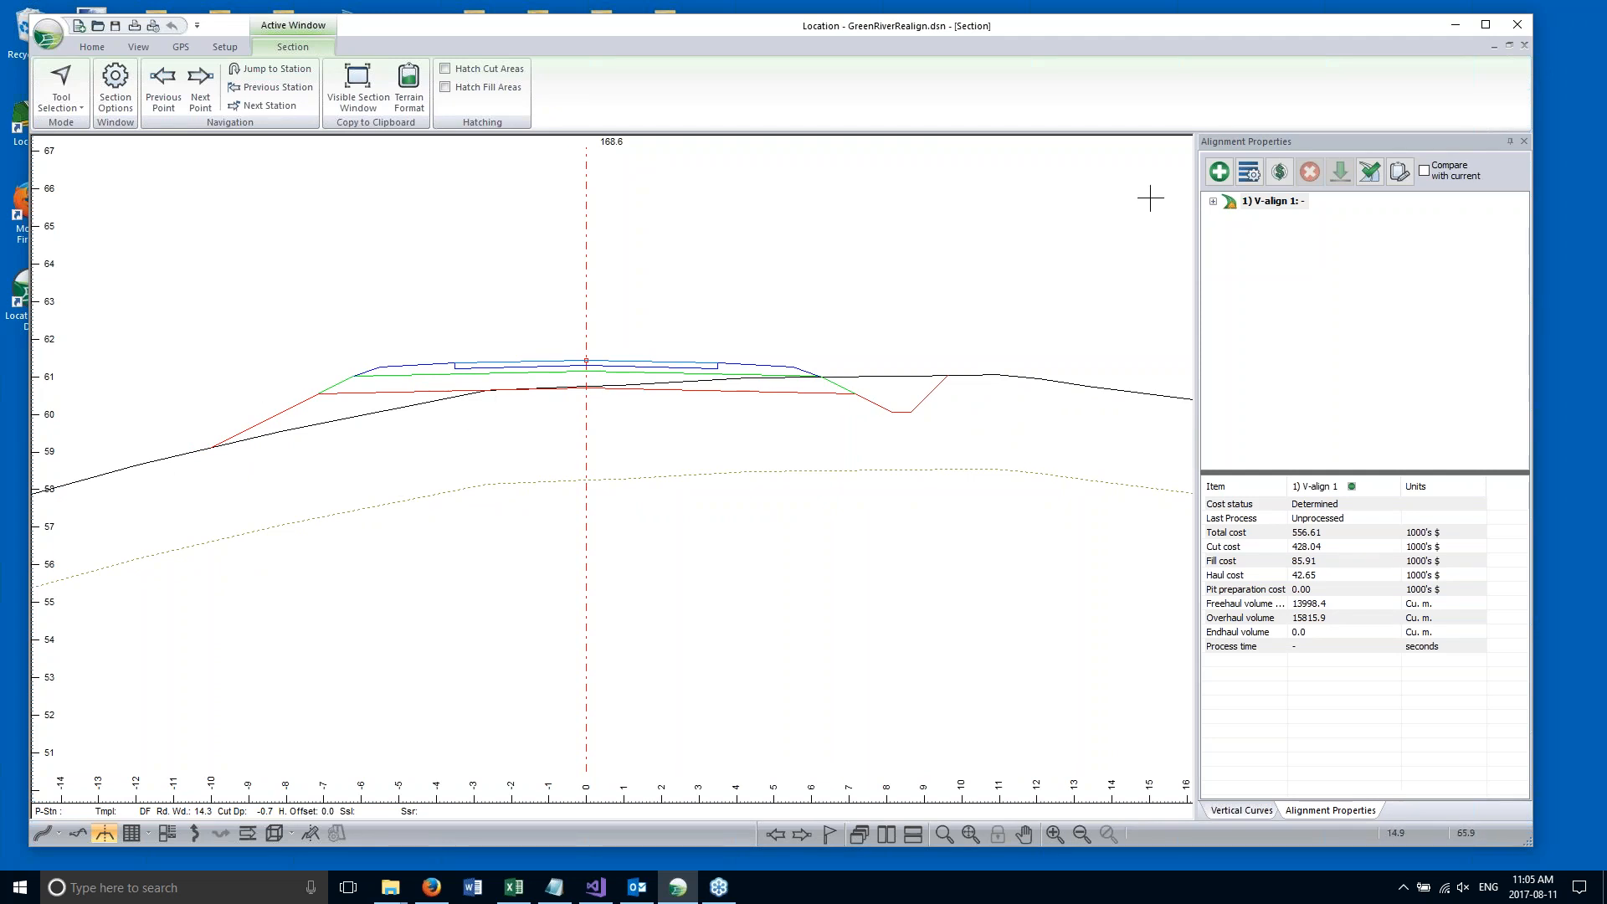
Restore the section window to its tiled size with the whole road cross-section in view.
click(1509, 45)
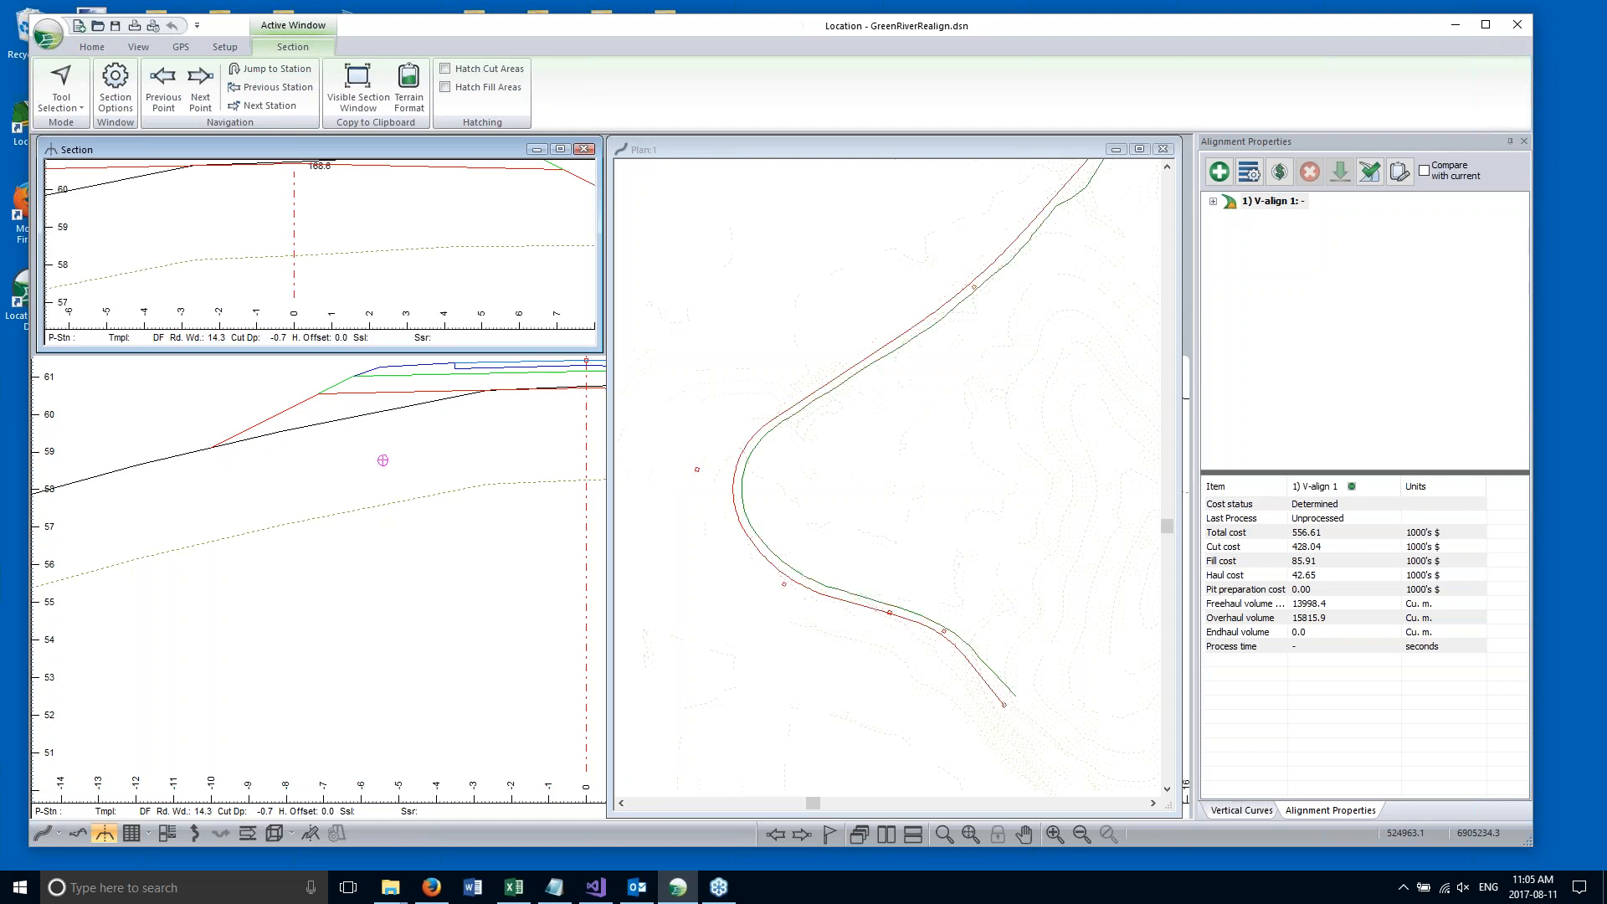
scroll(447, 264, down, 2)
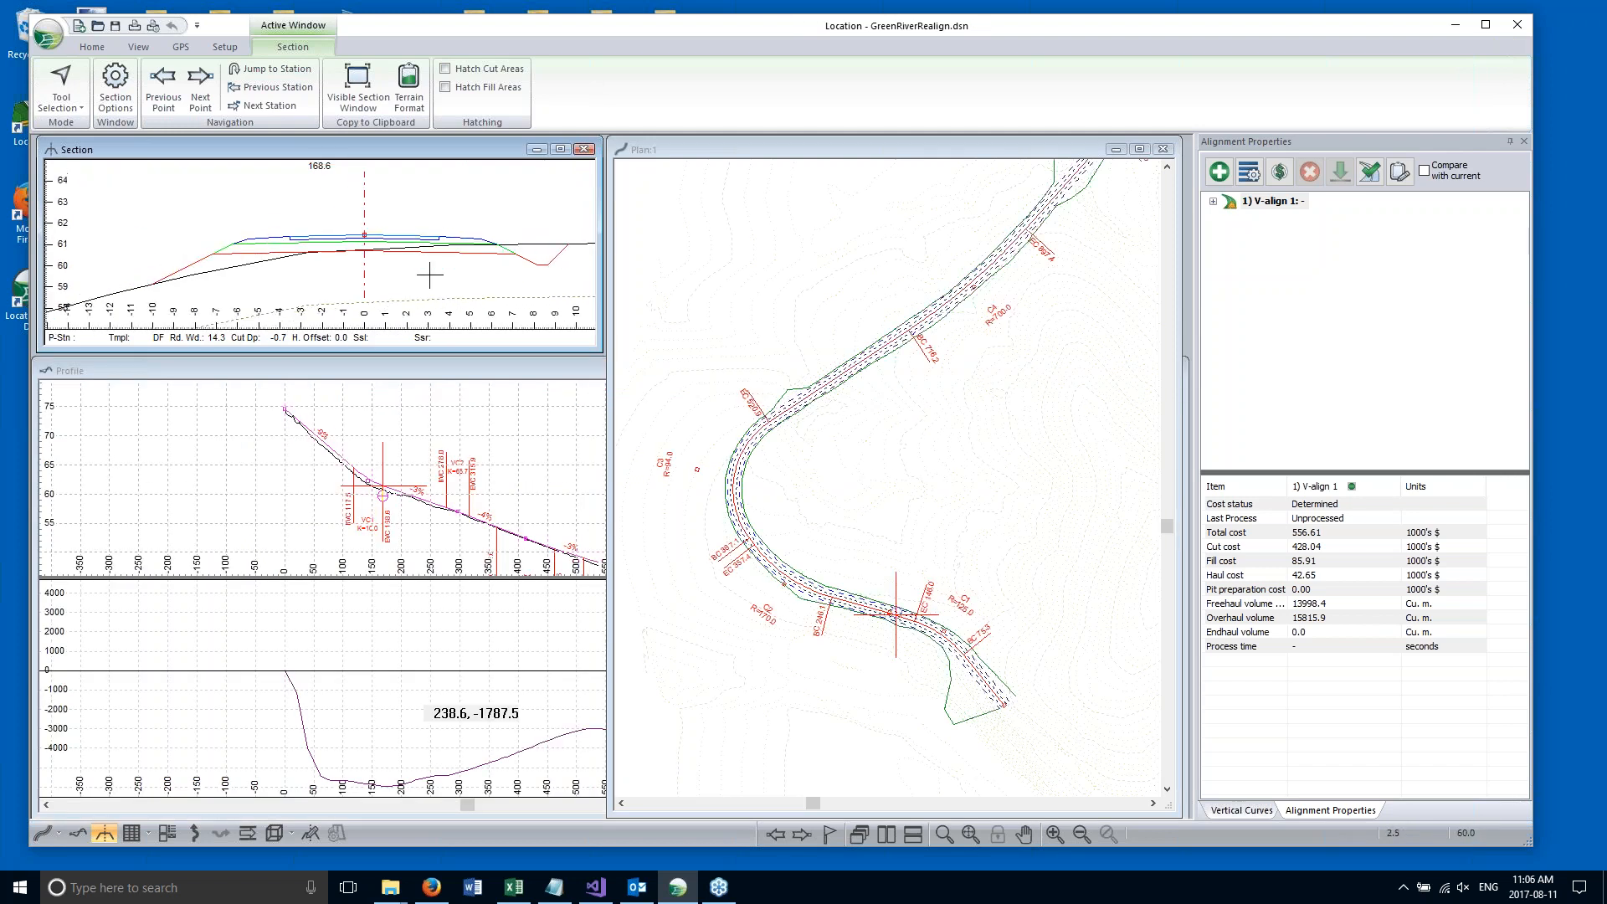
middle_drag(324, 252, 299, 254)
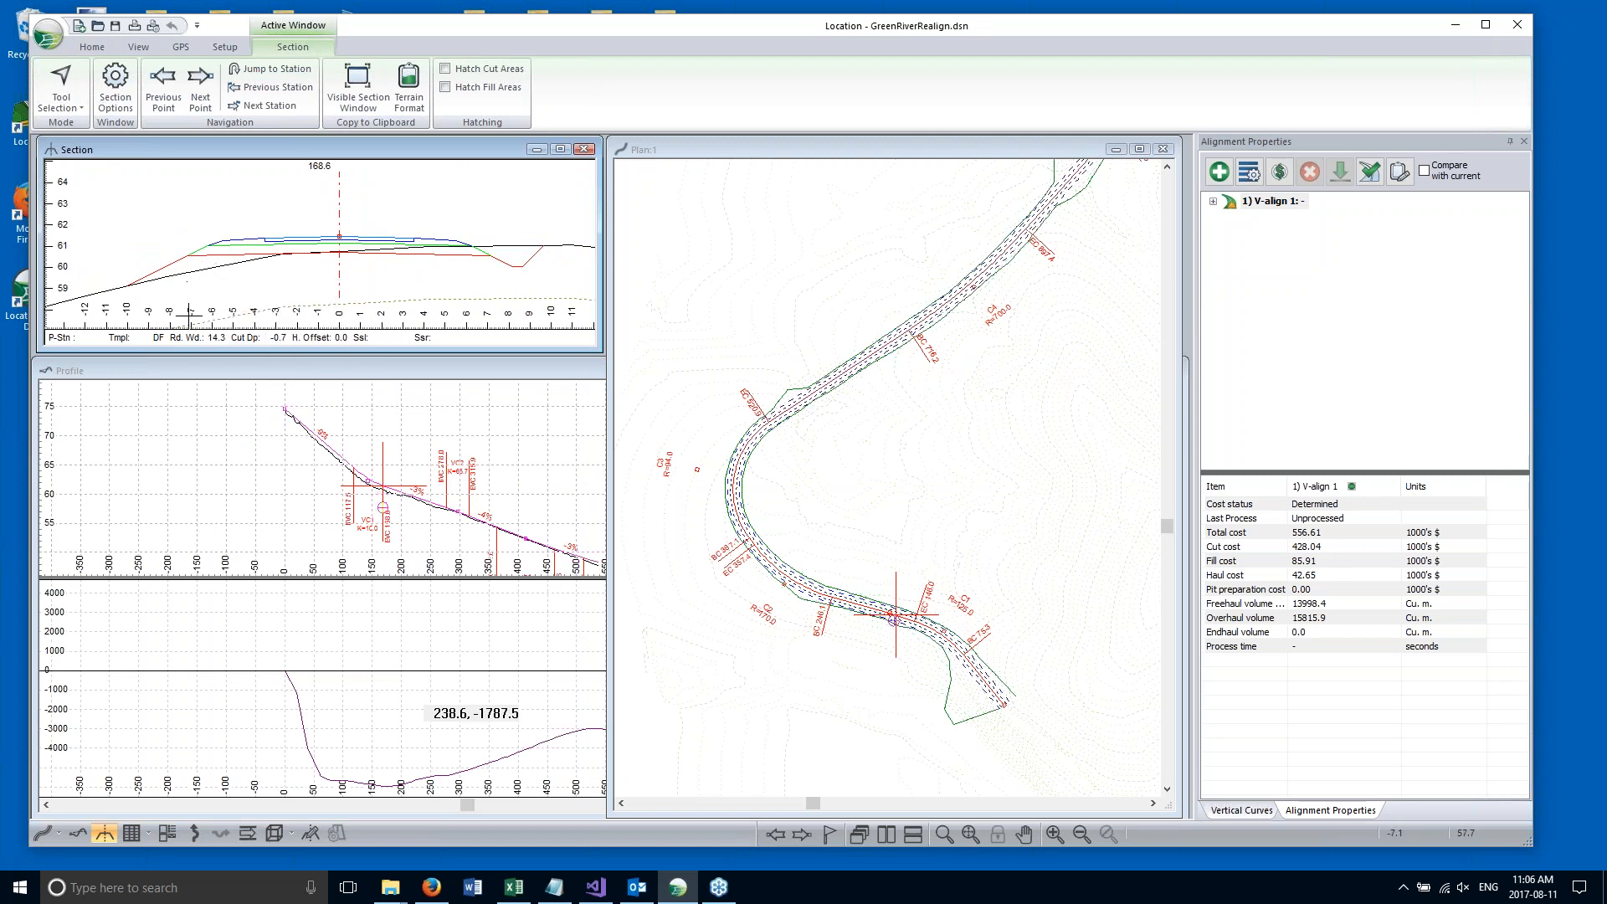
Hatch the SG fill area in the section window and check its area details.
scroll(196, 262, up, 2)
right_click(191, 261)
click(279, 419)
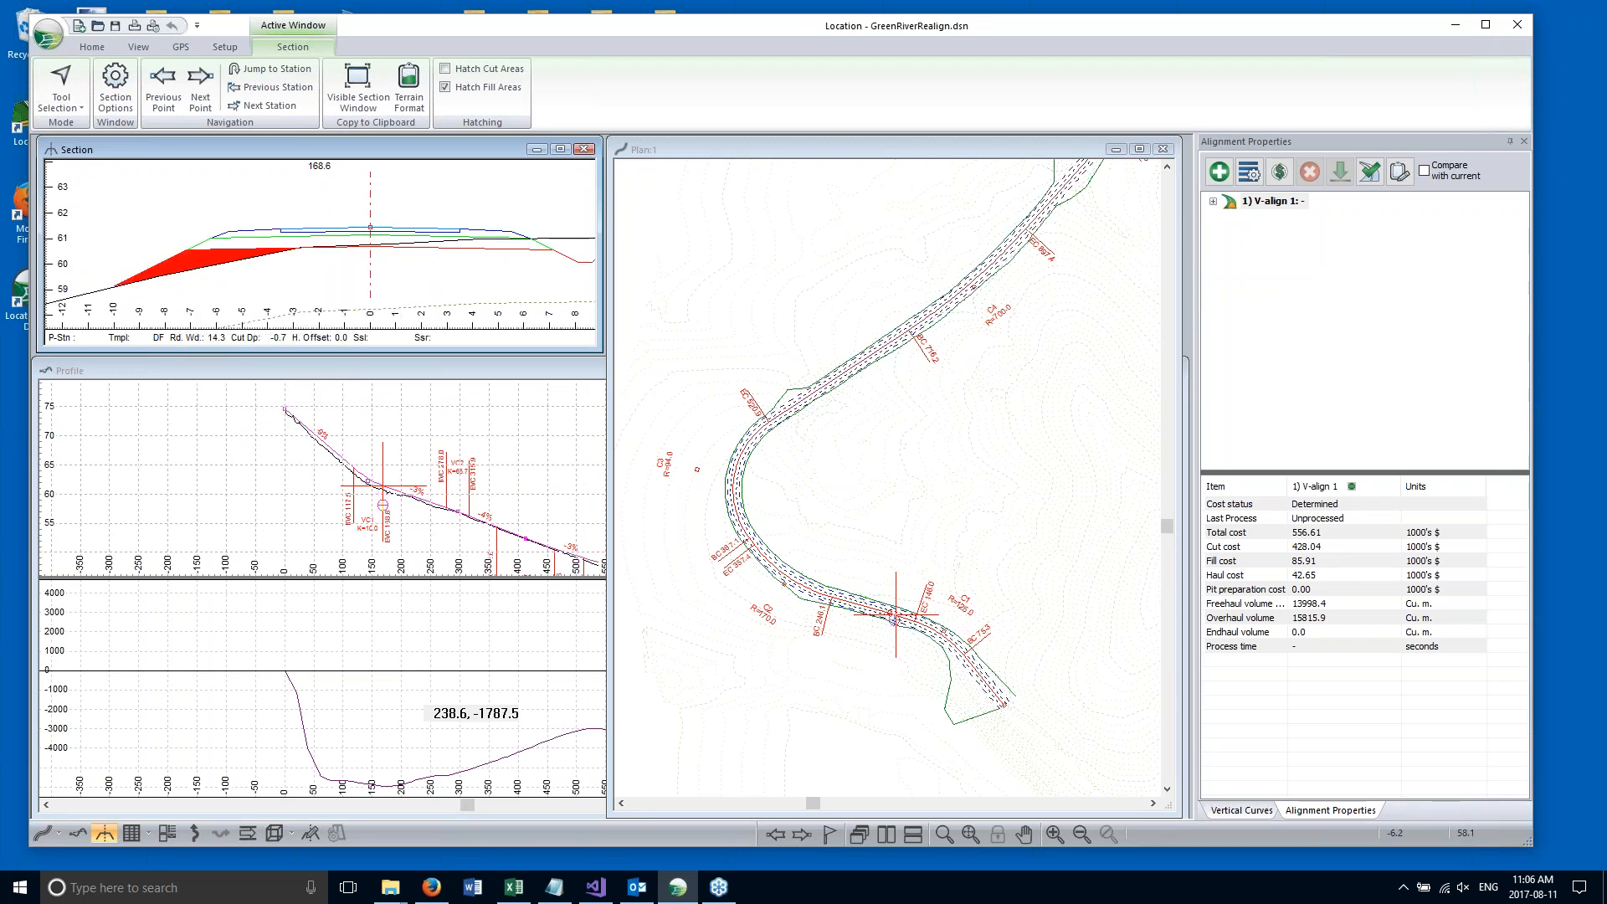
mouse_move(195, 261)
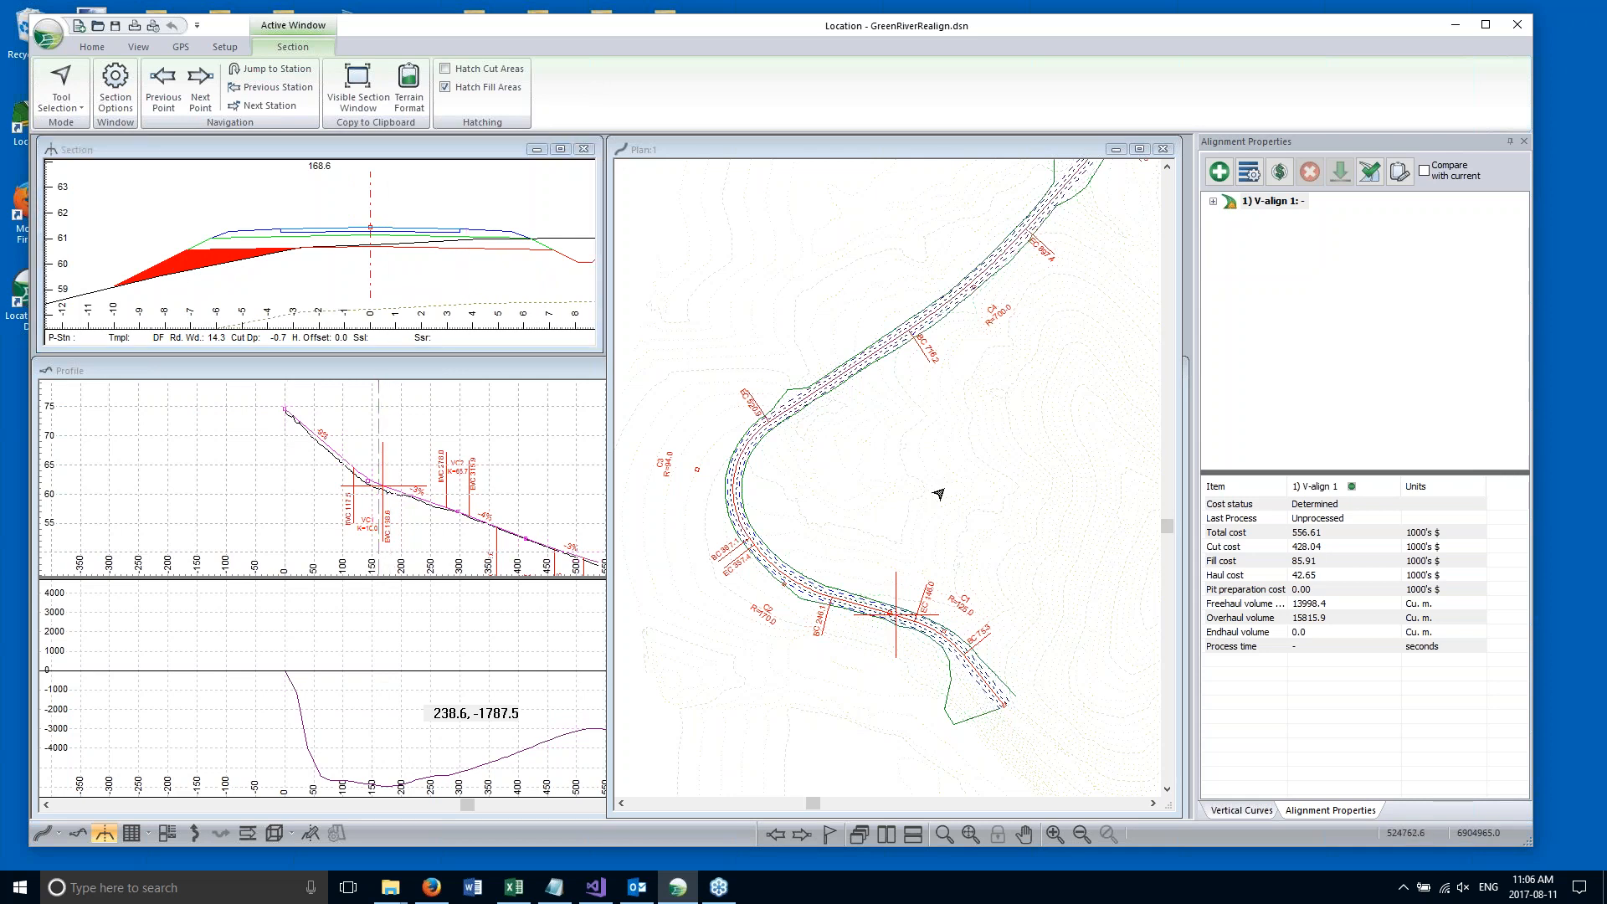
Turn on report points in the plan window and view them along the curve around the current station.
right_click(944, 487)
click(1031, 620)
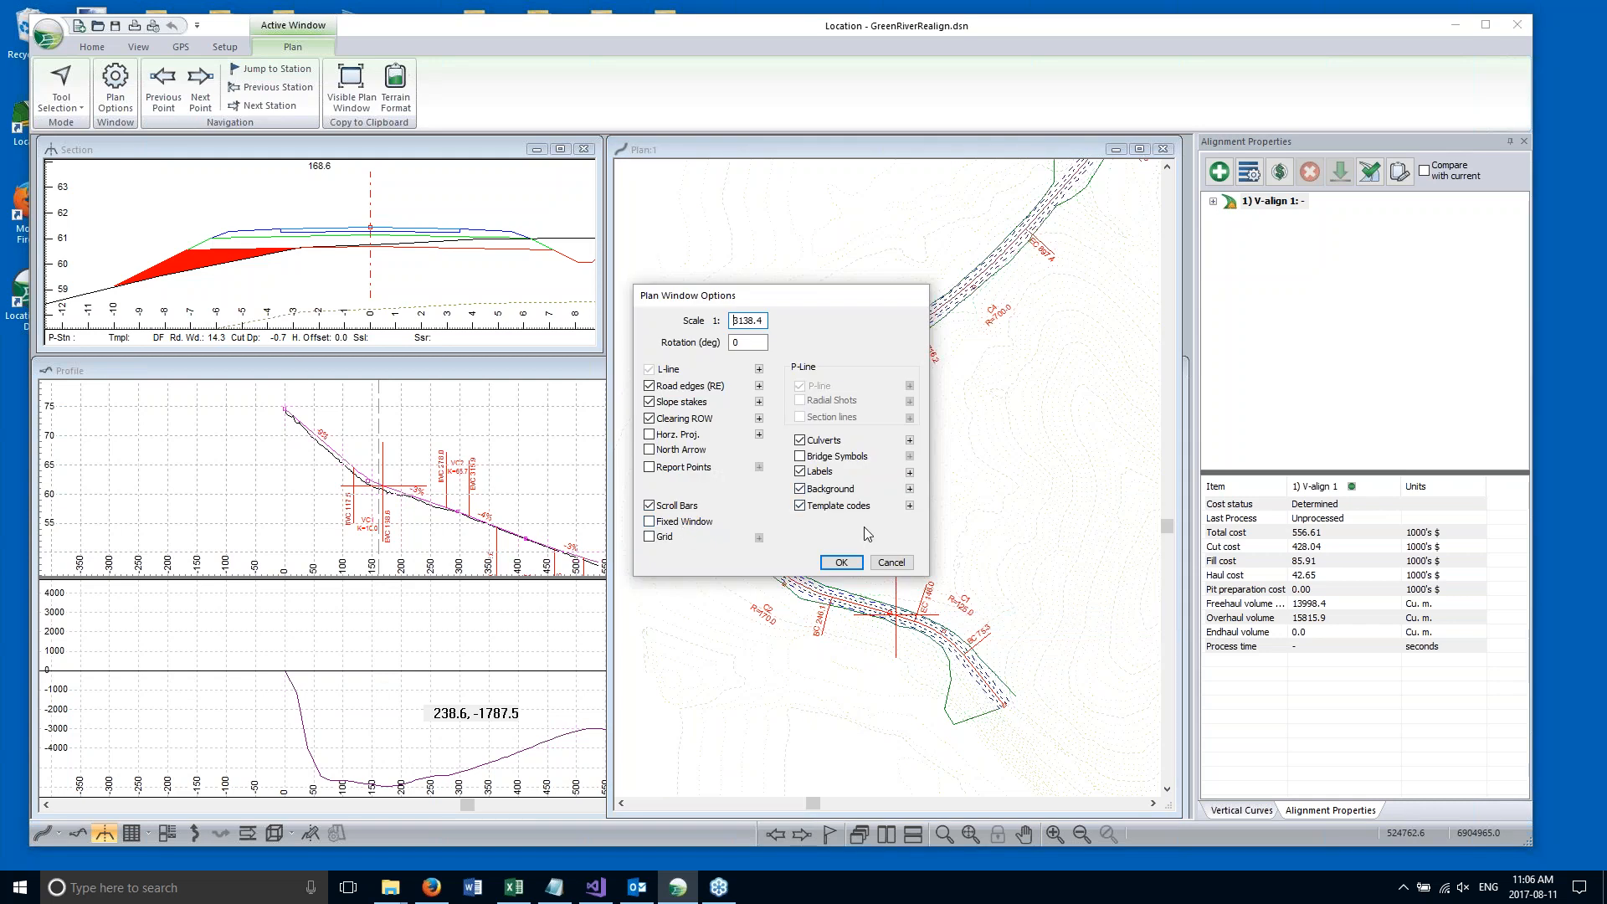
click(649, 469)
click(840, 562)
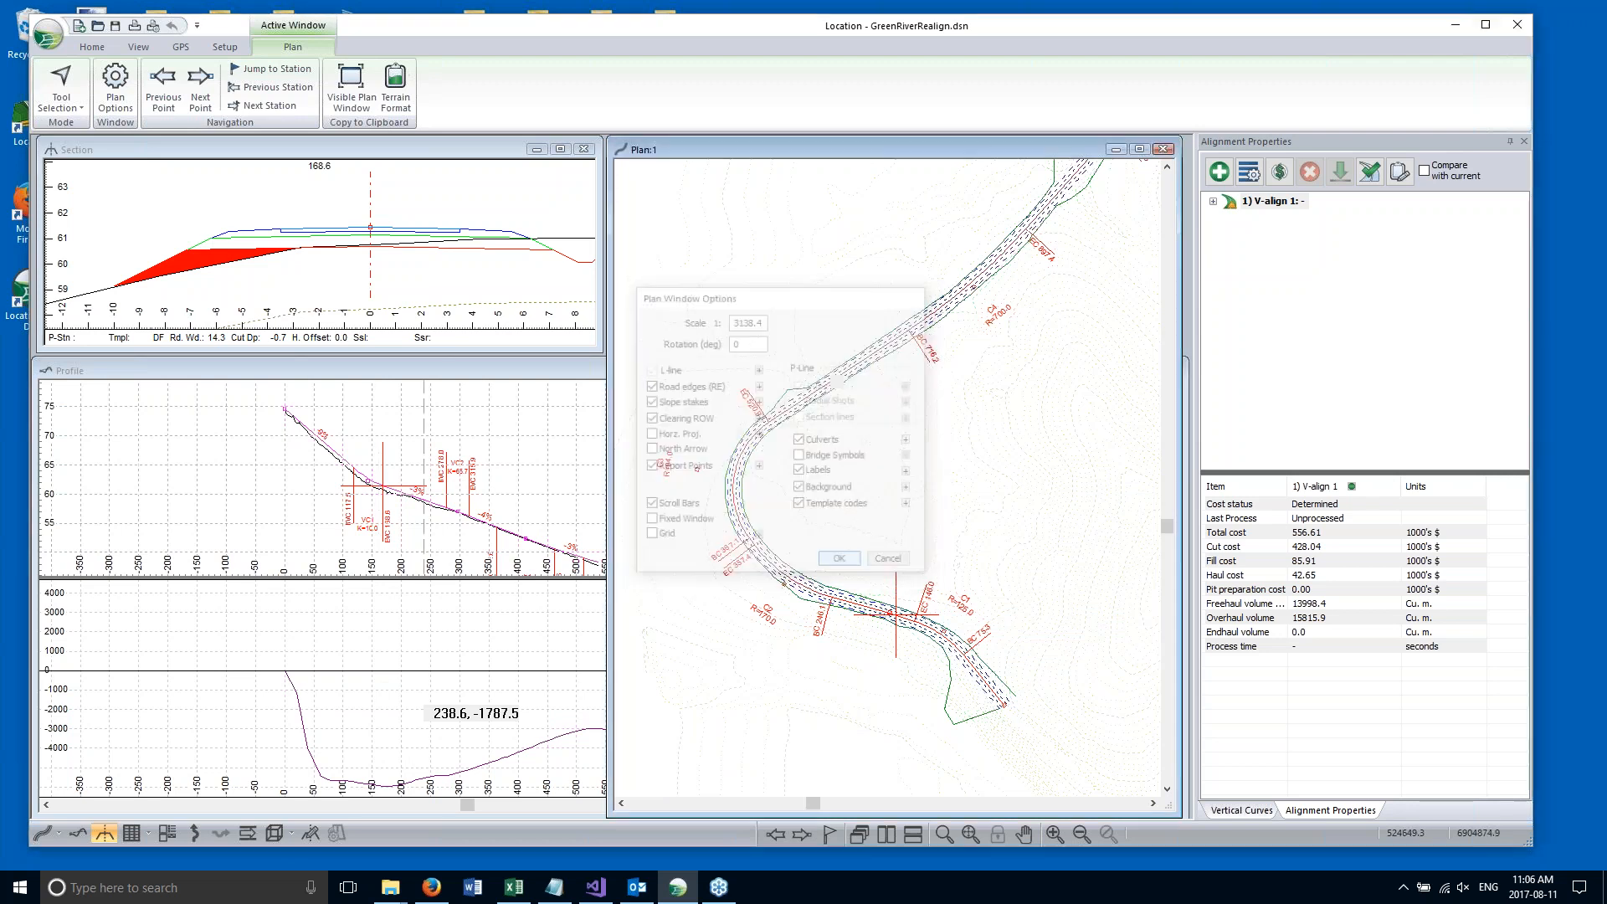
scroll(911, 700, up, 2)
scroll(913, 699, up, 1)
middle_drag(933, 677, 971, 562)
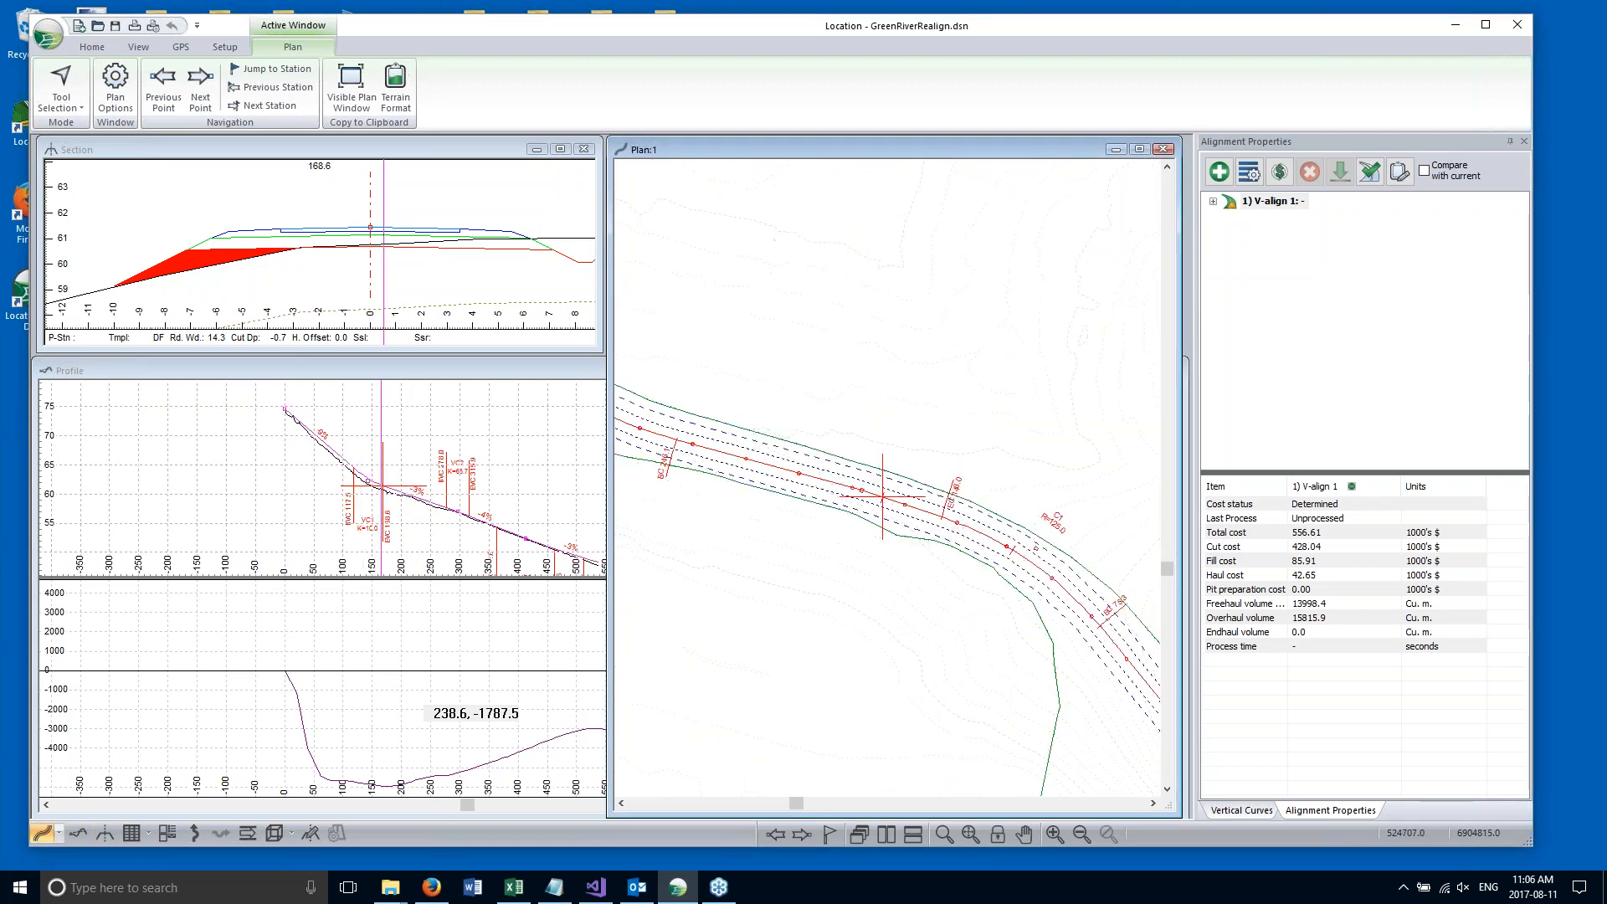
Make the report point at station 176.4 current in the plan to show its cross-section.
click(856, 495)
click(300, 239)
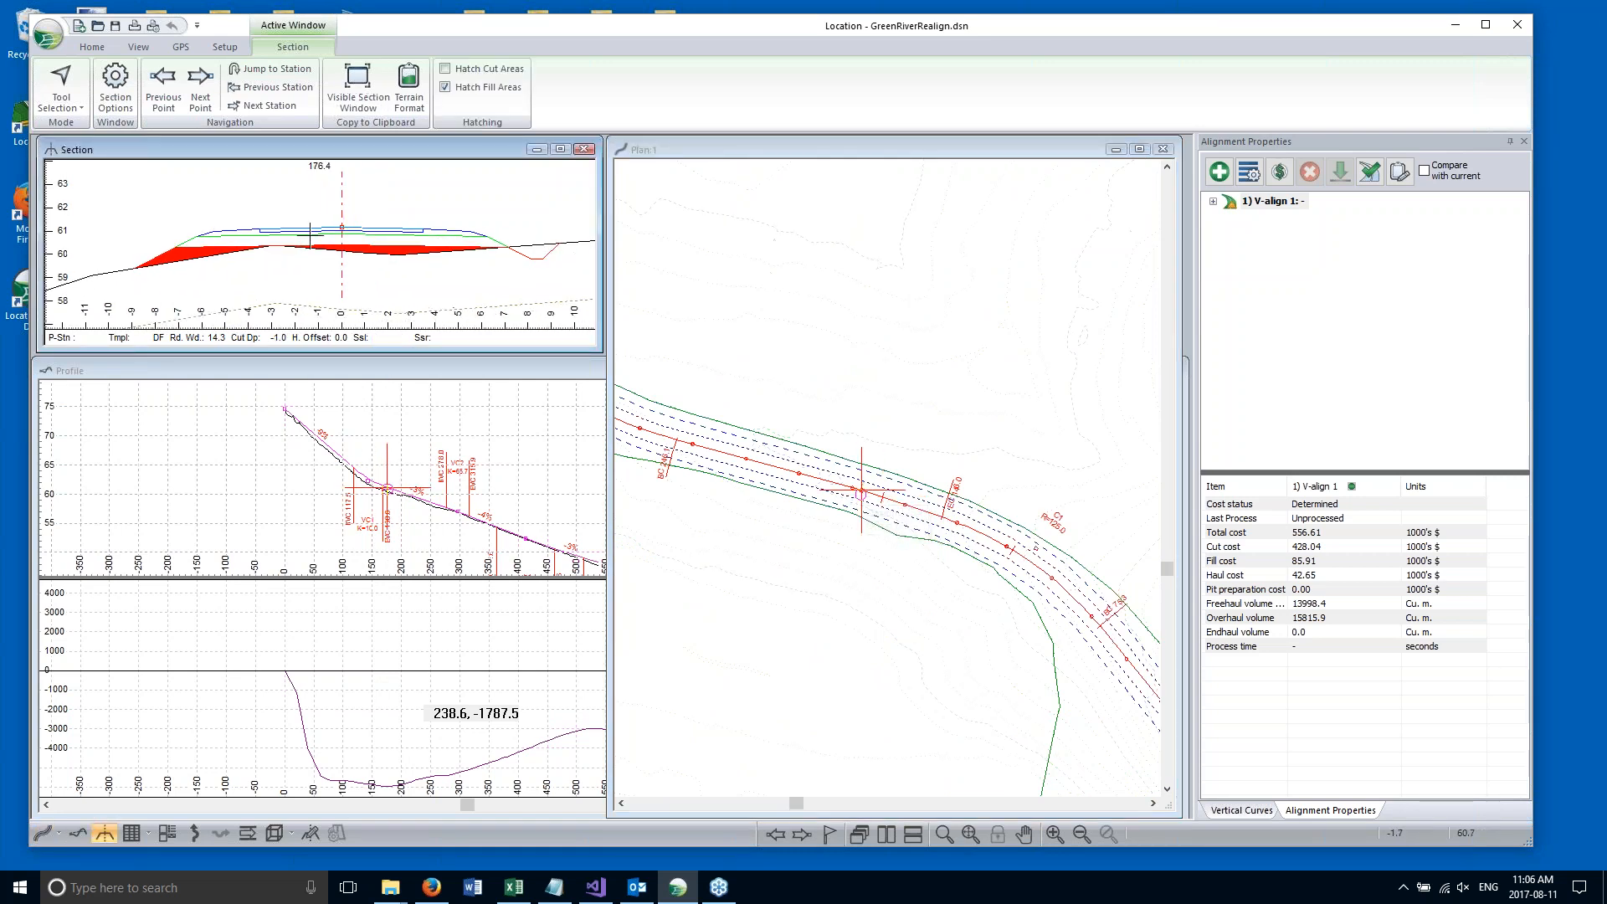
scroll(300, 238, down, 1)
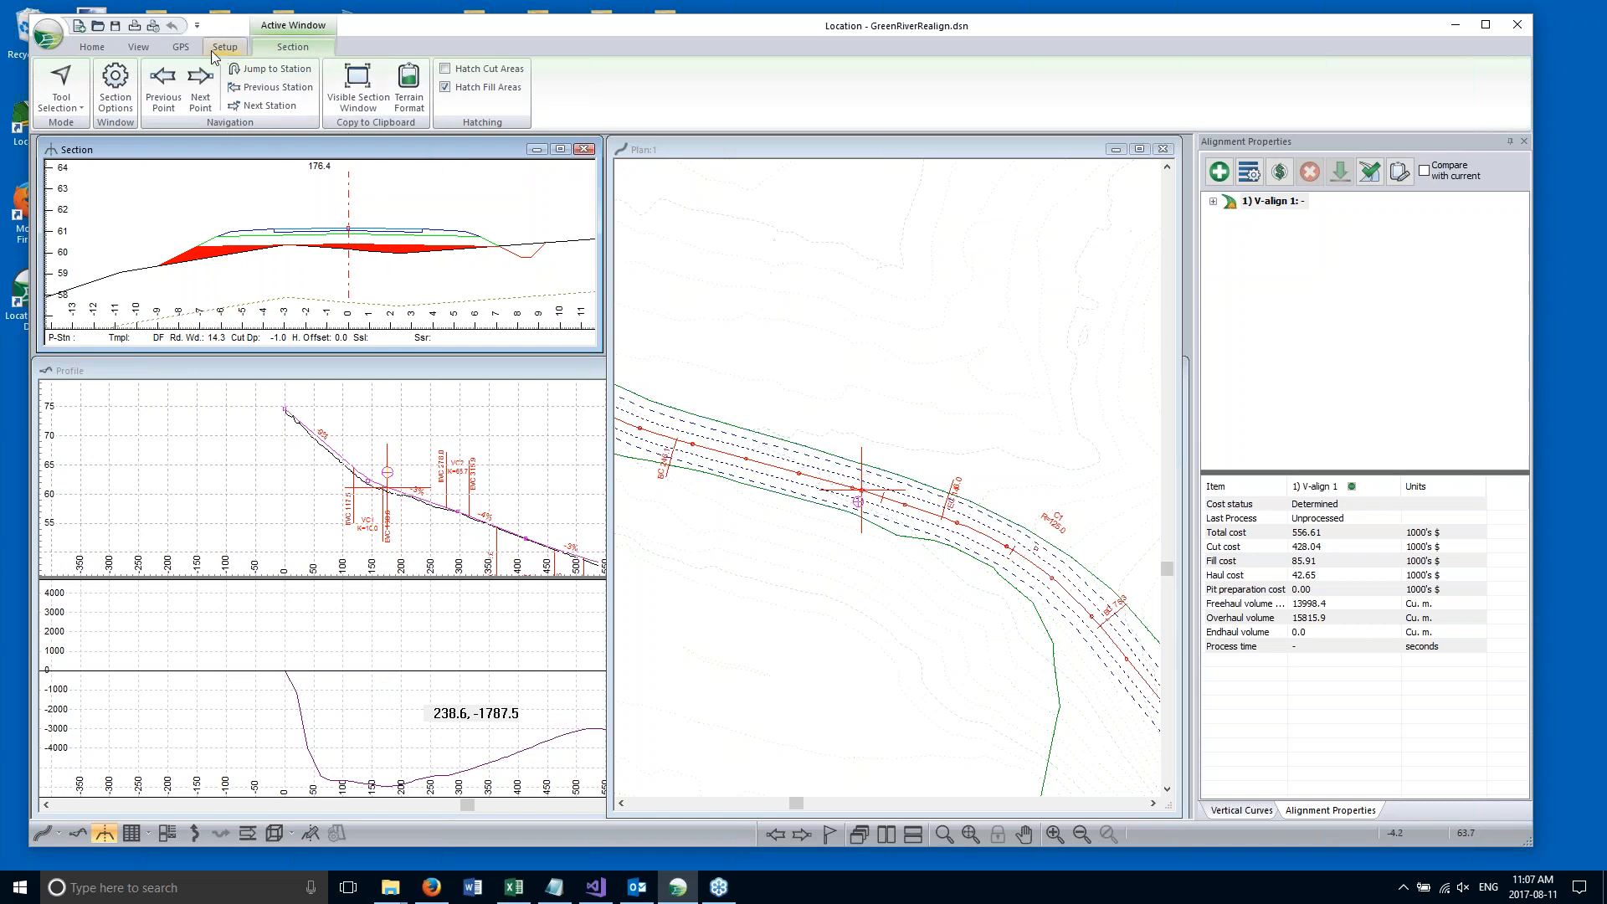
Open the ground types editor and check the Overburden cut and fill expansion factors.
click(101, 48)
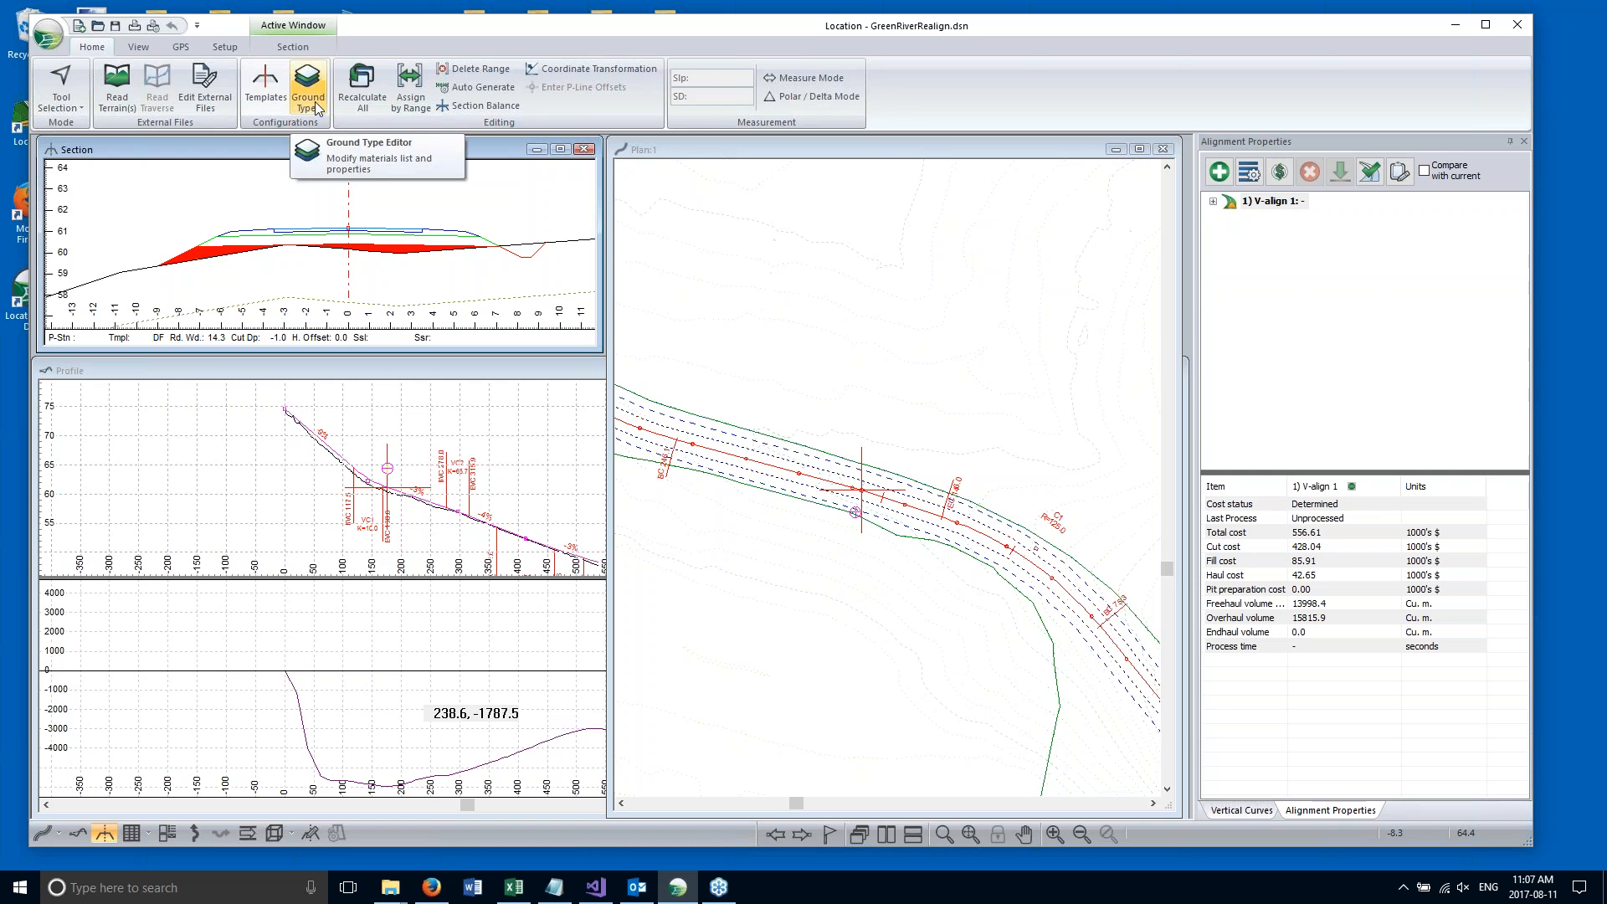
click(308, 84)
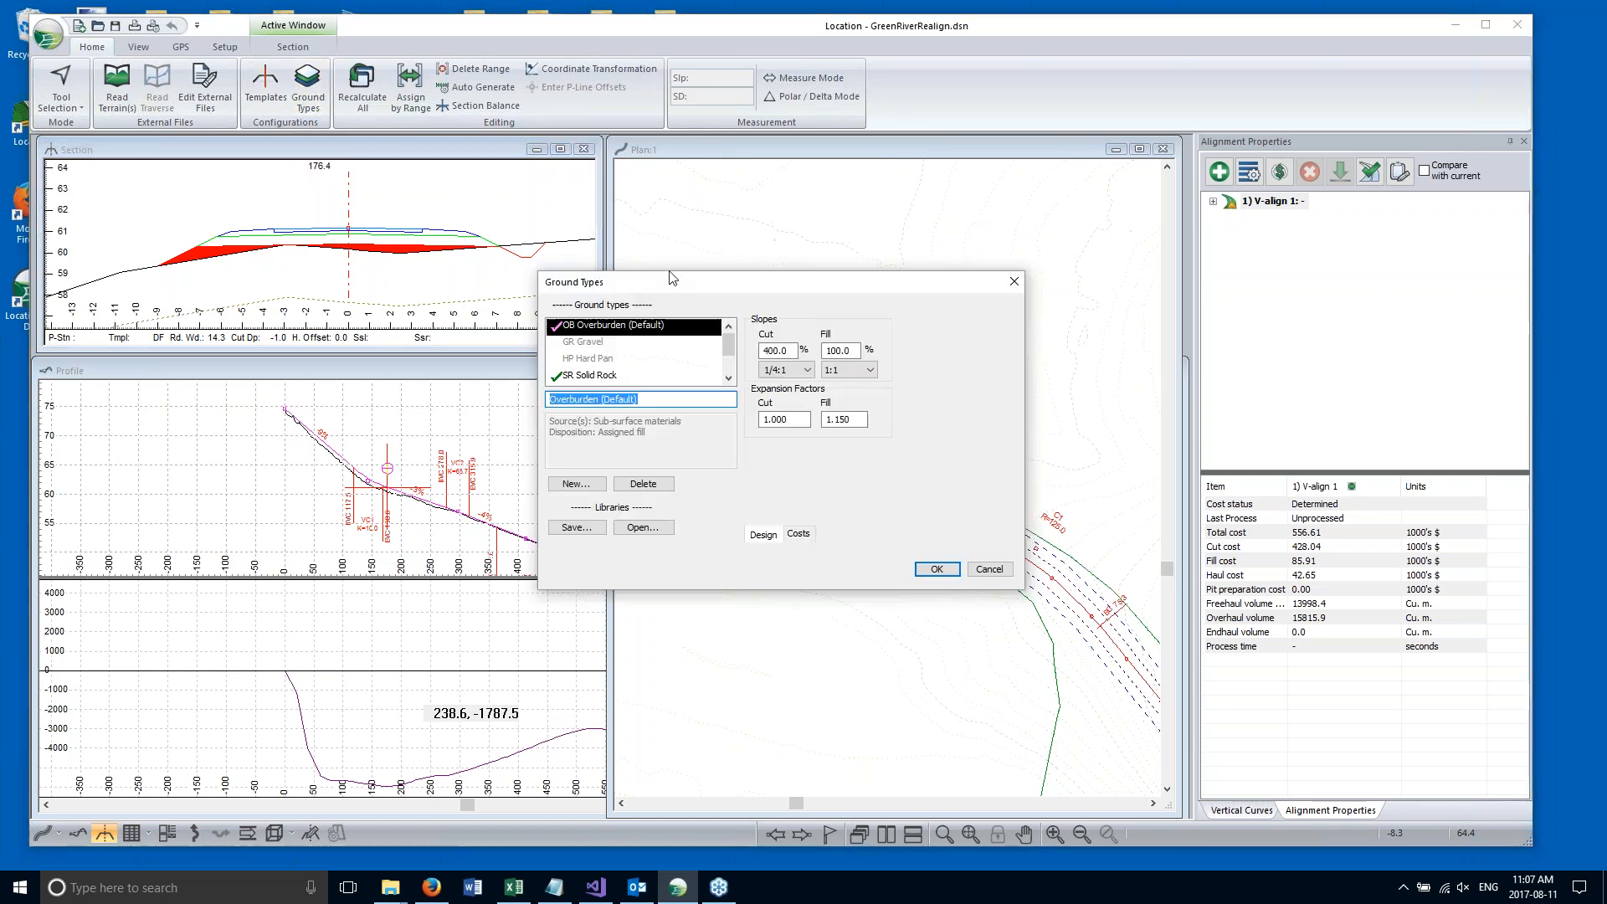
drag(665, 279, 399, 203)
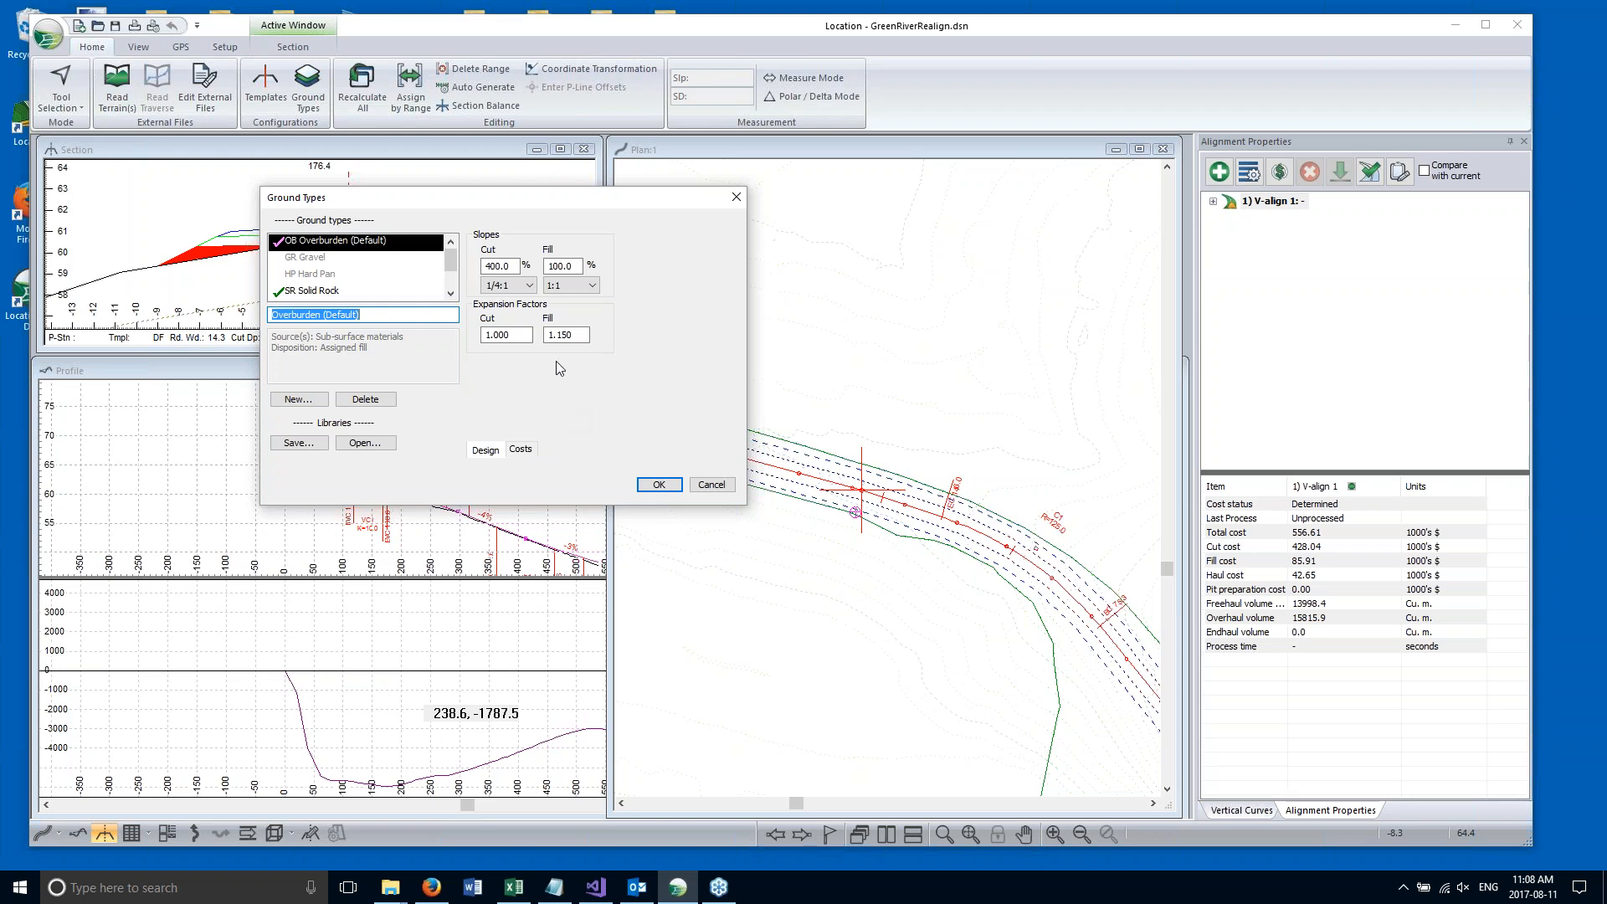
double_click(507, 336)
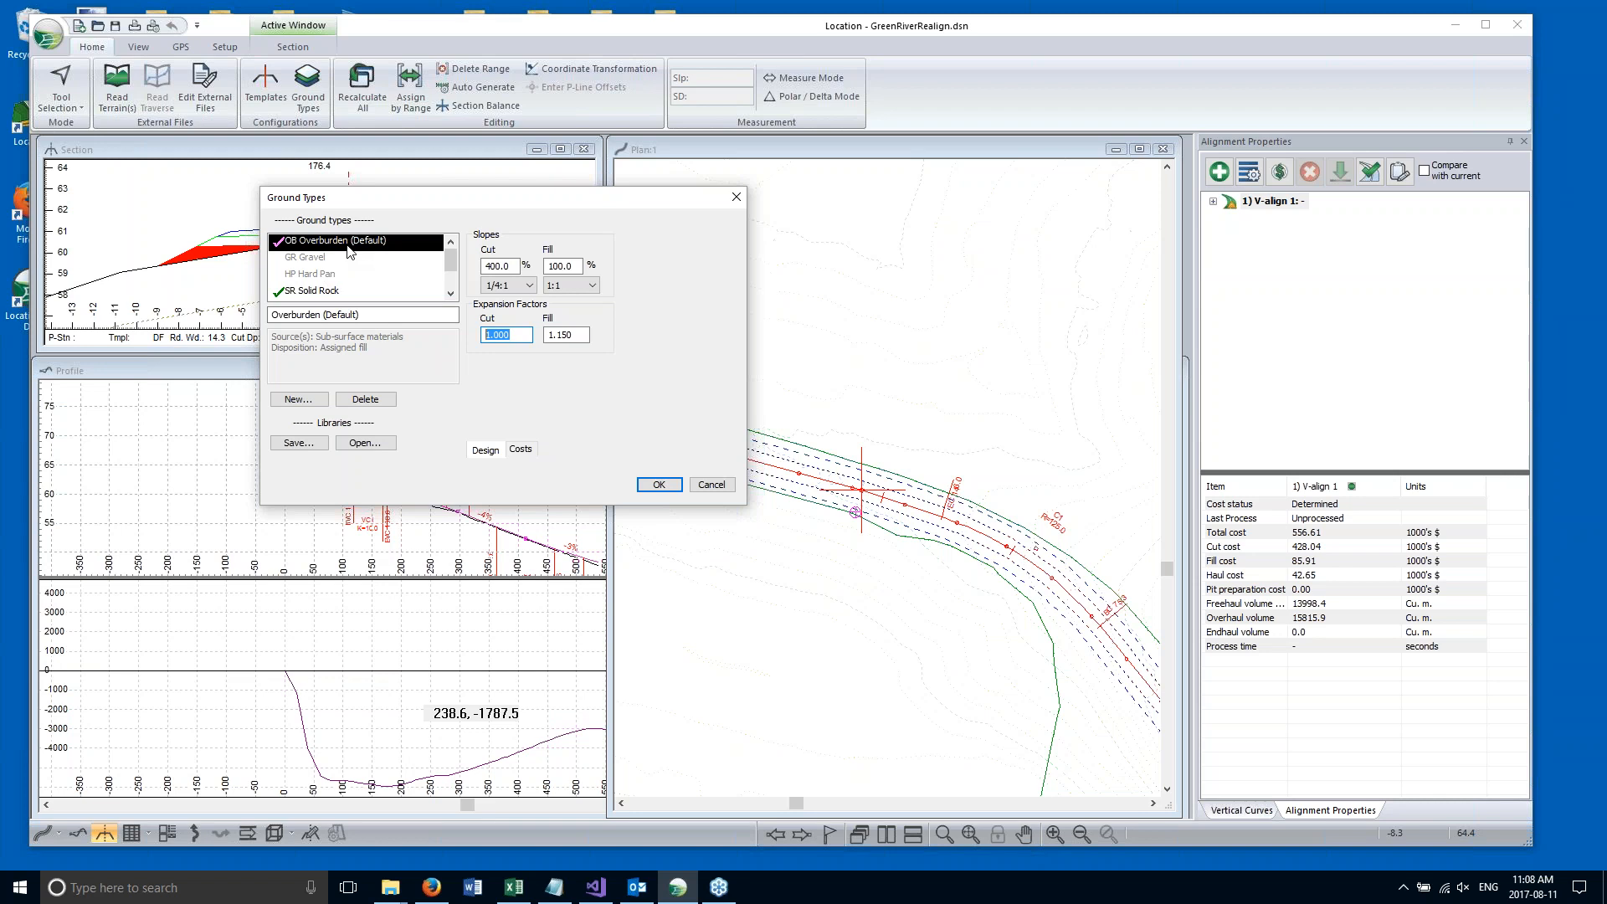
drag(586, 335, 536, 339)
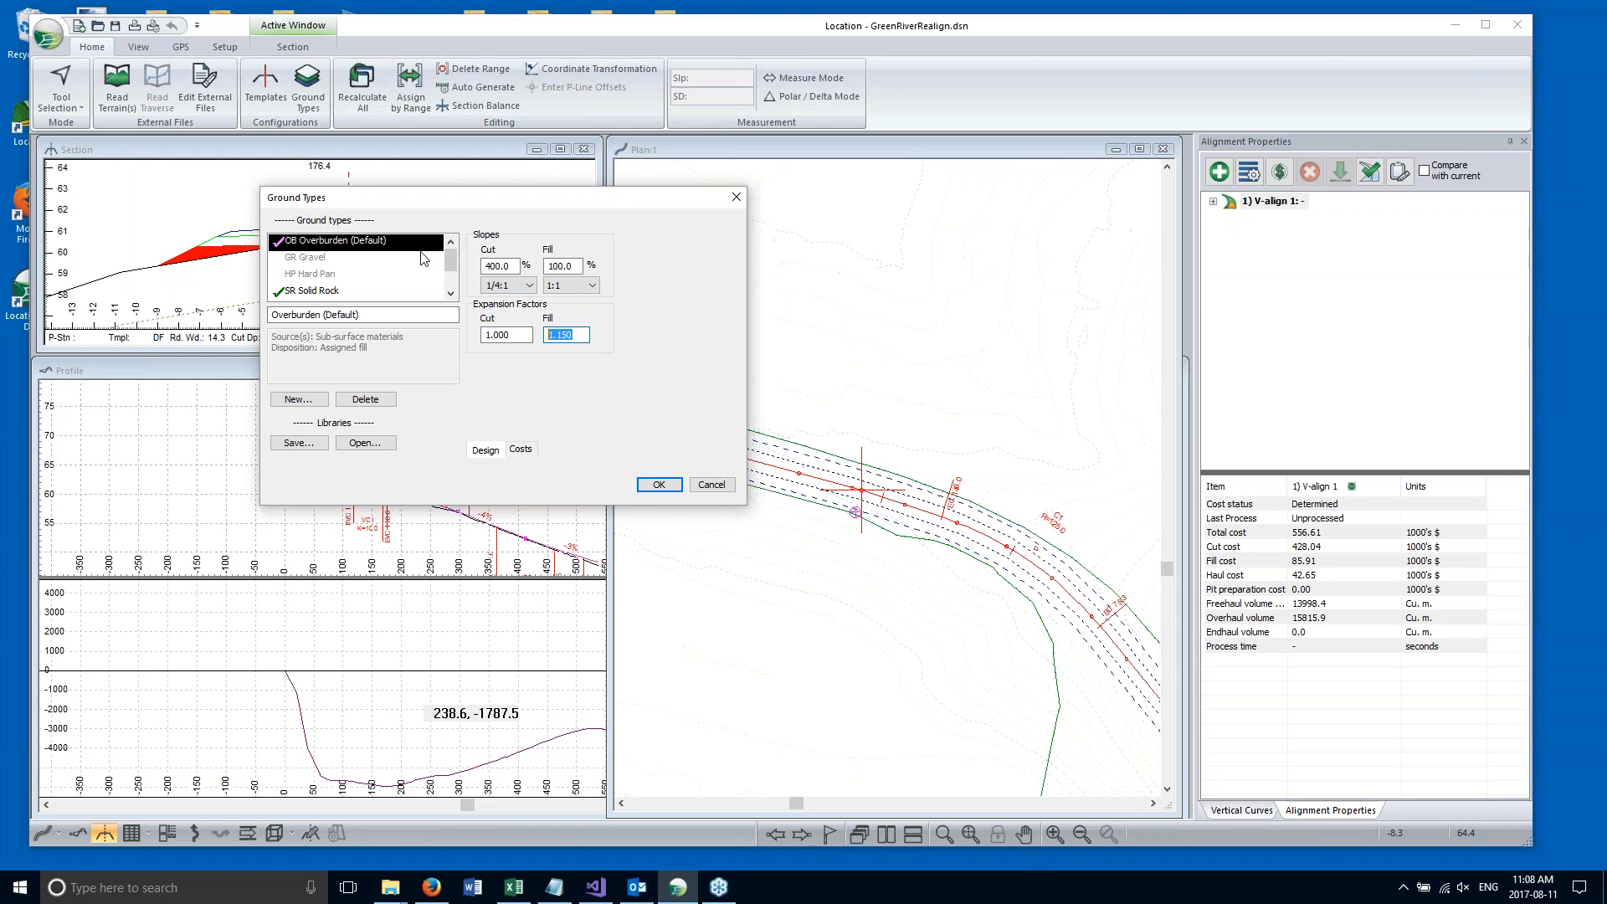
Check the cut and fill expansion factors of the Solid Rock ground type.
click(381, 290)
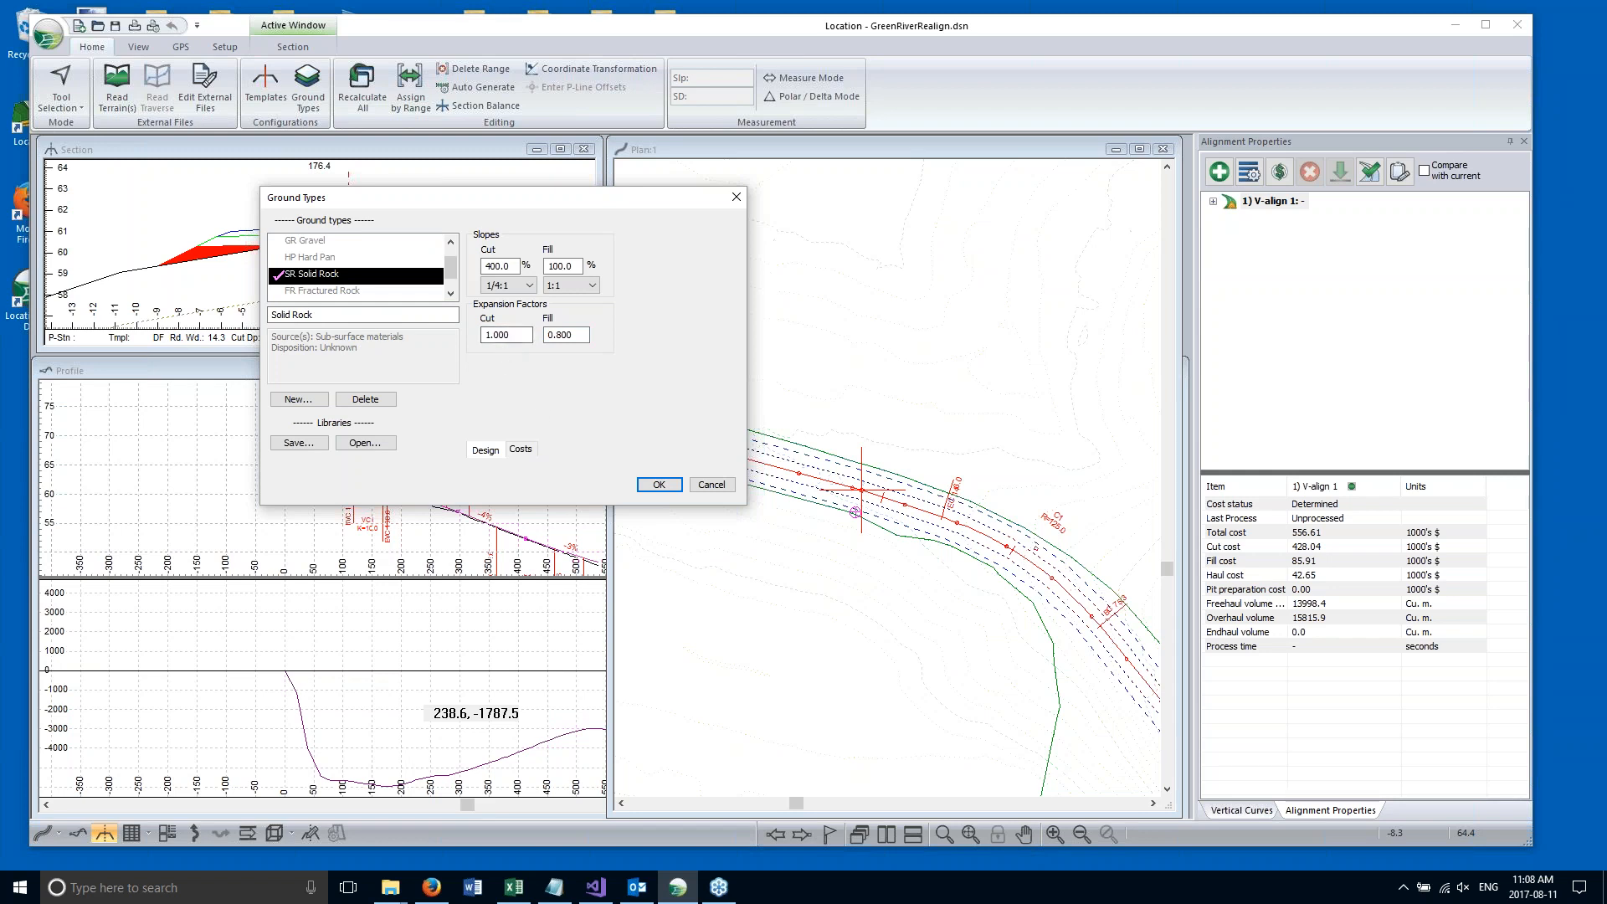
drag(513, 334, 472, 331)
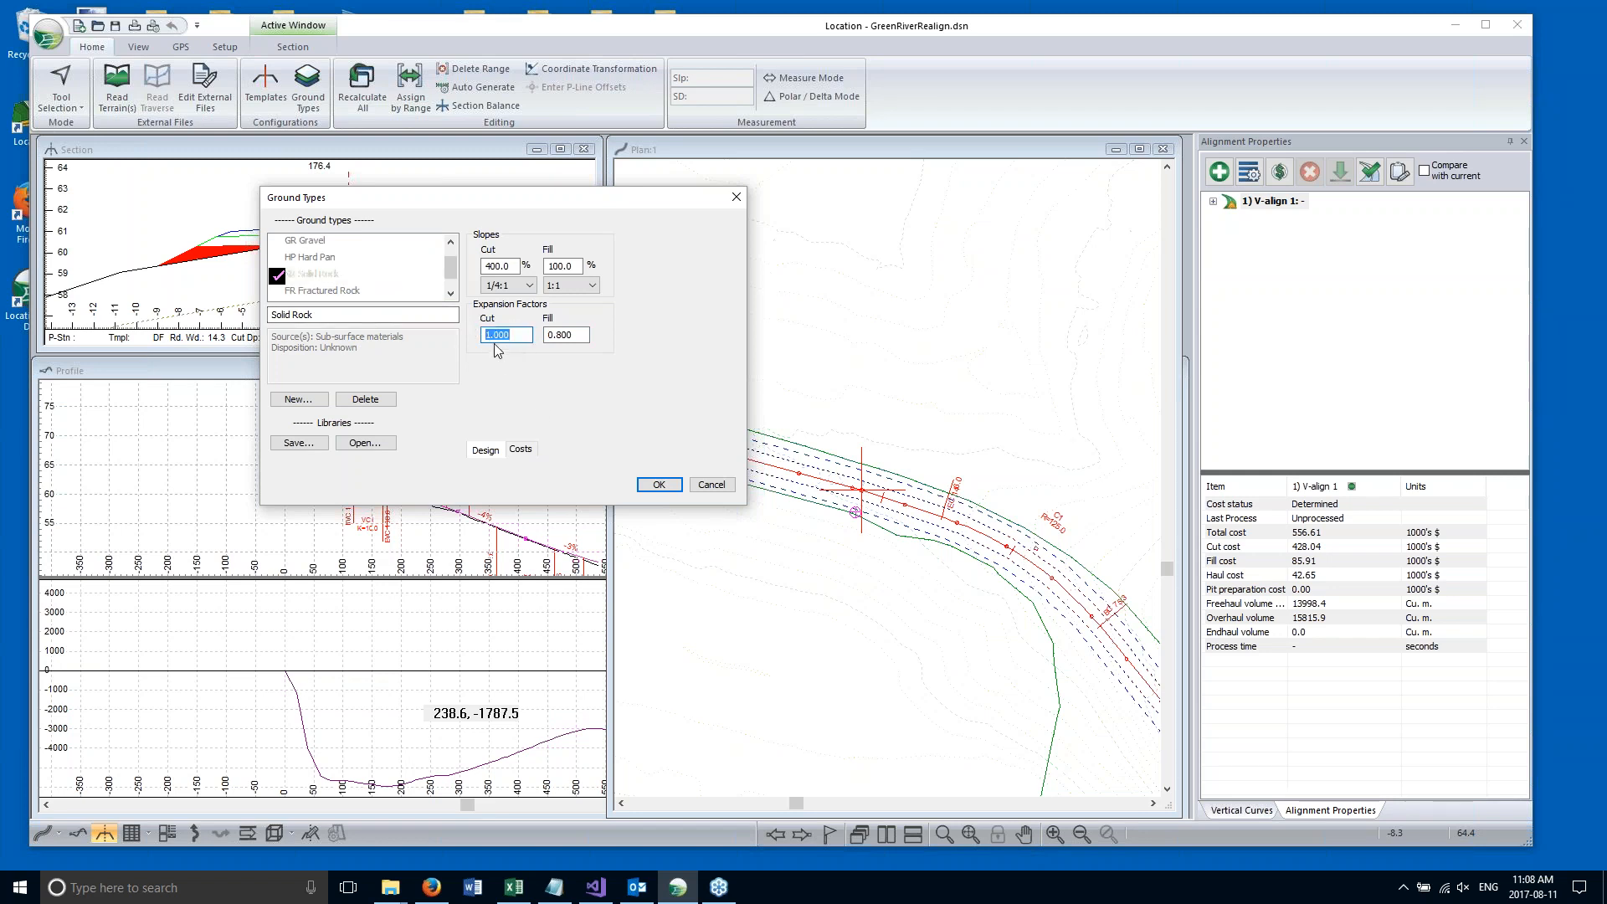
click(575, 336)
click(321, 278)
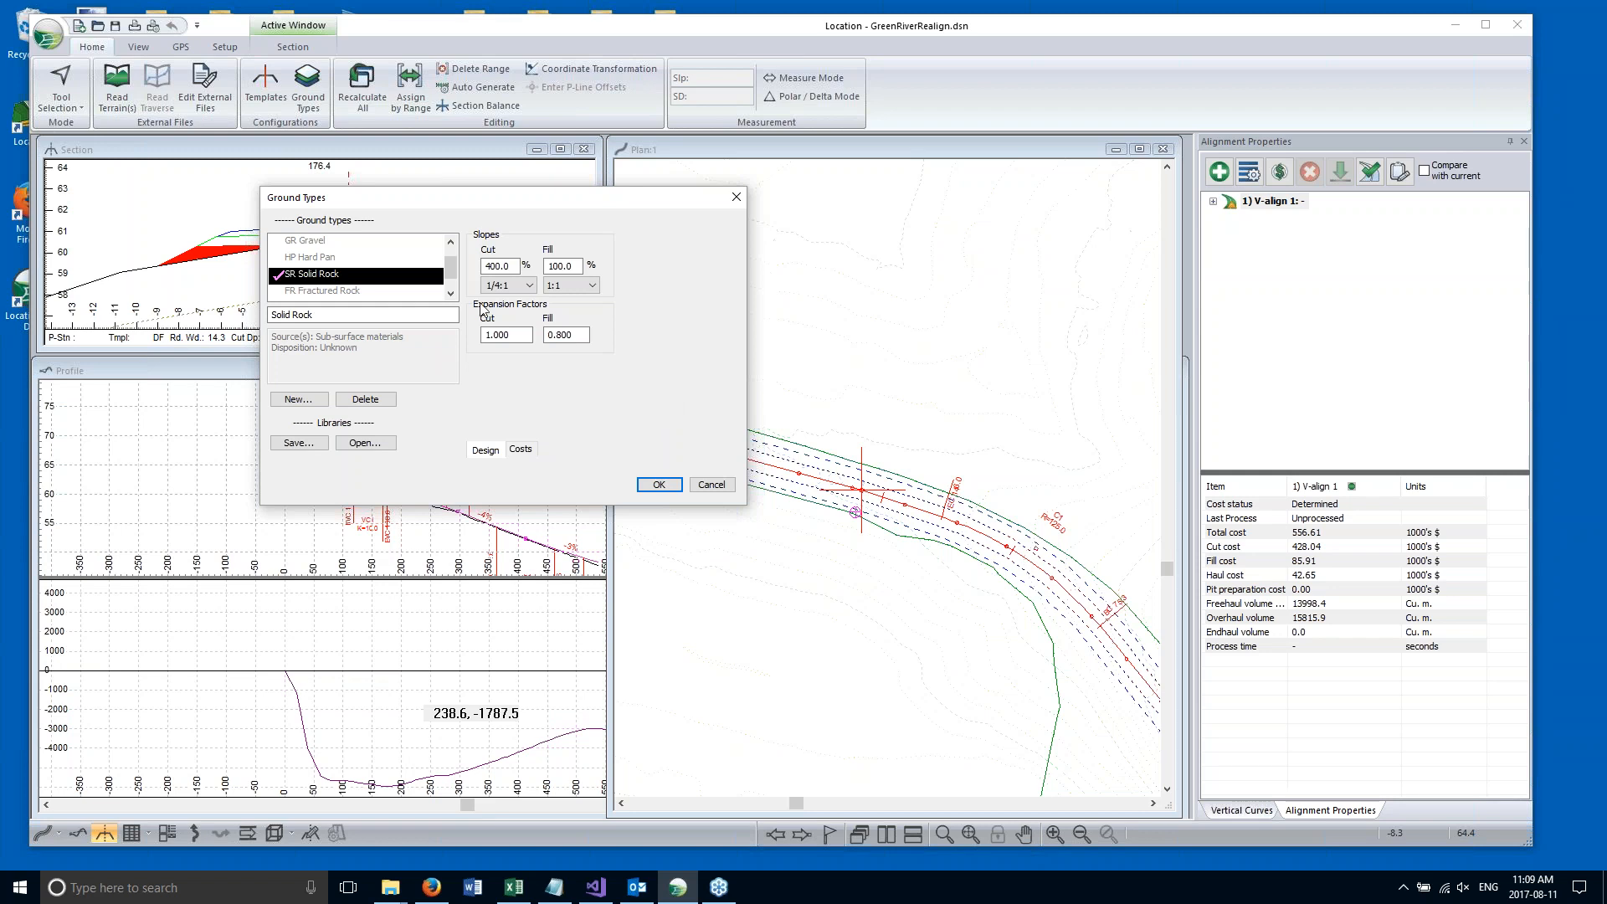
scroll(454, 257, up, 1)
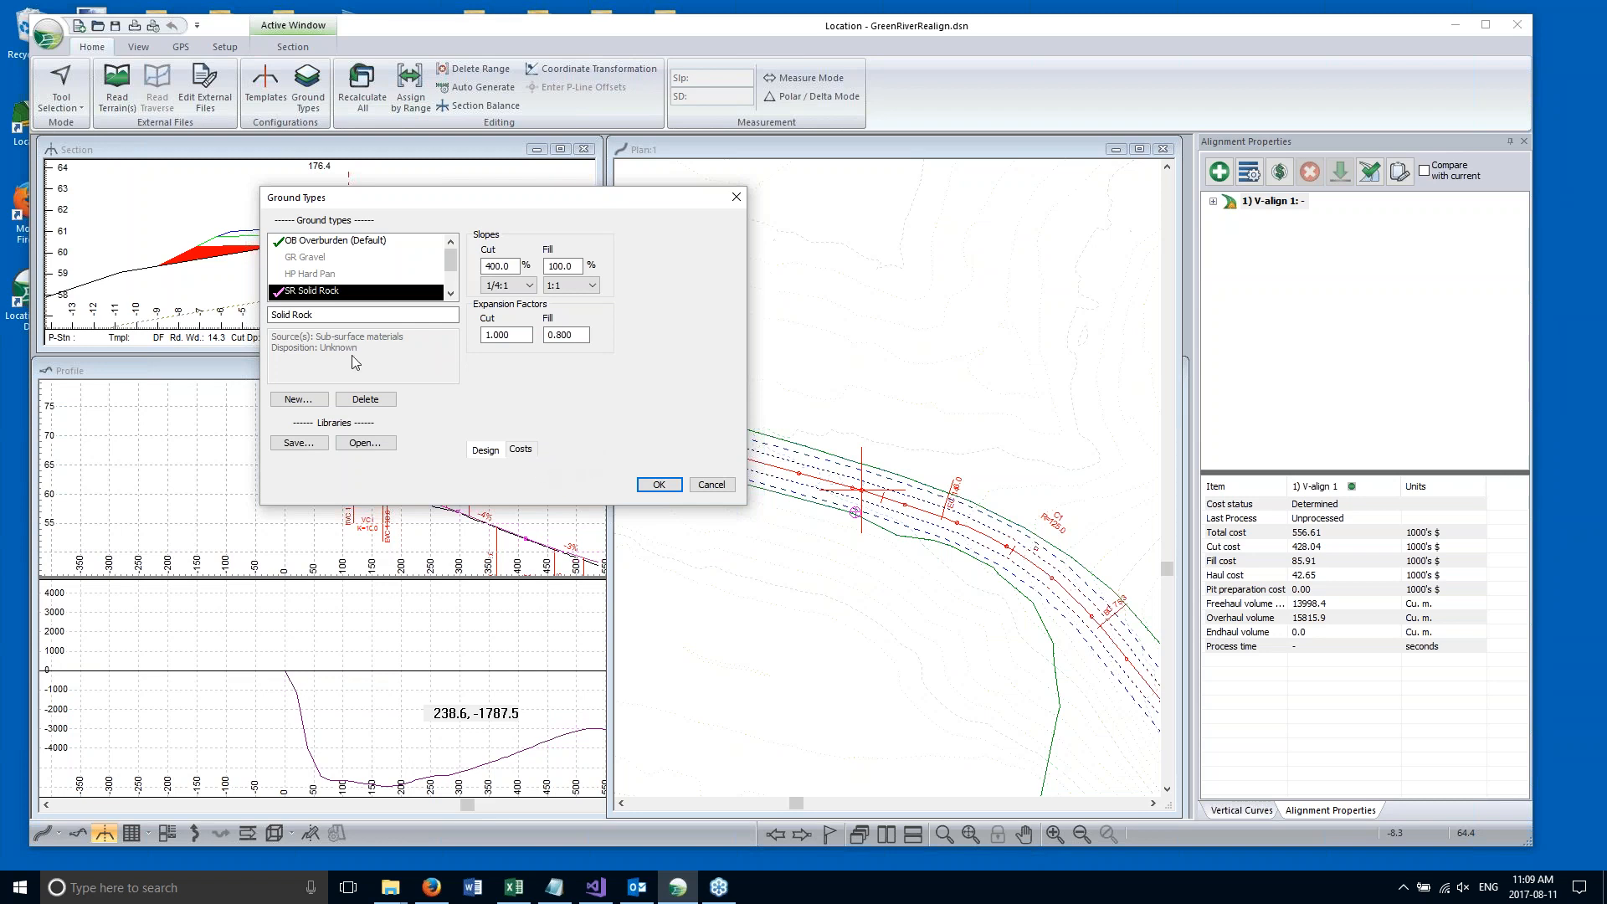
Compare the Overburden and Solid Rock settings beside the cross-section, and close the ground types editor without saving.
drag(387, 210, 571, 324)
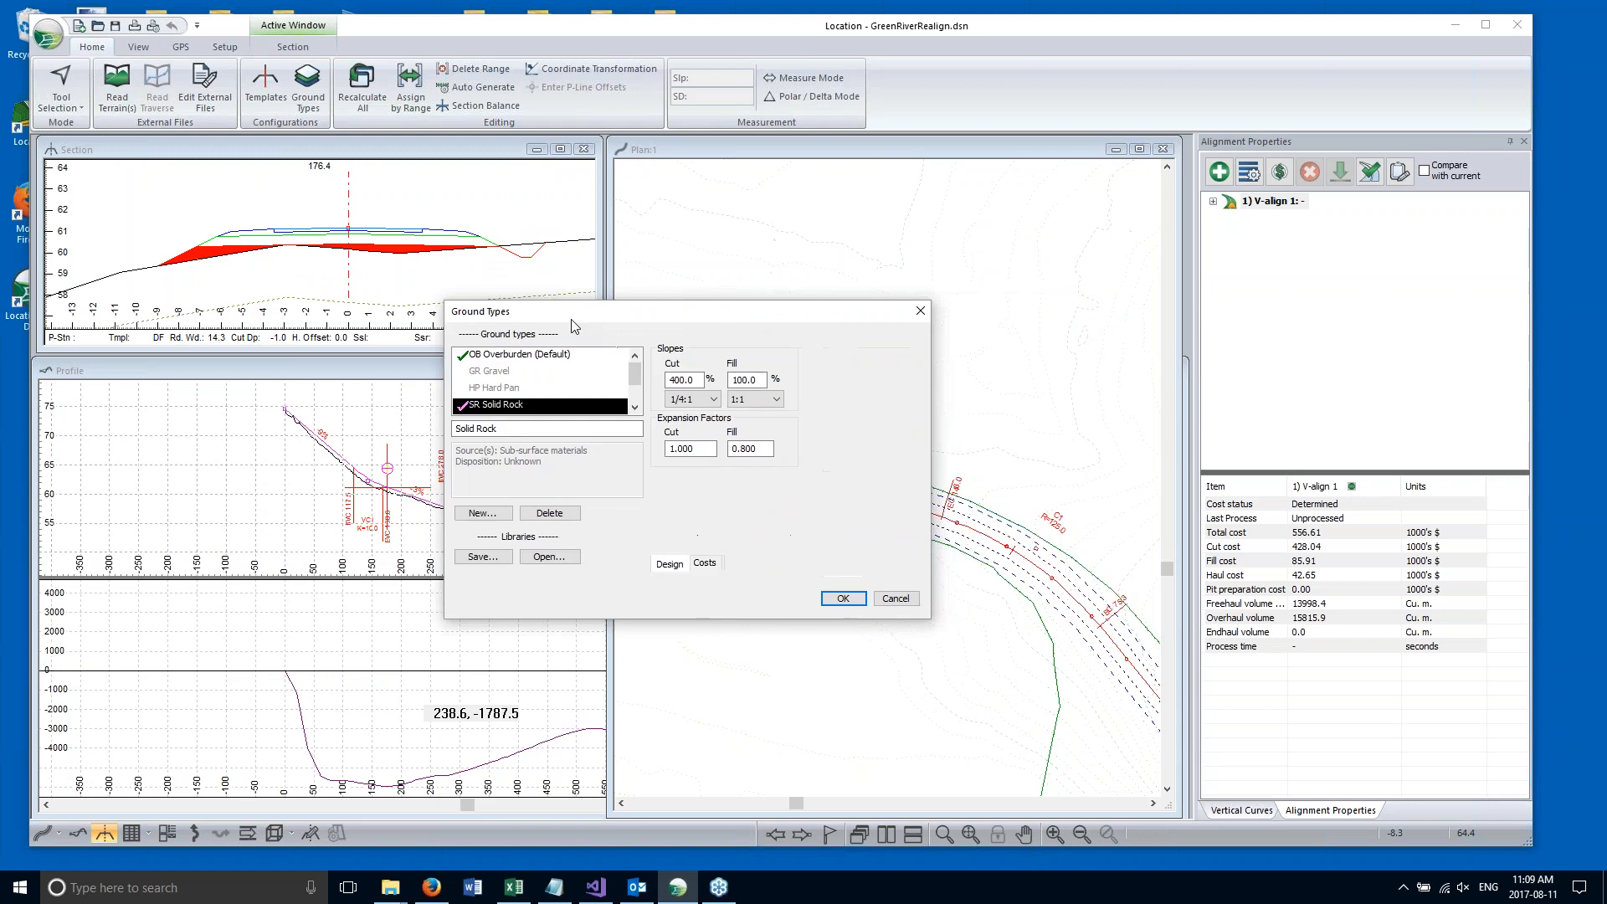
click(502, 354)
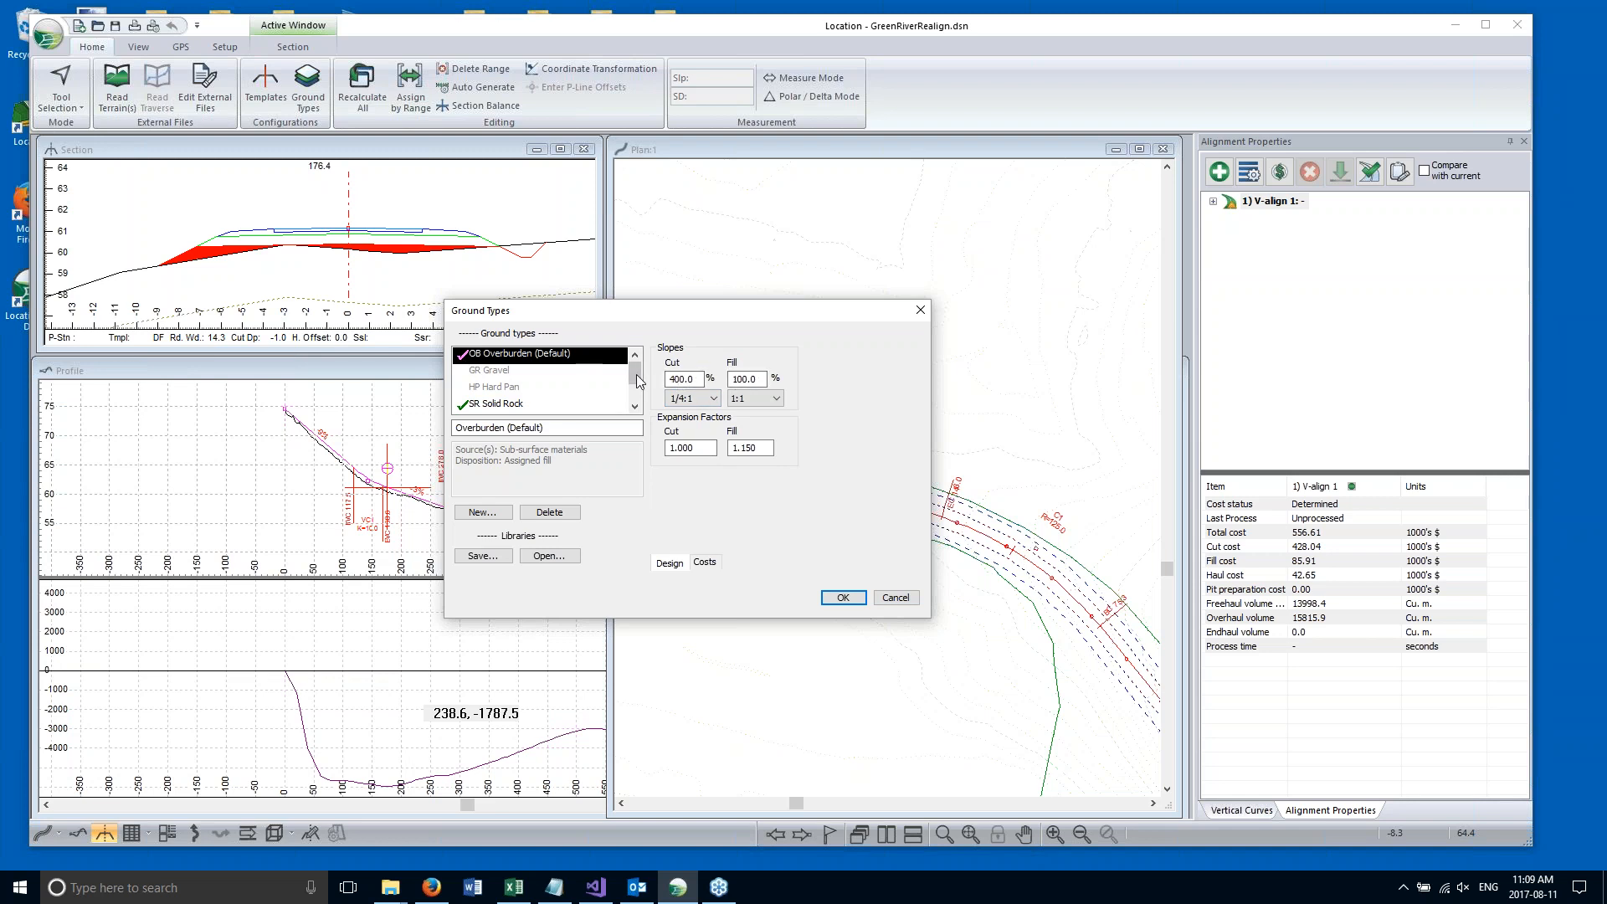
click(493, 404)
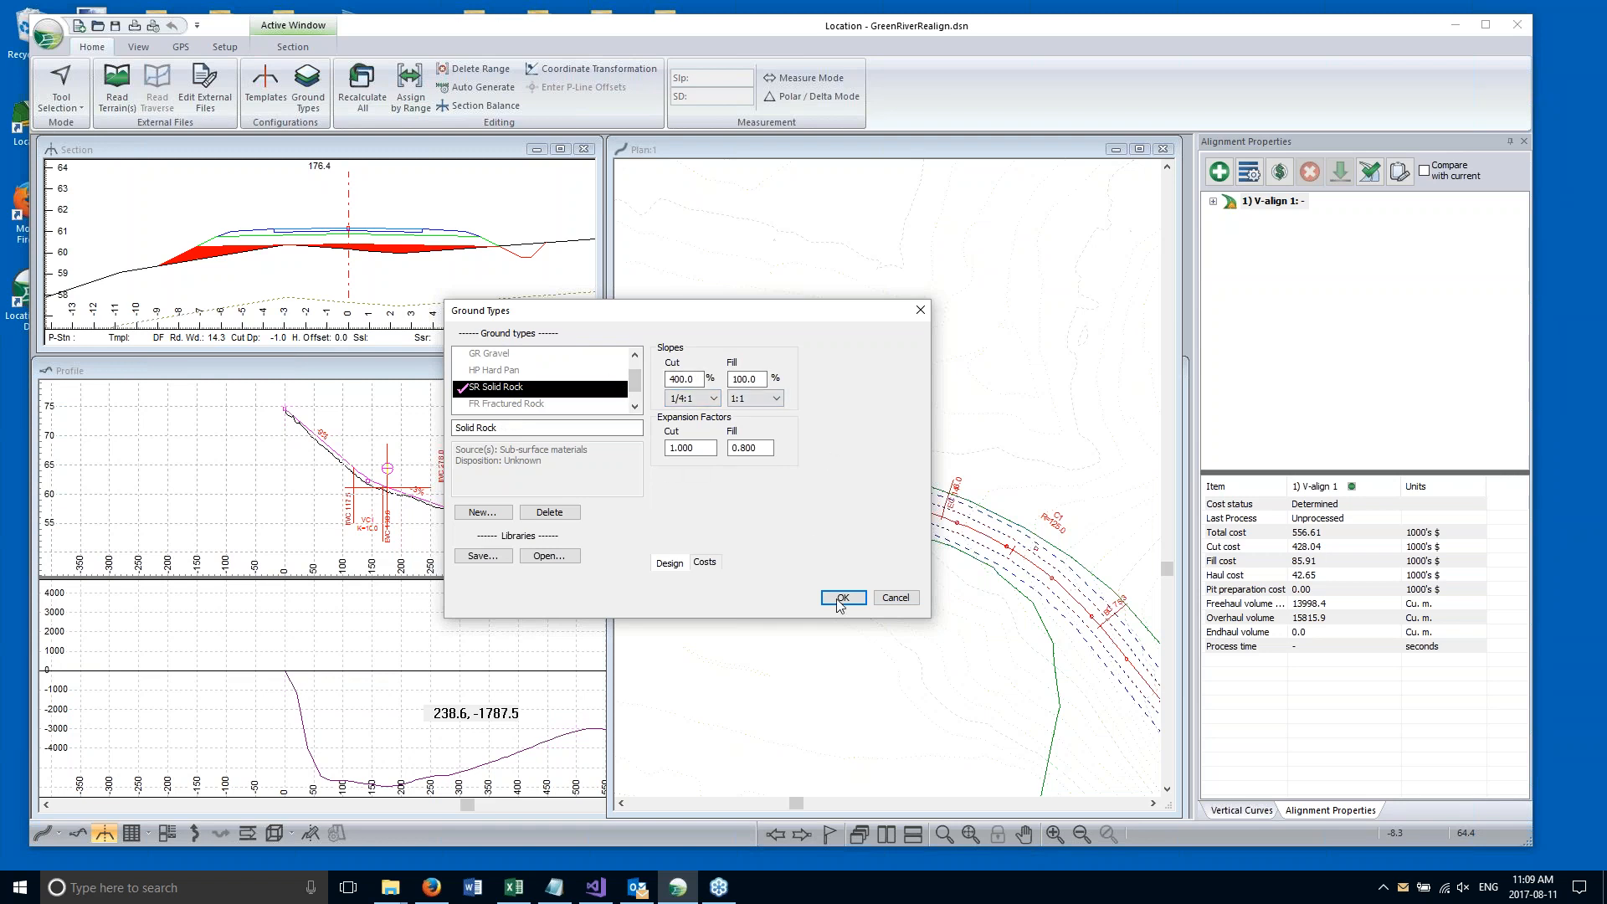
click(885, 600)
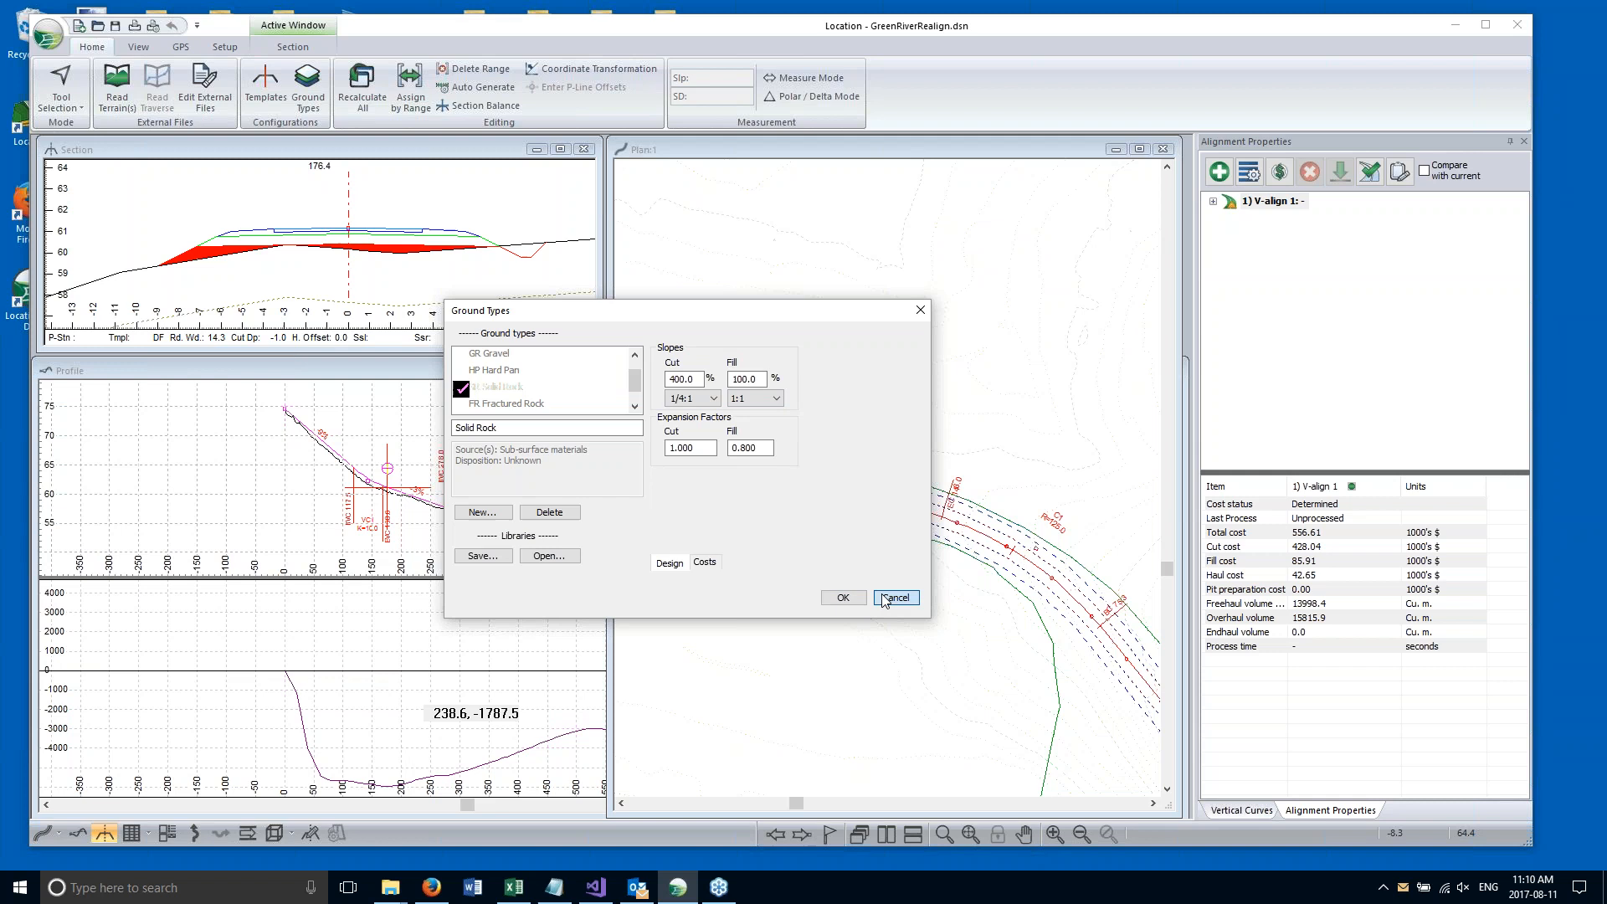
scroll(428, 255, down, 2)
middle_drag(436, 223, 422, 225)
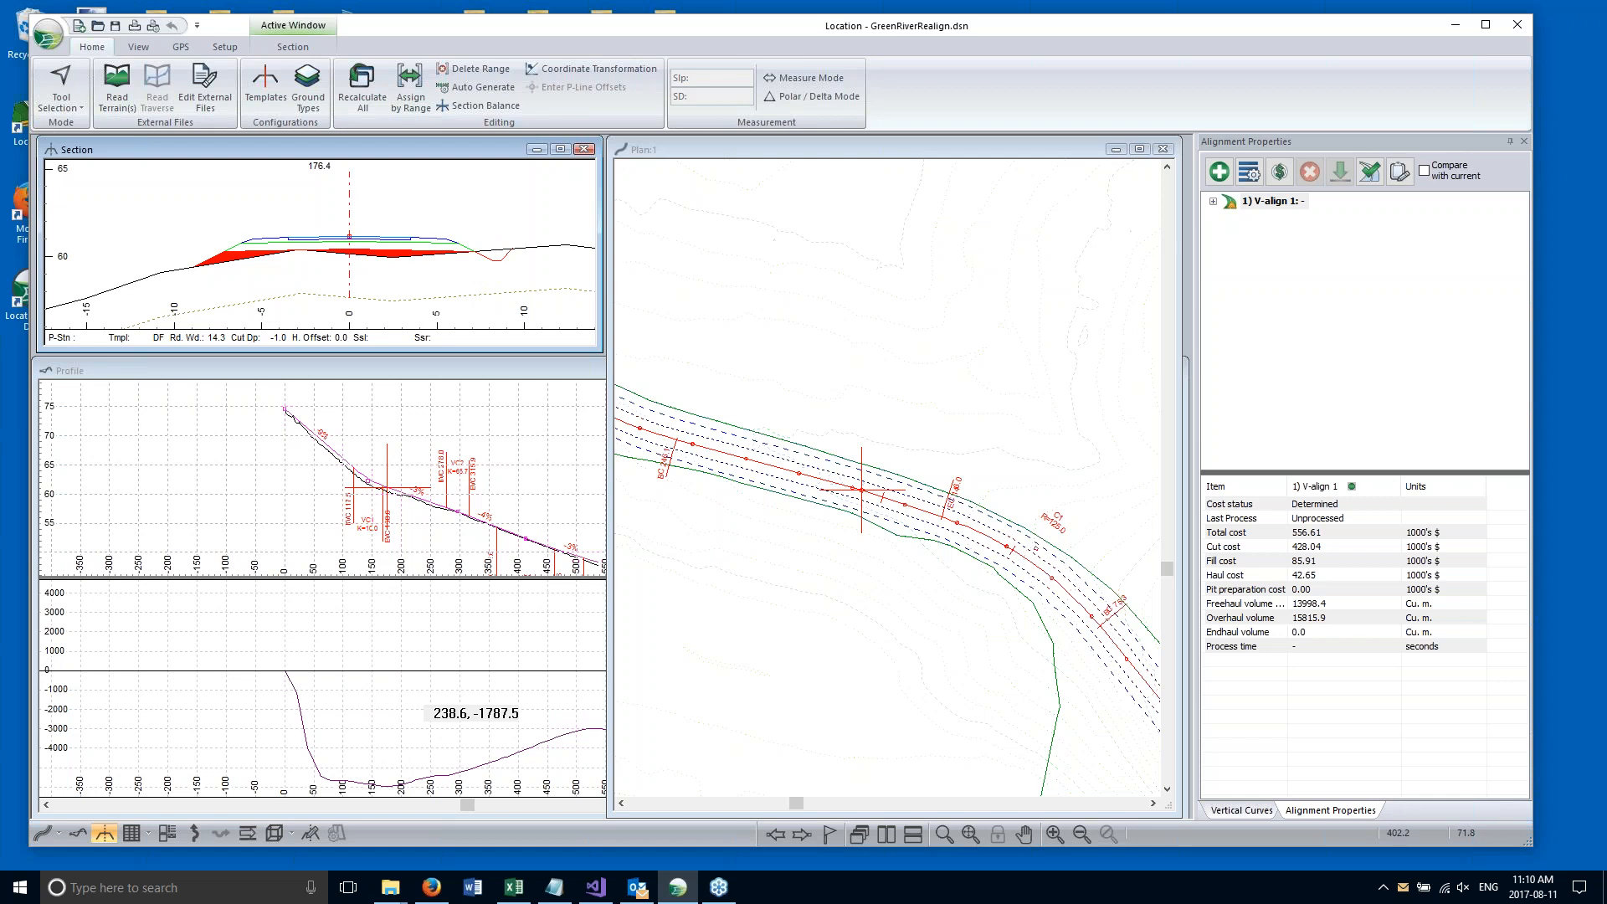
click(697, 149)
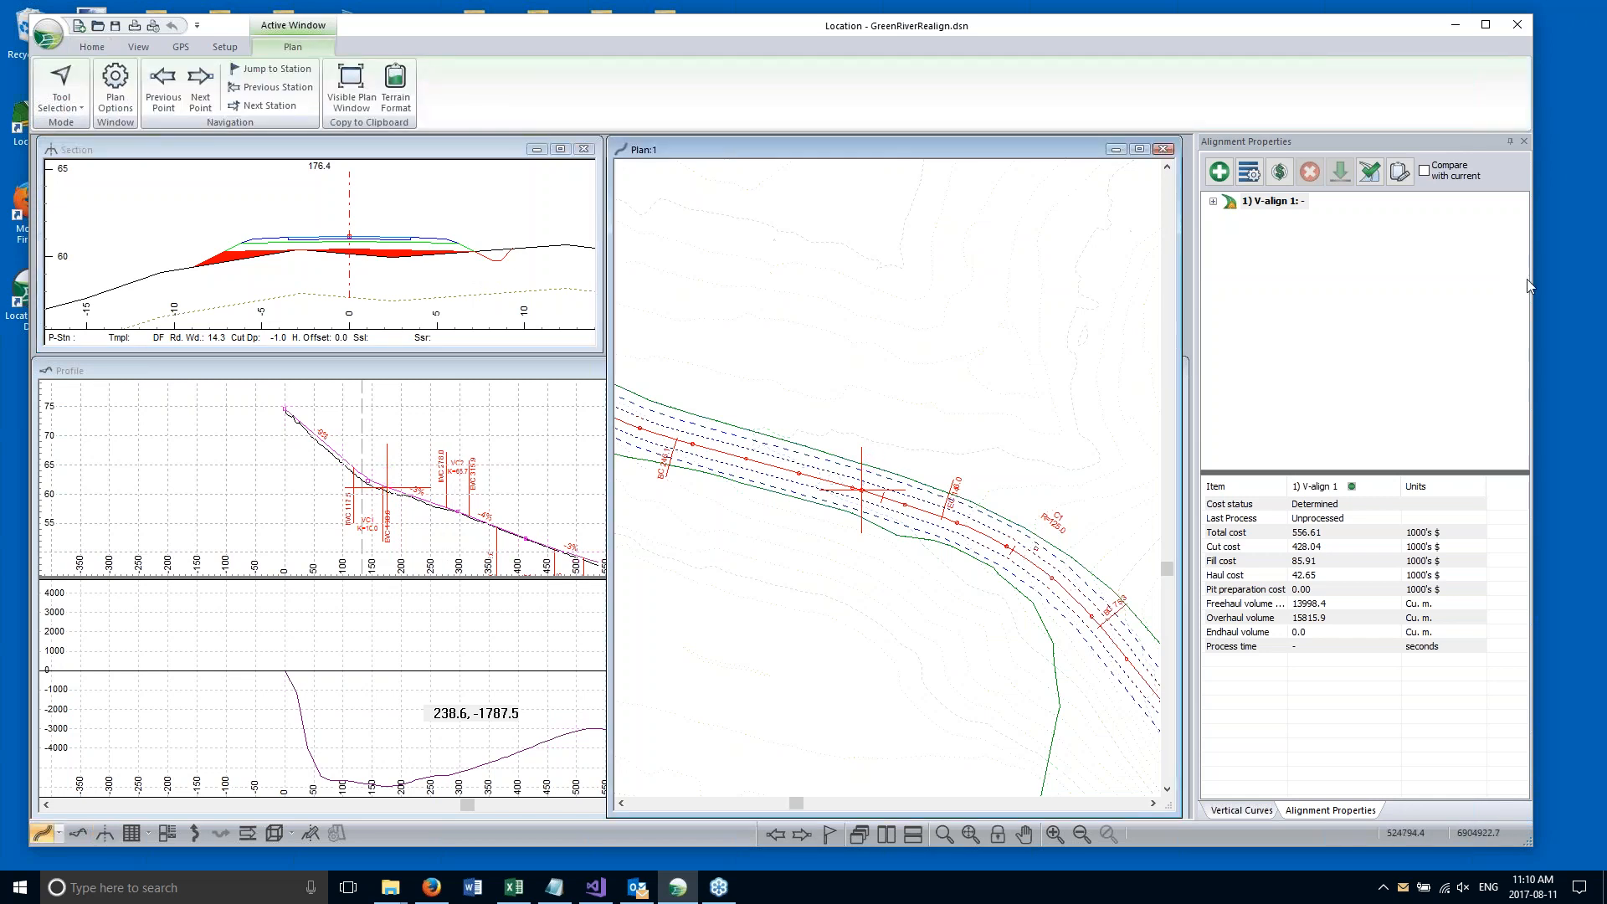
click(1588, 314)
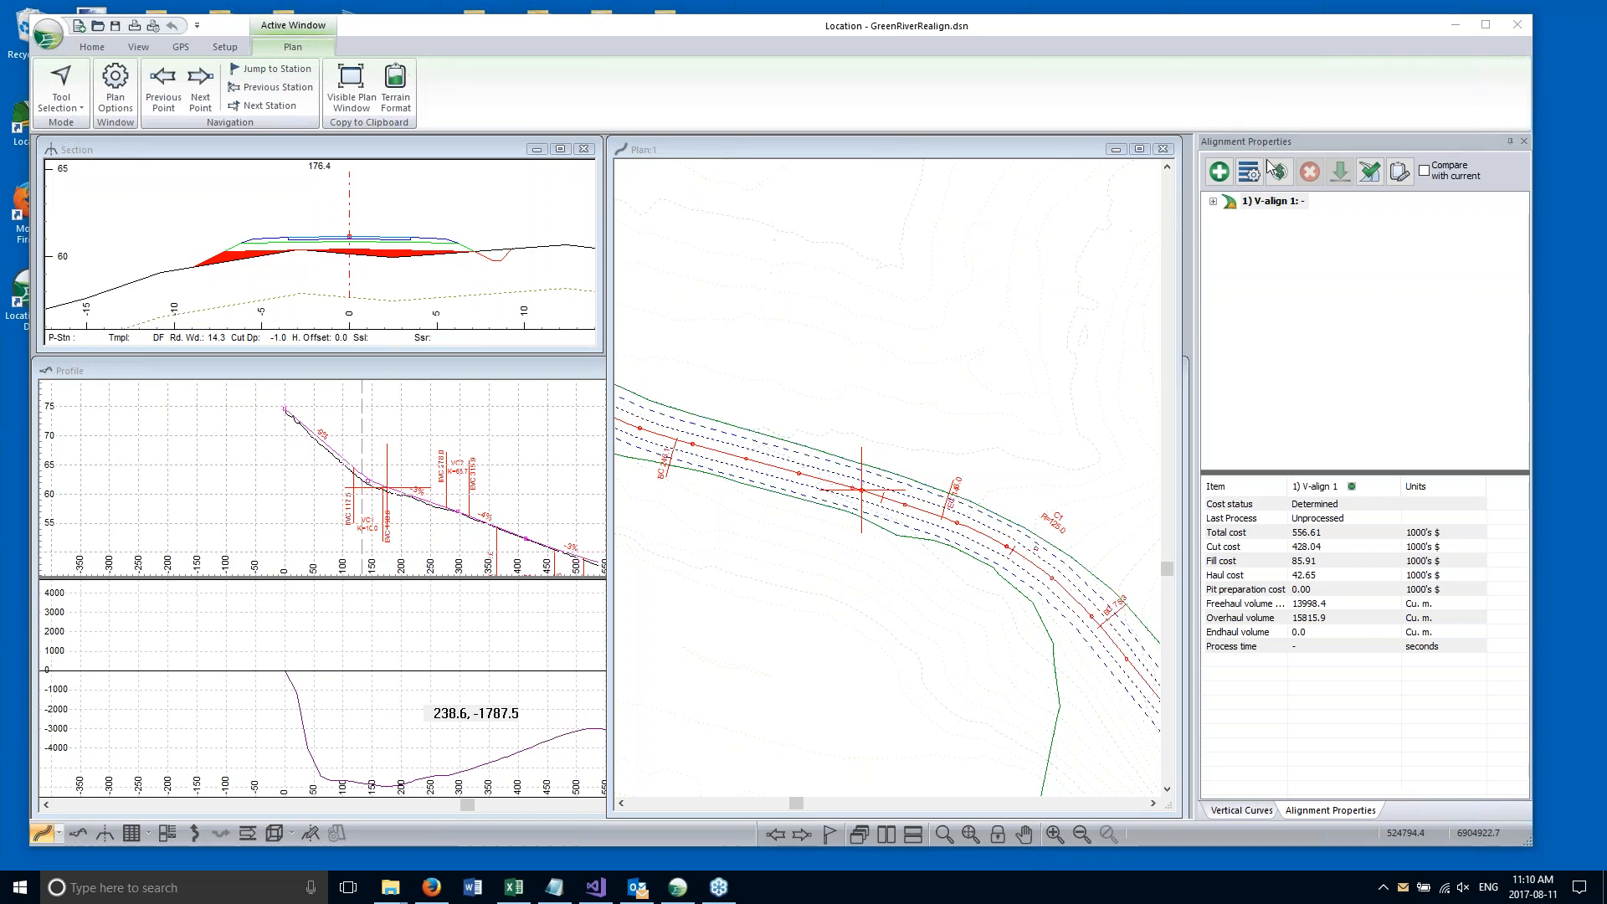
Open the unit costs in V-align 1's vertical optimization options and check the Overburden excavation and embankment handling costs.
click(1250, 173)
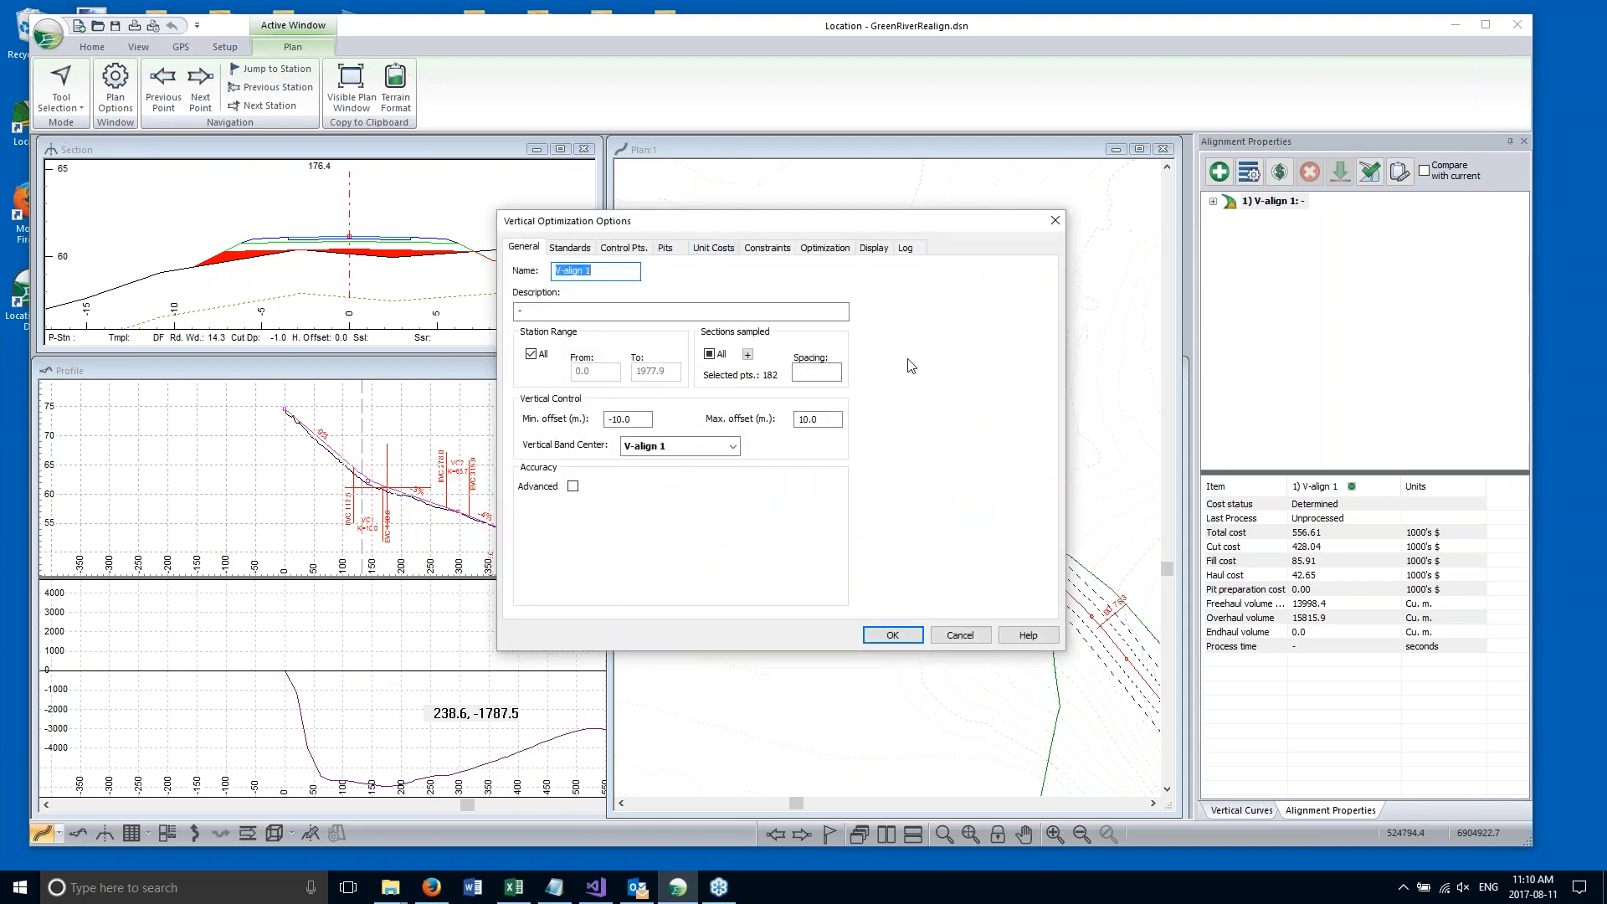
click(713, 248)
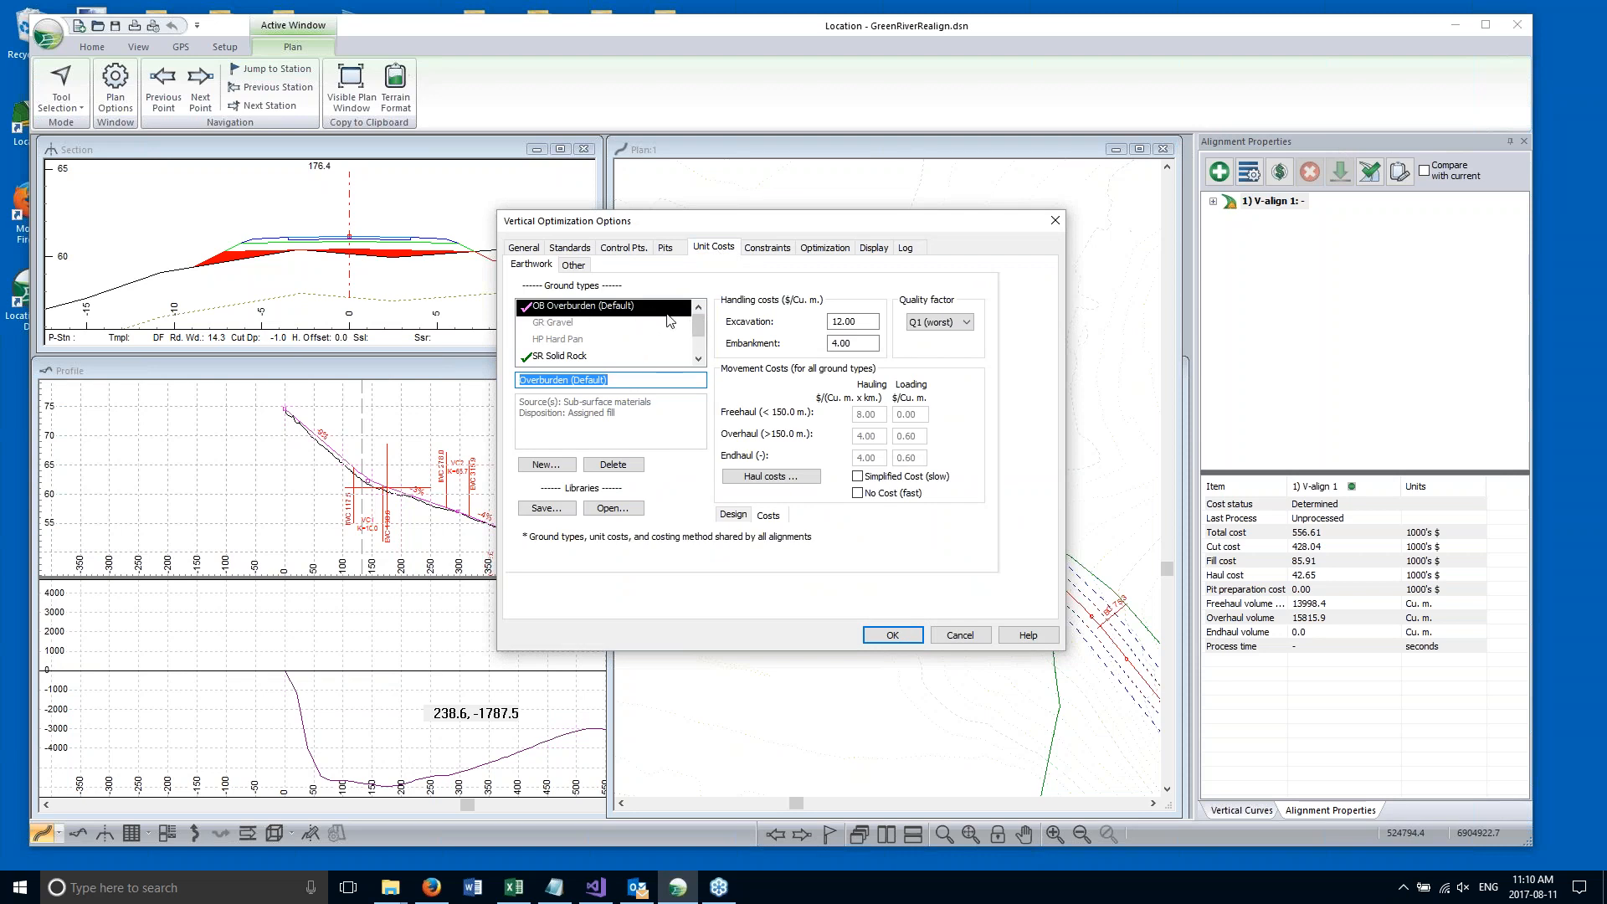
double_click(844, 322)
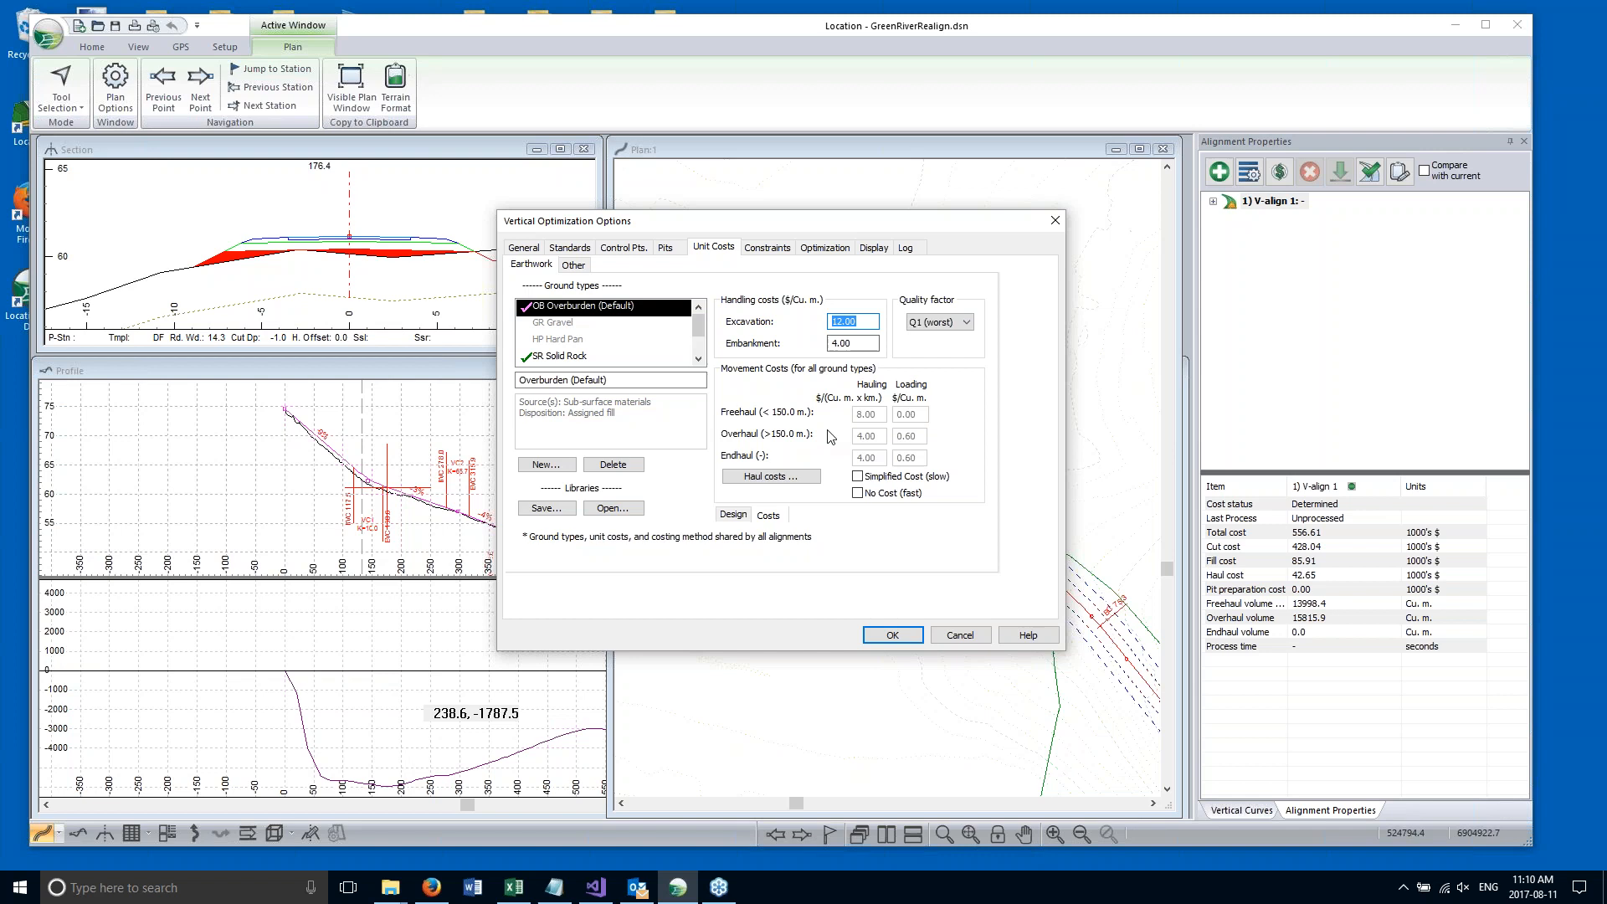
key(Tab)
Check the handling costs and quality factor of Solid Rock against those of Overburden.
click(571, 357)
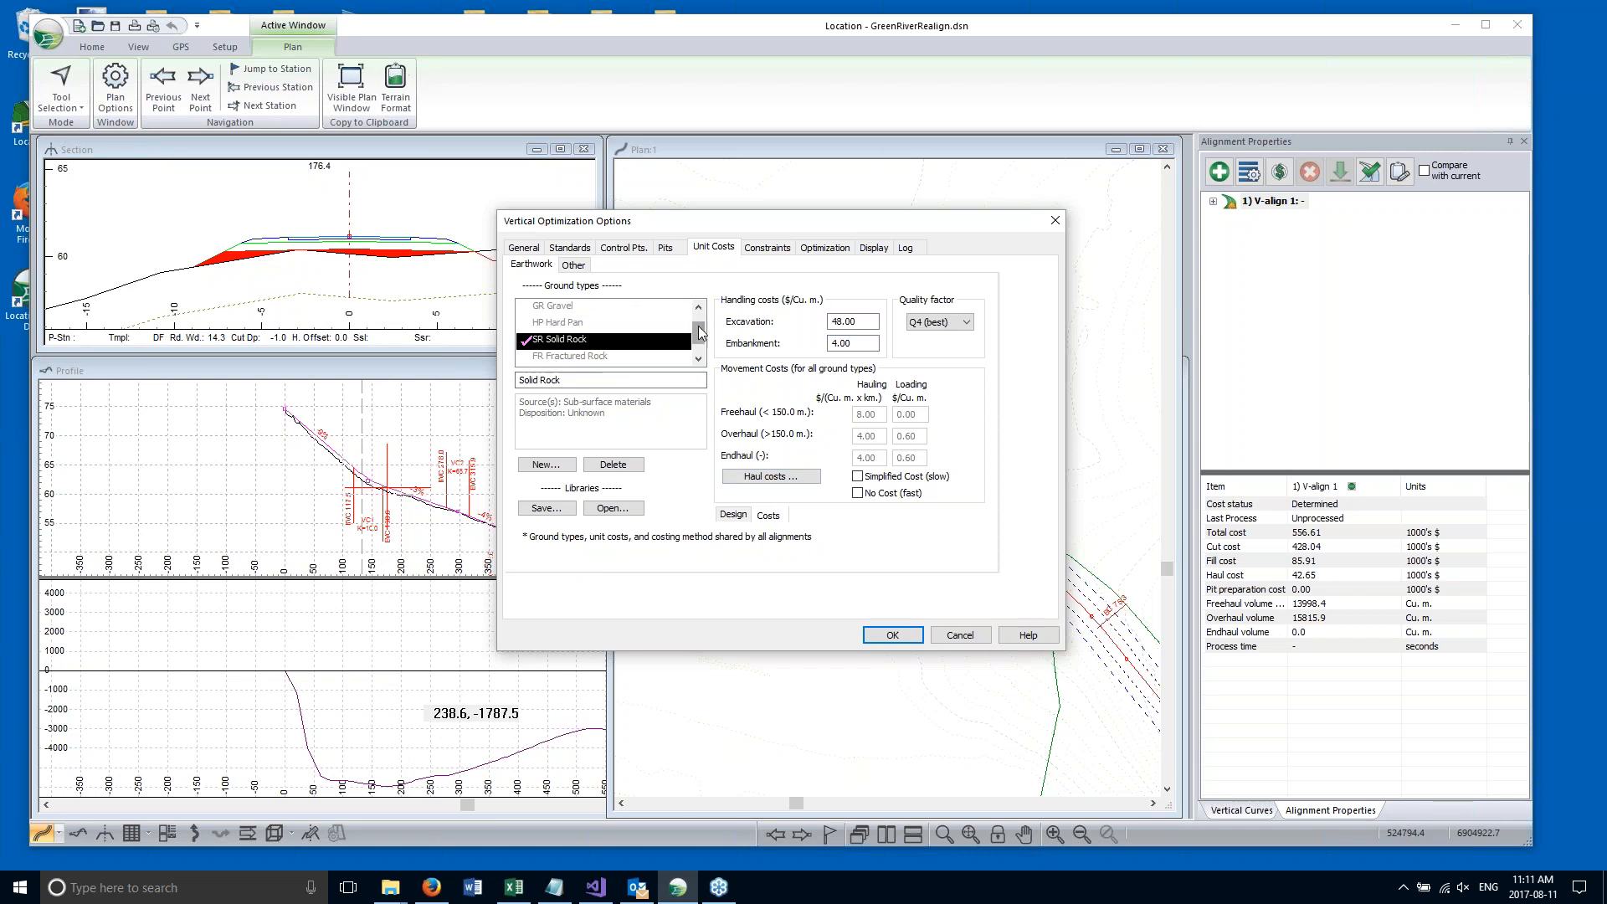
scroll(698, 324, up, 1)
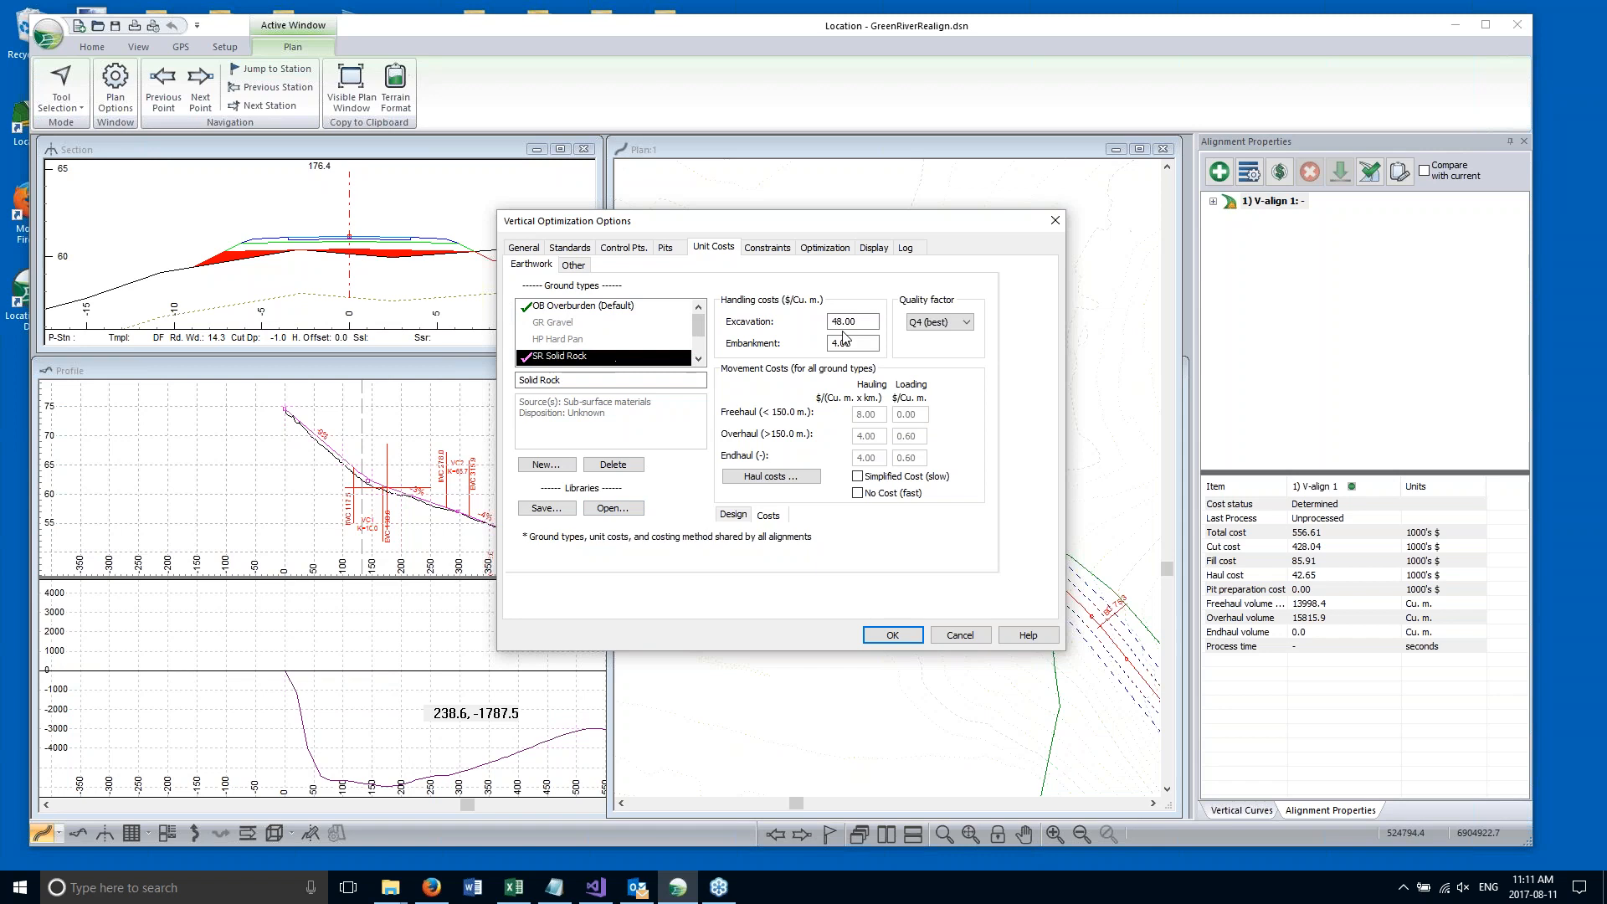
drag(862, 323, 811, 327)
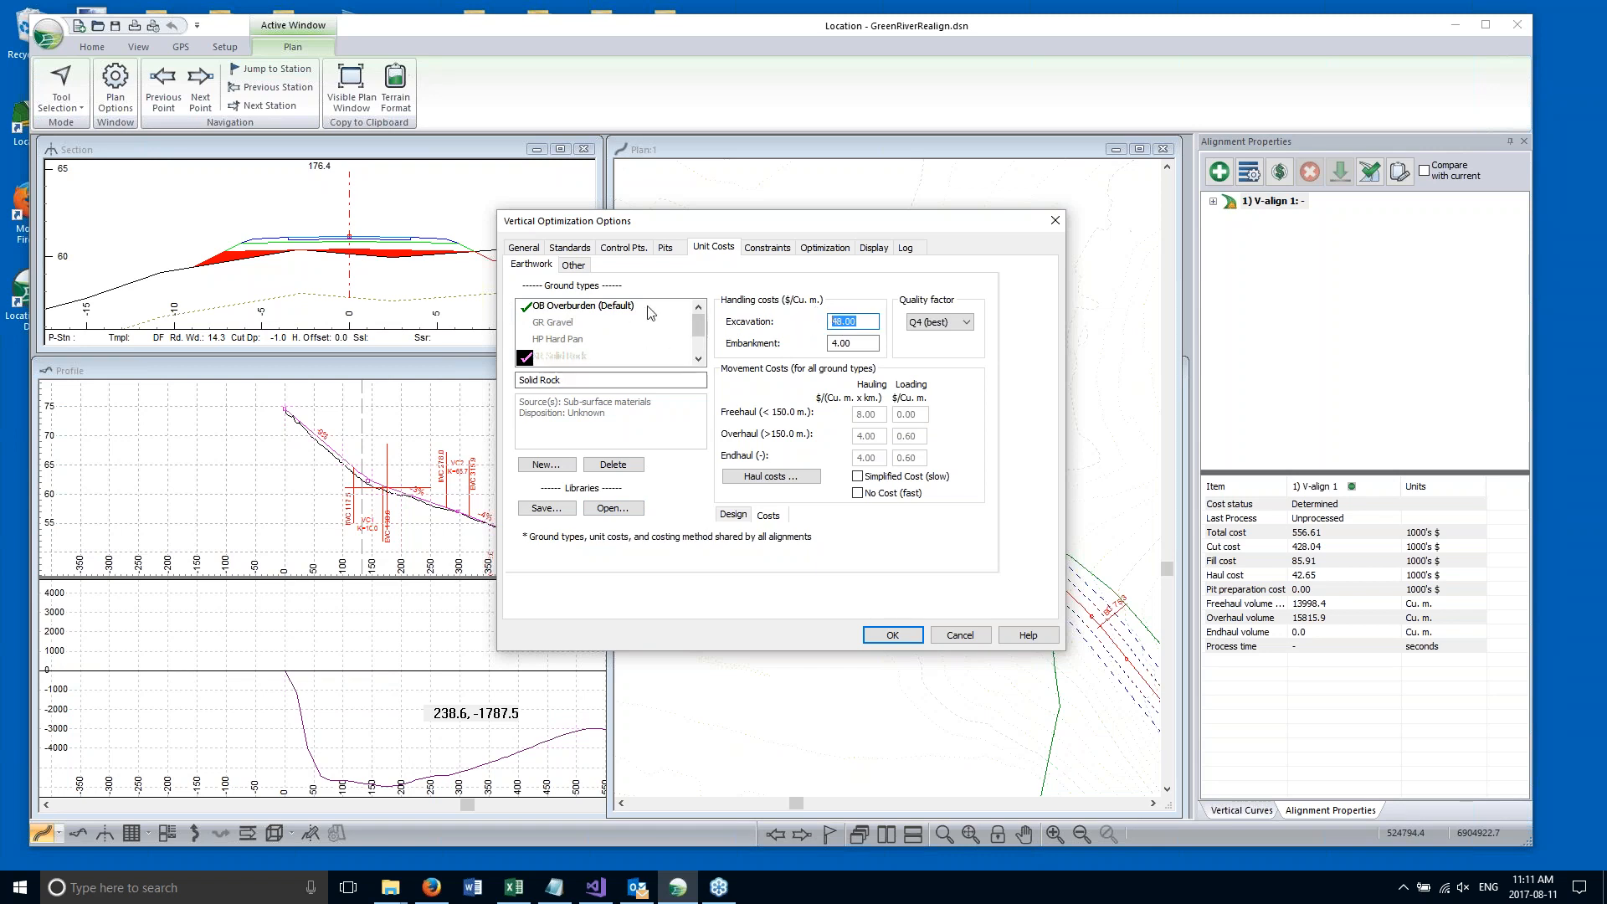
click(603, 306)
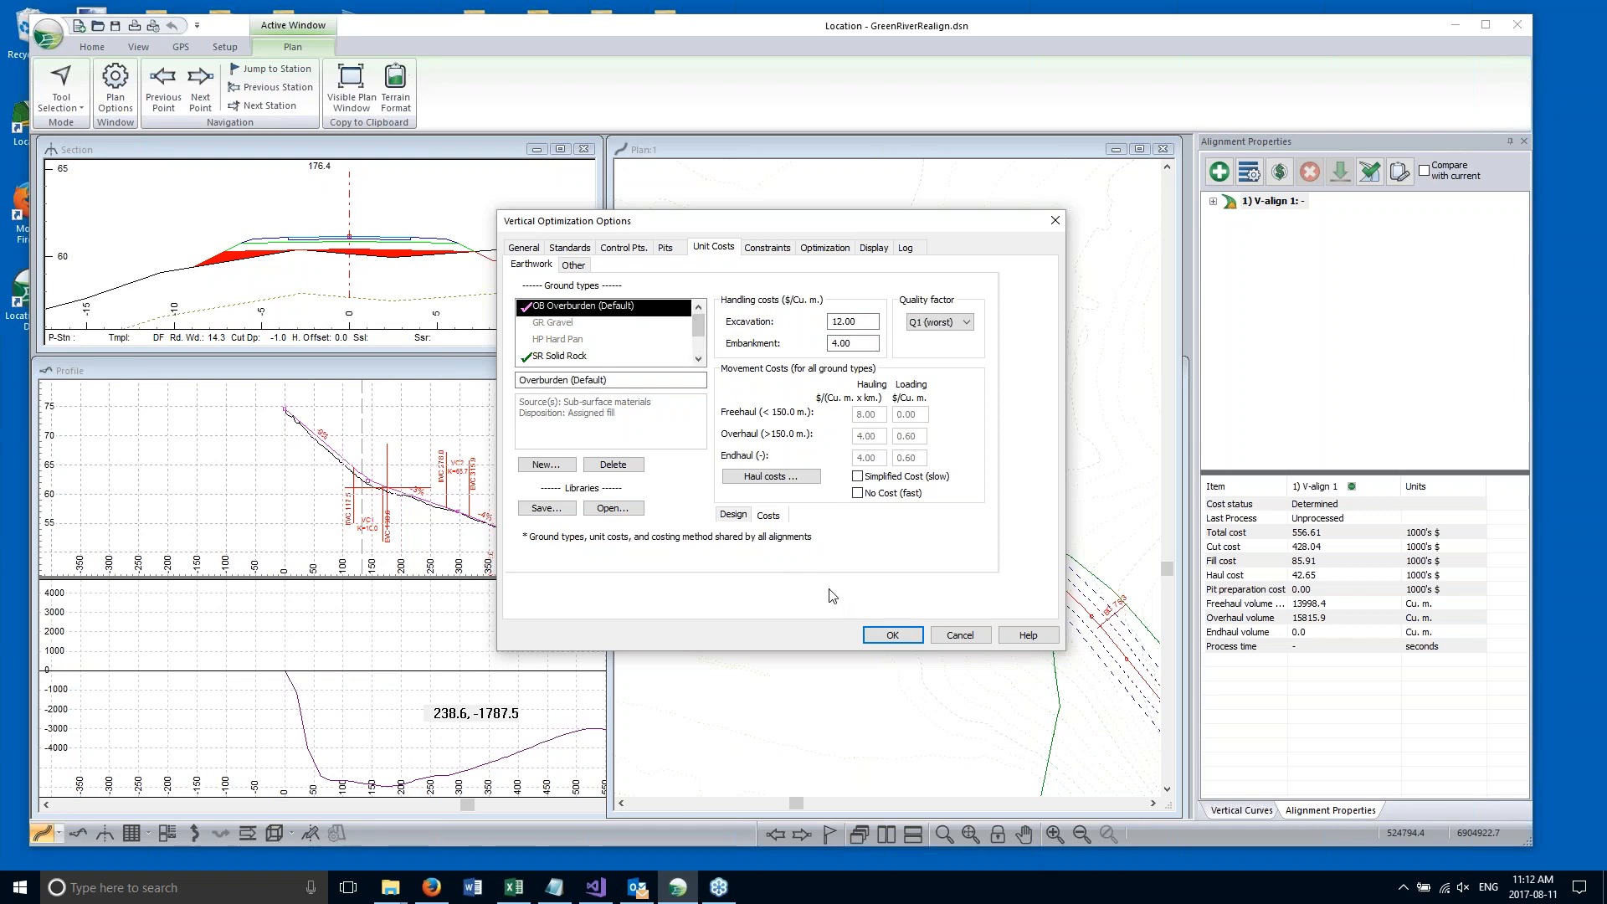
Examine the haul cost graph with its freehaul, overhaul and endhaul unit costs, and close the optimization options.
click(759, 479)
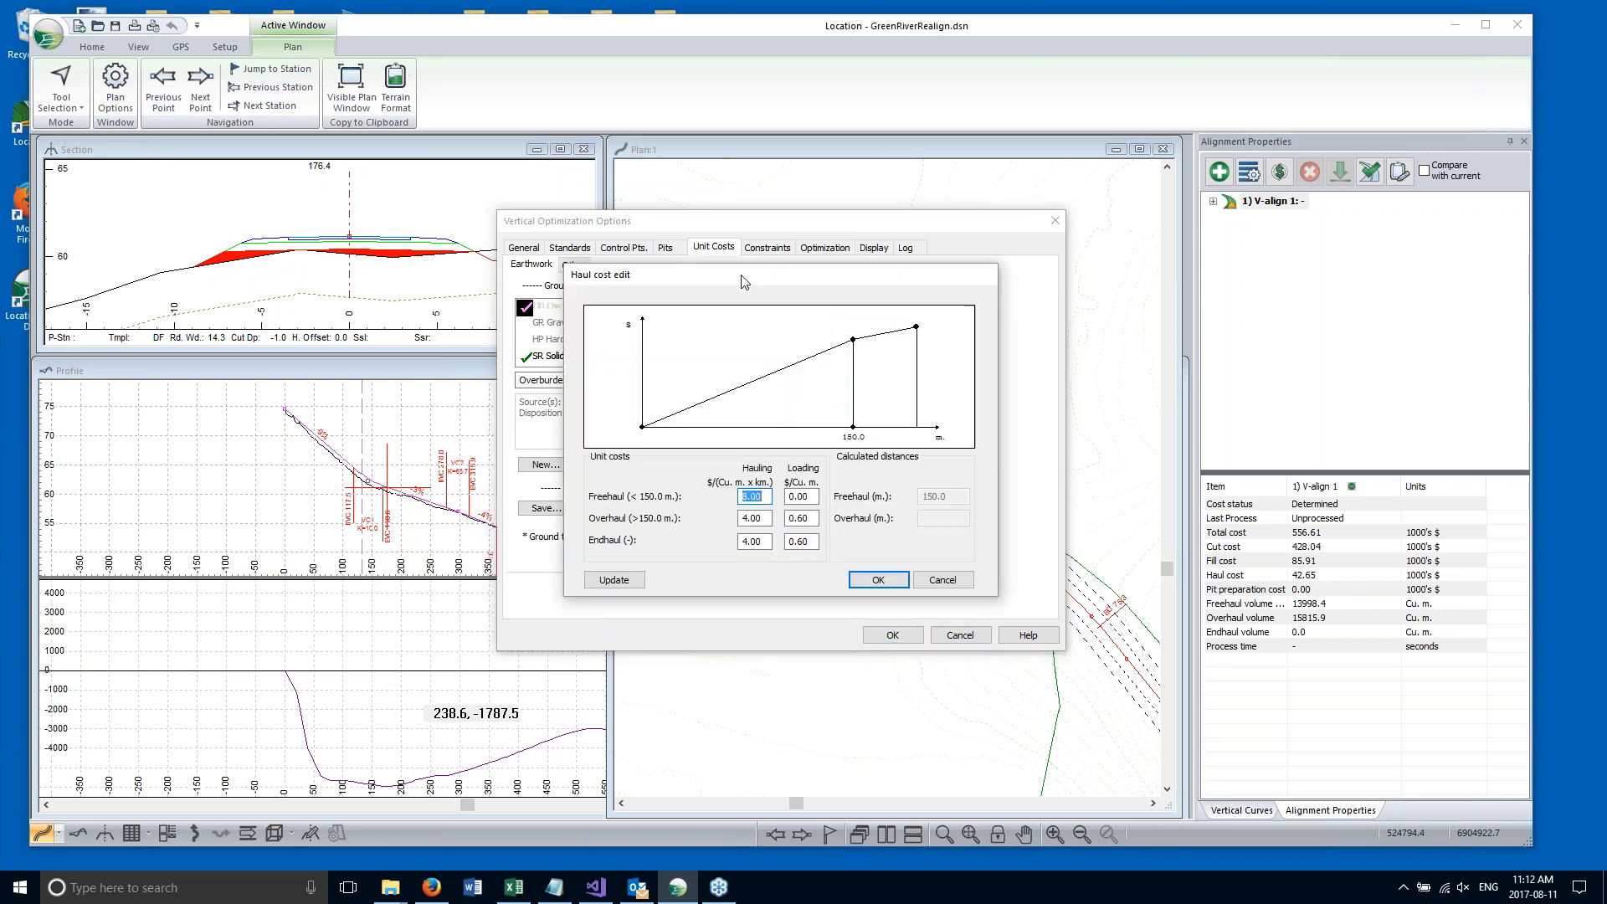
drag(744, 282, 941, 195)
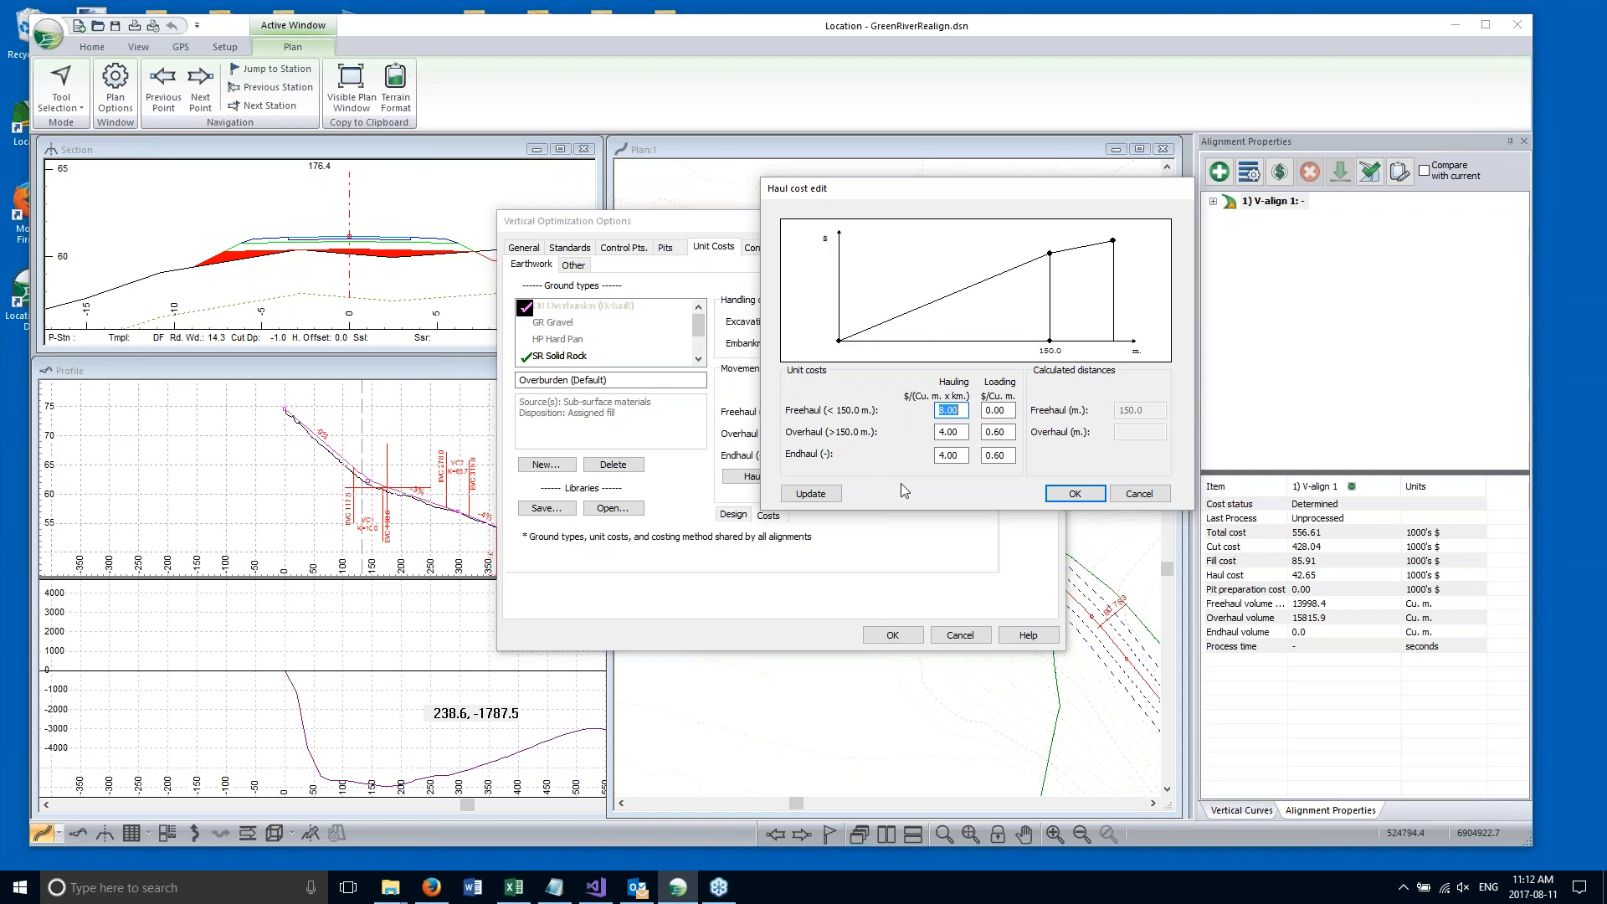
drag(959, 192, 932, 198)
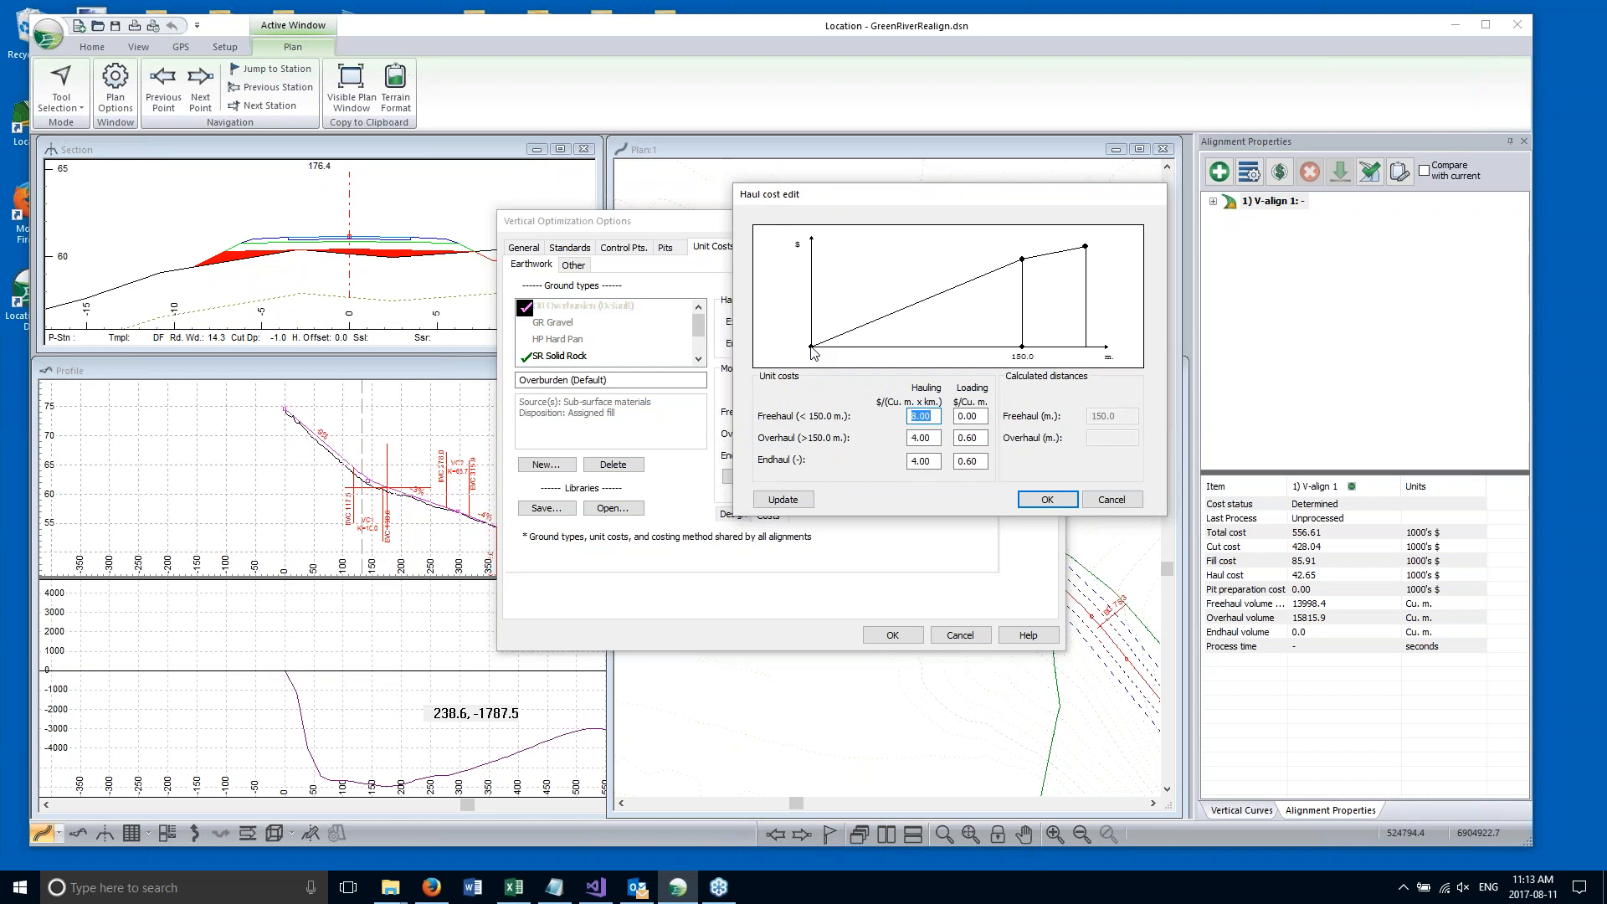
key(Tab)
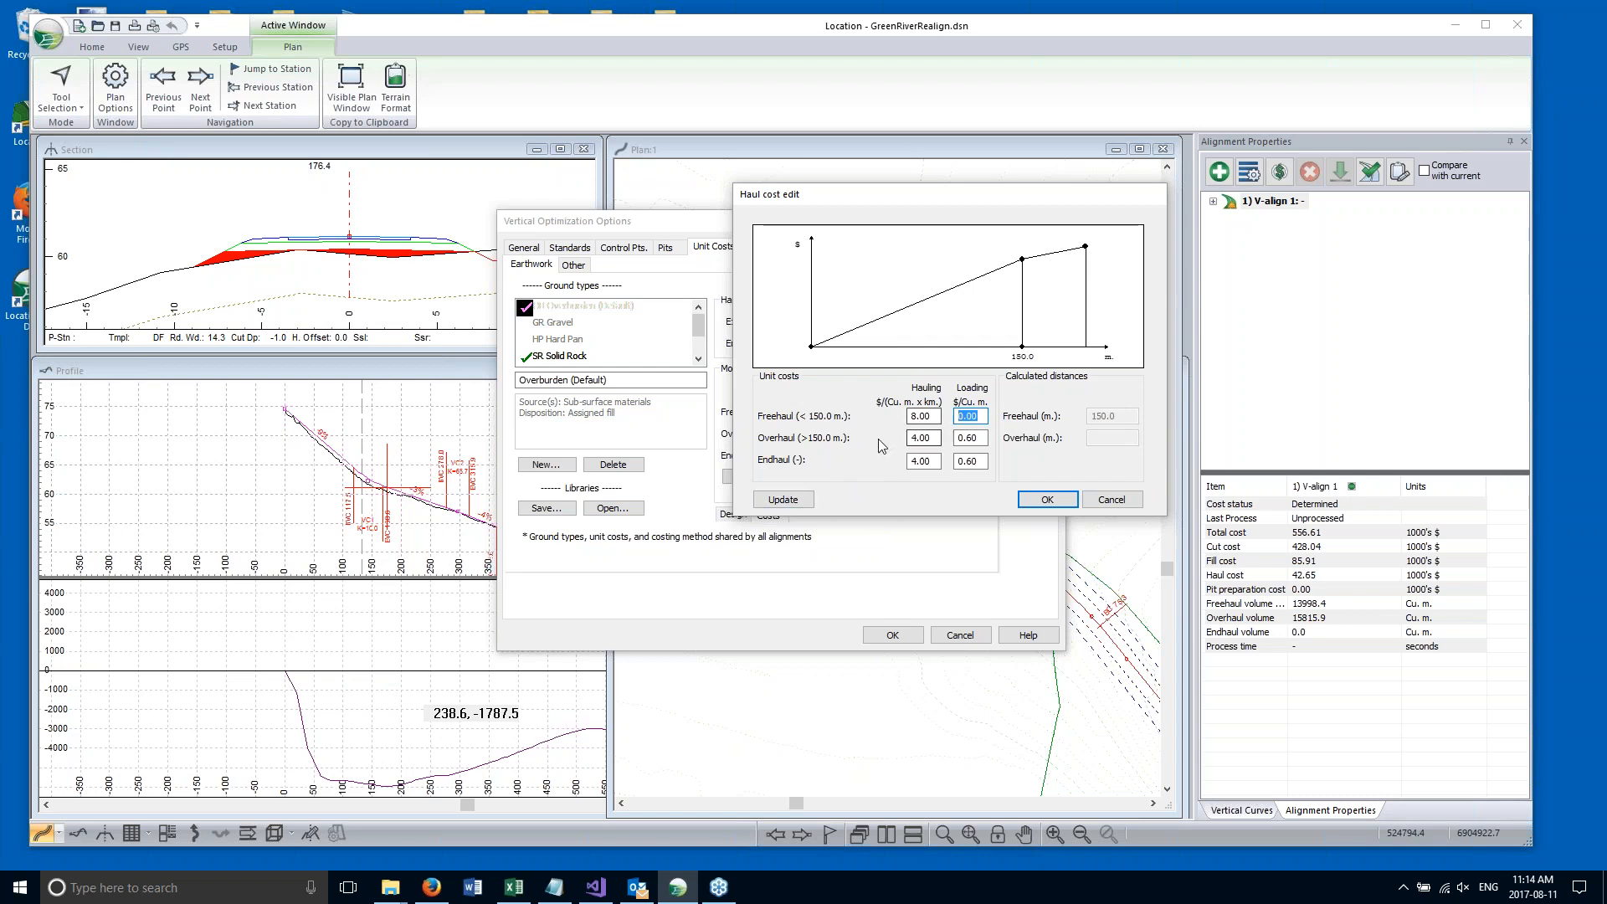
click(1057, 507)
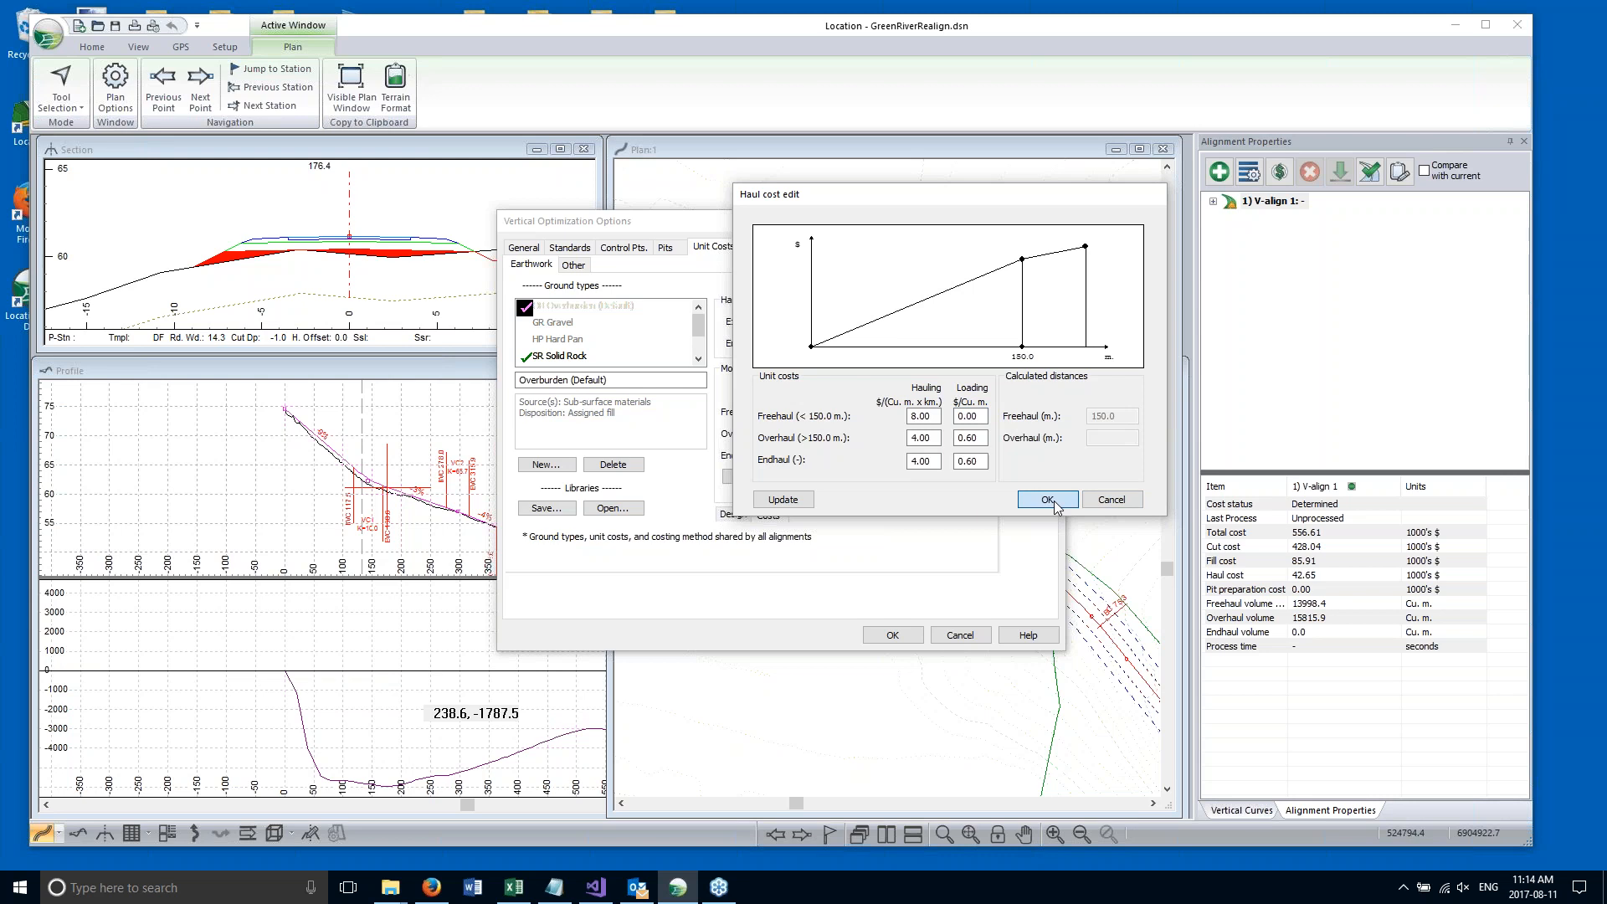
click(1048, 501)
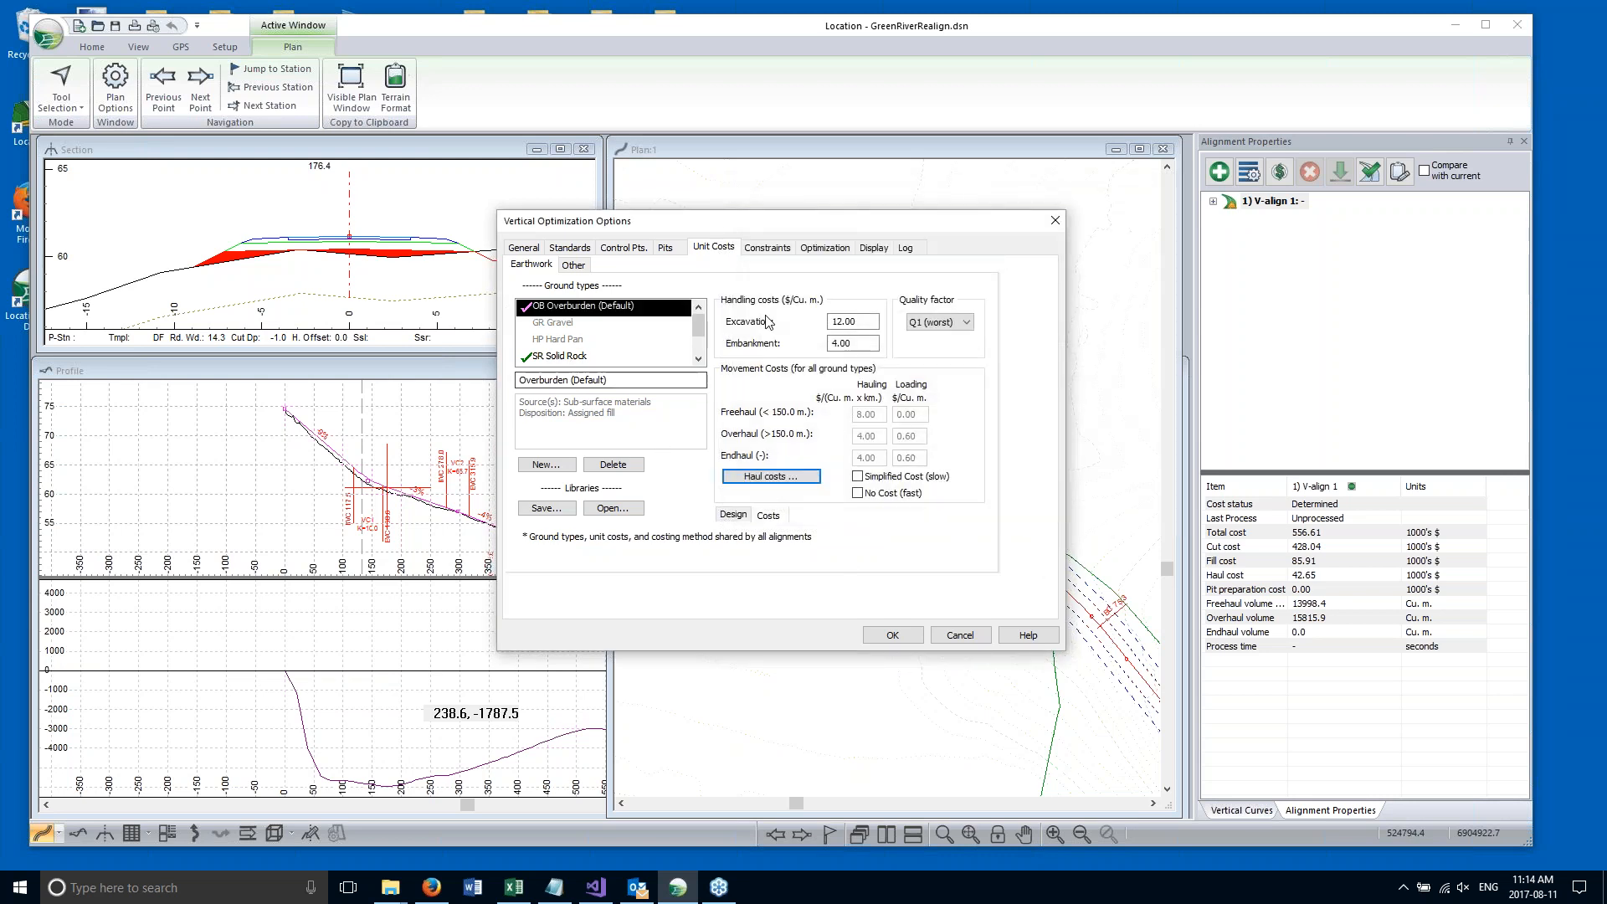
click(892, 637)
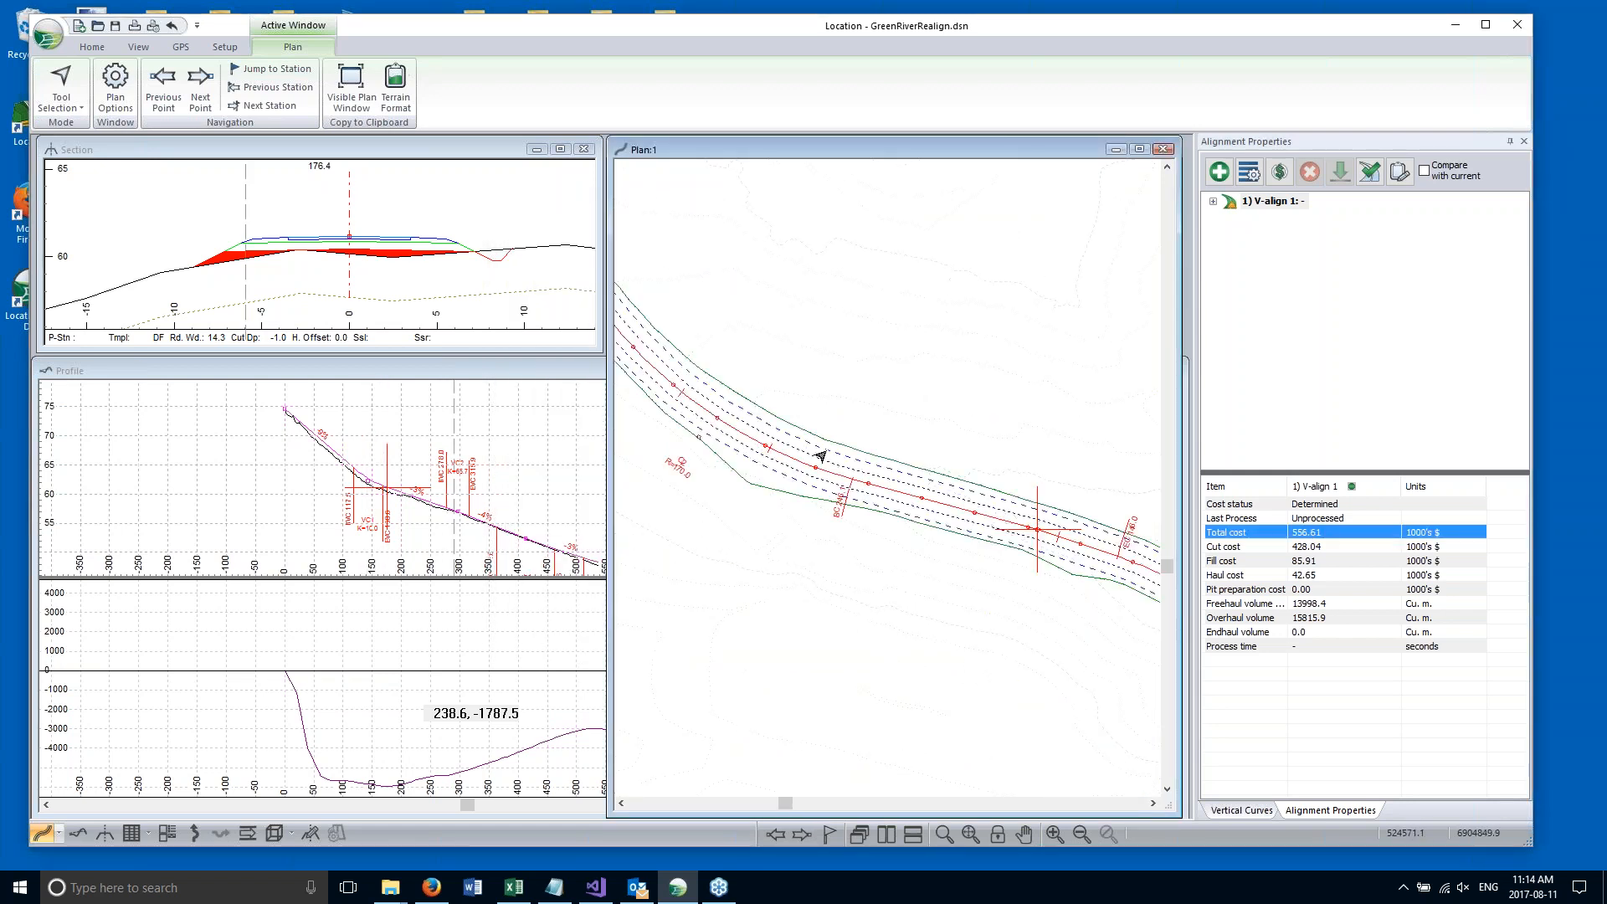
Reopen V-align 1's haul costs, set the overhaul loading cost to 0.3 $/Cu. m. and update the haul cost graph.
middle_drag(1000, 529, 947, 598)
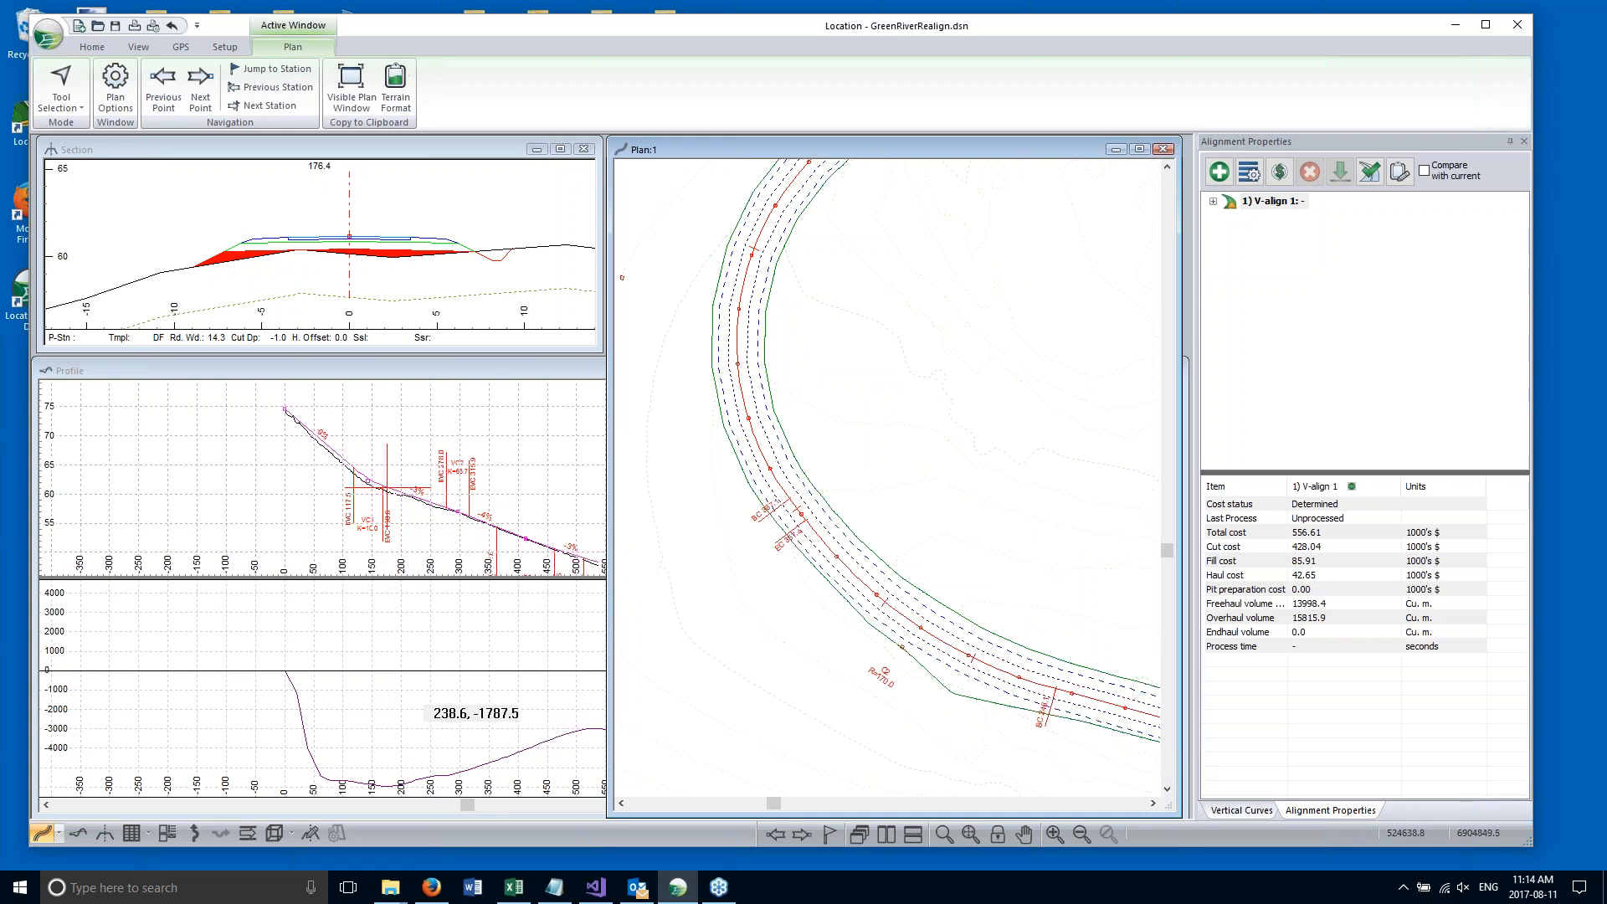
click(1250, 176)
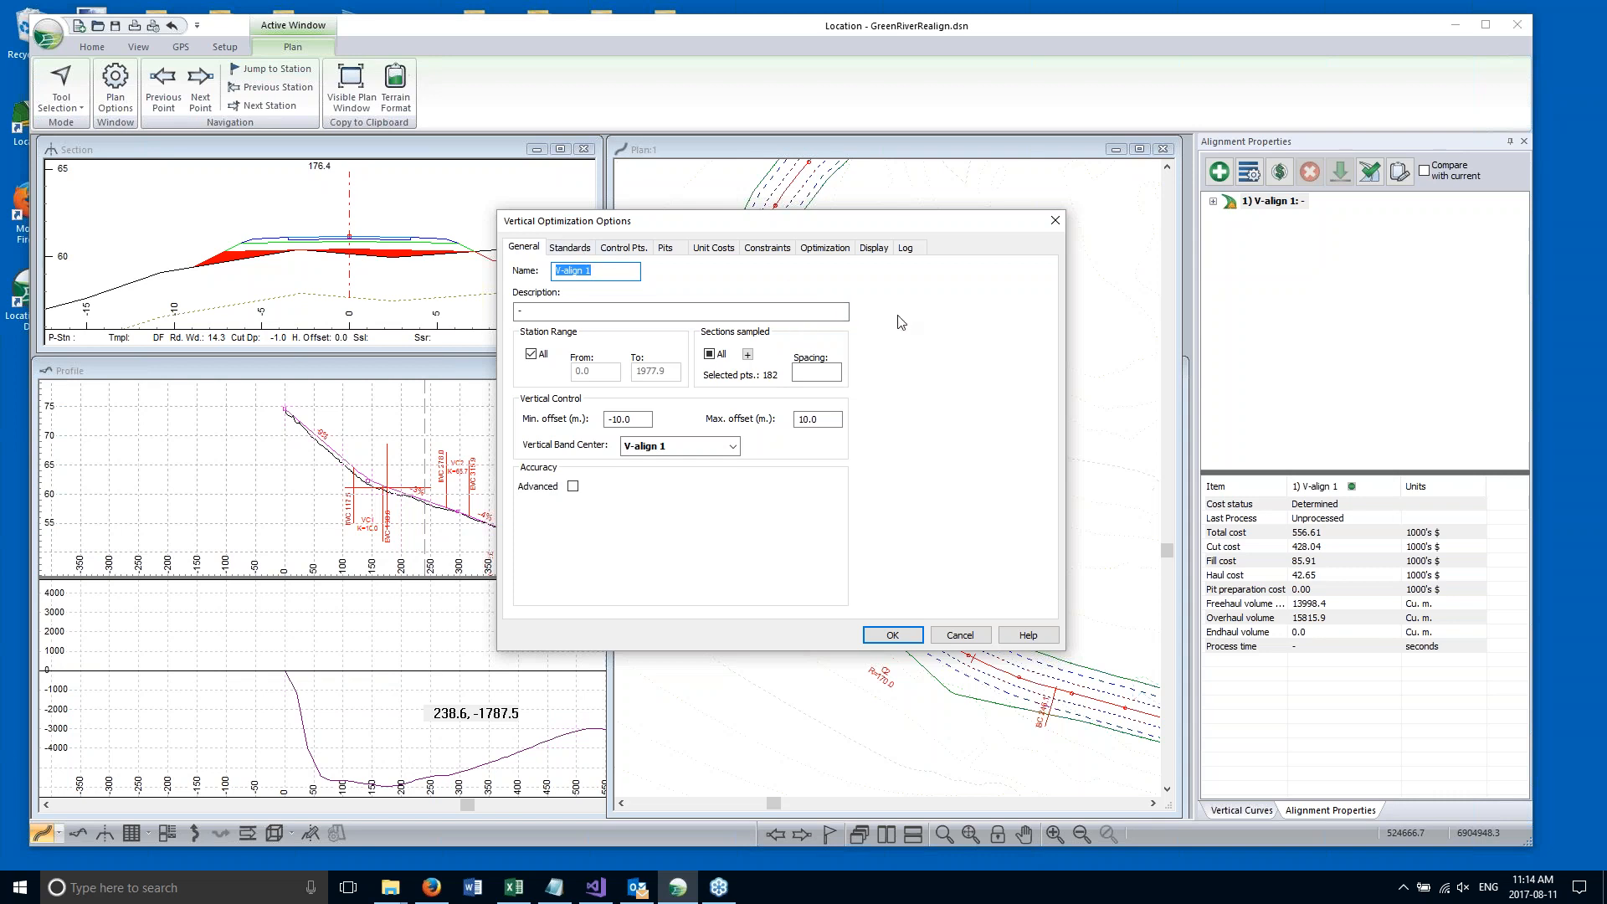
click(716, 249)
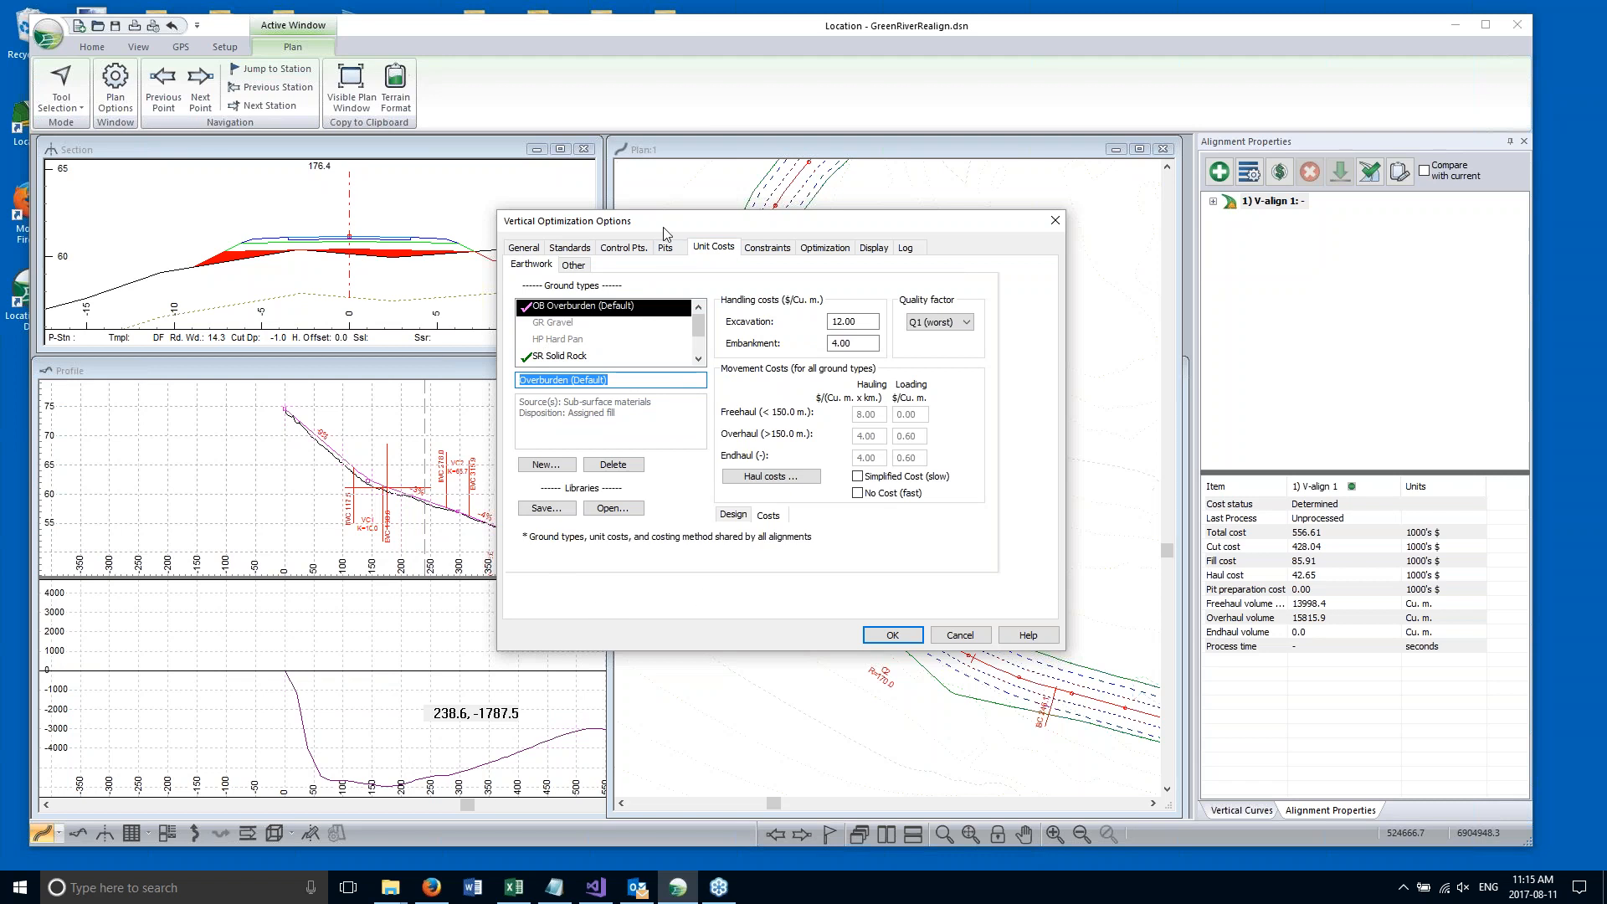
drag(664, 228, 658, 227)
click(764, 476)
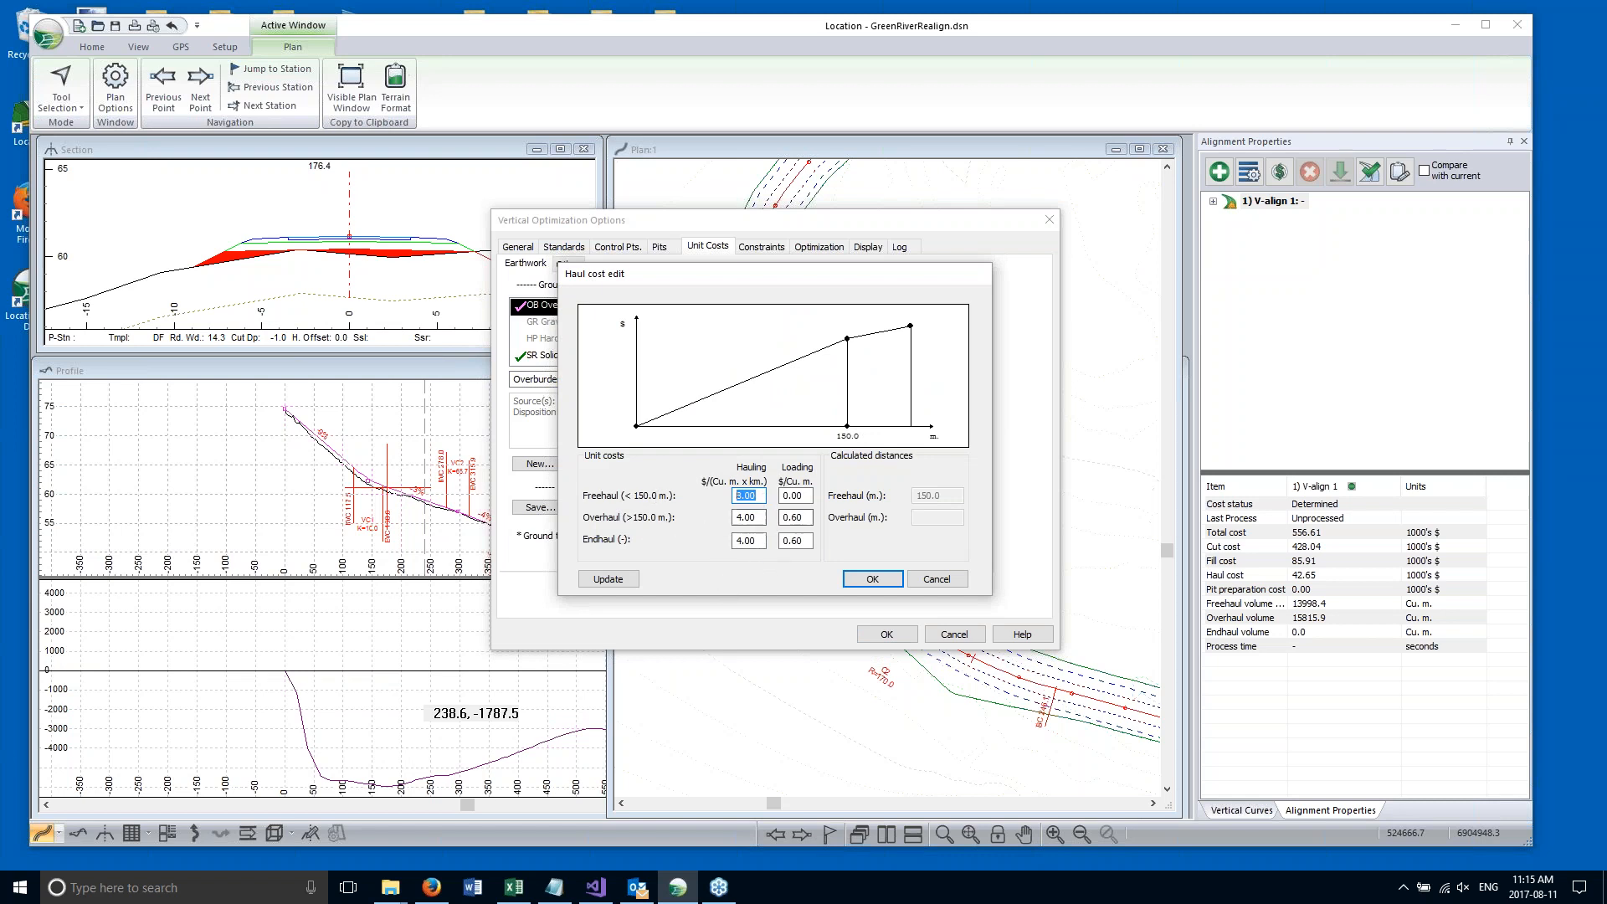
click(806, 519)
text(.3)
click(620, 584)
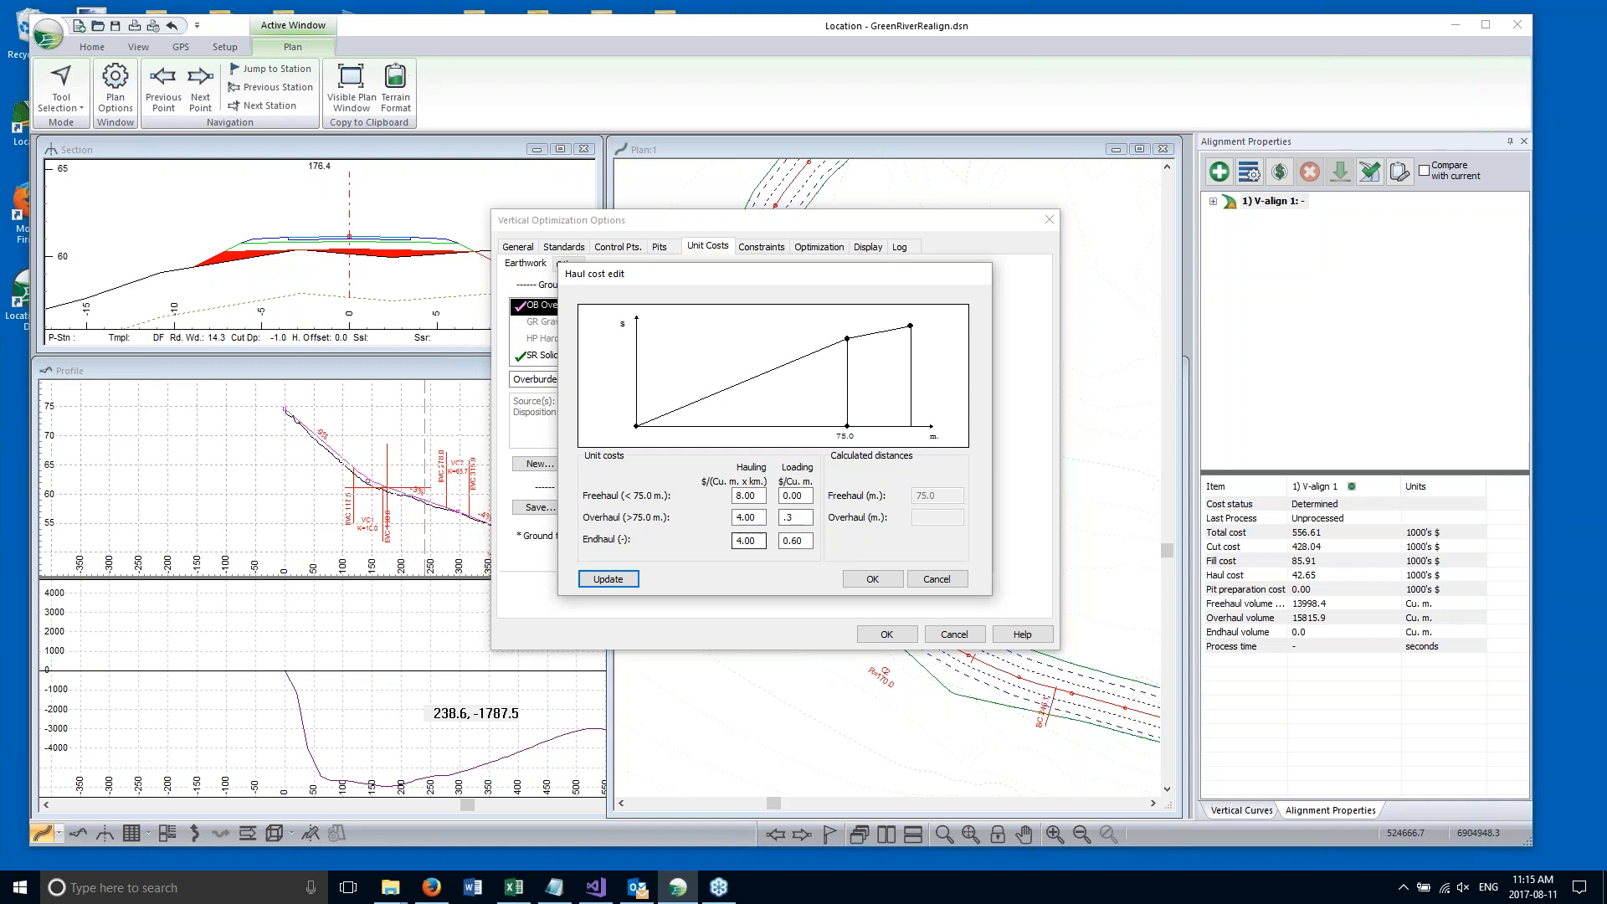
Discard the haul cost edits, close the vertical optimization options and check V-align 1's total cost.
click(863, 581)
click(937, 580)
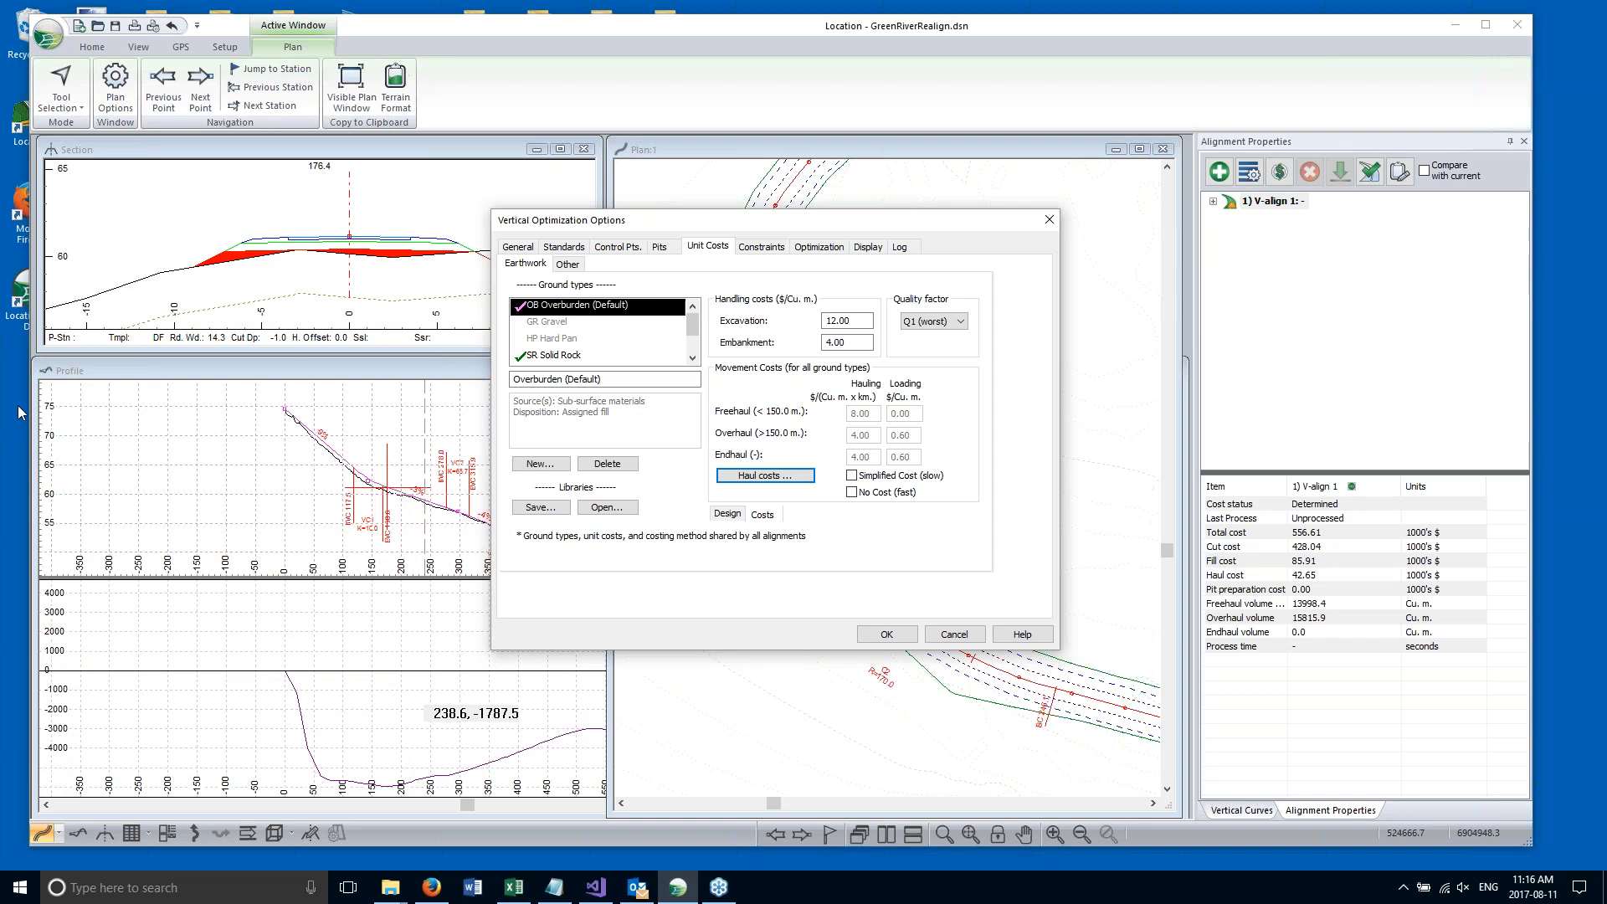
click(871, 639)
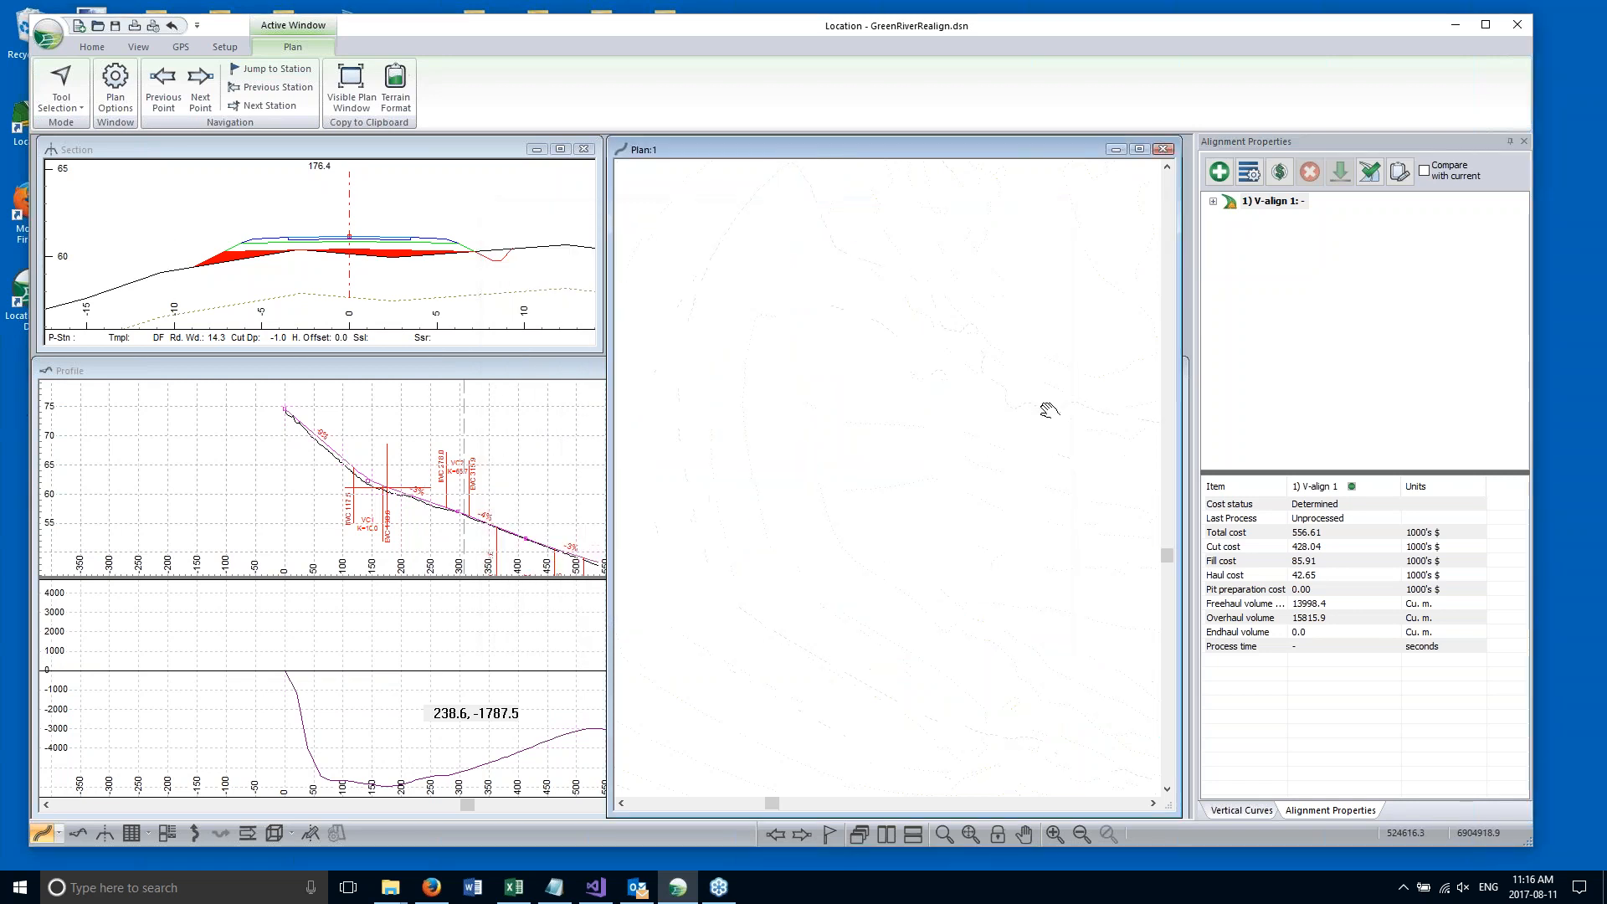
click(1321, 534)
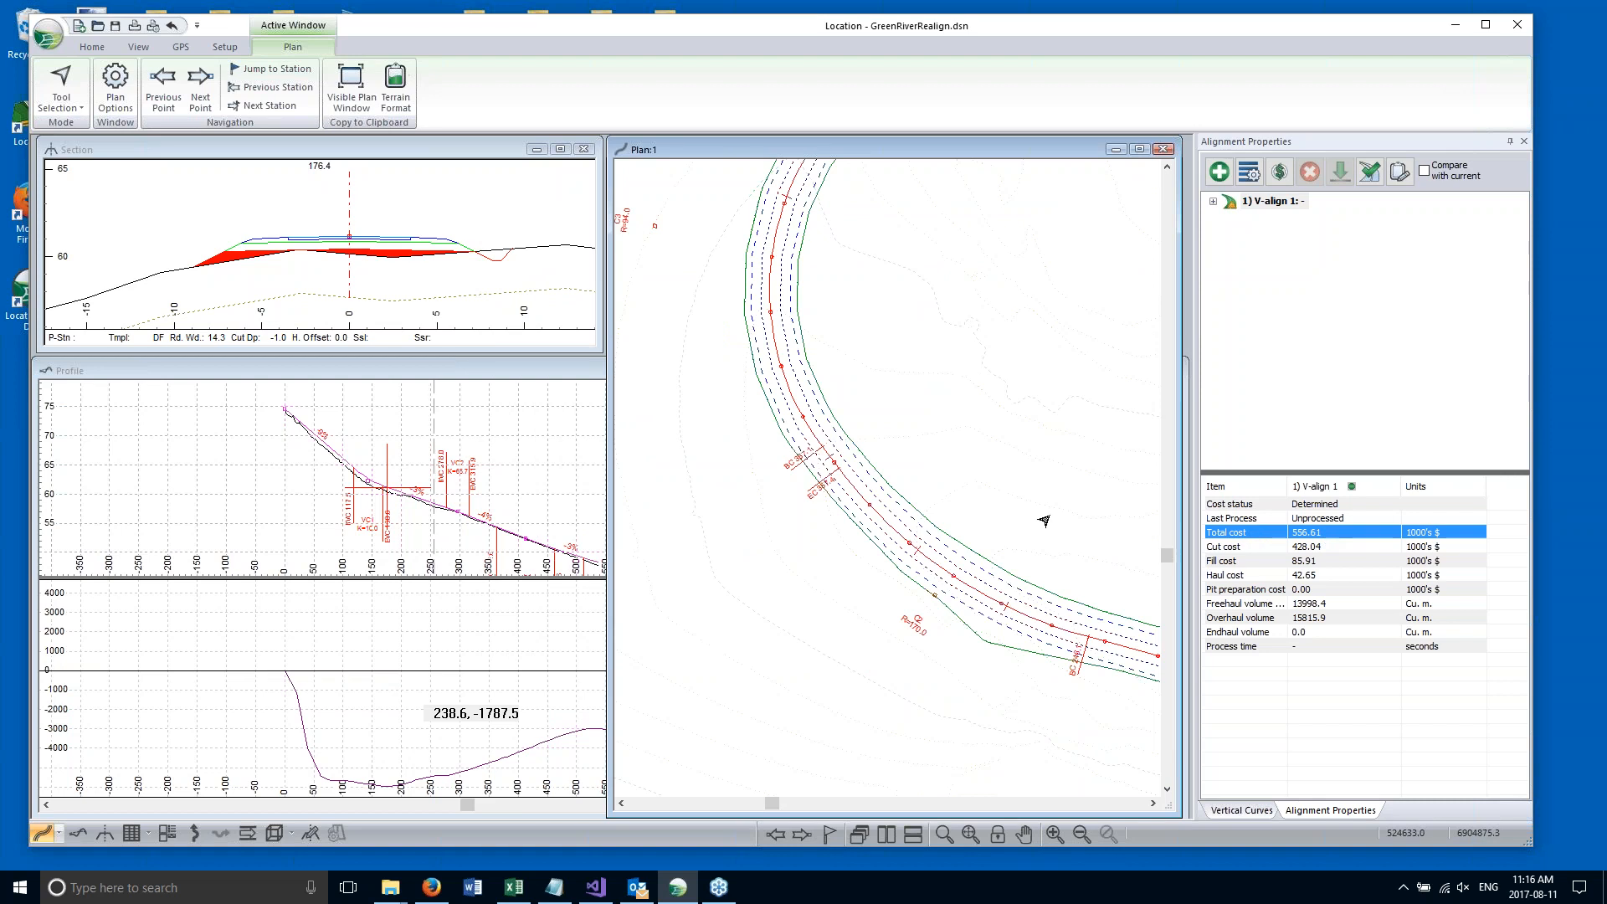
Maximize the profile window and raise the vertical intersection point near station 560 slightly with the Add/Edit IP tool.
click(510, 370)
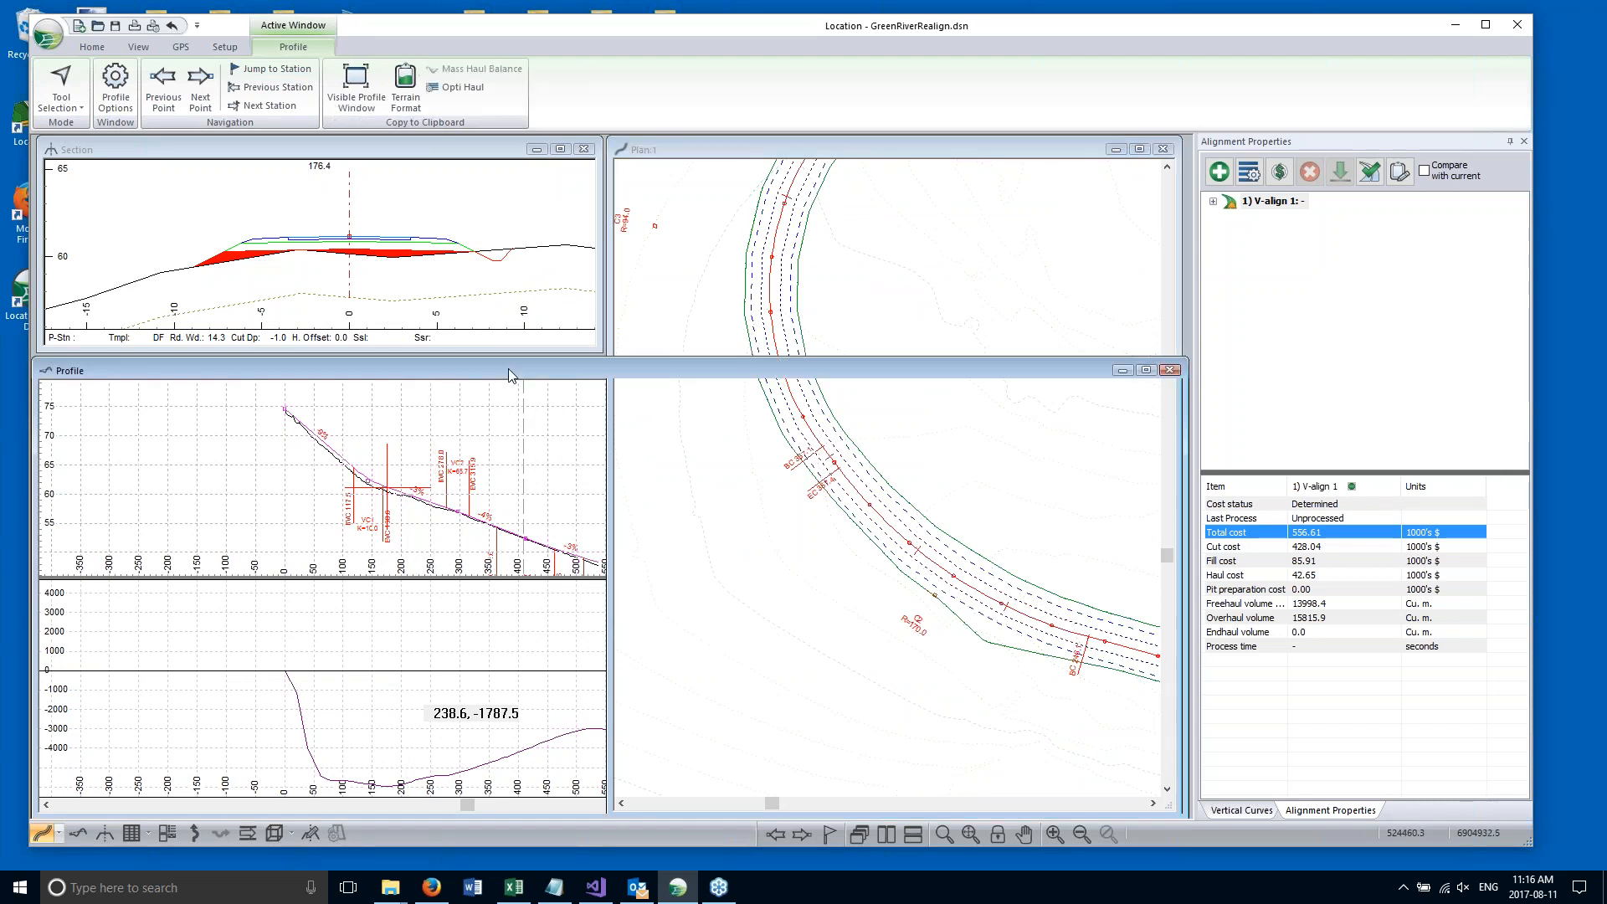
double_click(509, 370)
scroll(721, 339, up, 1)
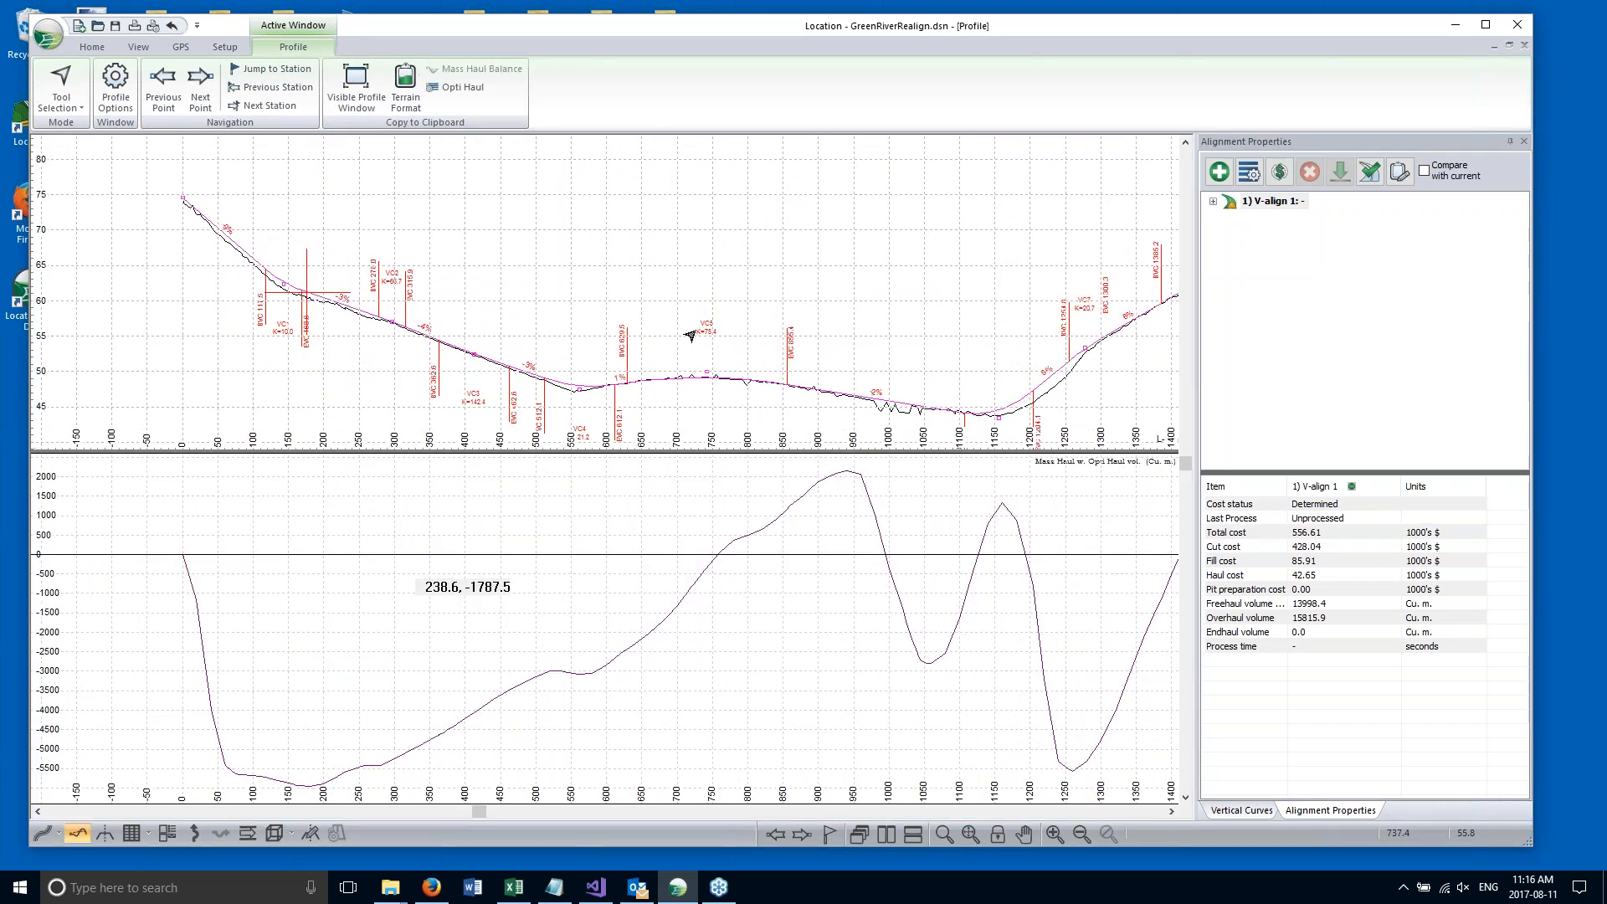
scroll(632, 332, up, 1)
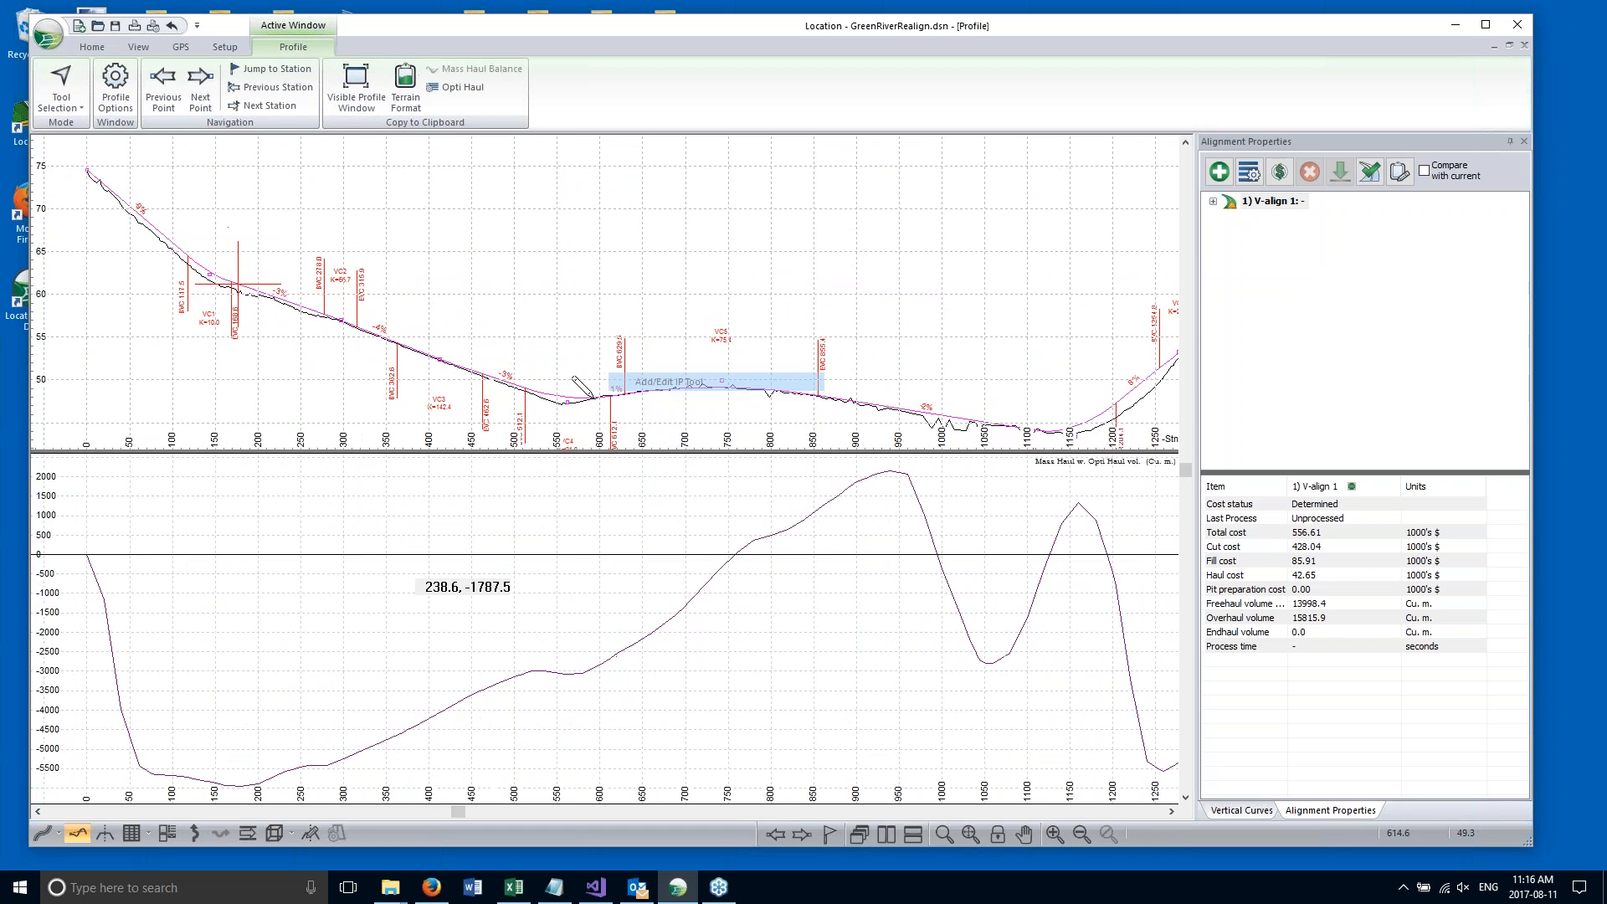
drag(568, 402, 567, 399)
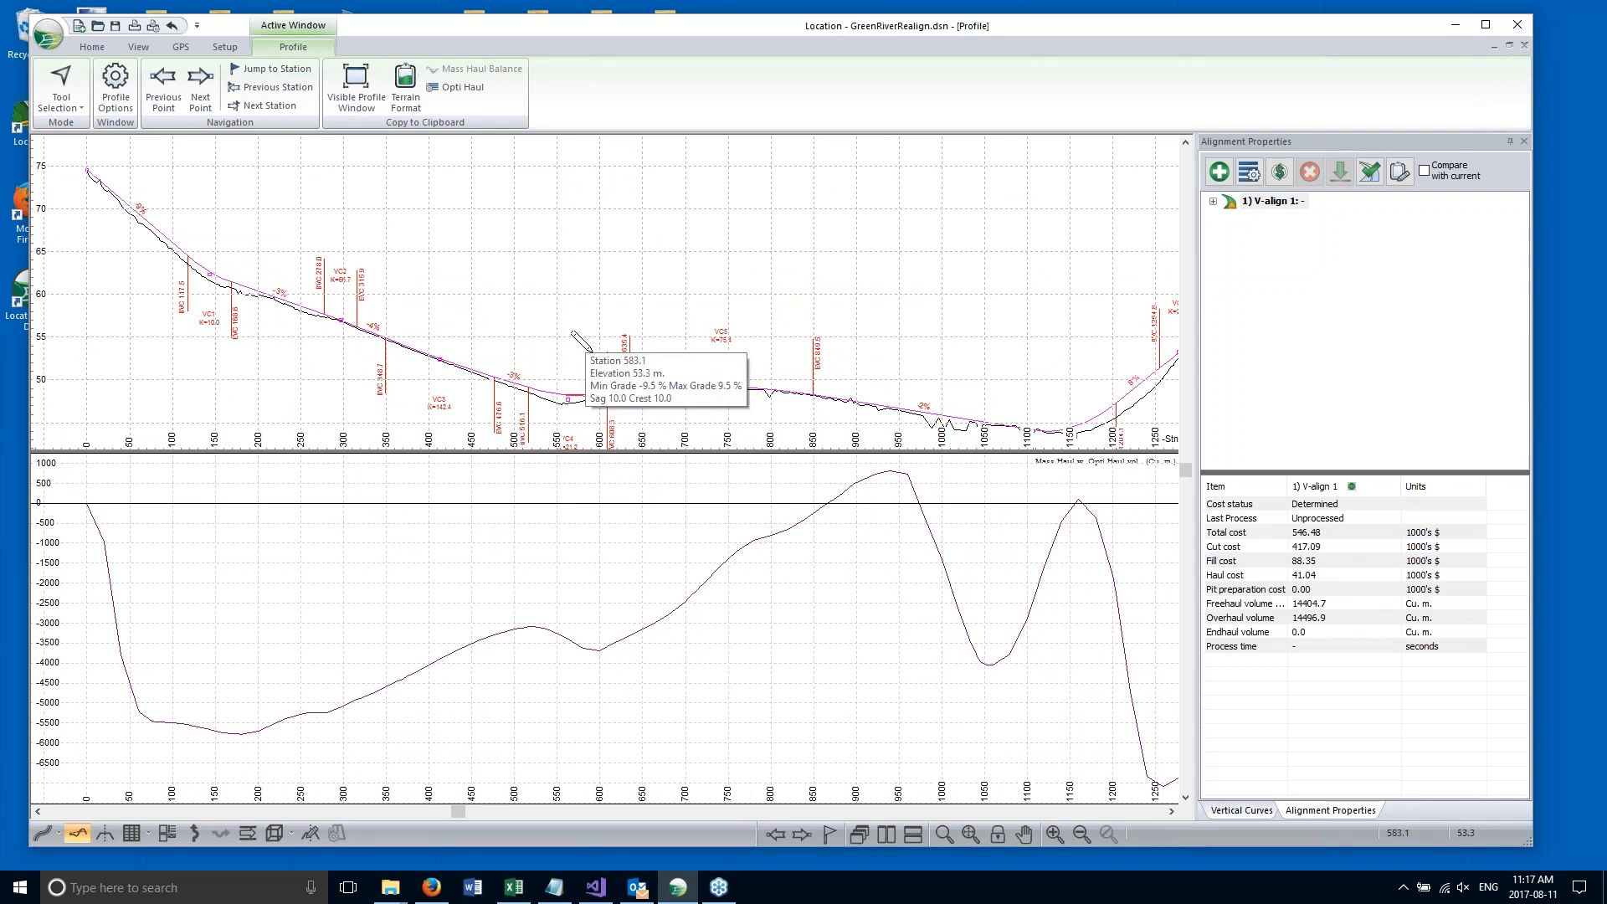
scroll(638, 326, down, 2)
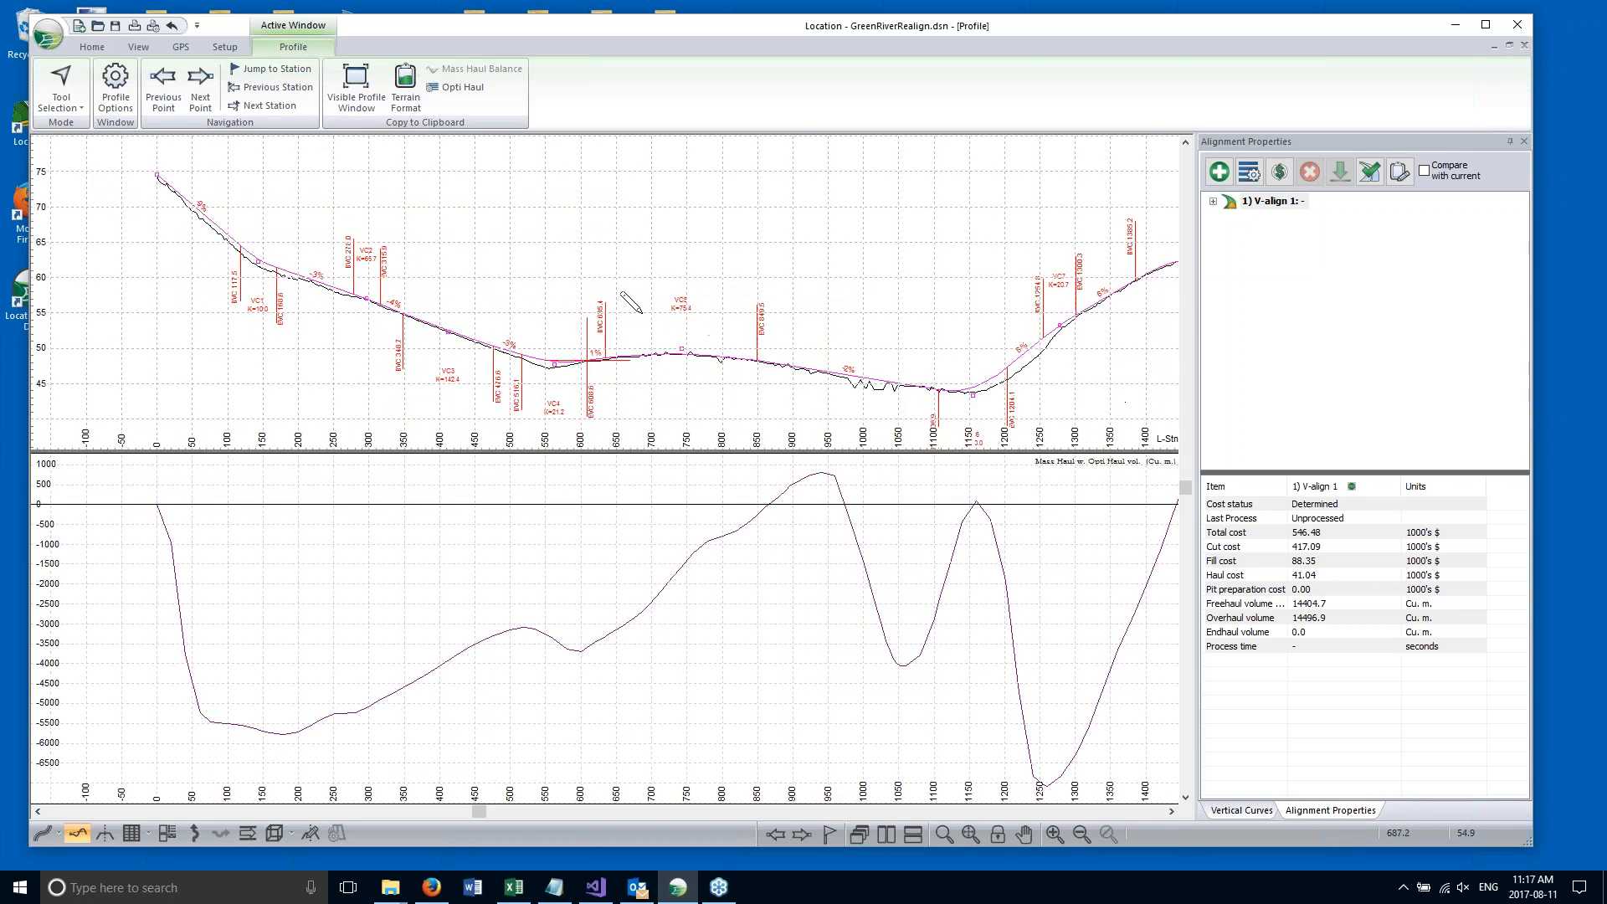
scroll(632, 303, down, 2)
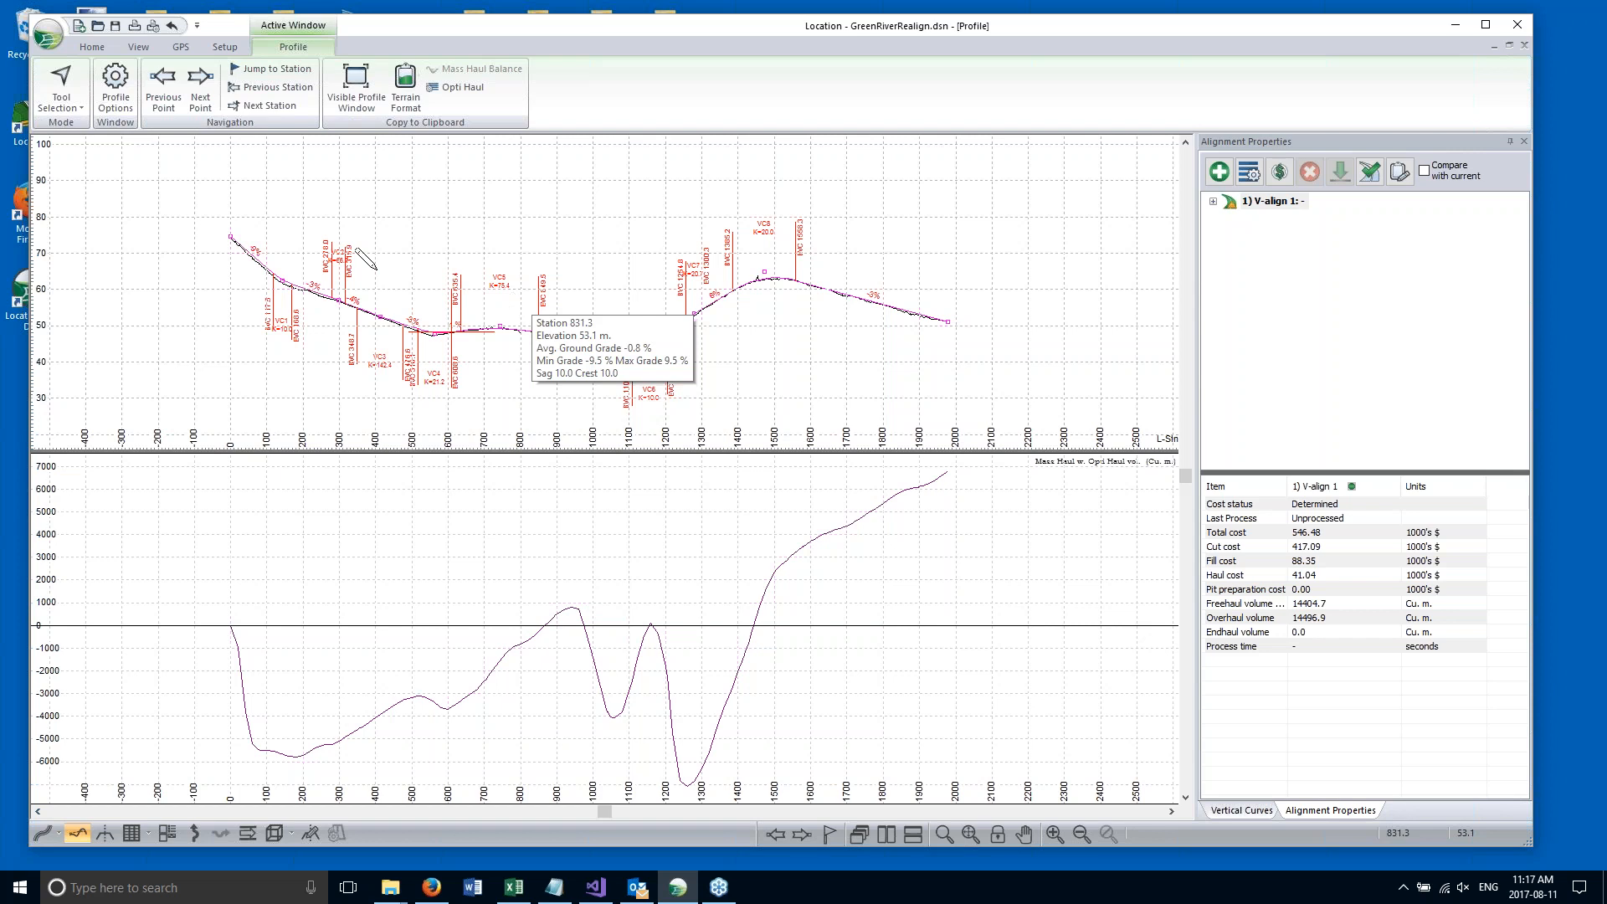
right_click(732, 405)
click(787, 416)
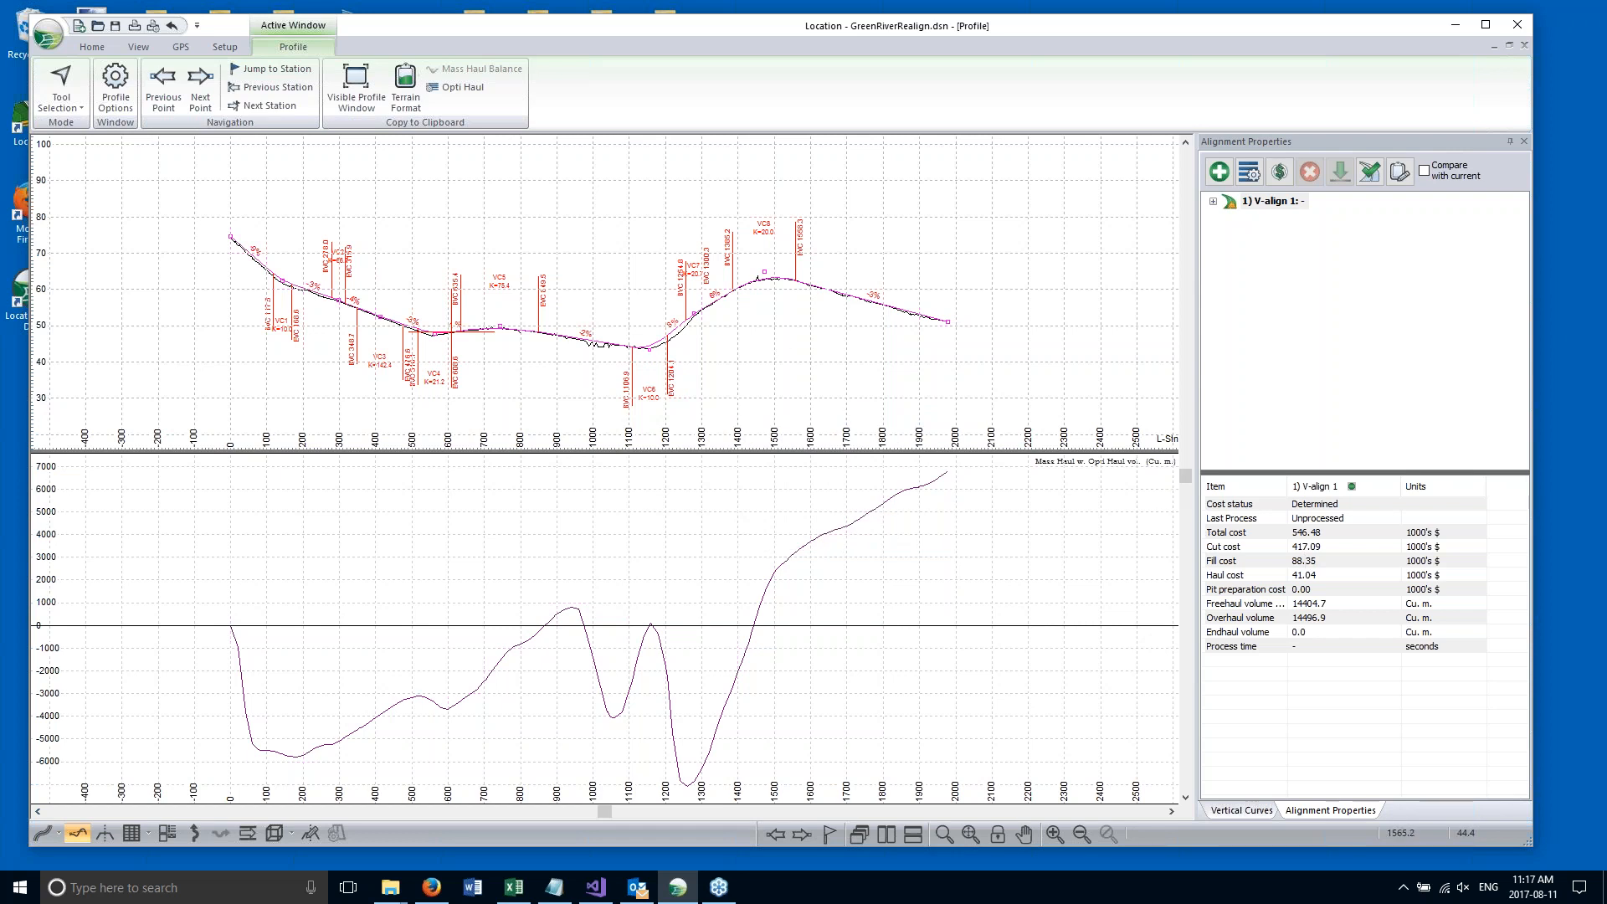
Bring the whole alignment into view and enlarge the mass haul diagram relative to the profile.
middle_drag(787, 321, 835, 324)
scroll(829, 327, up, 1)
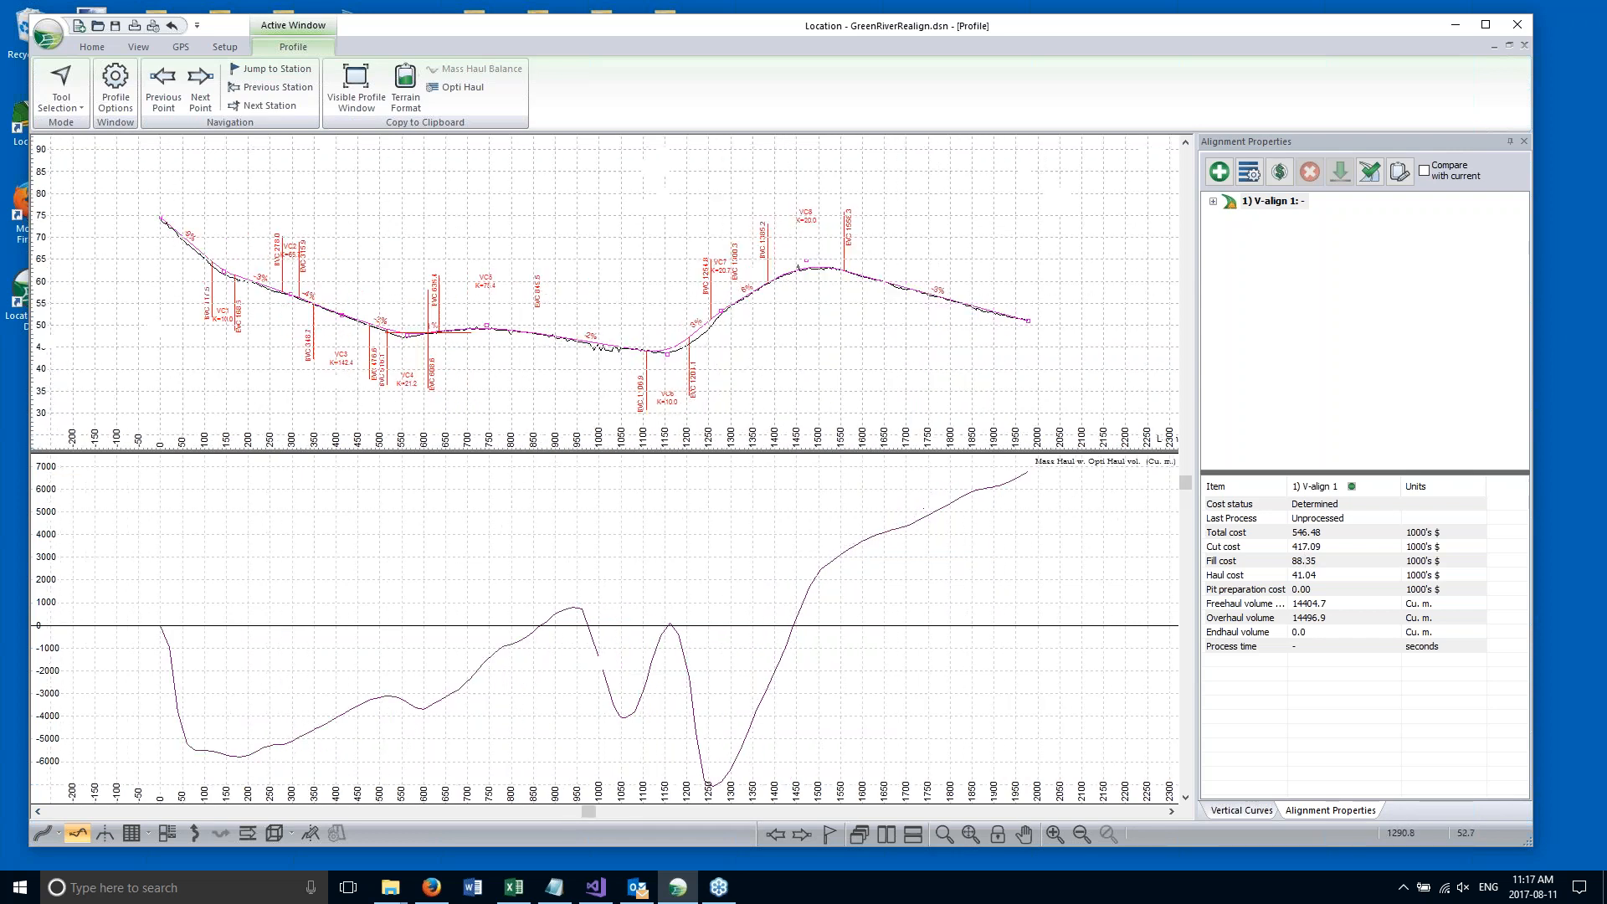
scroll(829, 326, up, 1)
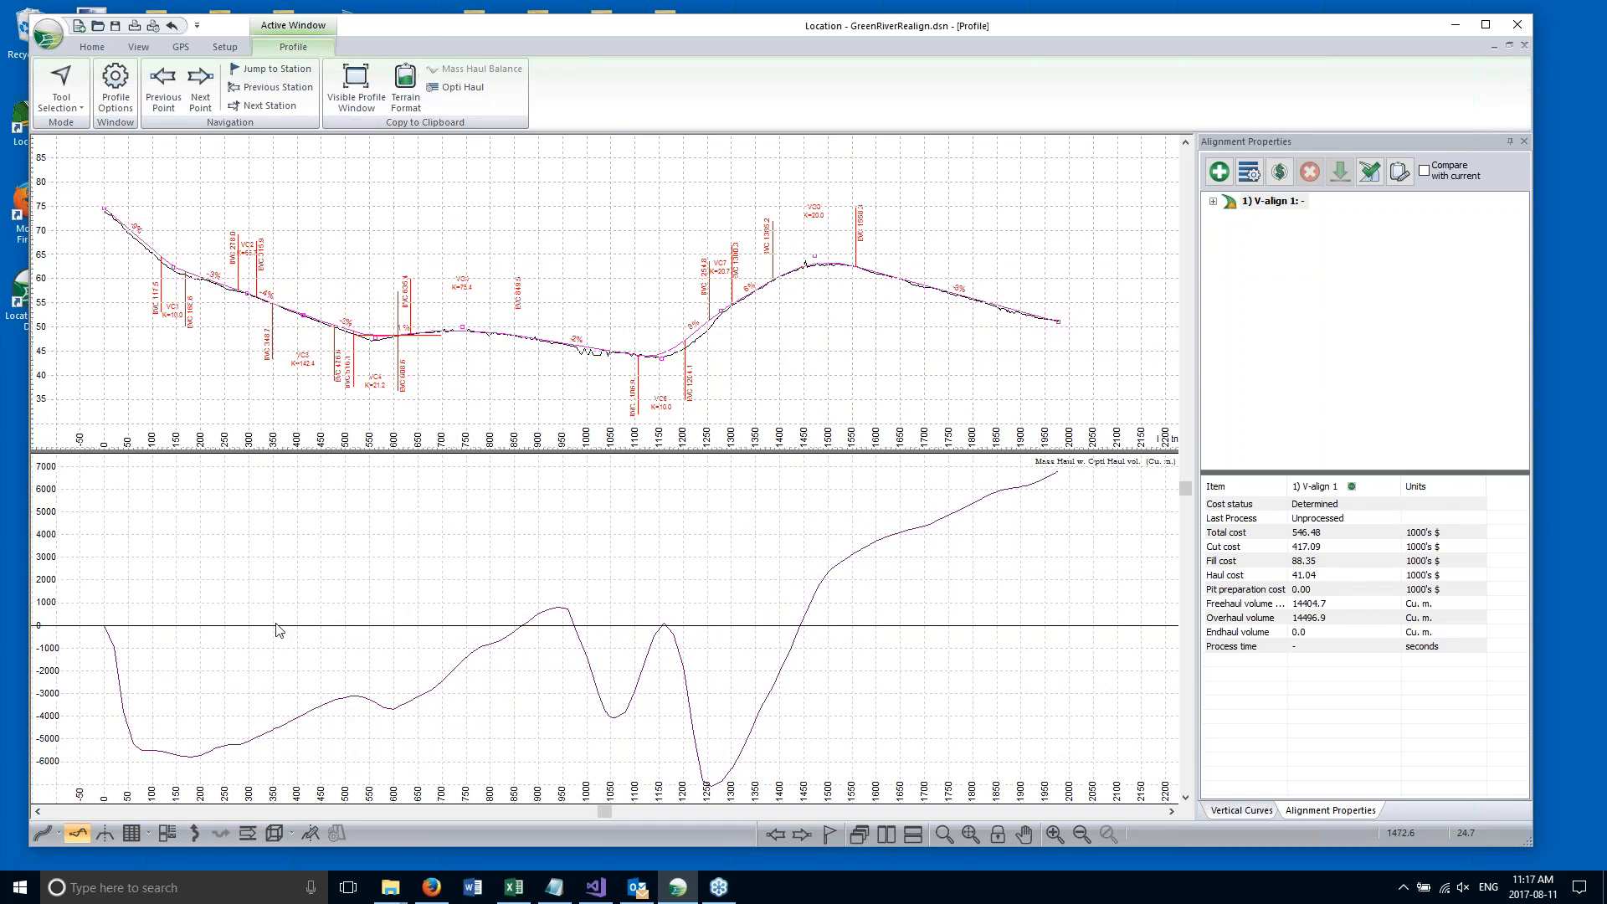
middle_drag(764, 316, 825, 293)
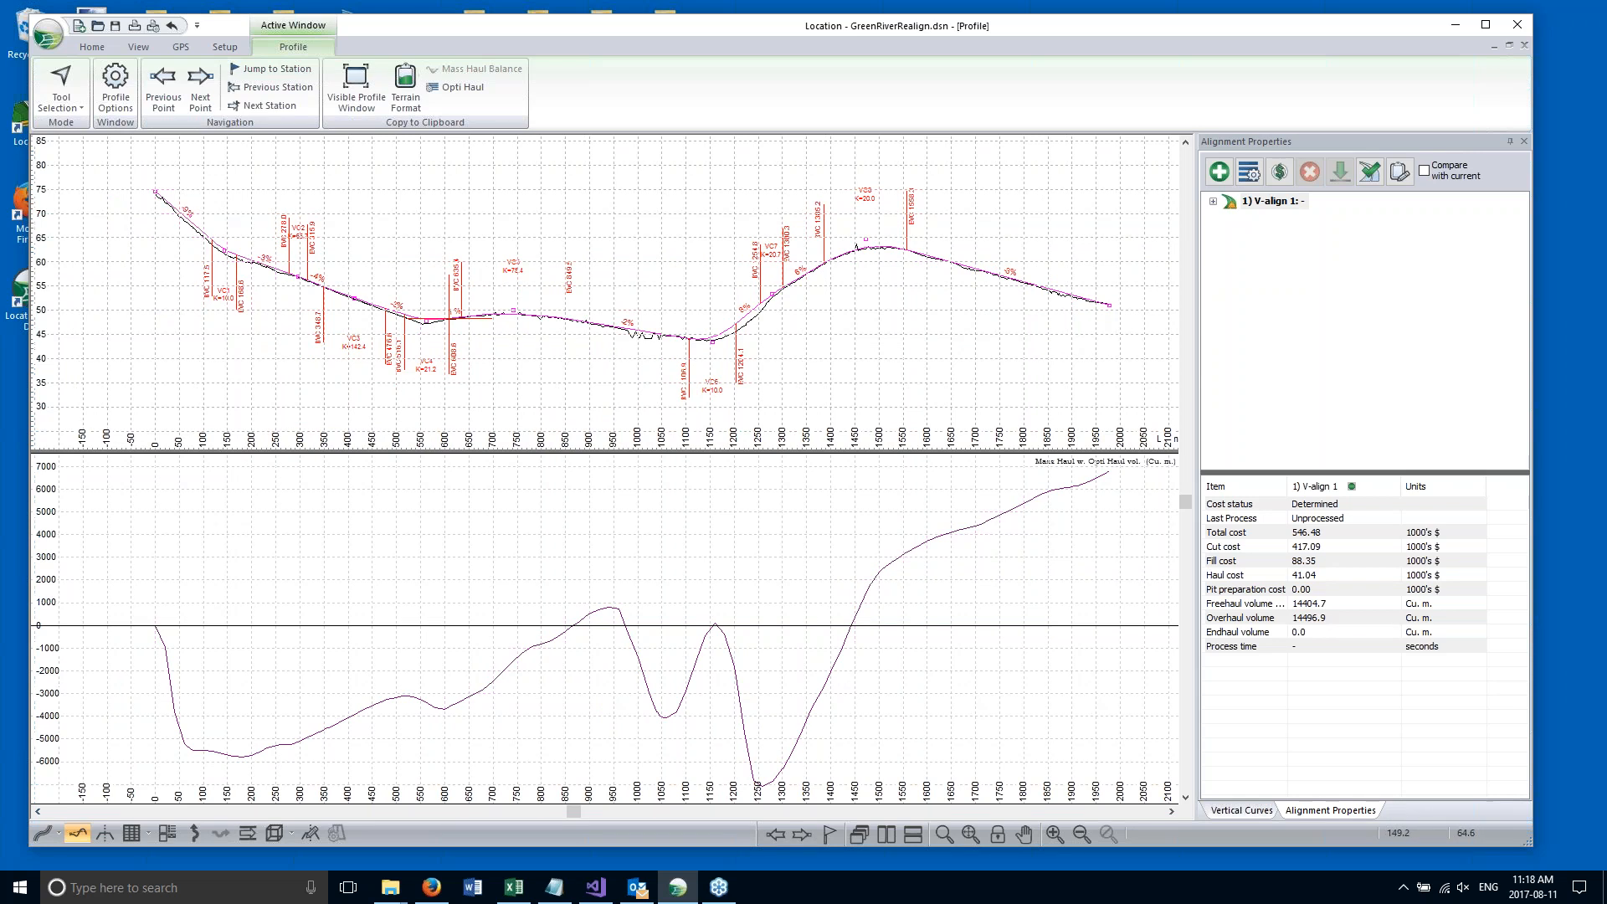
mouse_move(883, 310)
drag(440, 452, 469, 393)
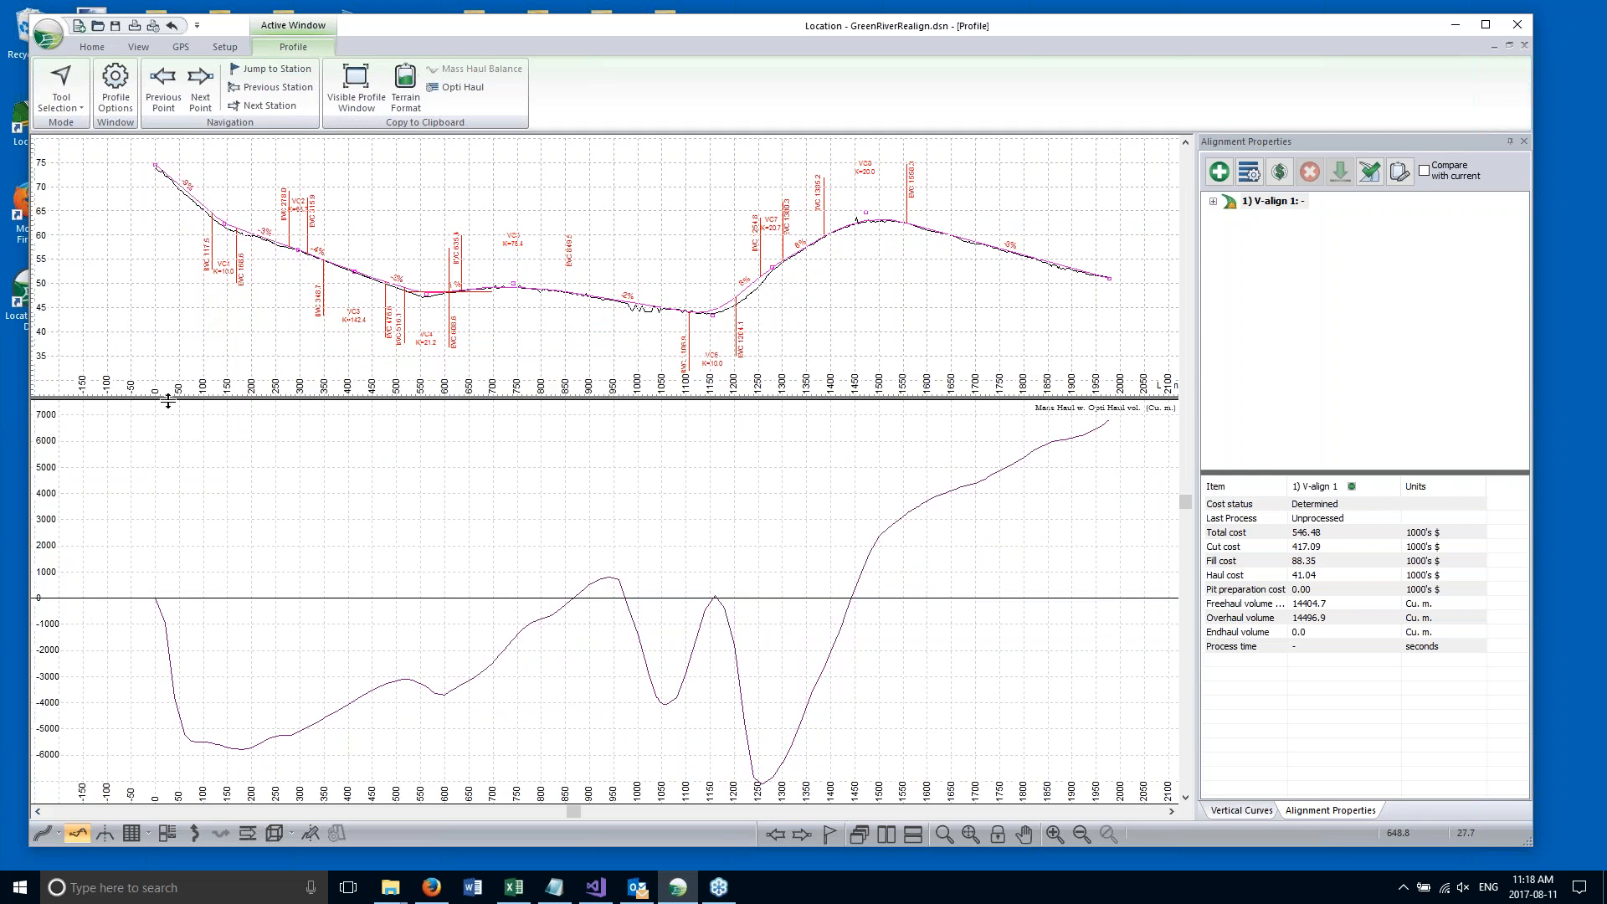
drag(169, 402, 168, 408)
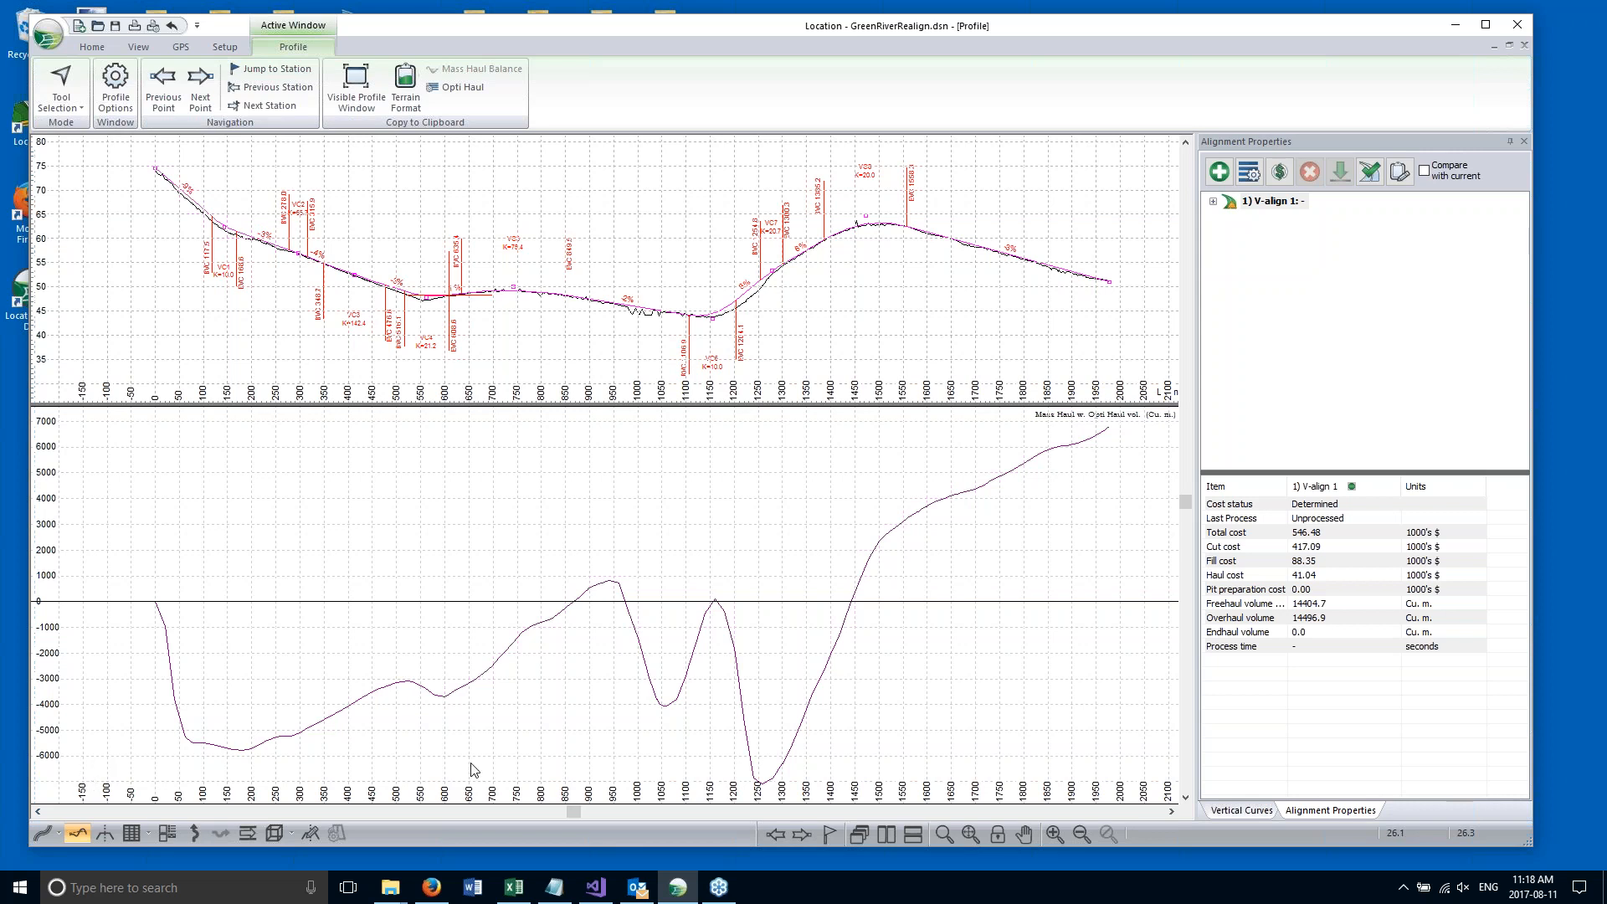
Examine the mass haul curve against the profile, including its end point and its zero crossings.
mouse_move(1106, 776)
mouse_move(576, 606)
middle_drag(686, 263, 659, 304)
middle_drag(529, 261, 543, 263)
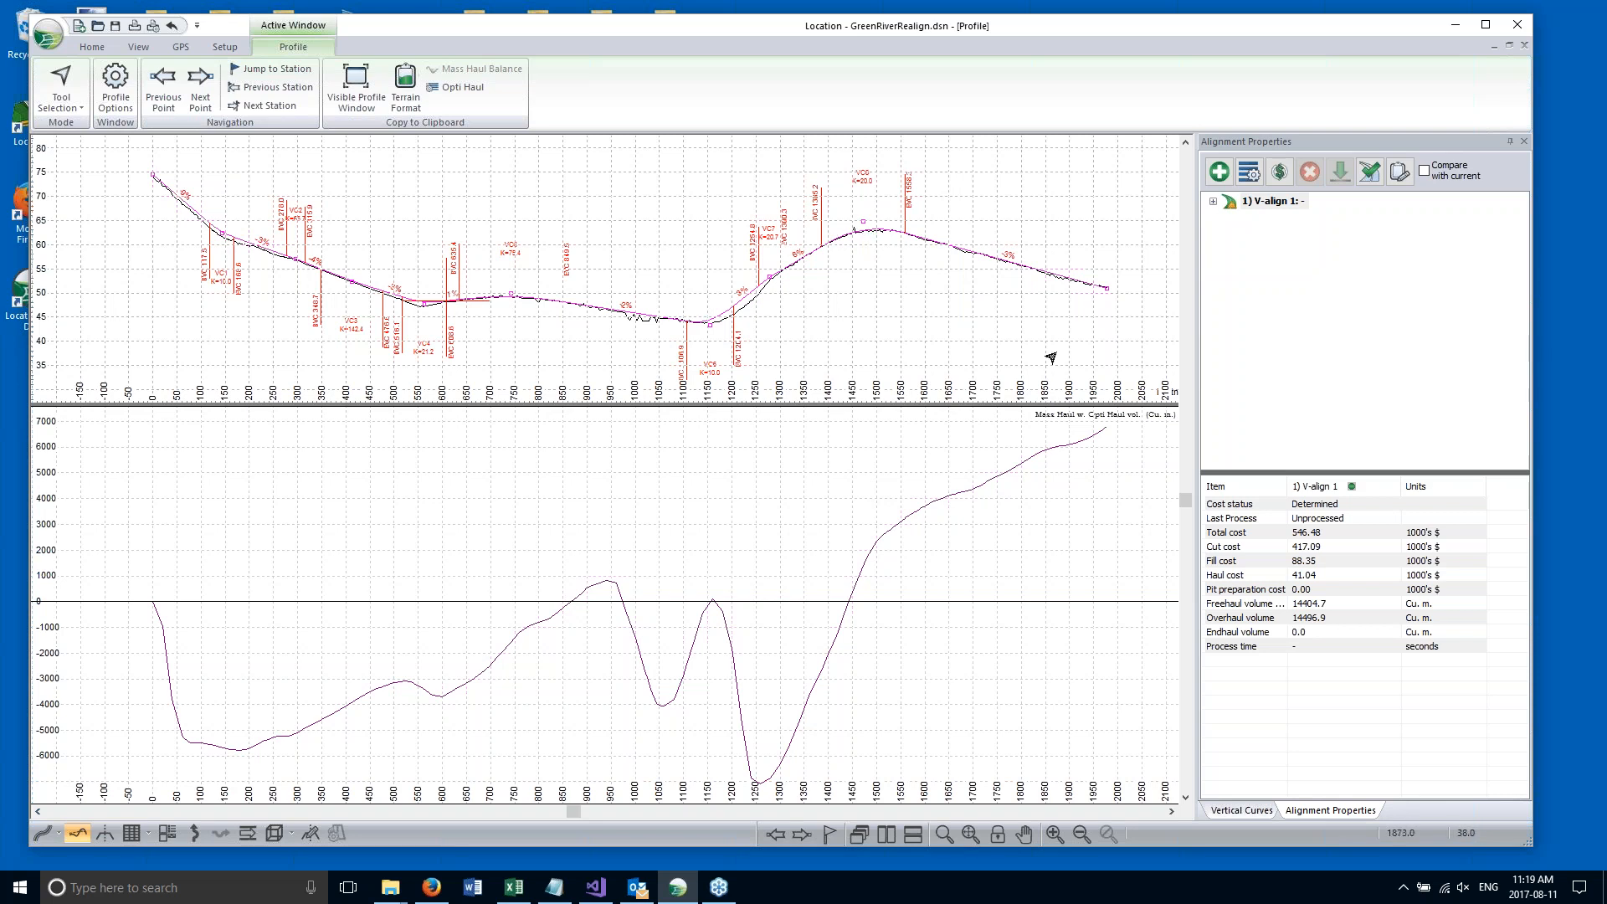
mouse_move(1110, 435)
middle_drag(855, 291, 884, 295)
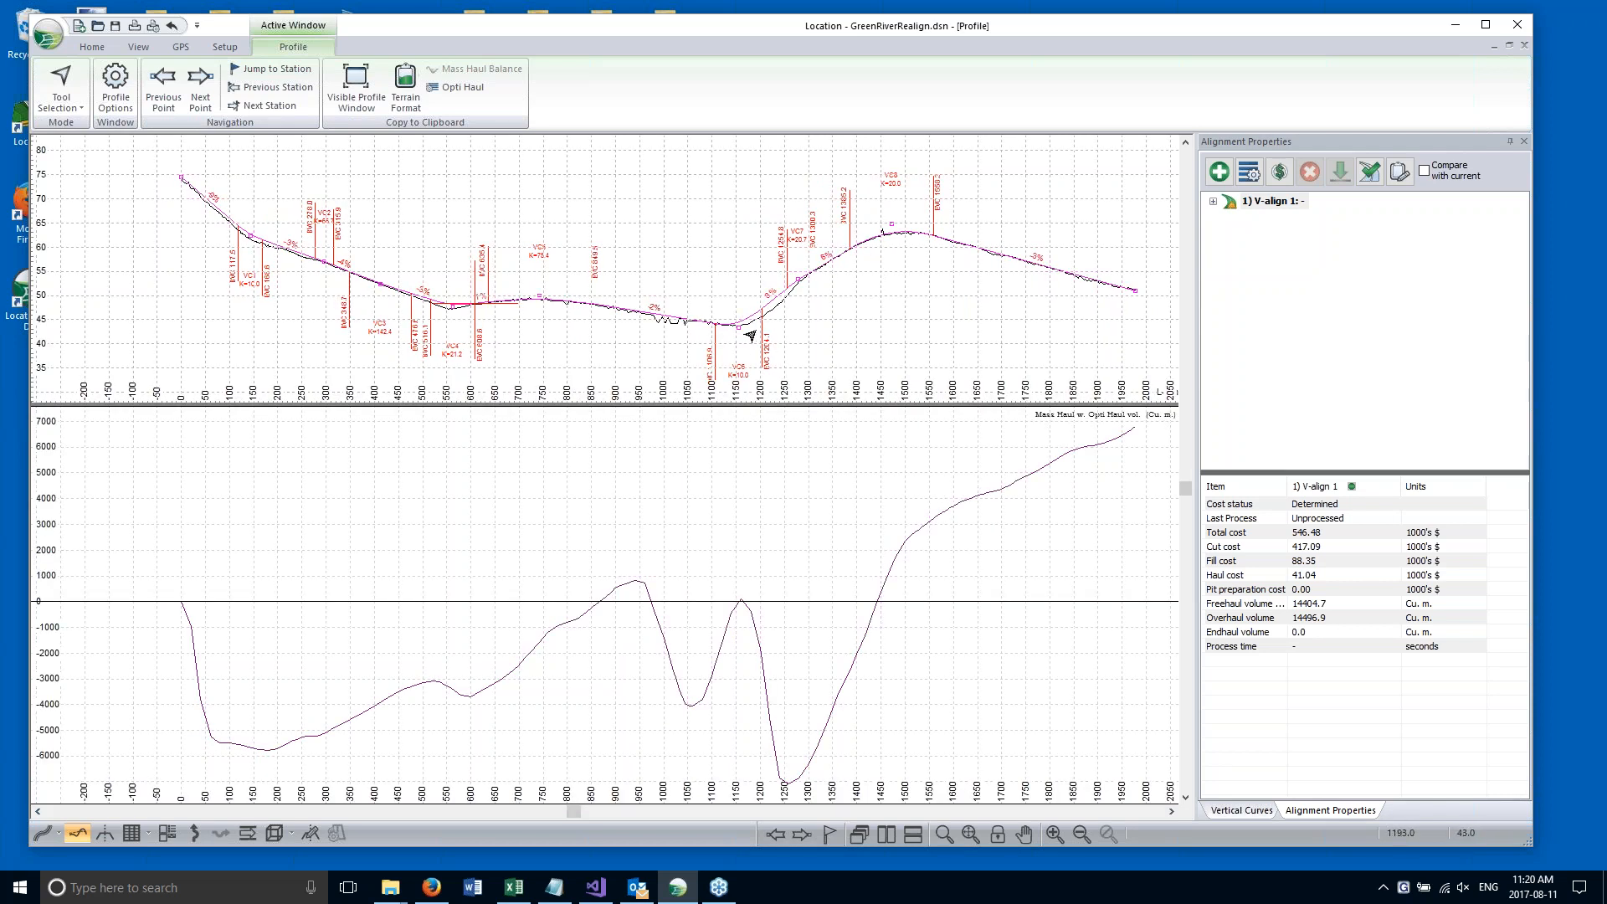
mouse_move(757, 306)
Add a pit with its access station at 1400 in V-align 1's vertical optimization options.
click(1254, 175)
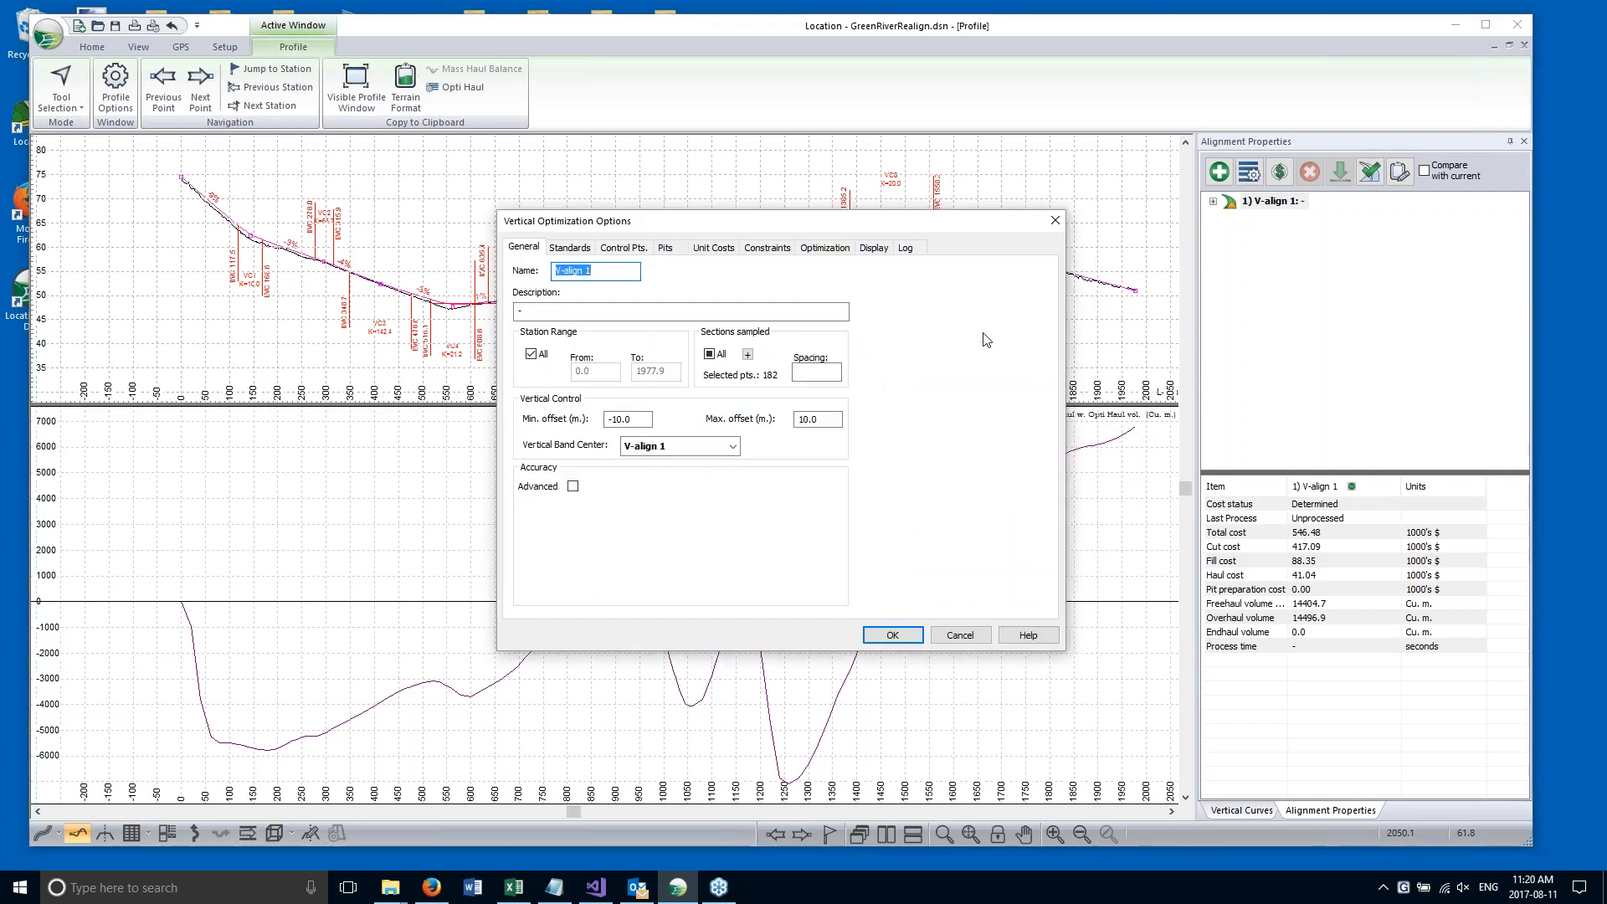
click(666, 247)
drag(745, 224, 1174, 174)
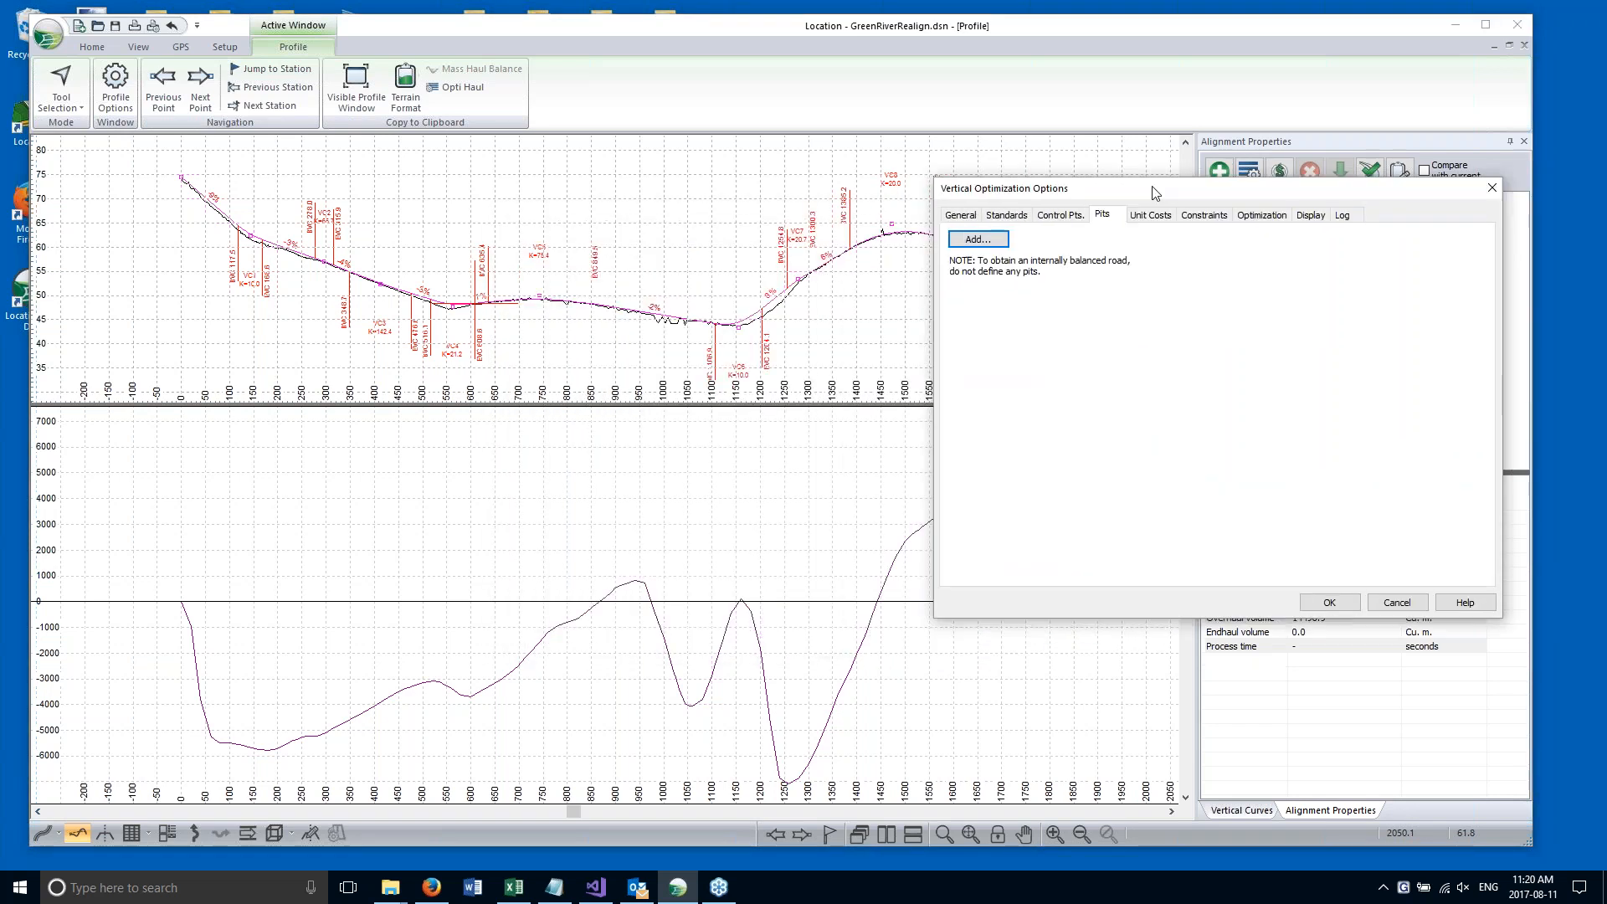
click(969, 222)
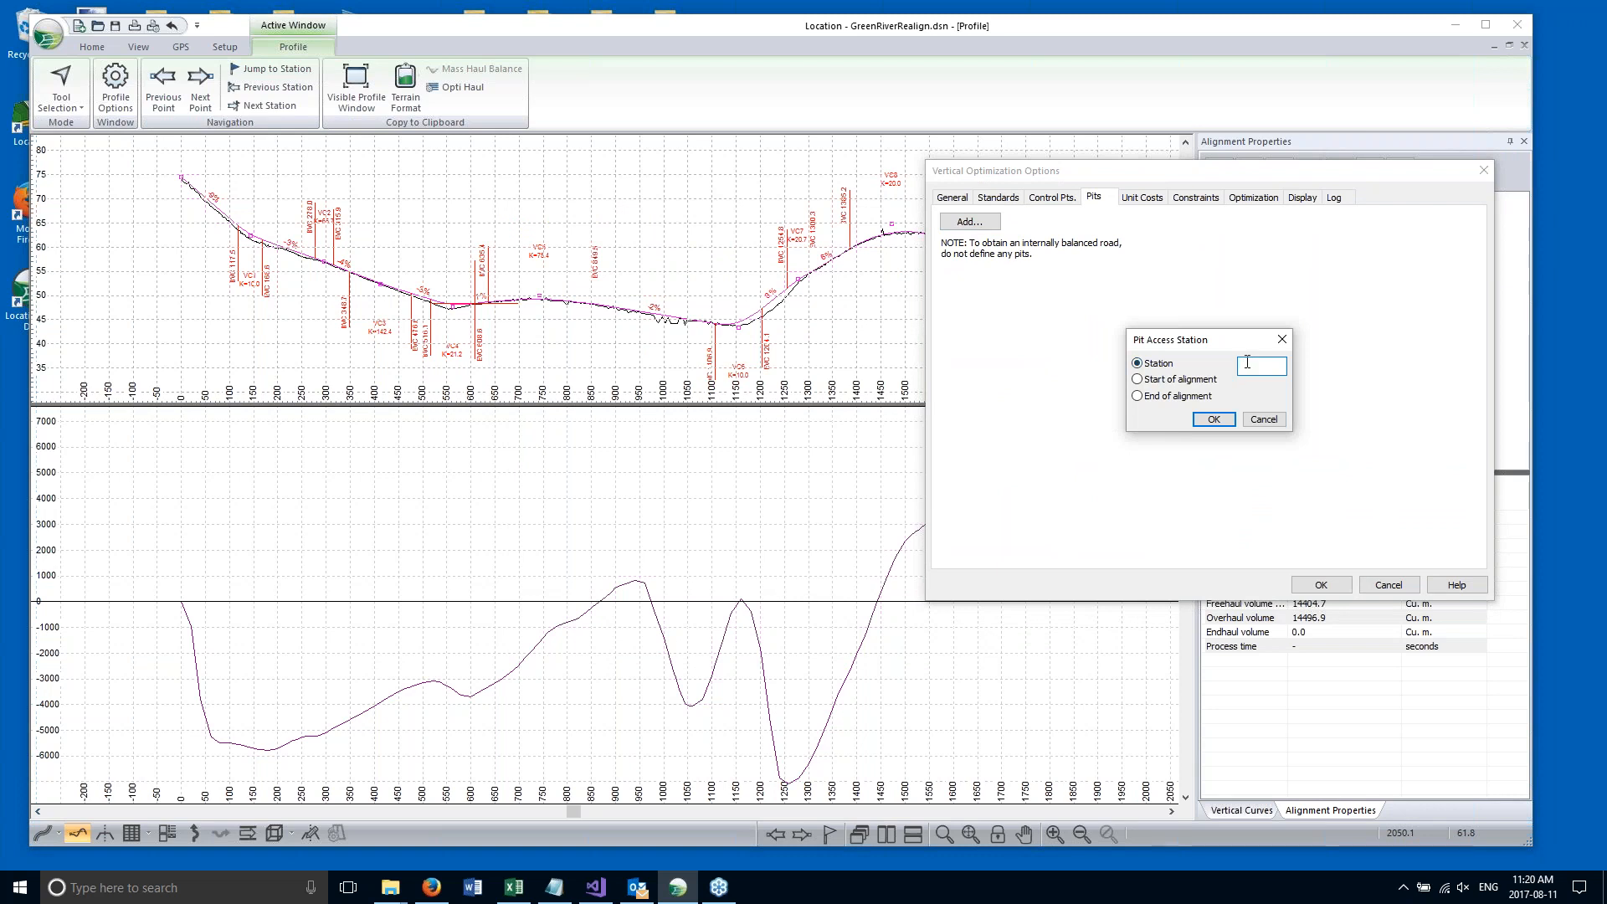
text(1400)
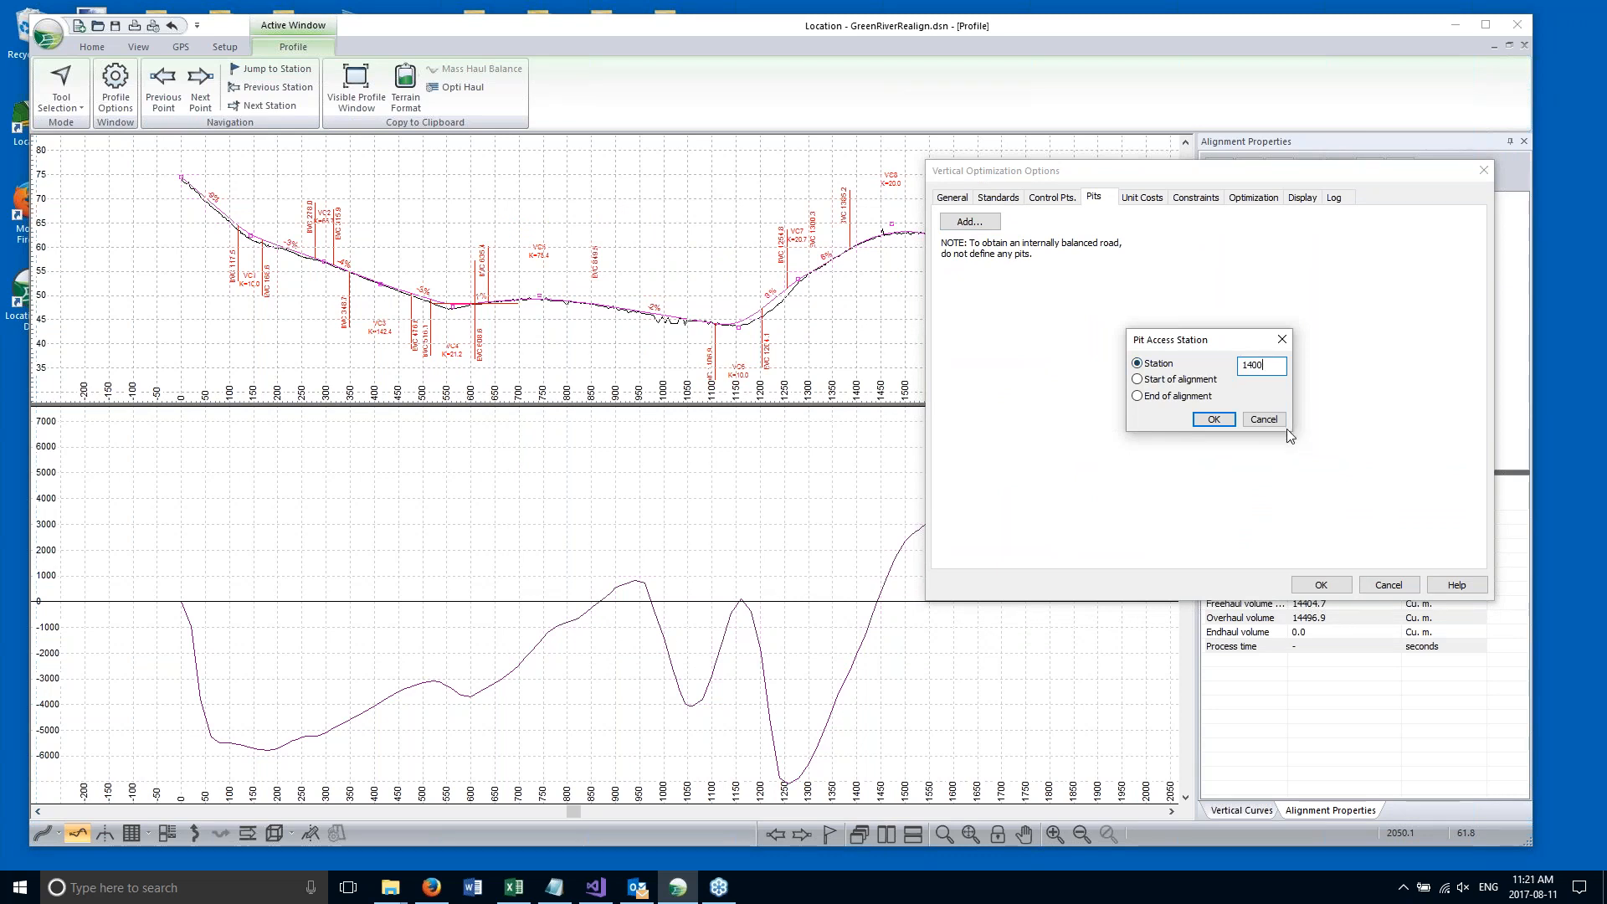
click(1212, 421)
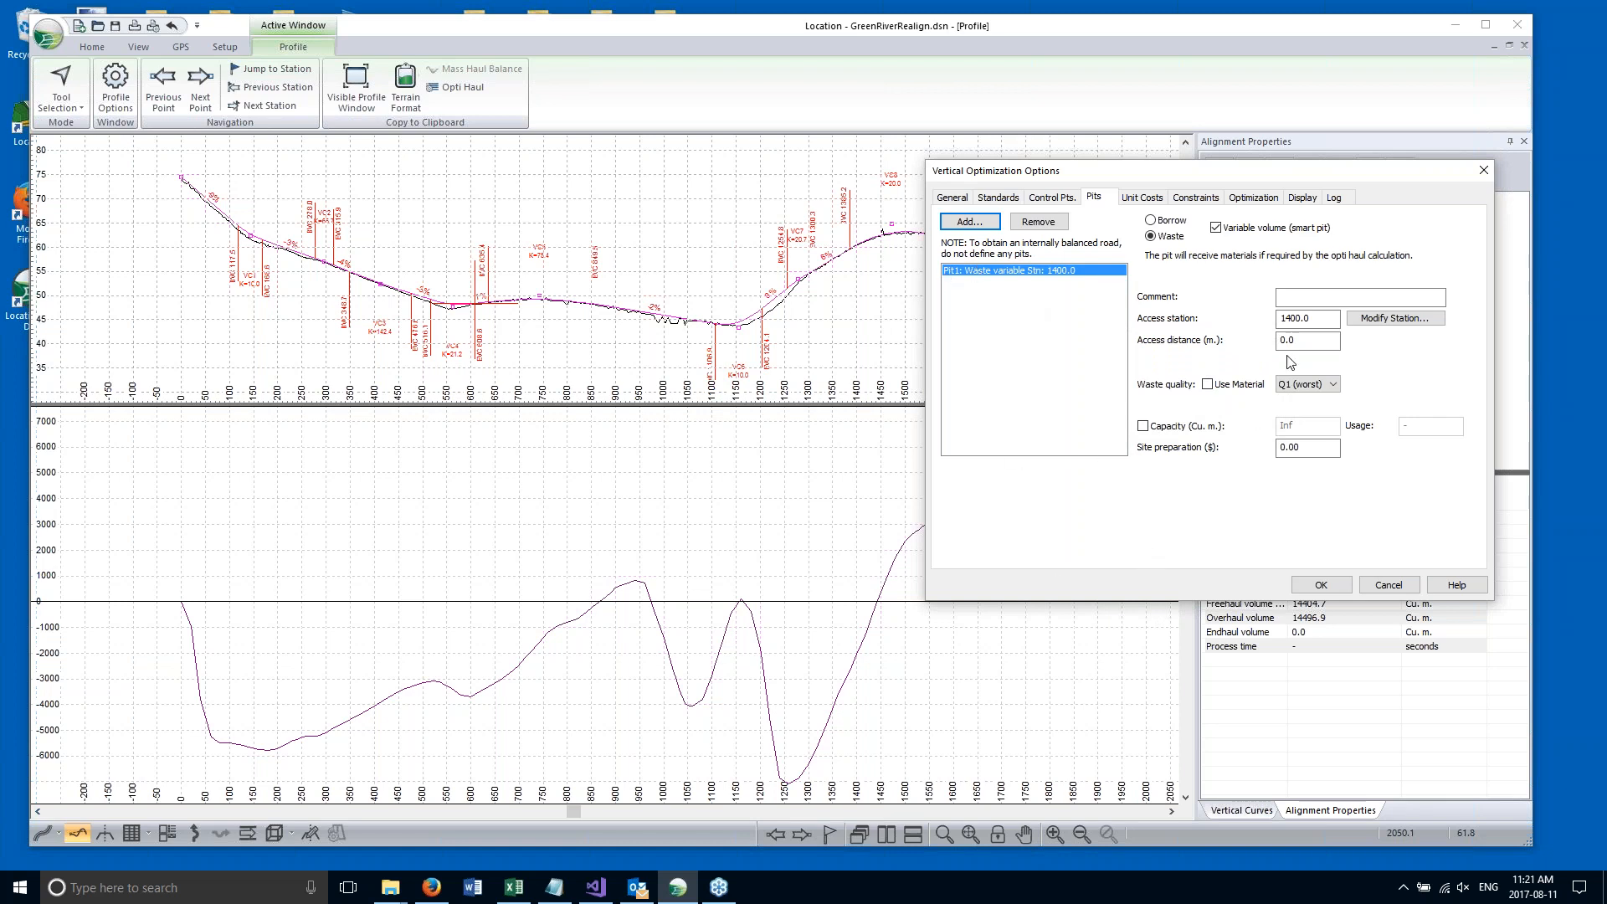
Set the waste pit's access distance to 3000 m and site preparation to $20000, and recalculate and re-cost the entire design.
double_click(1301, 319)
key(Tab)
text(3)
click(1335, 448)
drag(1335, 448, 1181, 449)
text(20000)
click(1311, 583)
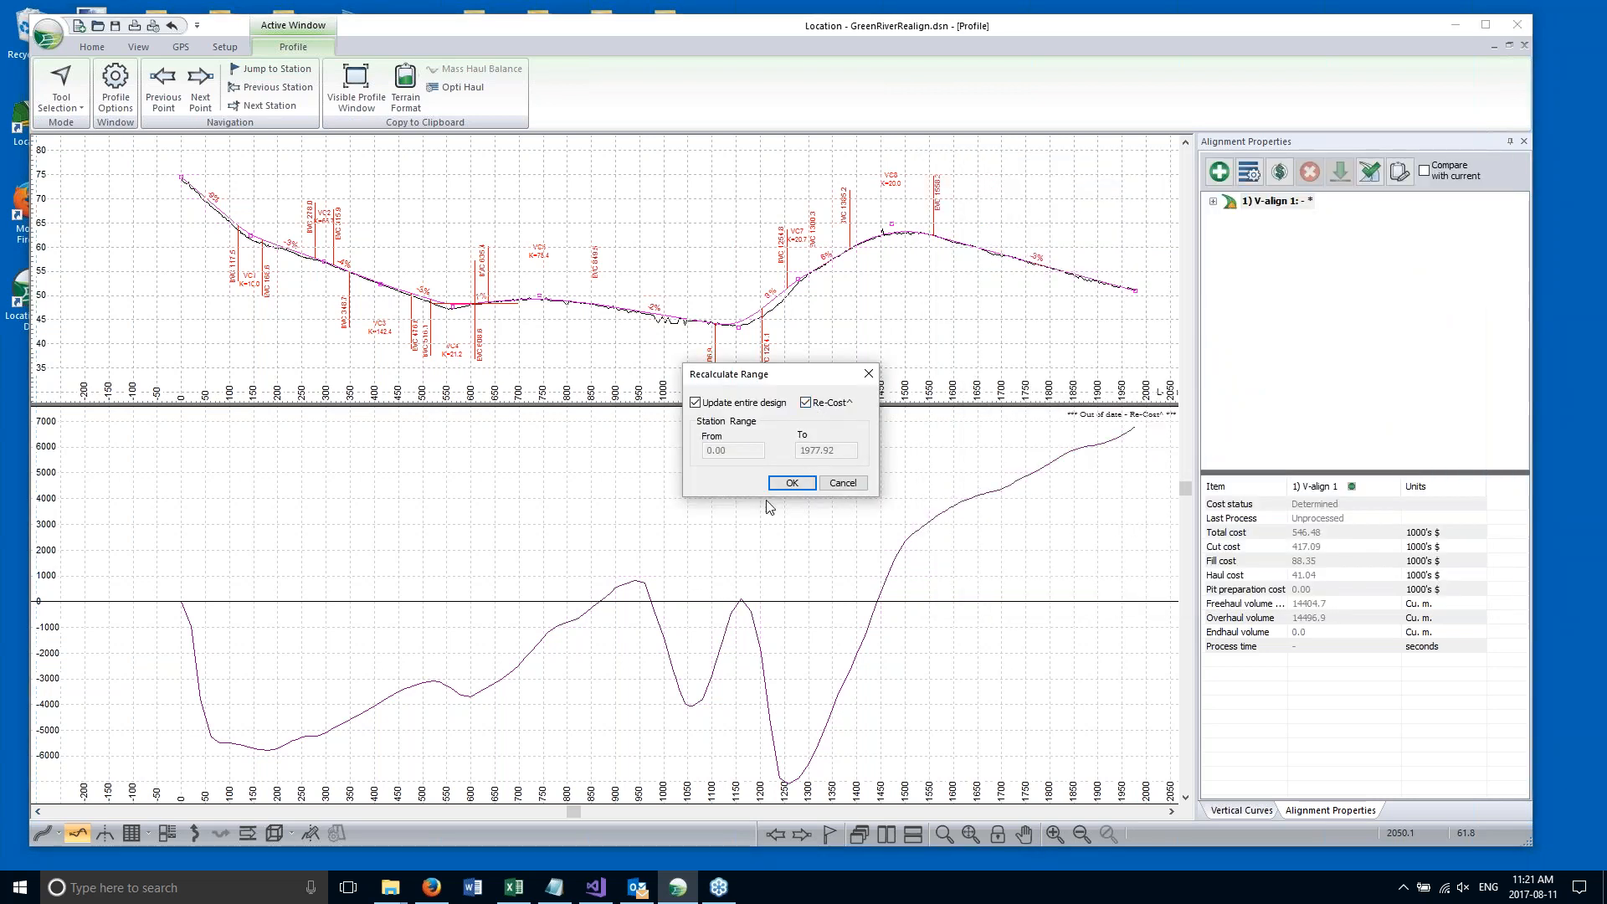
click(788, 484)
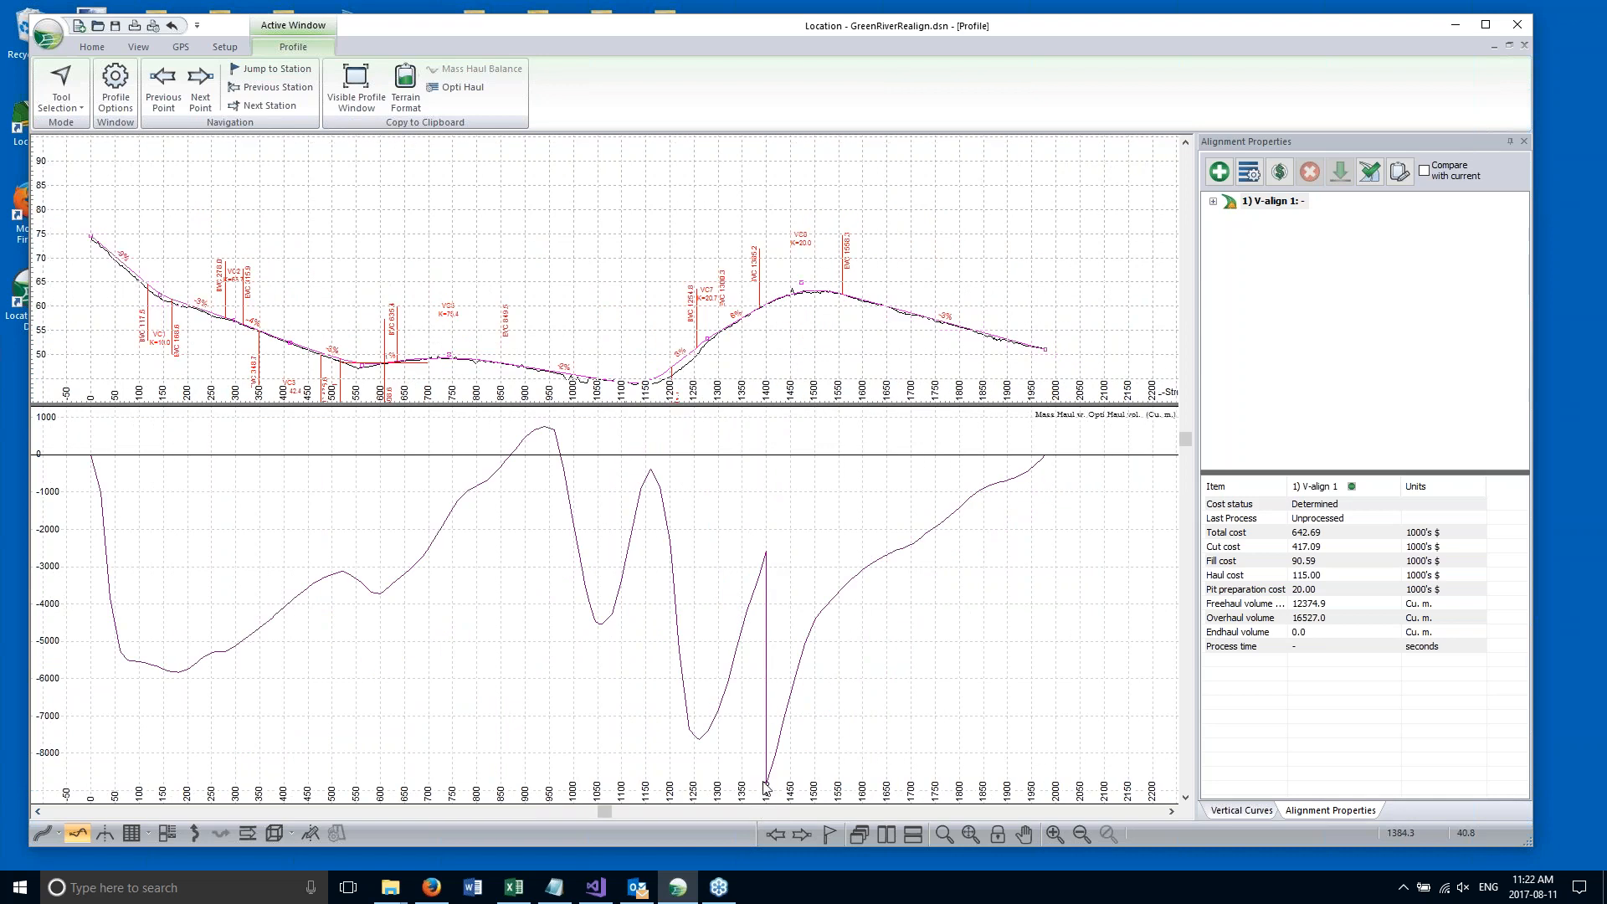
Examine the mass haul curve at the pit's station 1400 and at the alignment's end, and check the total cost.
mouse_move(767, 790)
mouse_move(1046, 462)
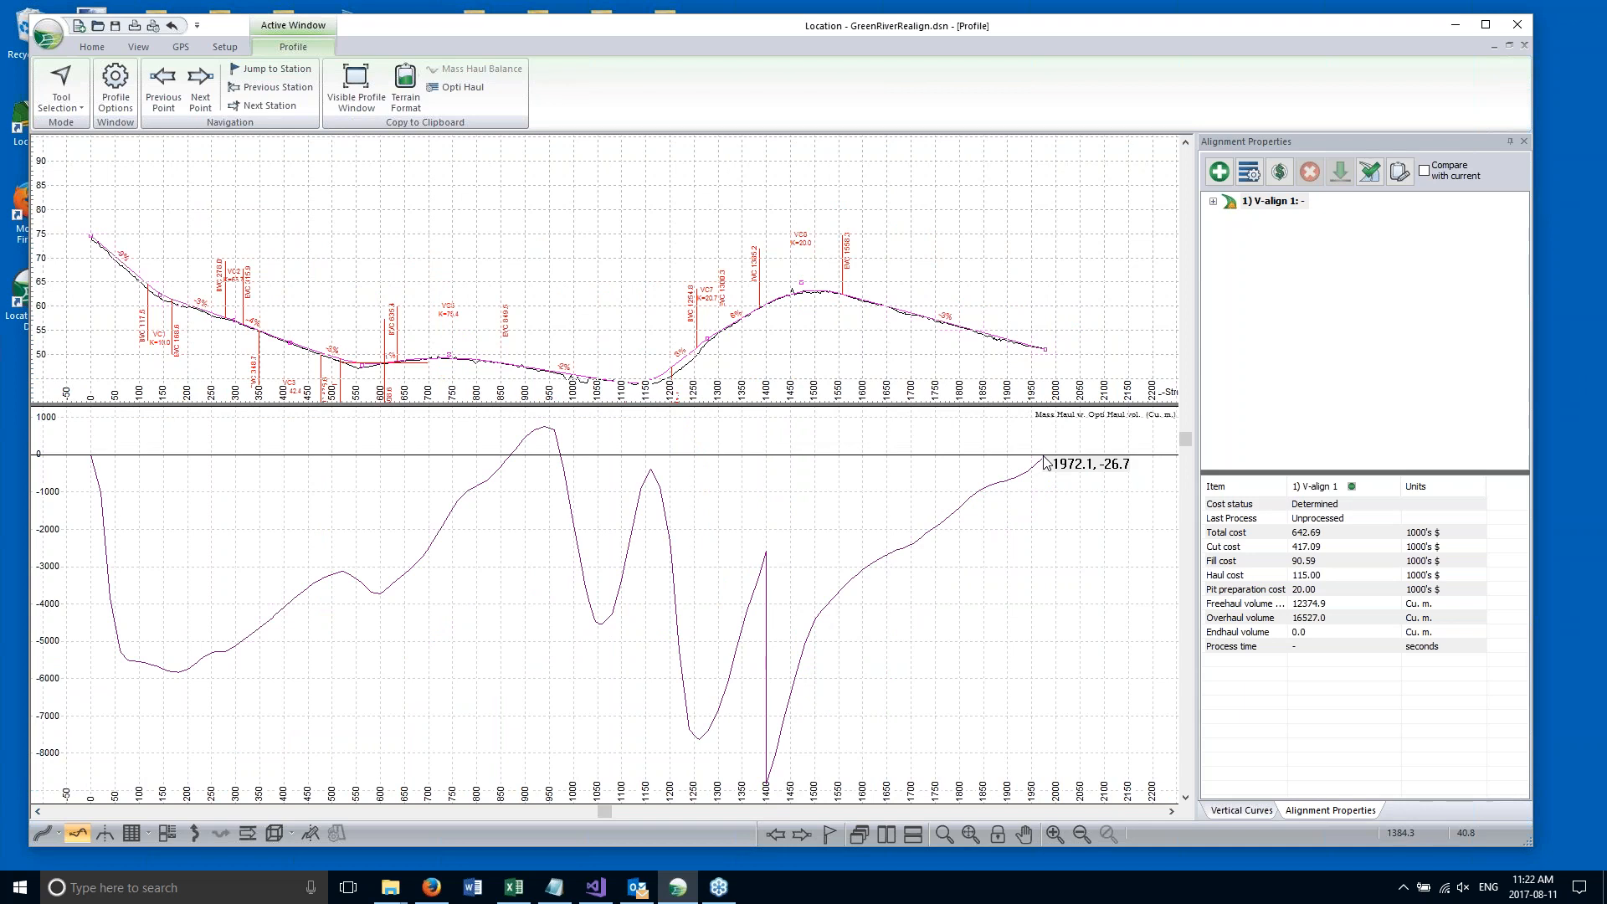
mouse_move(1041, 351)
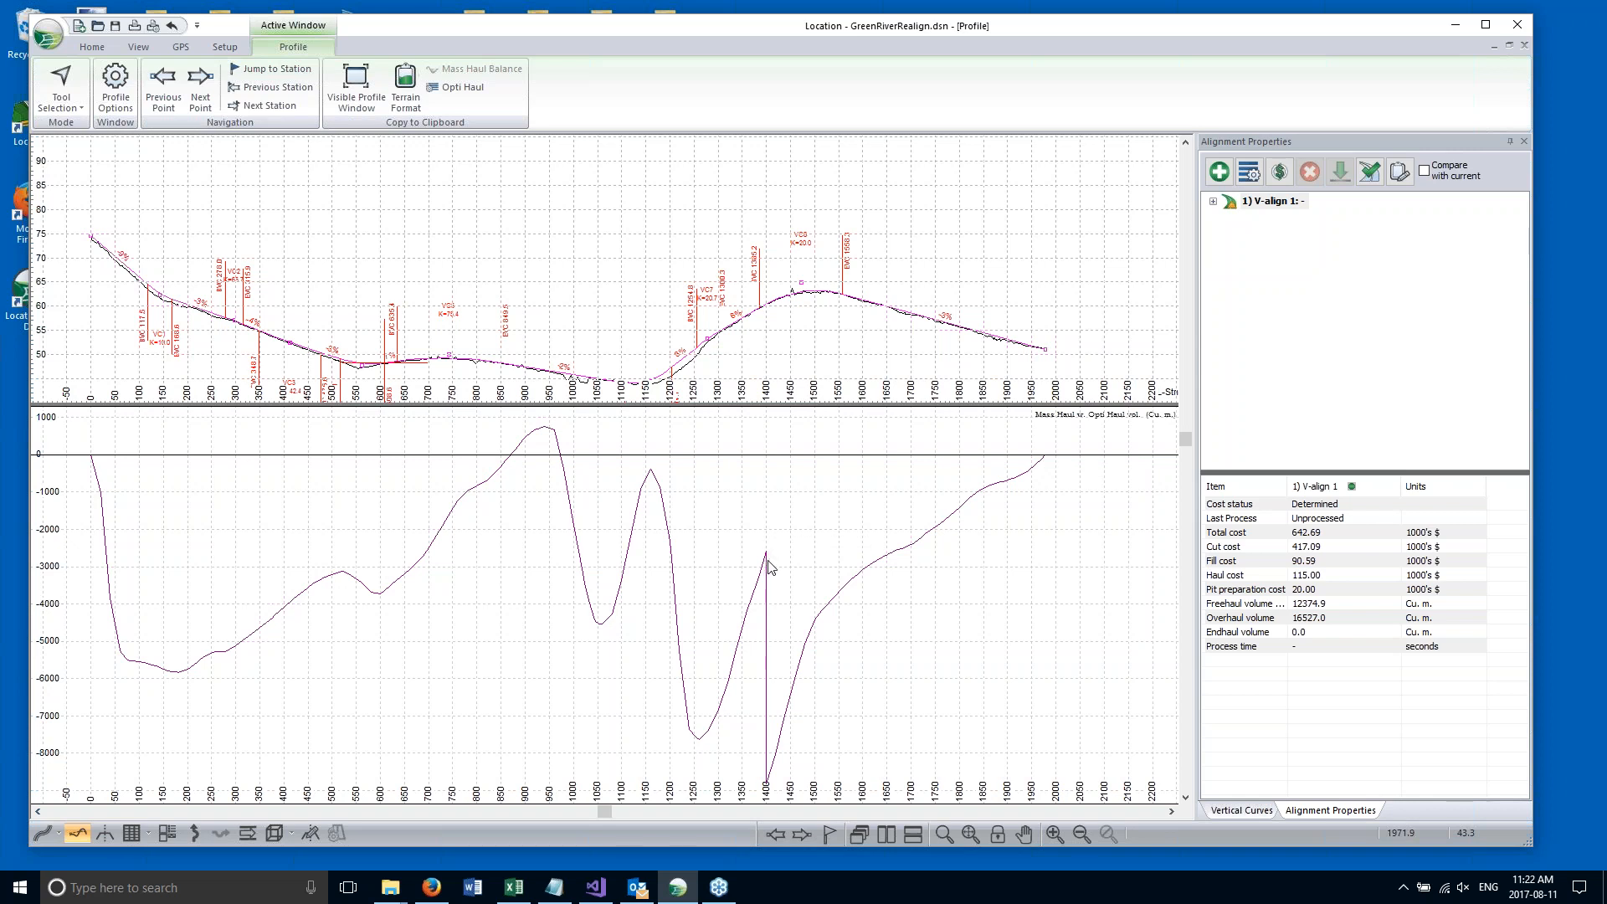
mouse_move(770, 561)
middle_drag(629, 223, 601, 207)
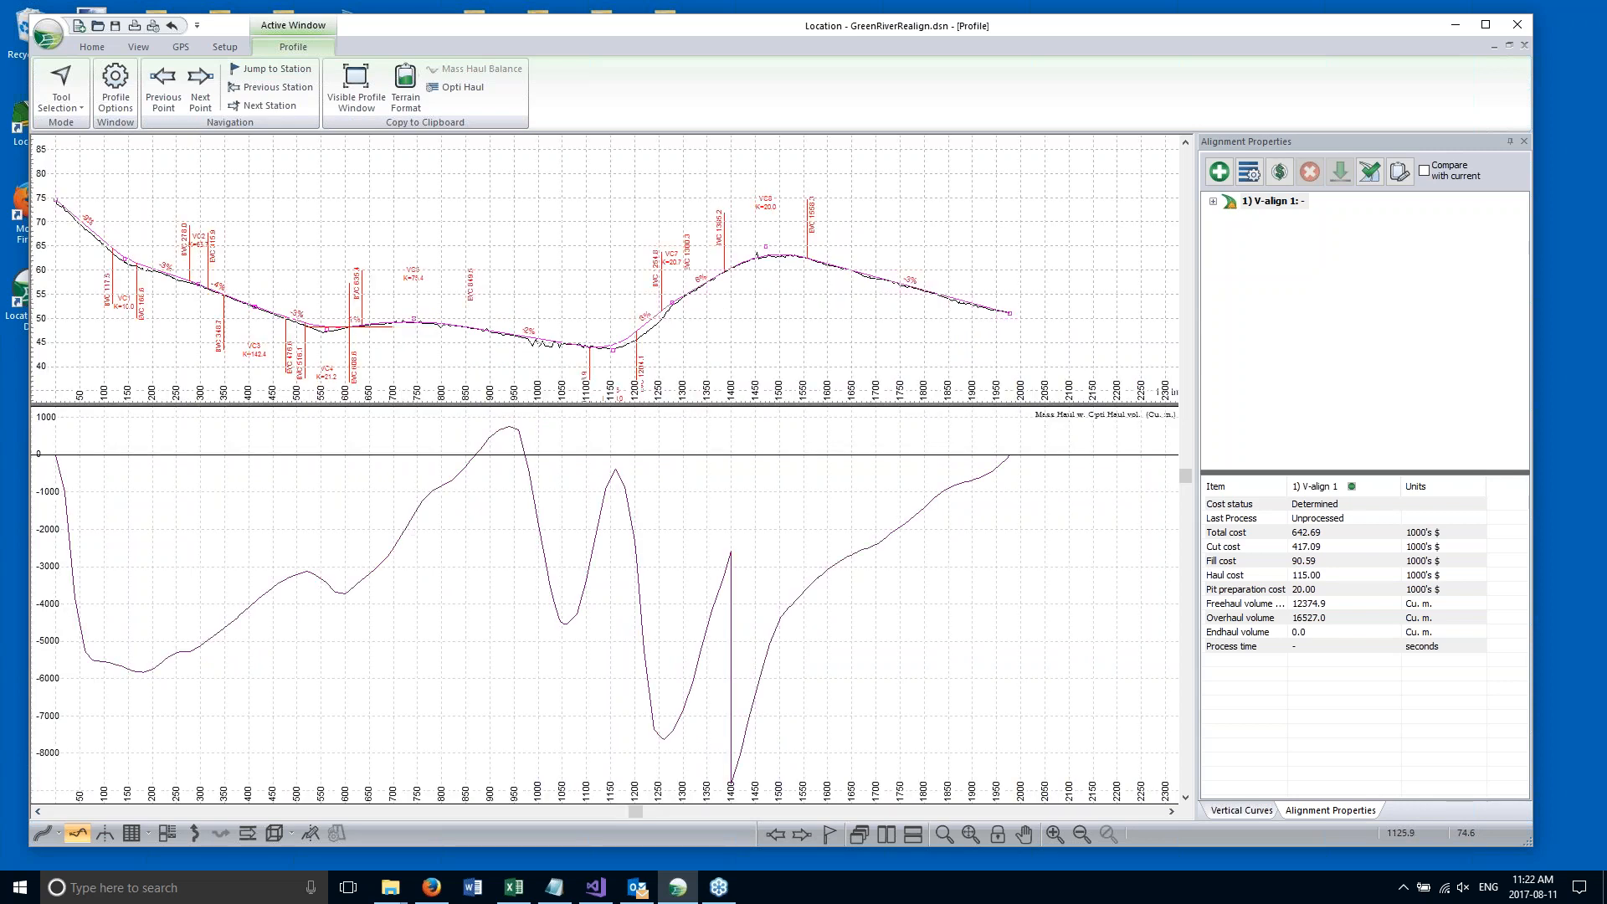
click(1310, 536)
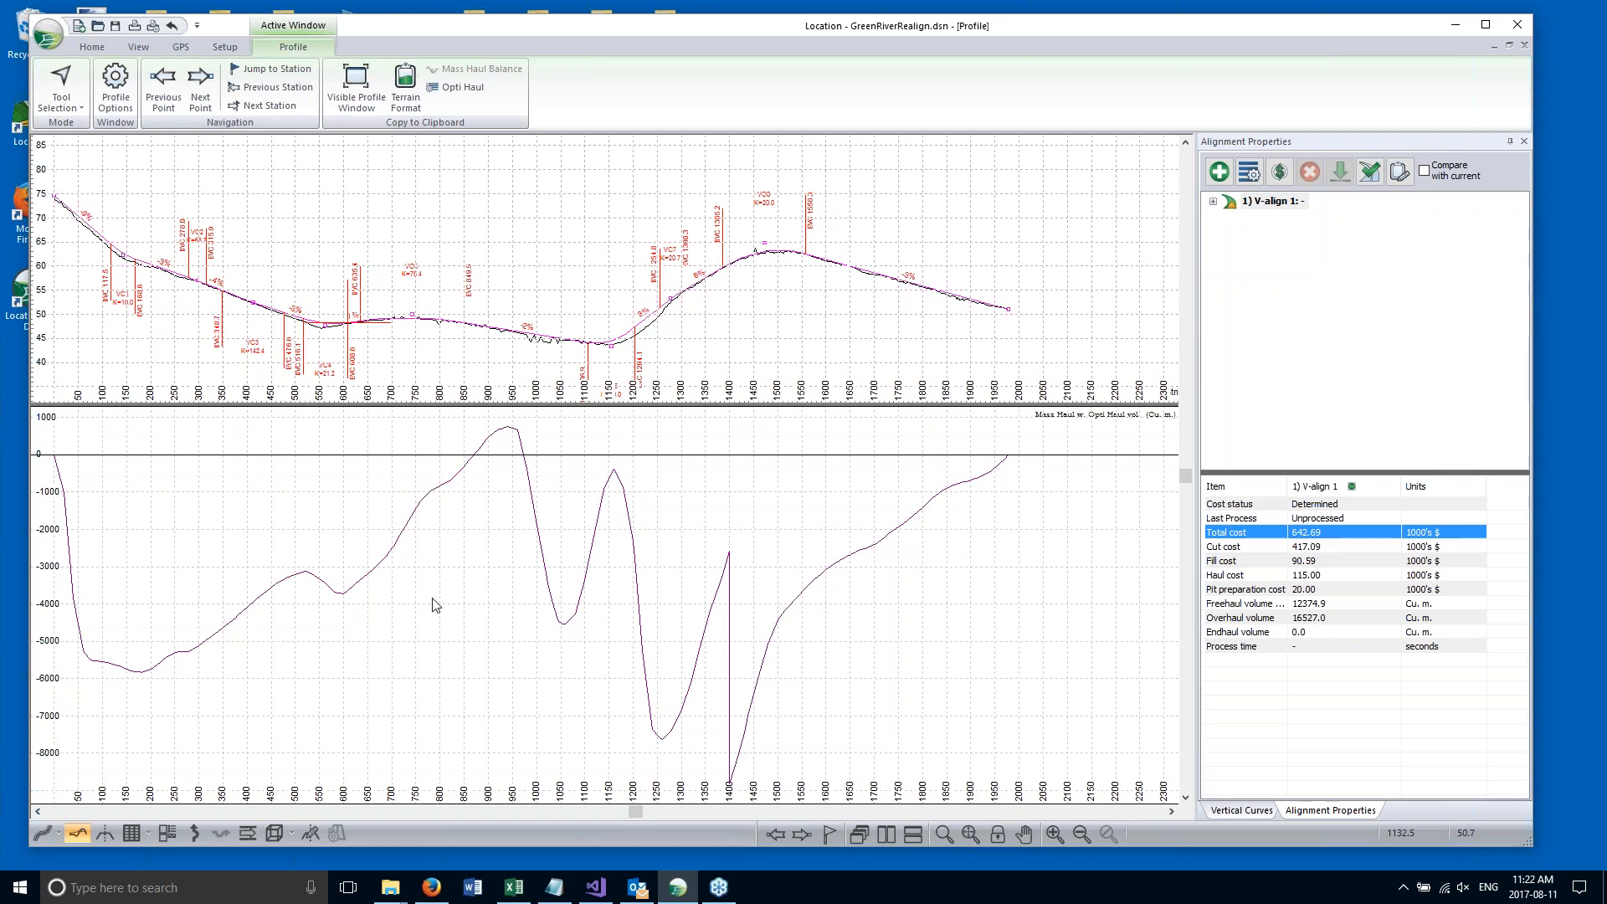
Add a second waste pit to V-align 1 with its access at the end of the alignment.
click(669, 250)
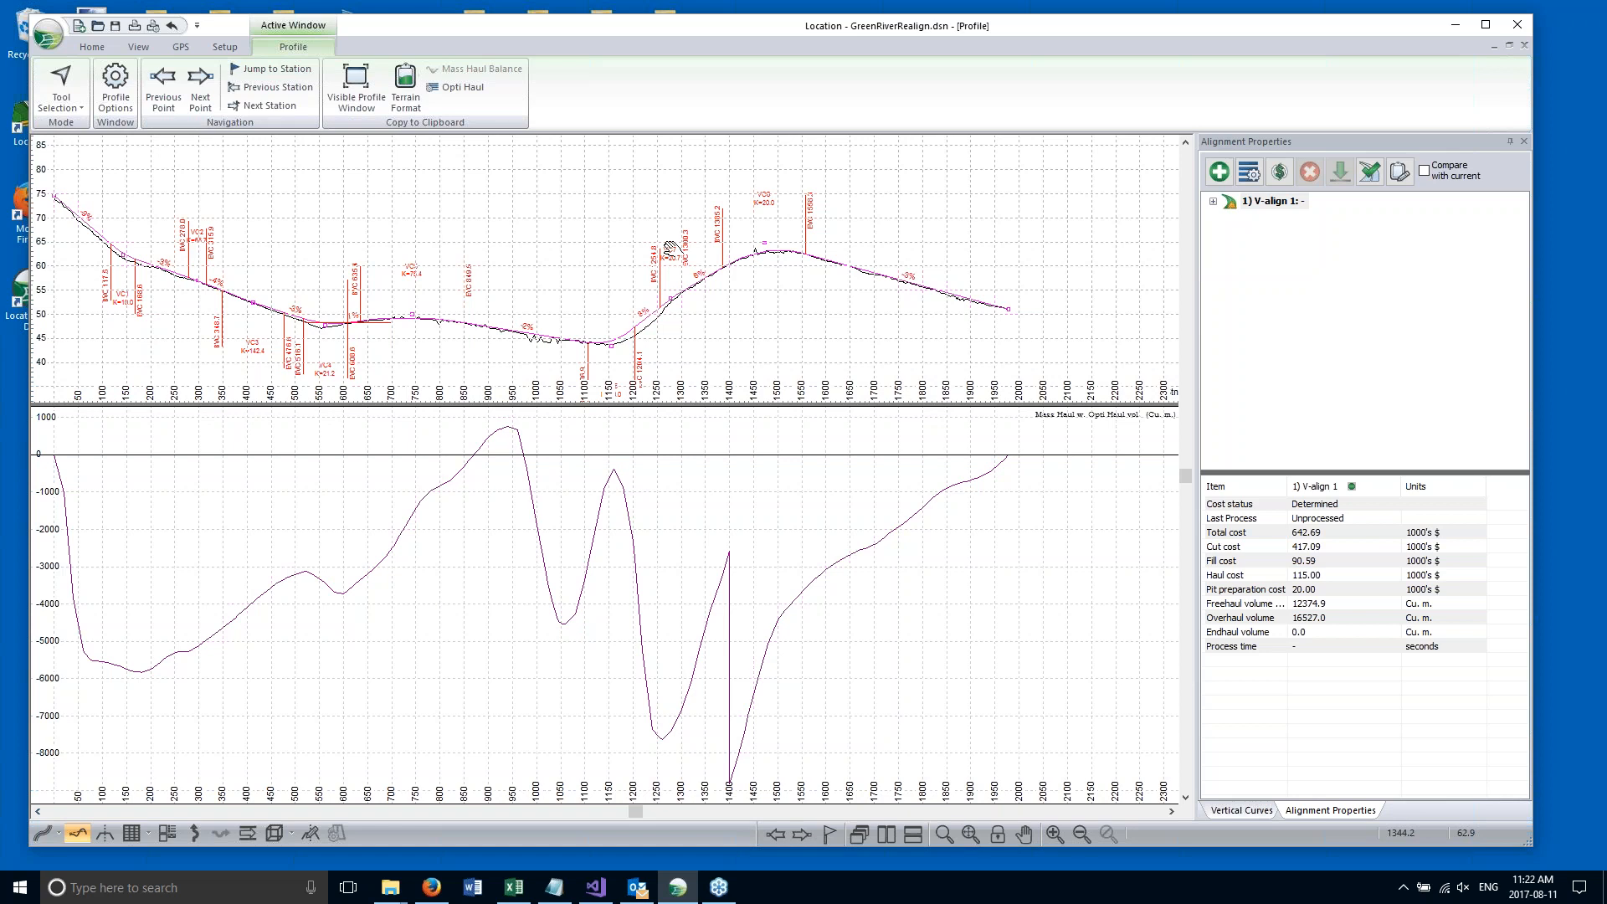
drag(670, 249, 592, 225)
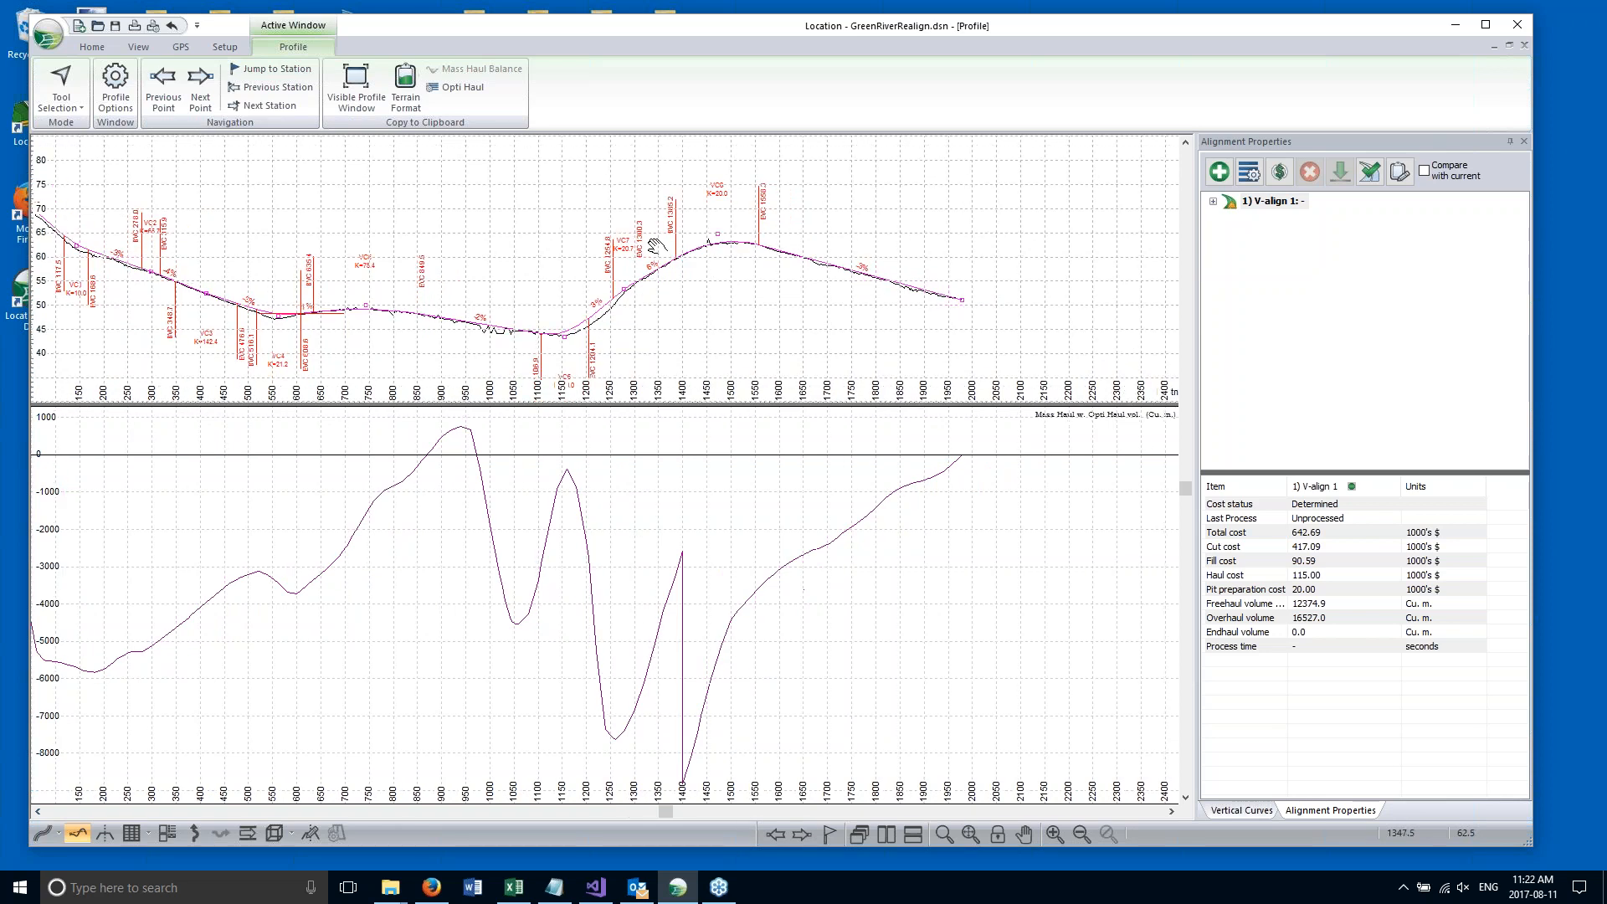
drag(707, 253, 702, 258)
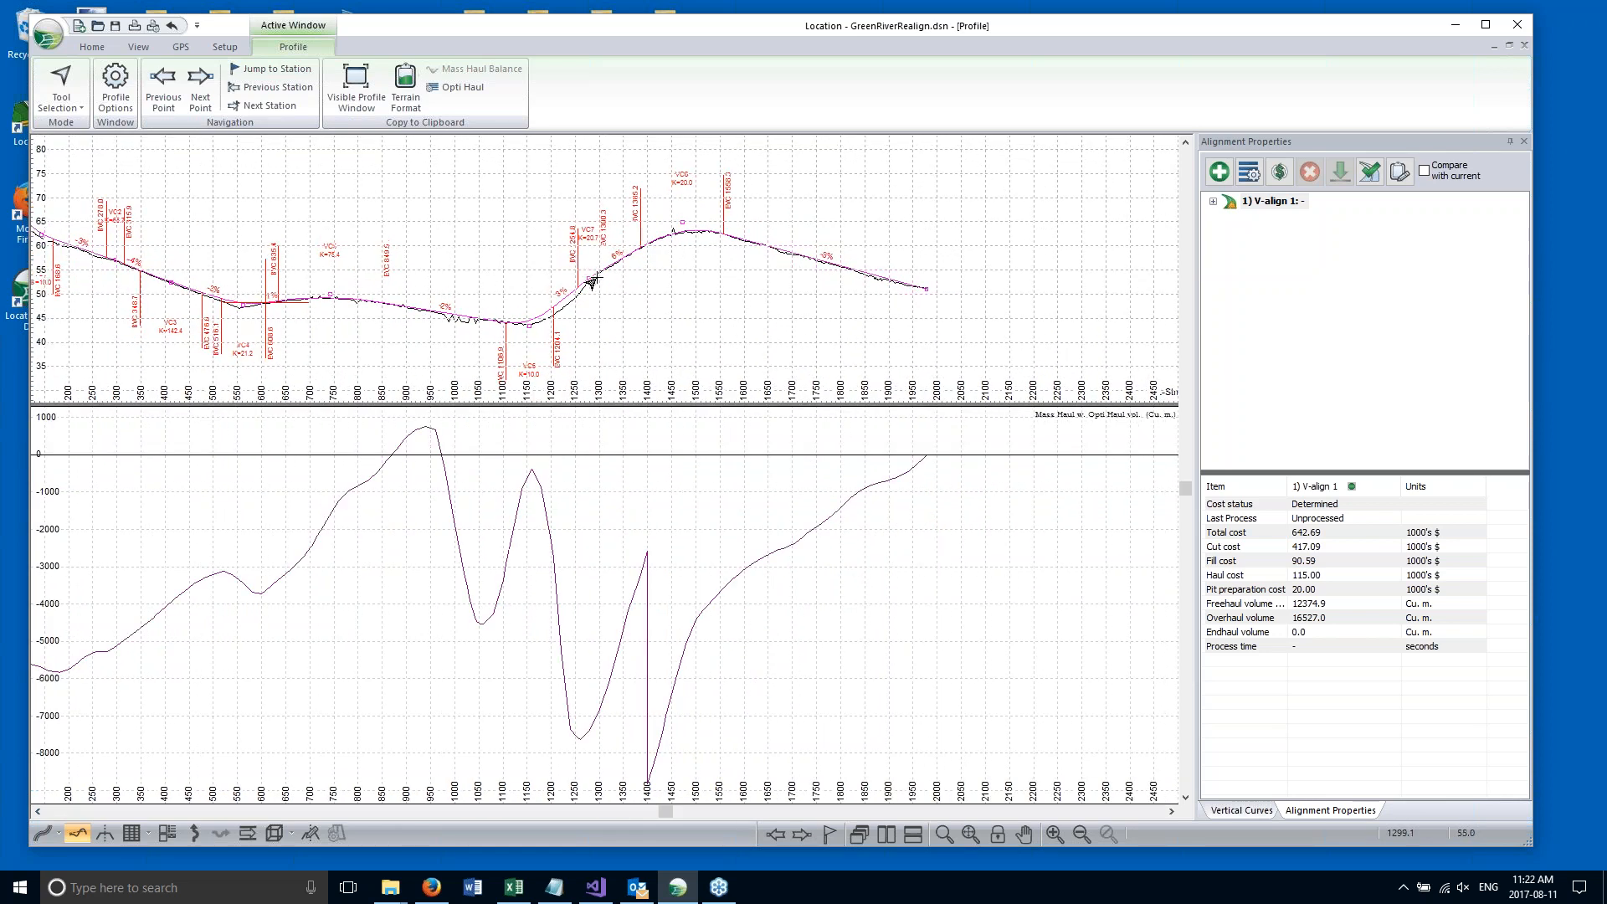
click(925, 290)
click(1250, 173)
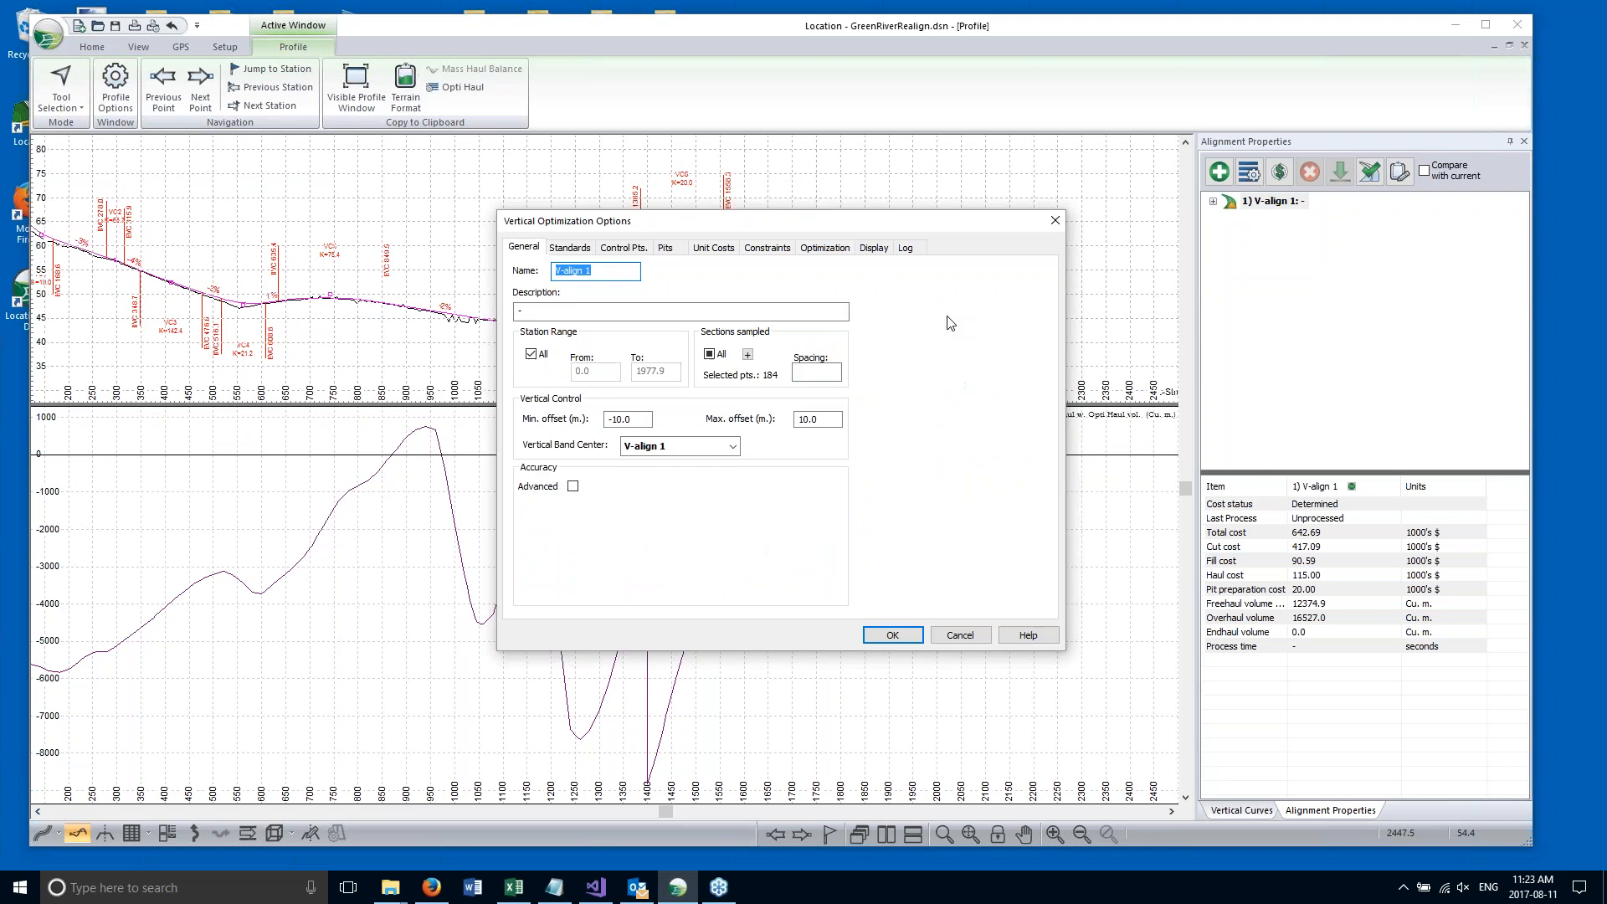
click(665, 248)
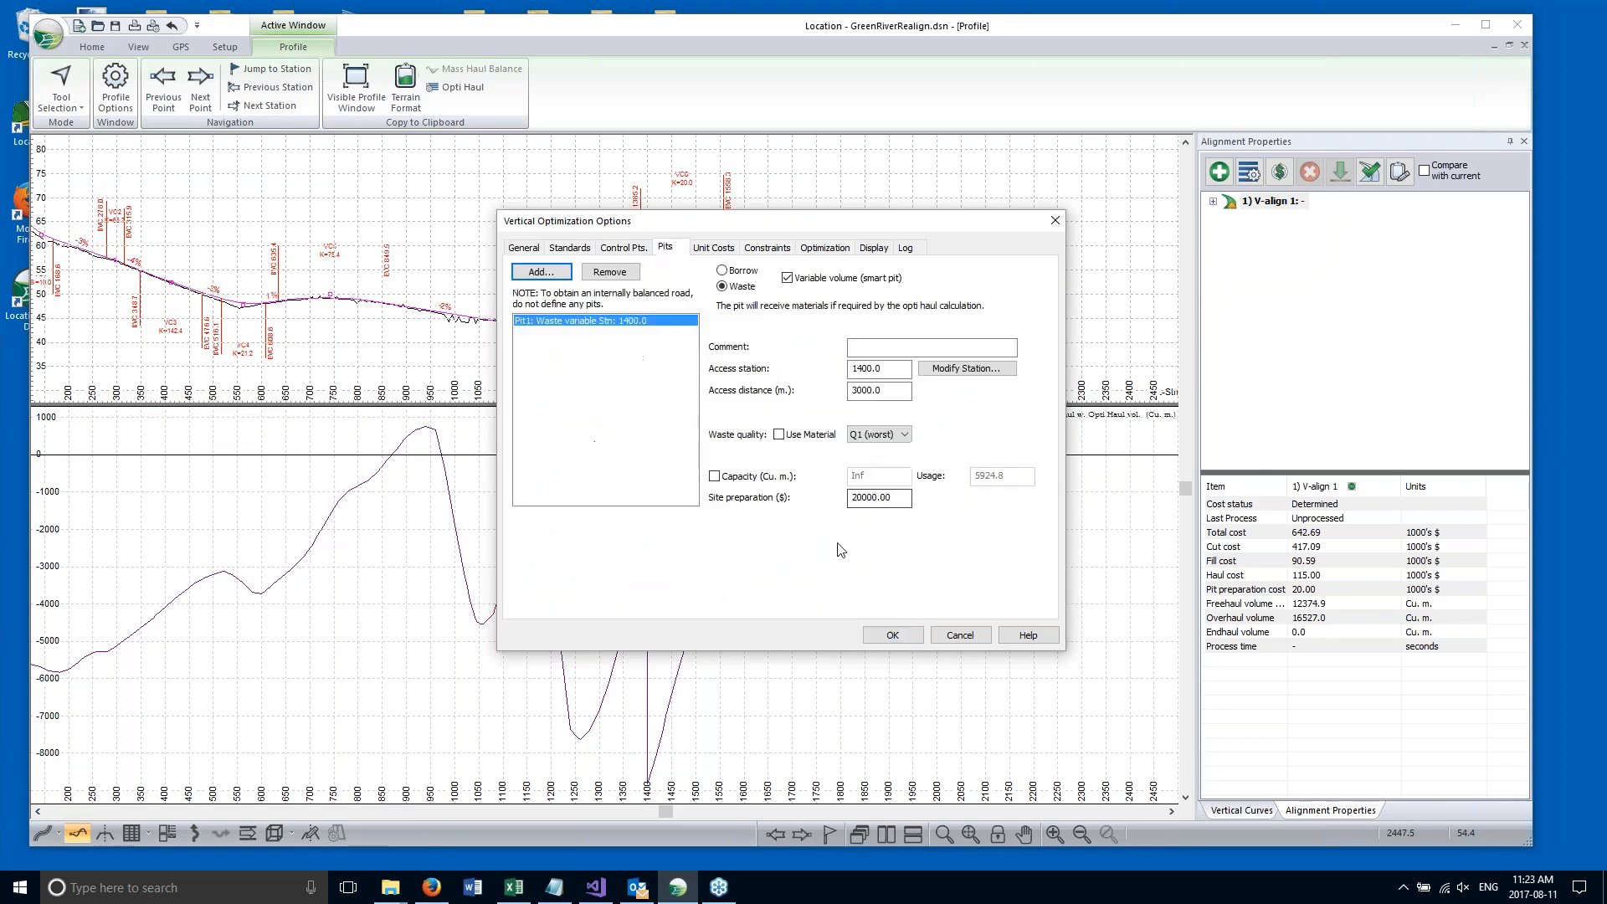
click(543, 273)
click(750, 447)
click(785, 469)
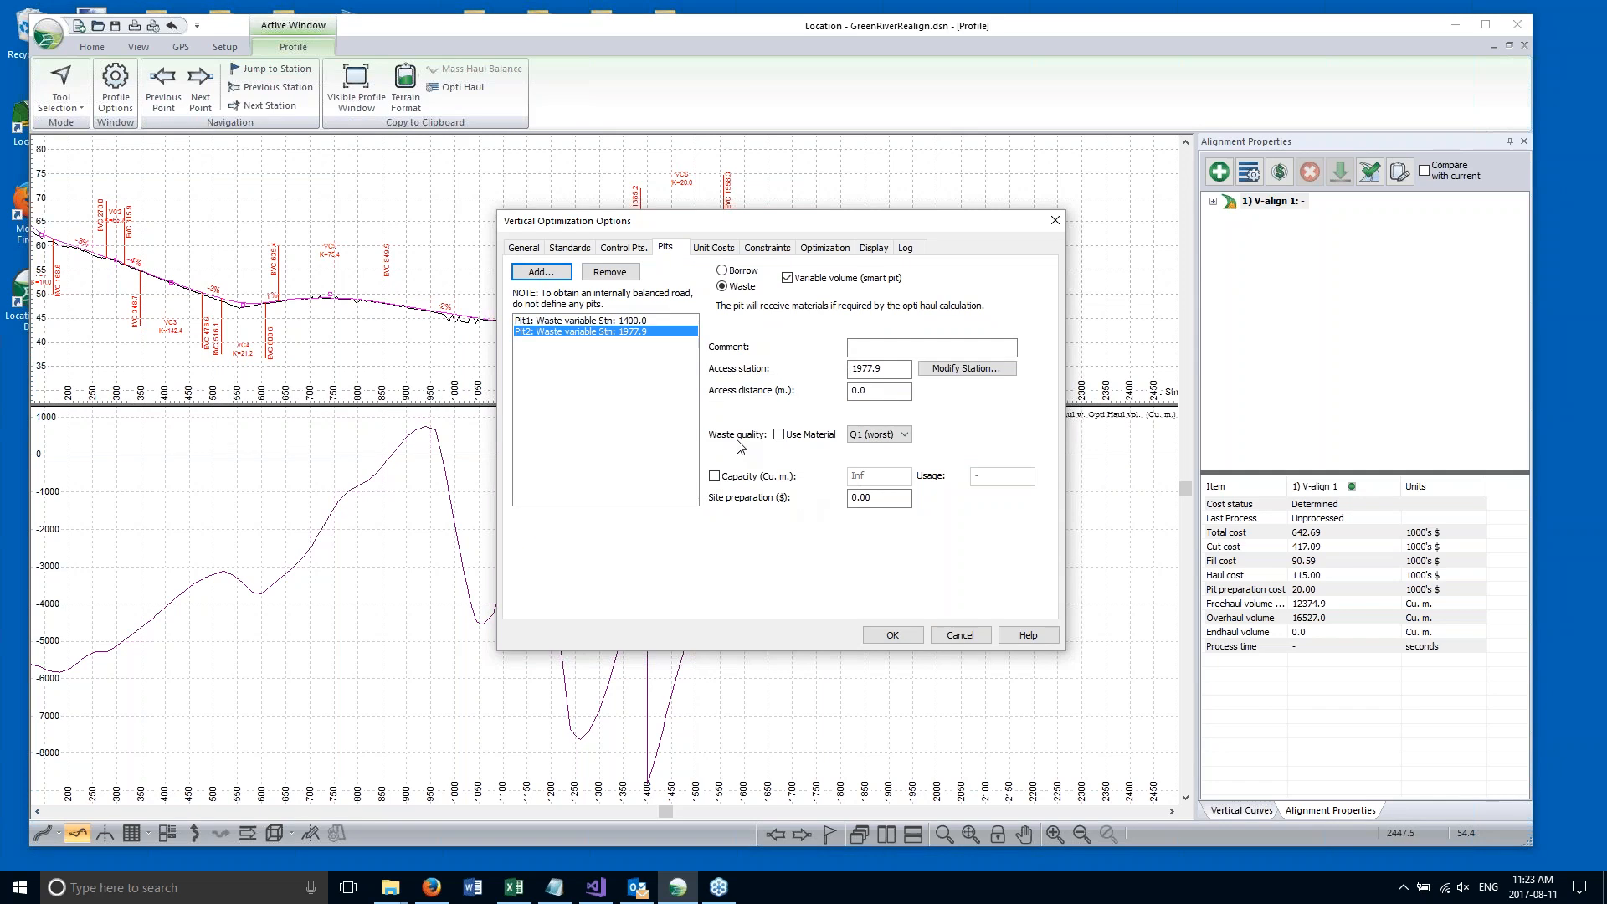
Set the second pit's access distance to 50 m and its site preparation to $2000, and accept the options.
double_click(896, 391)
text(50)
double_click(851, 500)
text(2000)
click(898, 642)
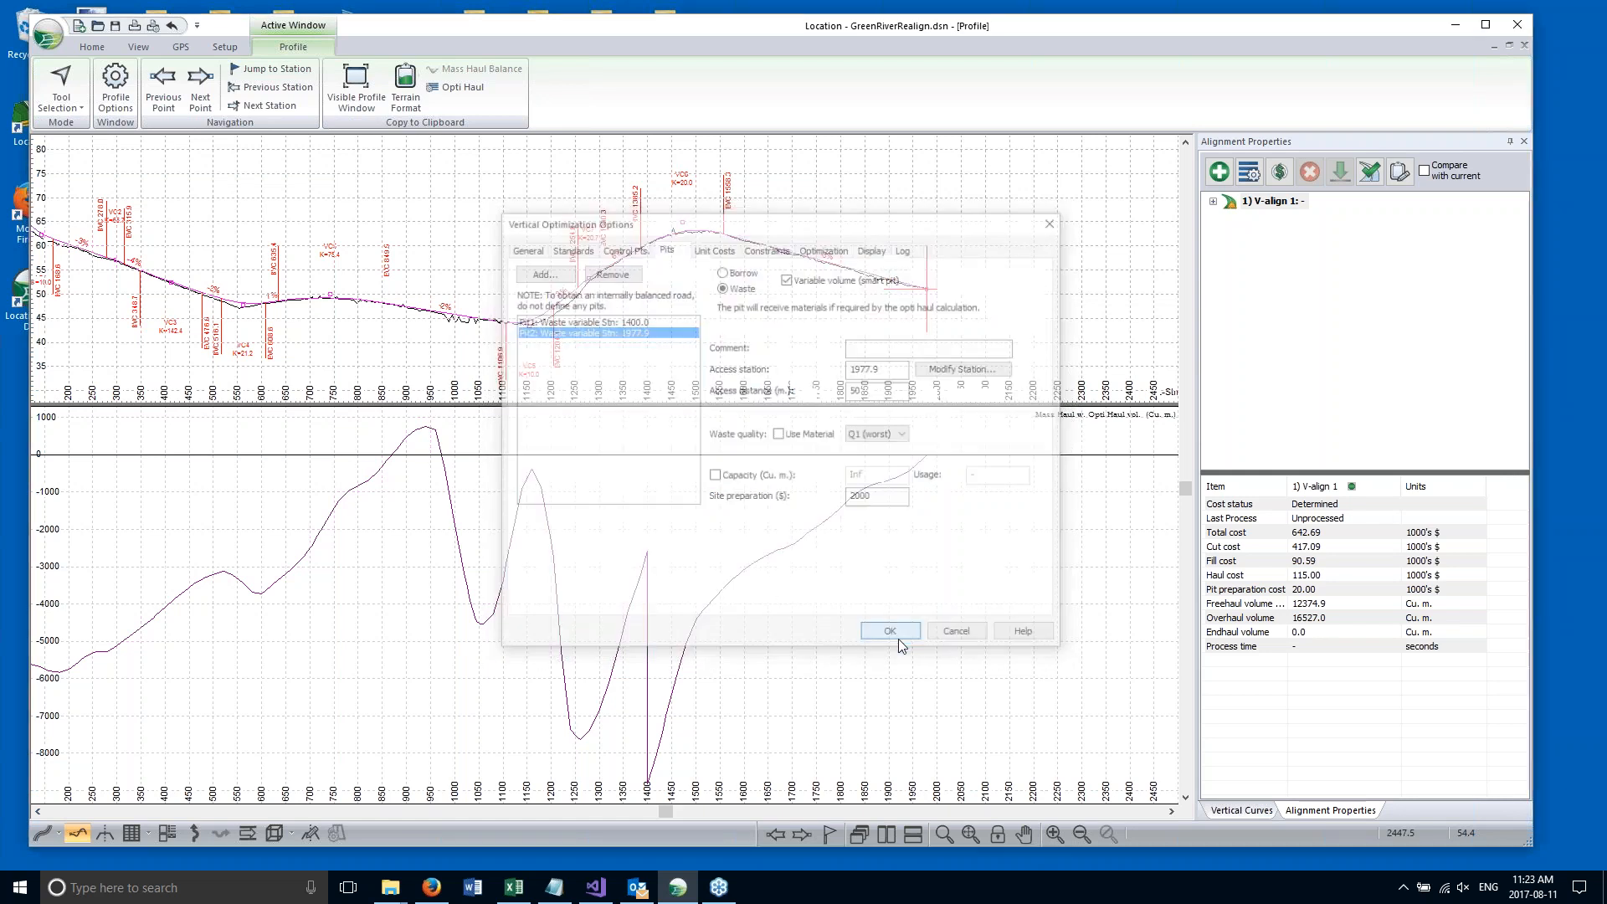
Recalculate and re-cost the entire design, and examine the mass haul curve at the end of the alignment.
click(793, 483)
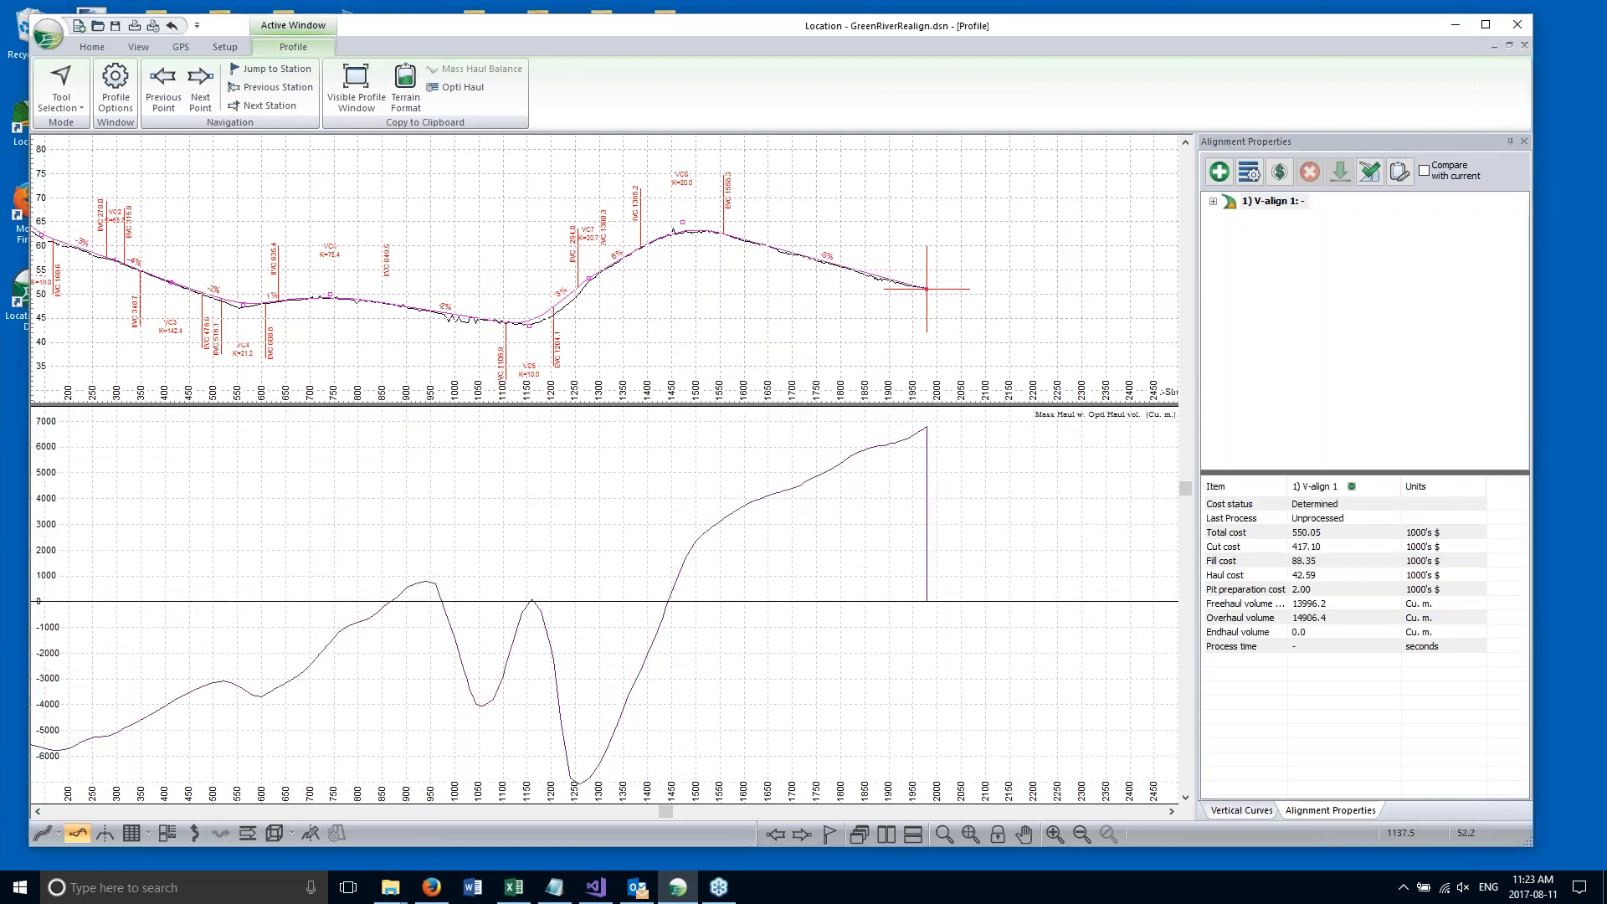
middle_drag(525, 275, 533, 274)
scroll(530, 275, down, 2)
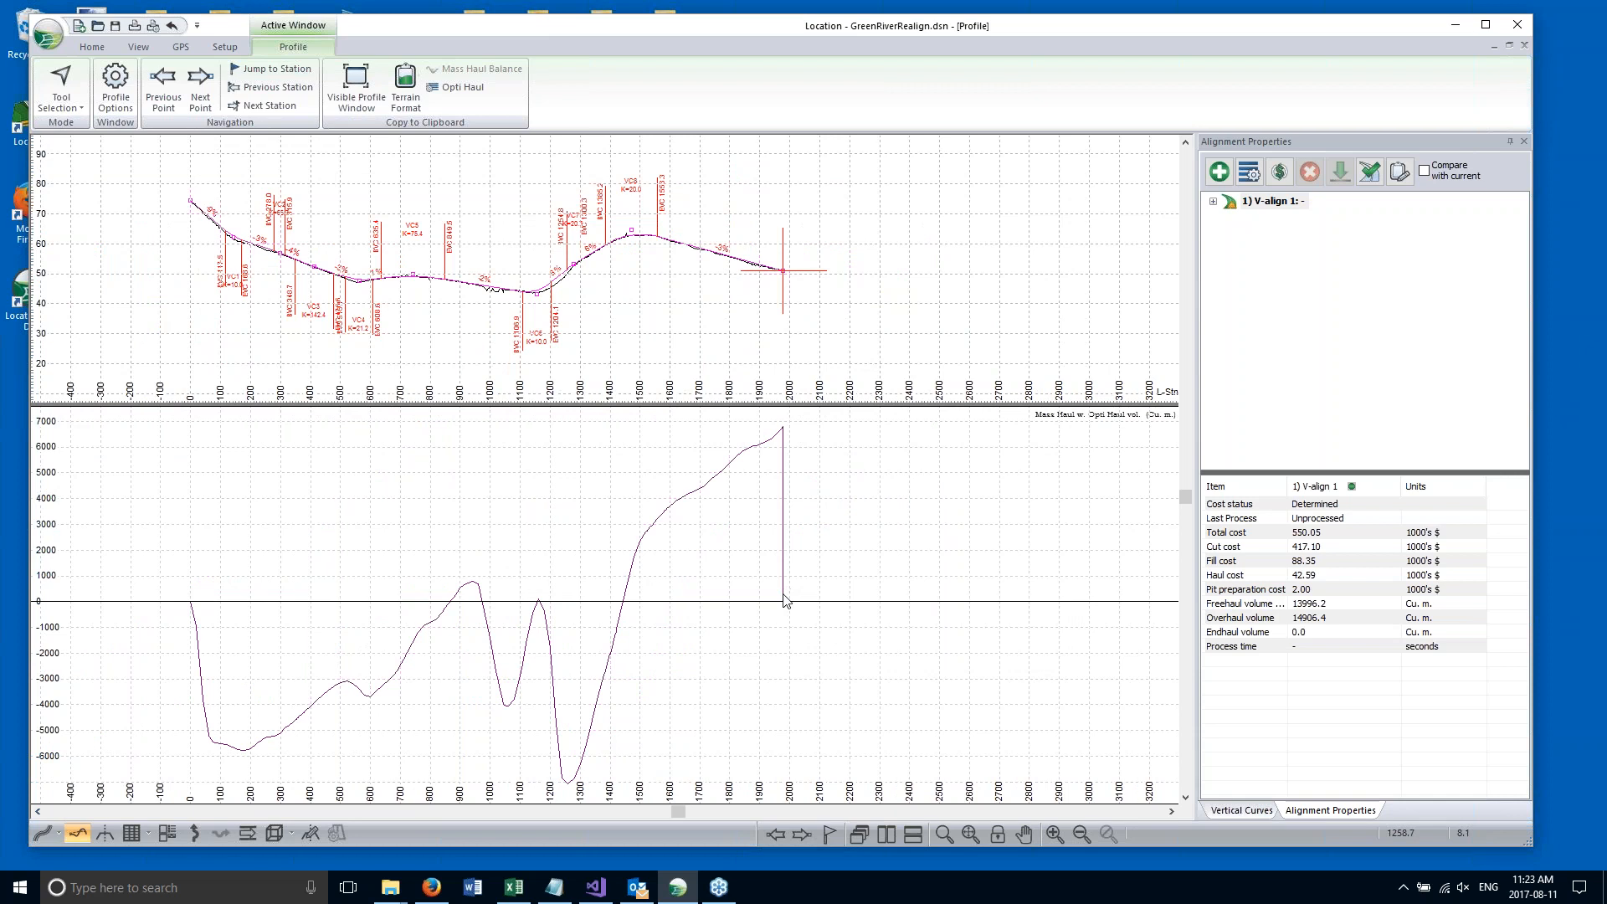
mouse_move(784, 600)
scroll(545, 257, up, 2)
scroll(546, 256, up, 1)
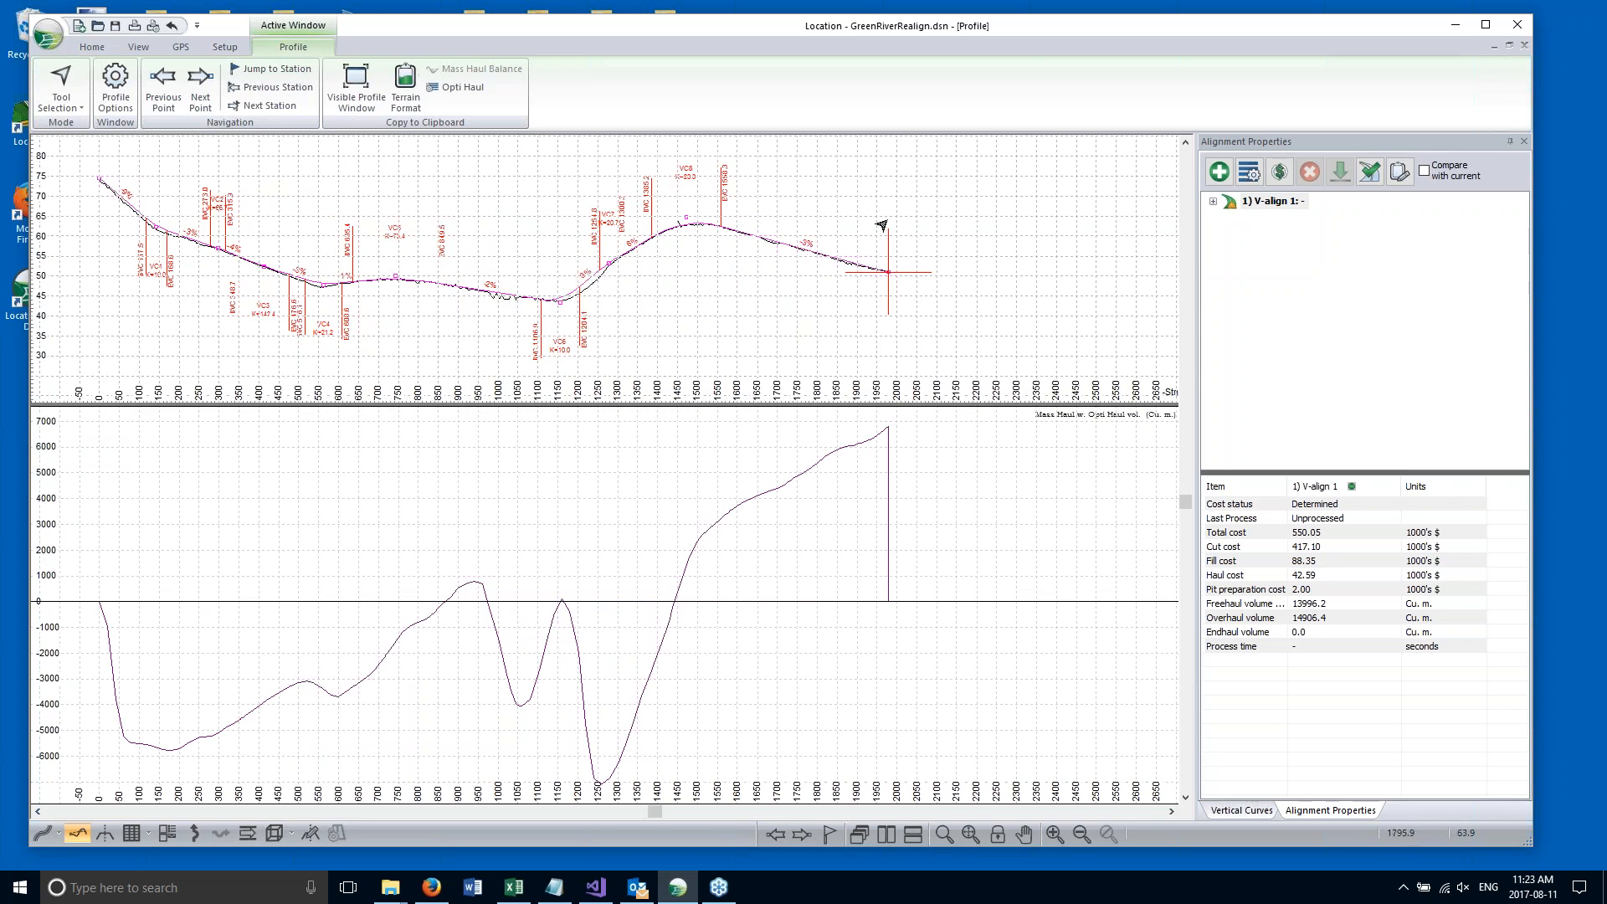
Change V-align 1's waste pit at station 1400 to a borrow pit and review the available borrow materials.
click(1250, 173)
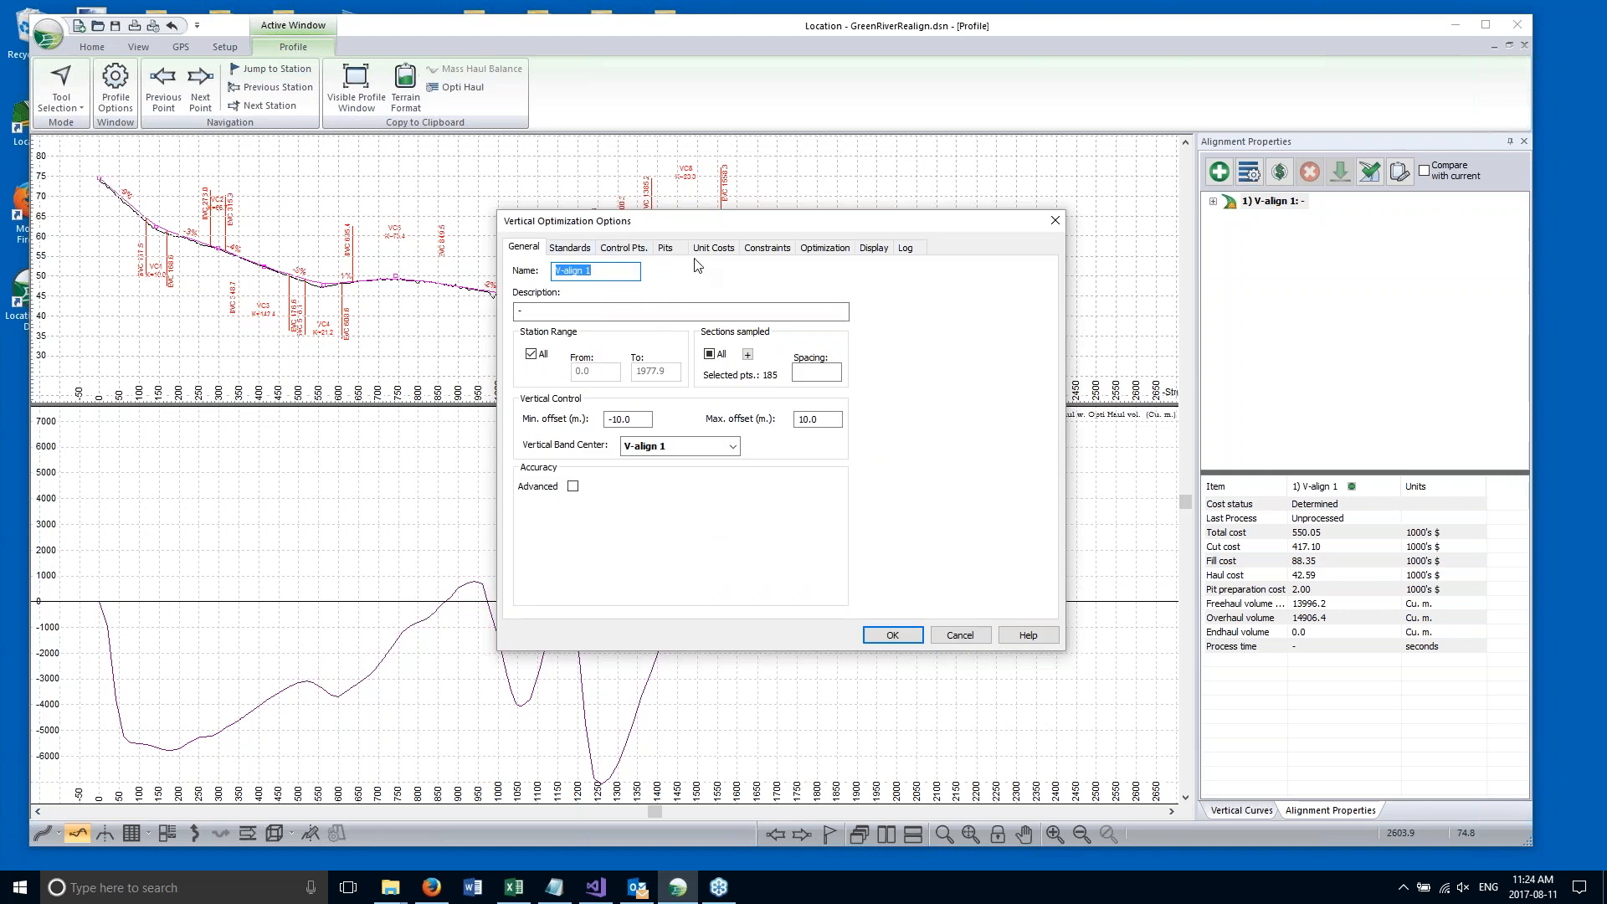
click(669, 248)
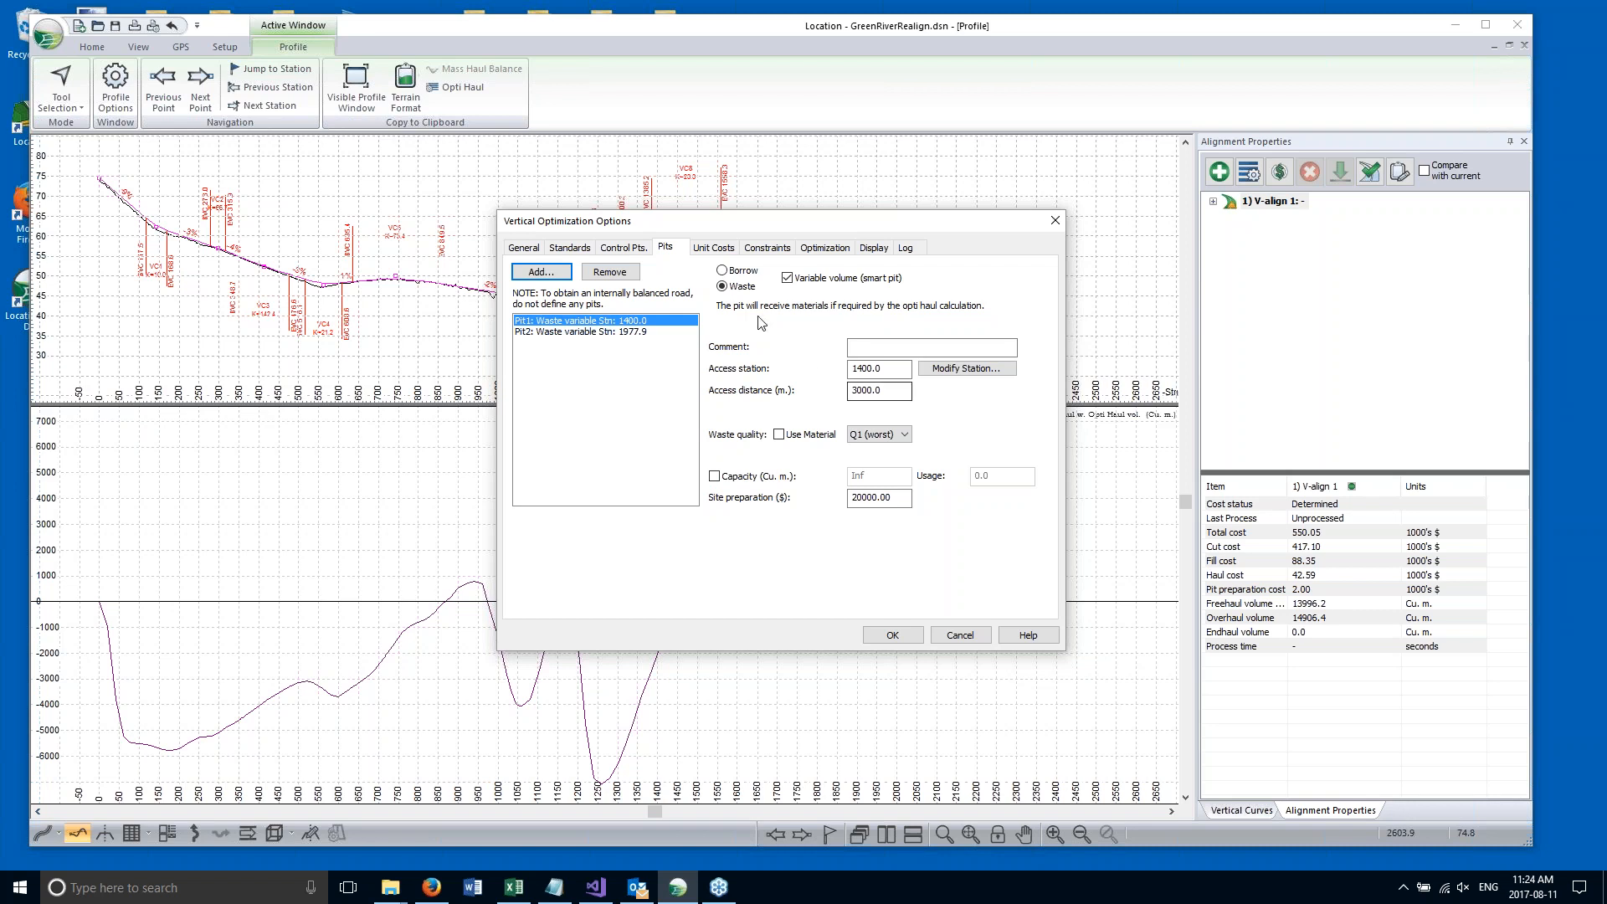
click(735, 273)
click(879, 435)
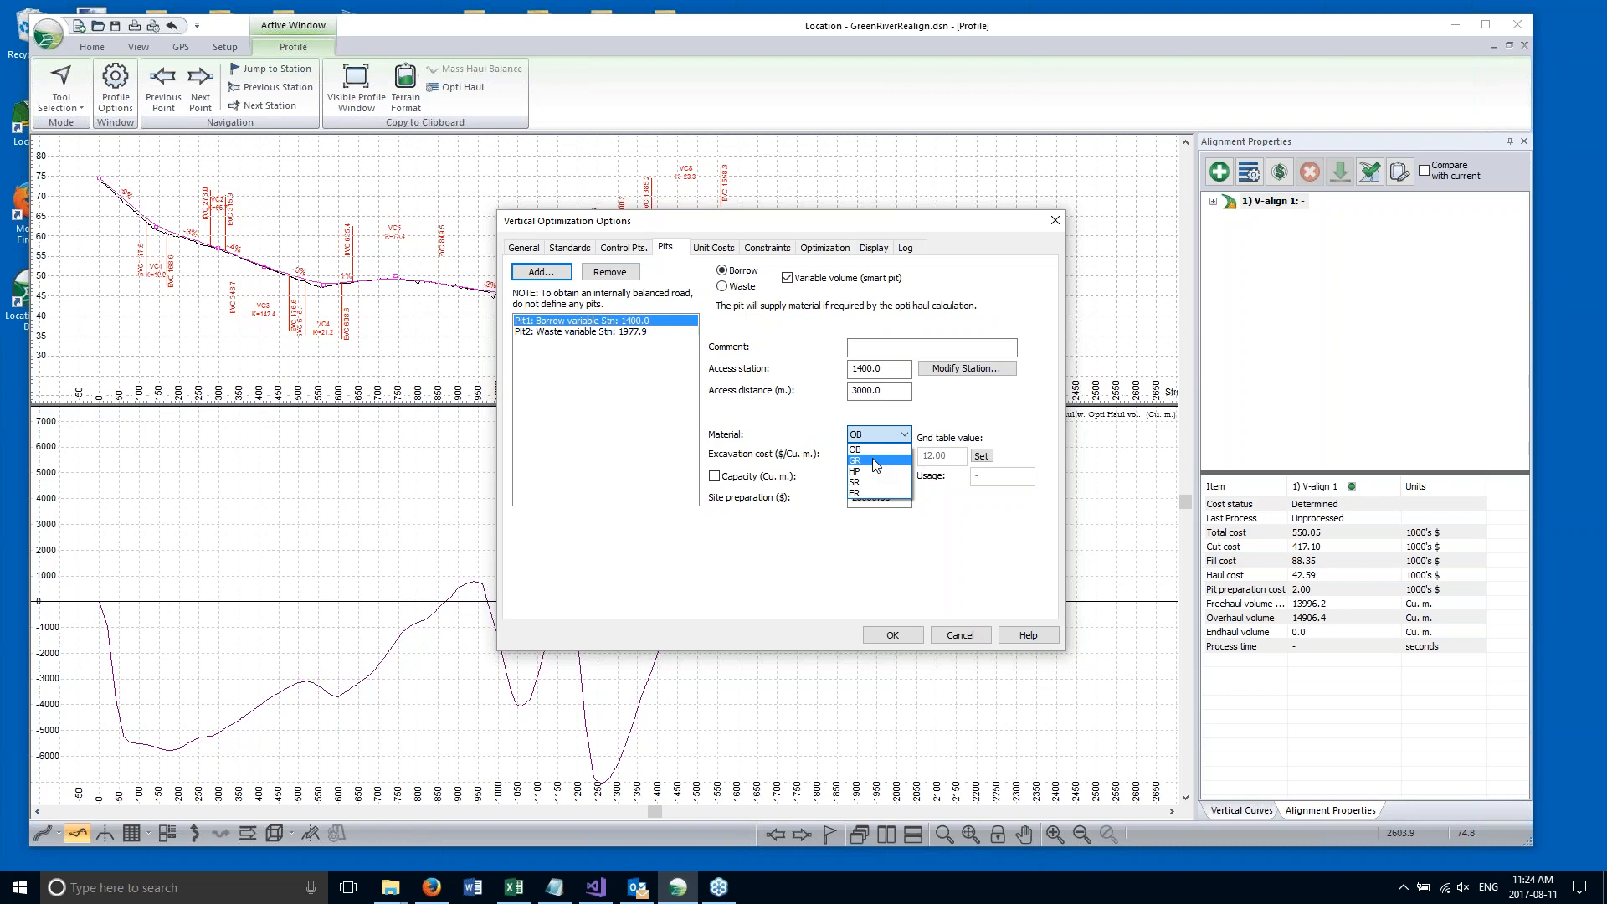
click(808, 552)
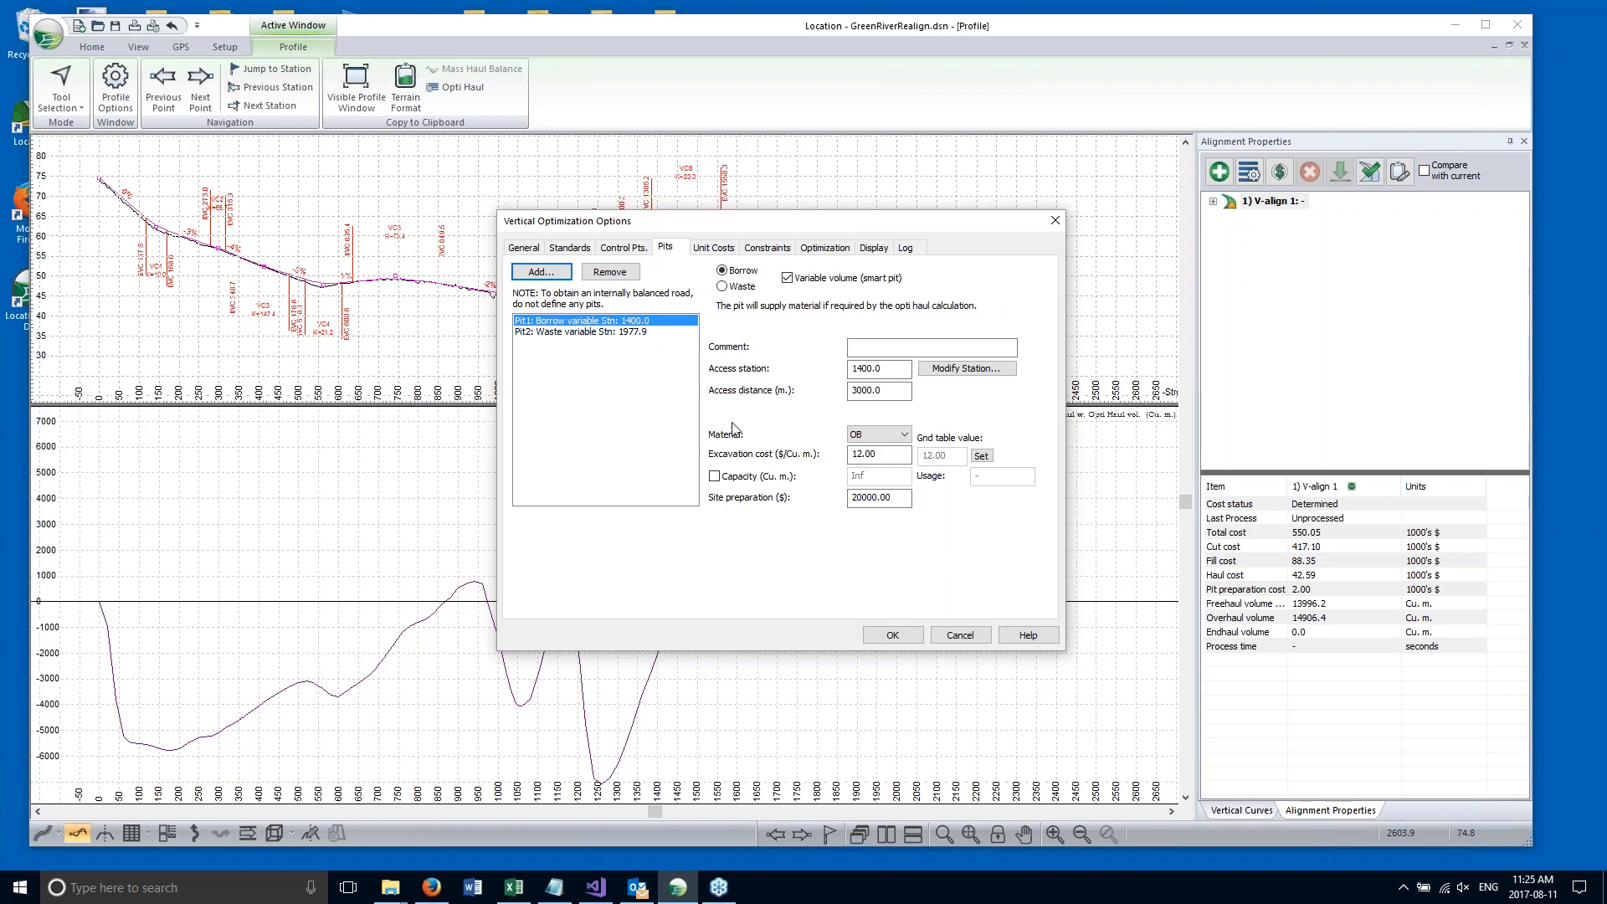
Remove both pits from V-align 1, accept the options, and recalculate and re-cost the entire design.
click(606, 274)
click(607, 275)
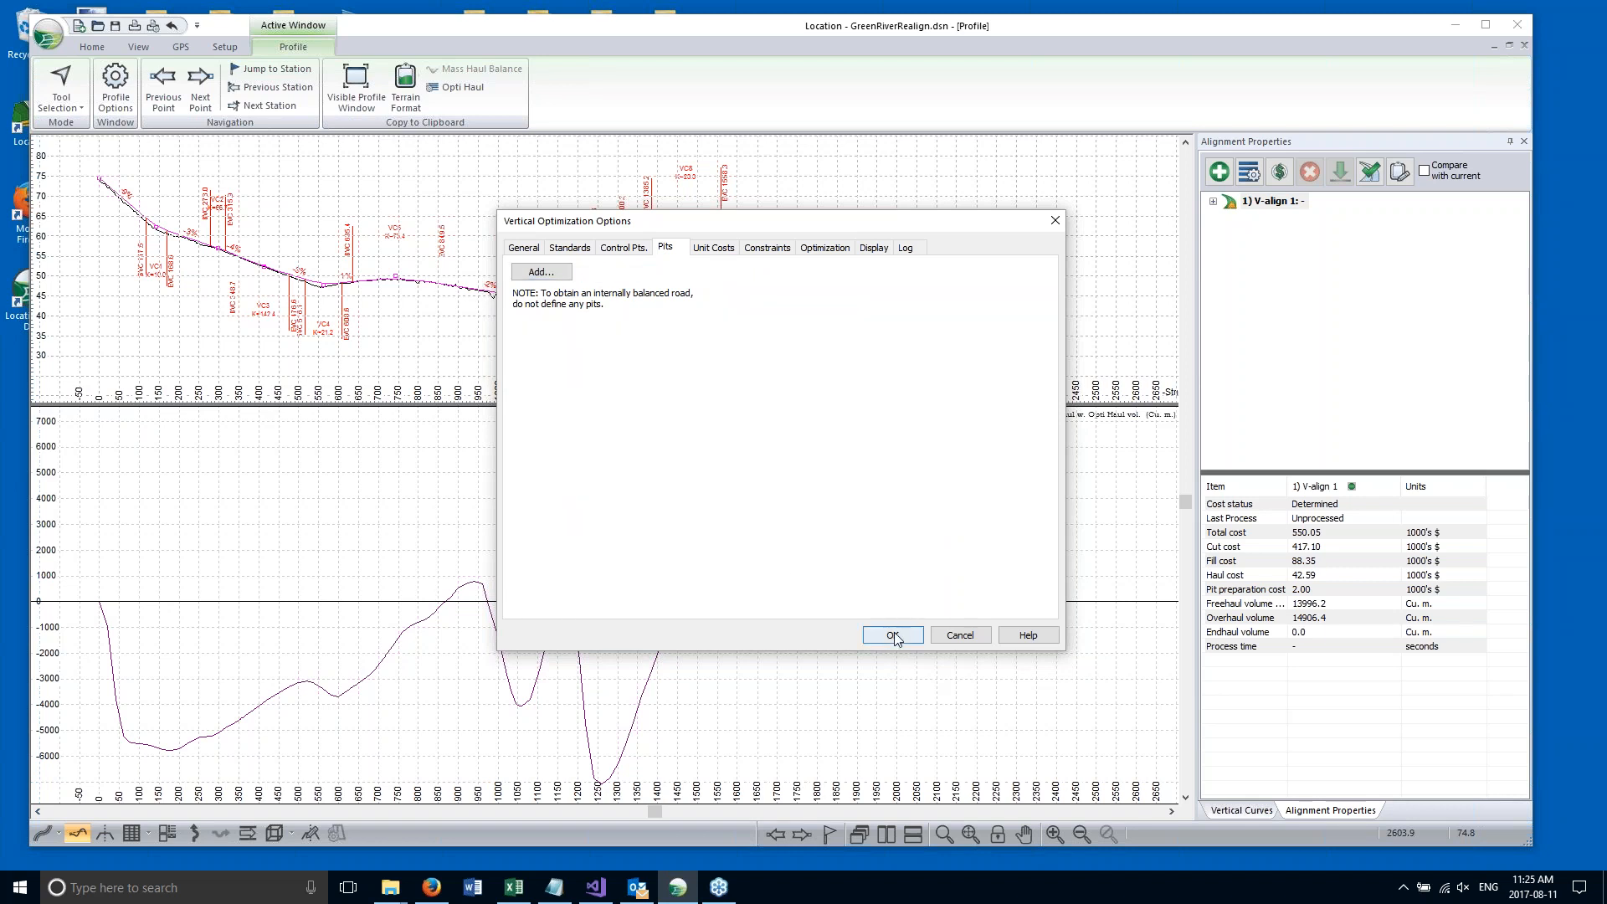
click(894, 633)
click(790, 484)
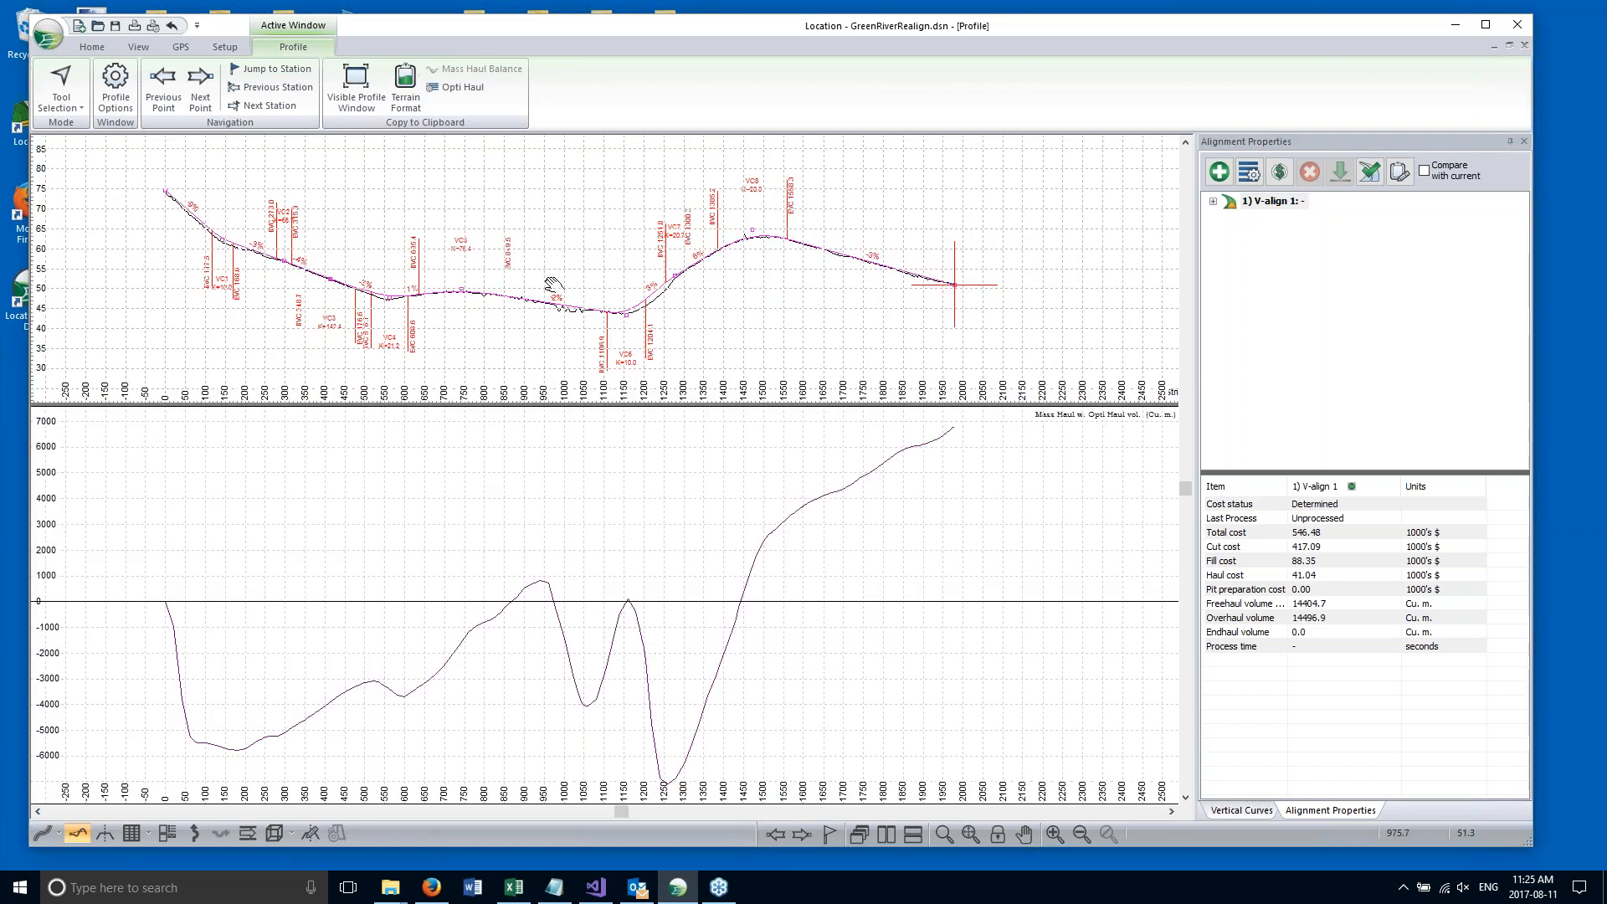
With the Add/Edit IP tool, adjust the sag intersection point near station 1150 upward to bring the end of the mass haul closer to zero.
scroll(552, 285, up, 2)
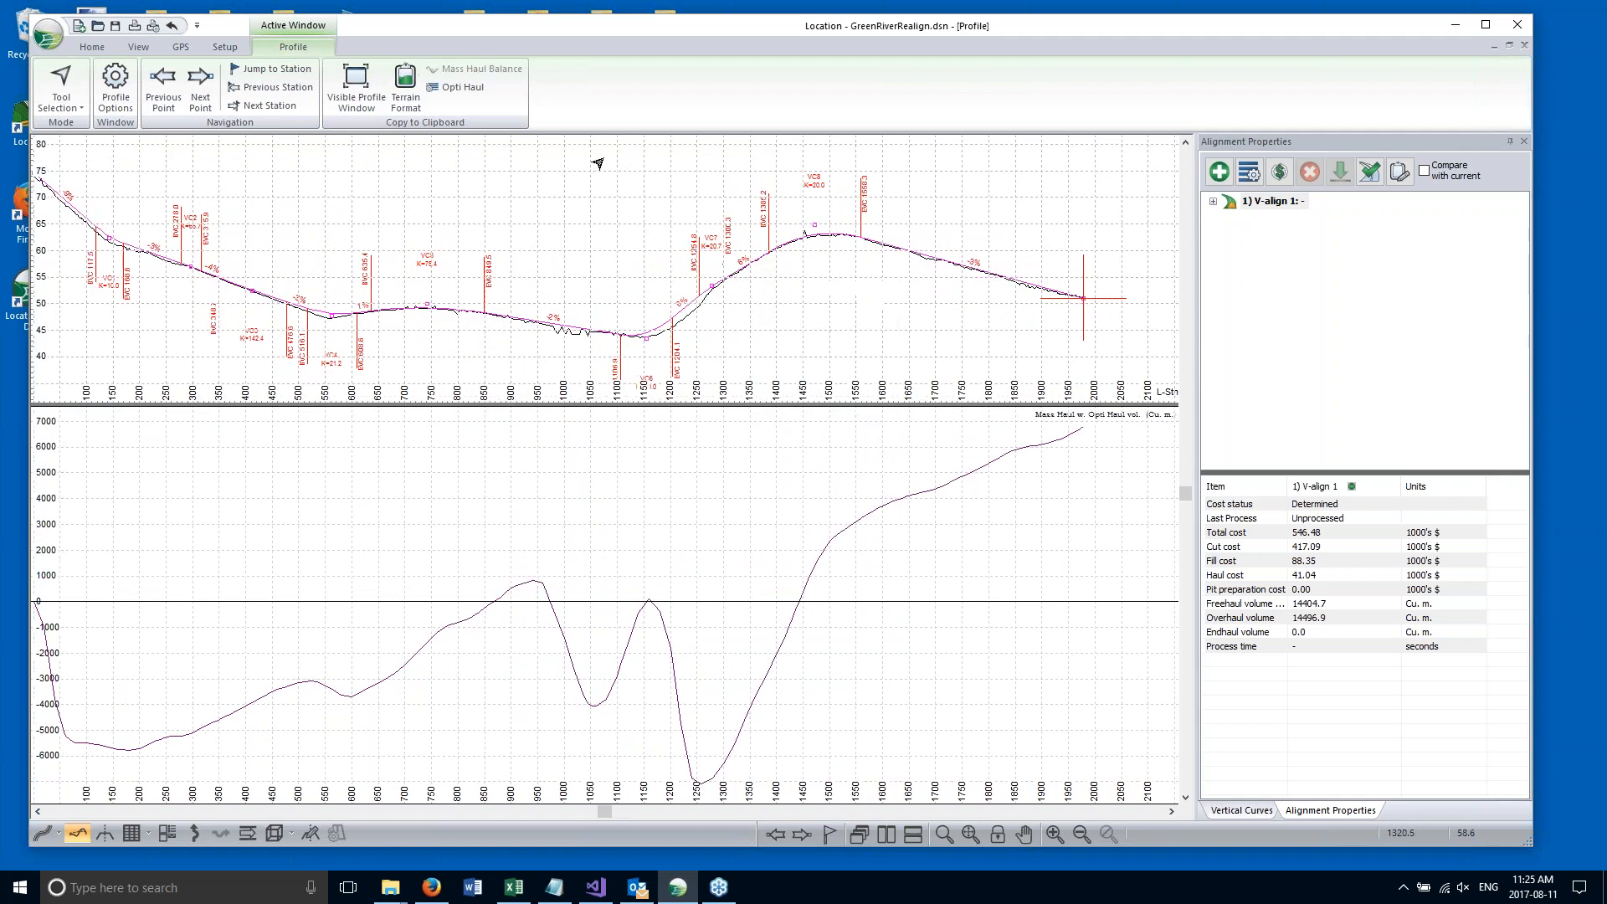
right_click(637, 279)
click(680, 306)
middle_drag(571, 293, 556, 258)
drag(631, 302, 630, 297)
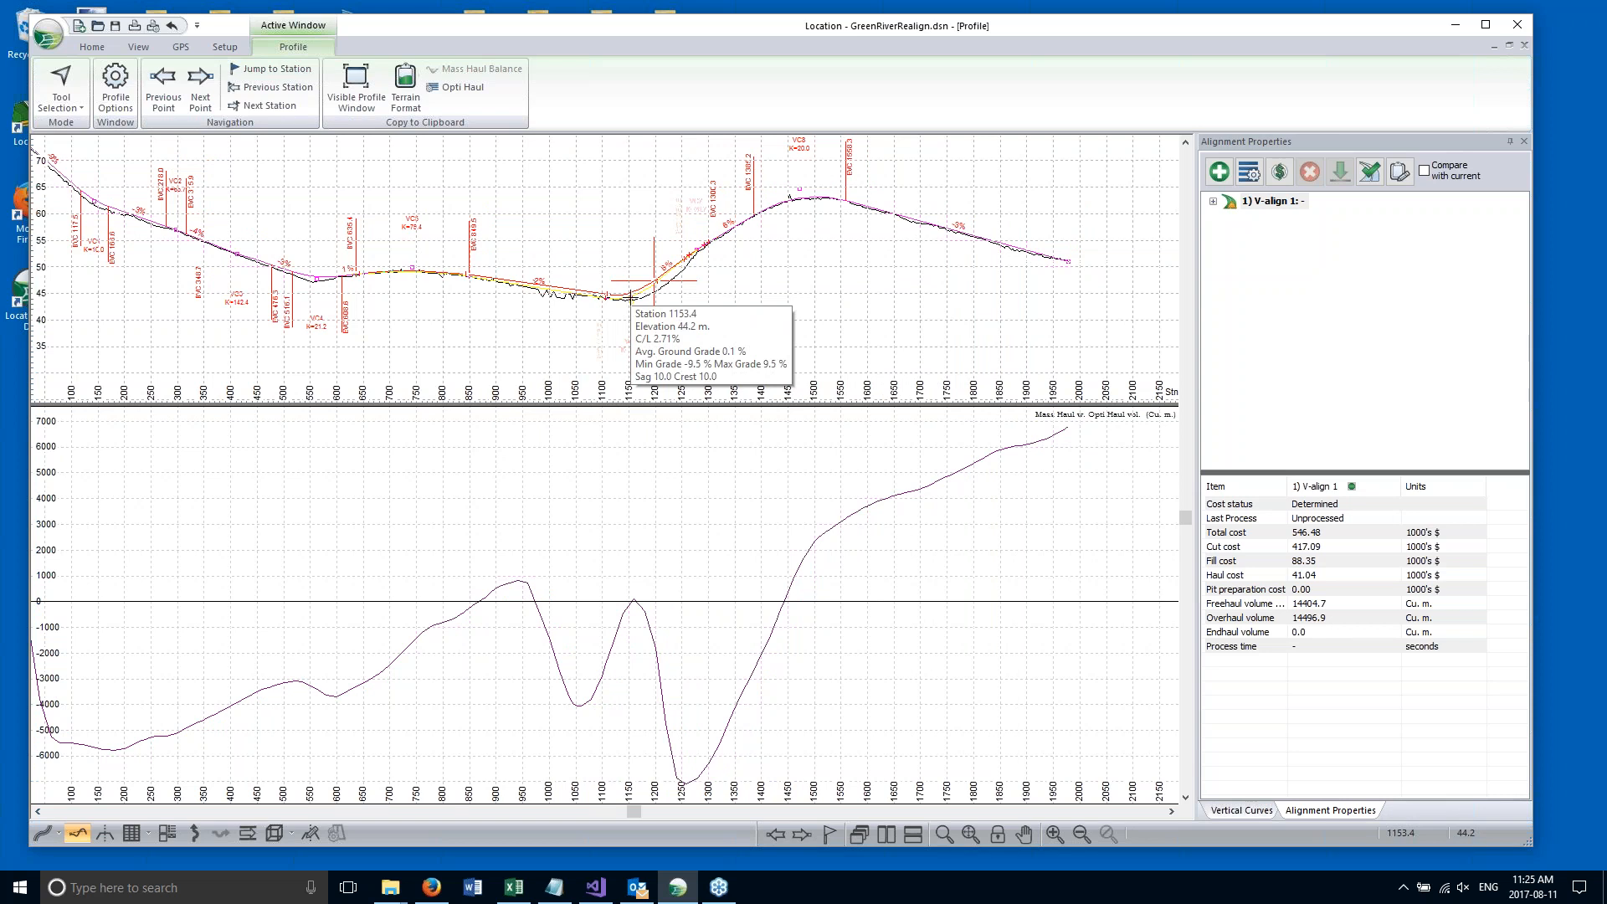
drag(631, 297, 630, 297)
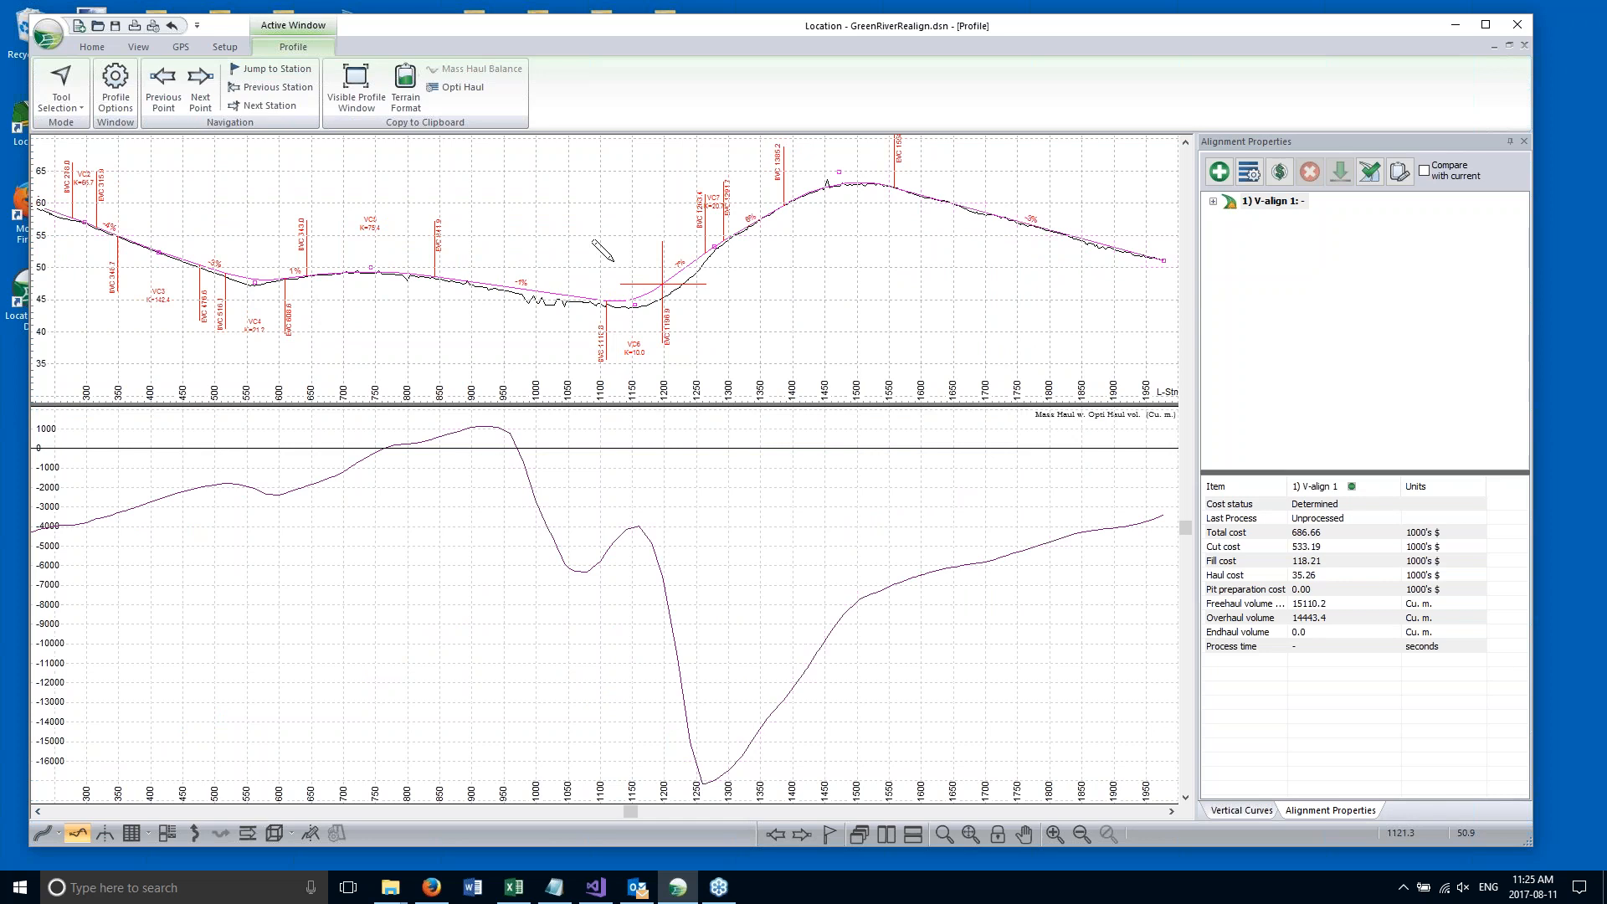
scroll(636, 304, up, 1)
drag(625, 302, 626, 303)
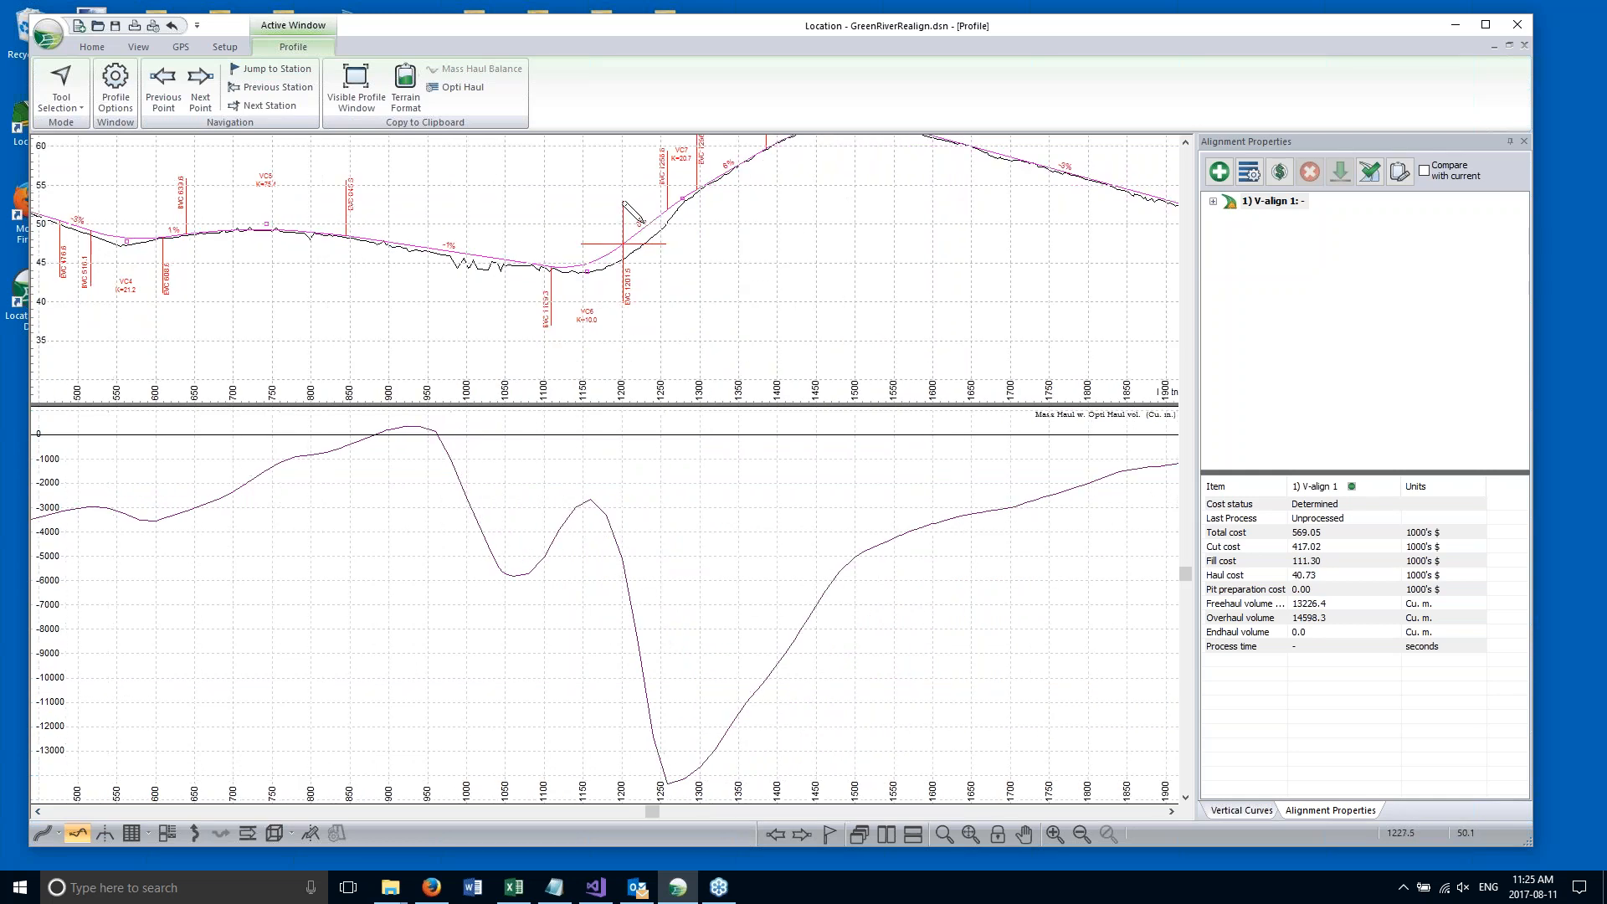
Check the end of the mass haul curve and nudge the intersection point near station 1150 slightly once more.
scroll(623, 202, down, 2)
scroll(693, 216, up, 1)
mouse_move(617, 266)
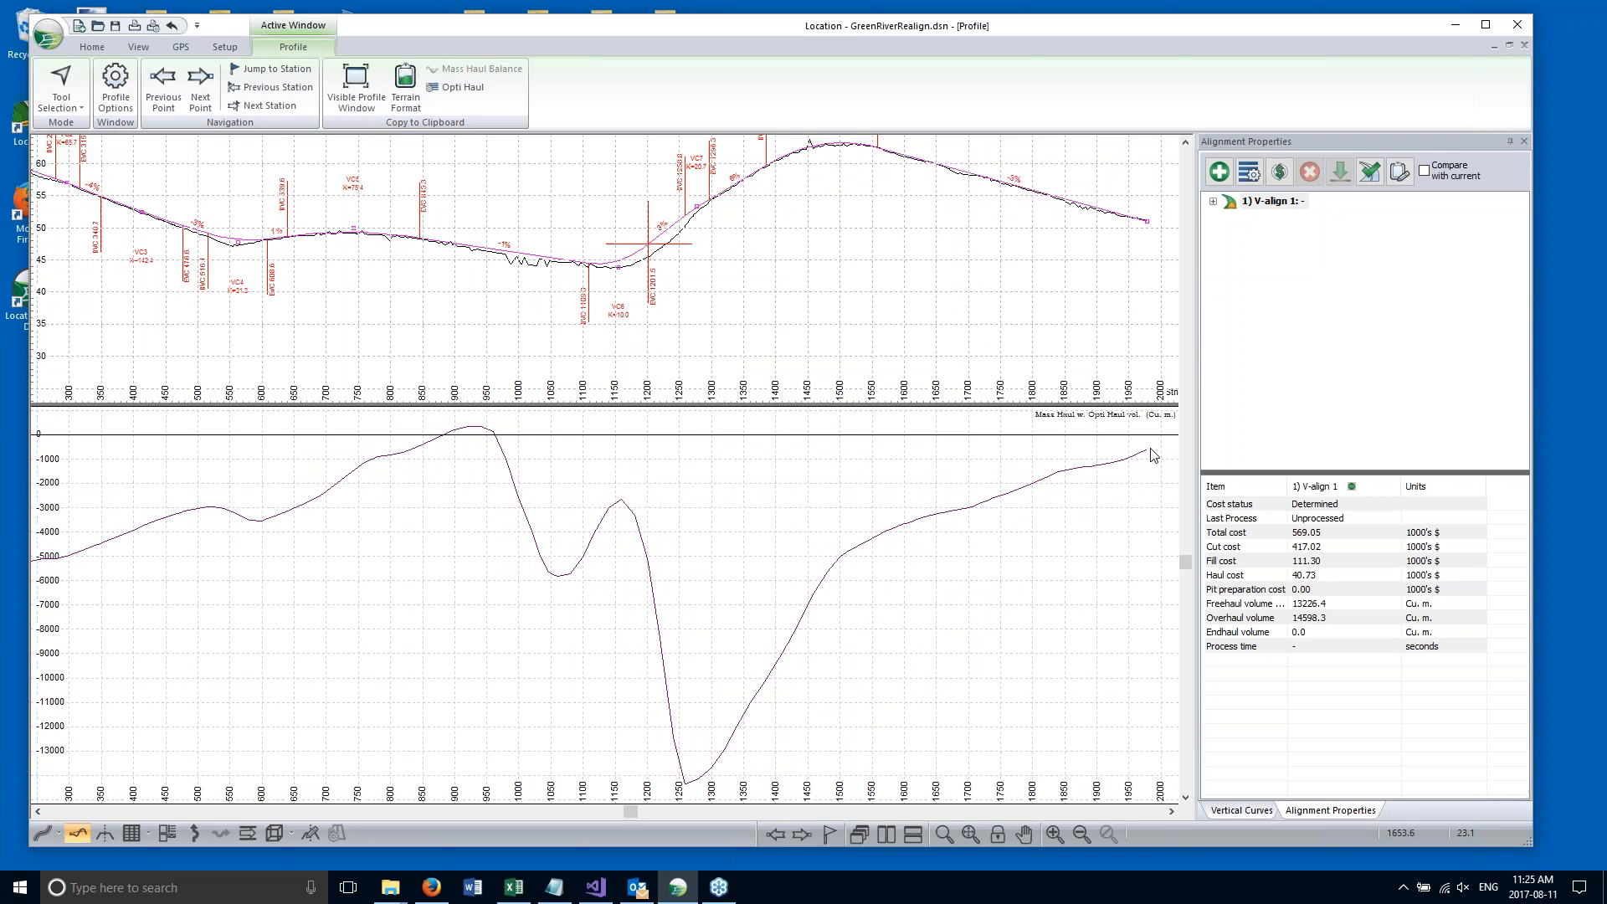
mouse_move(1151, 455)
drag(619, 269, 616, 269)
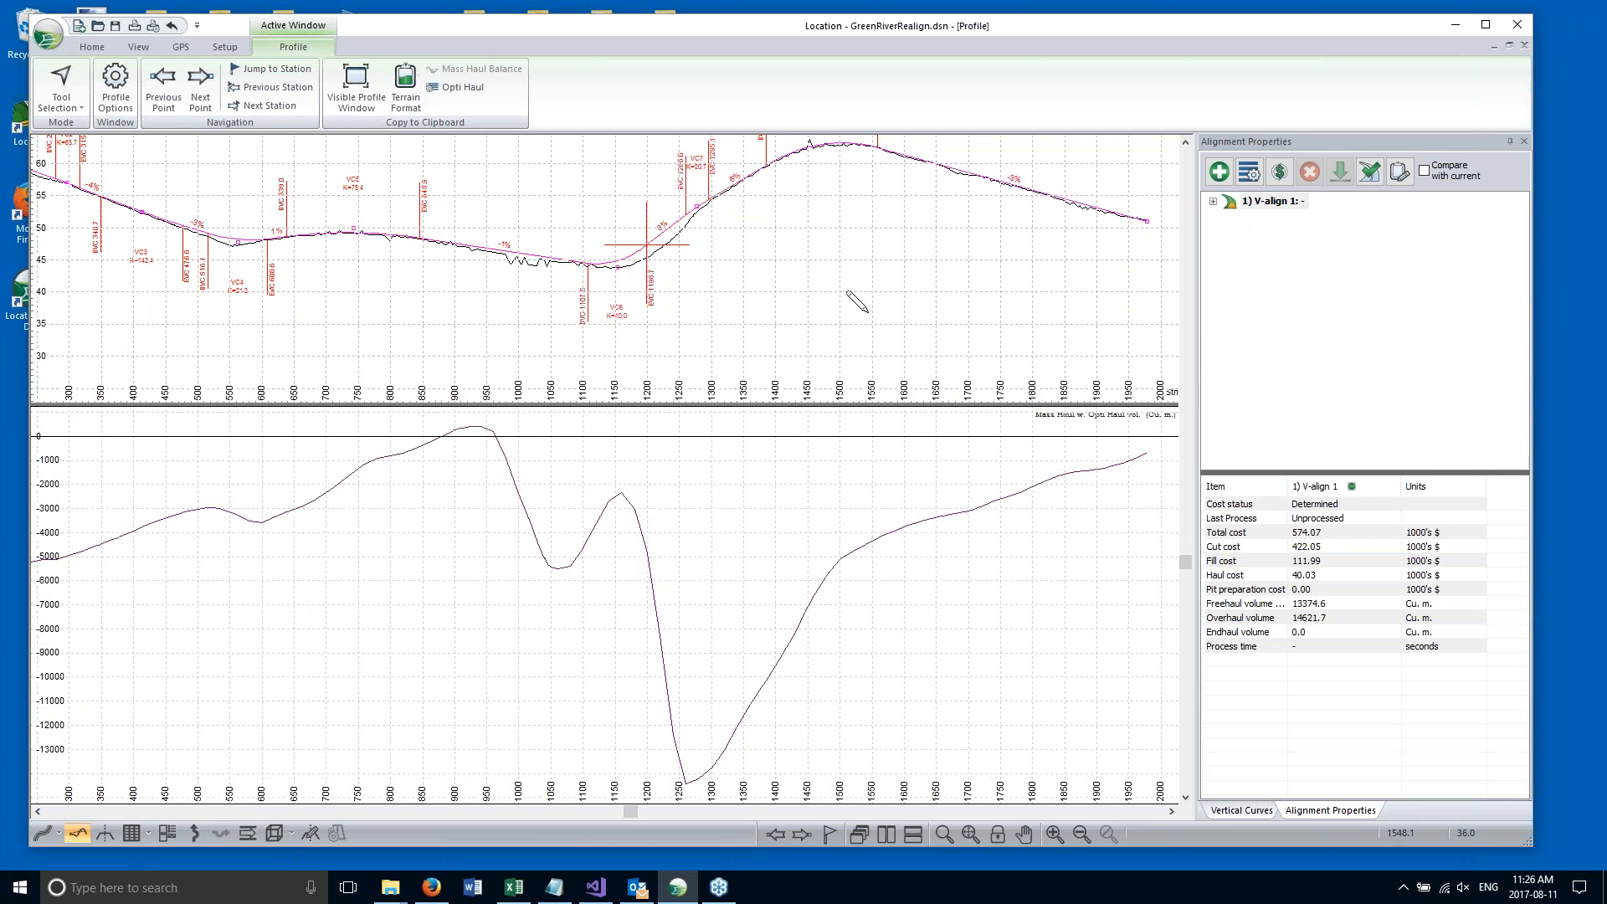
Examine the whole profile with its mass haul curve, giving the mass haul sub-window slightly more height.
drag(867, 314, 871, 318)
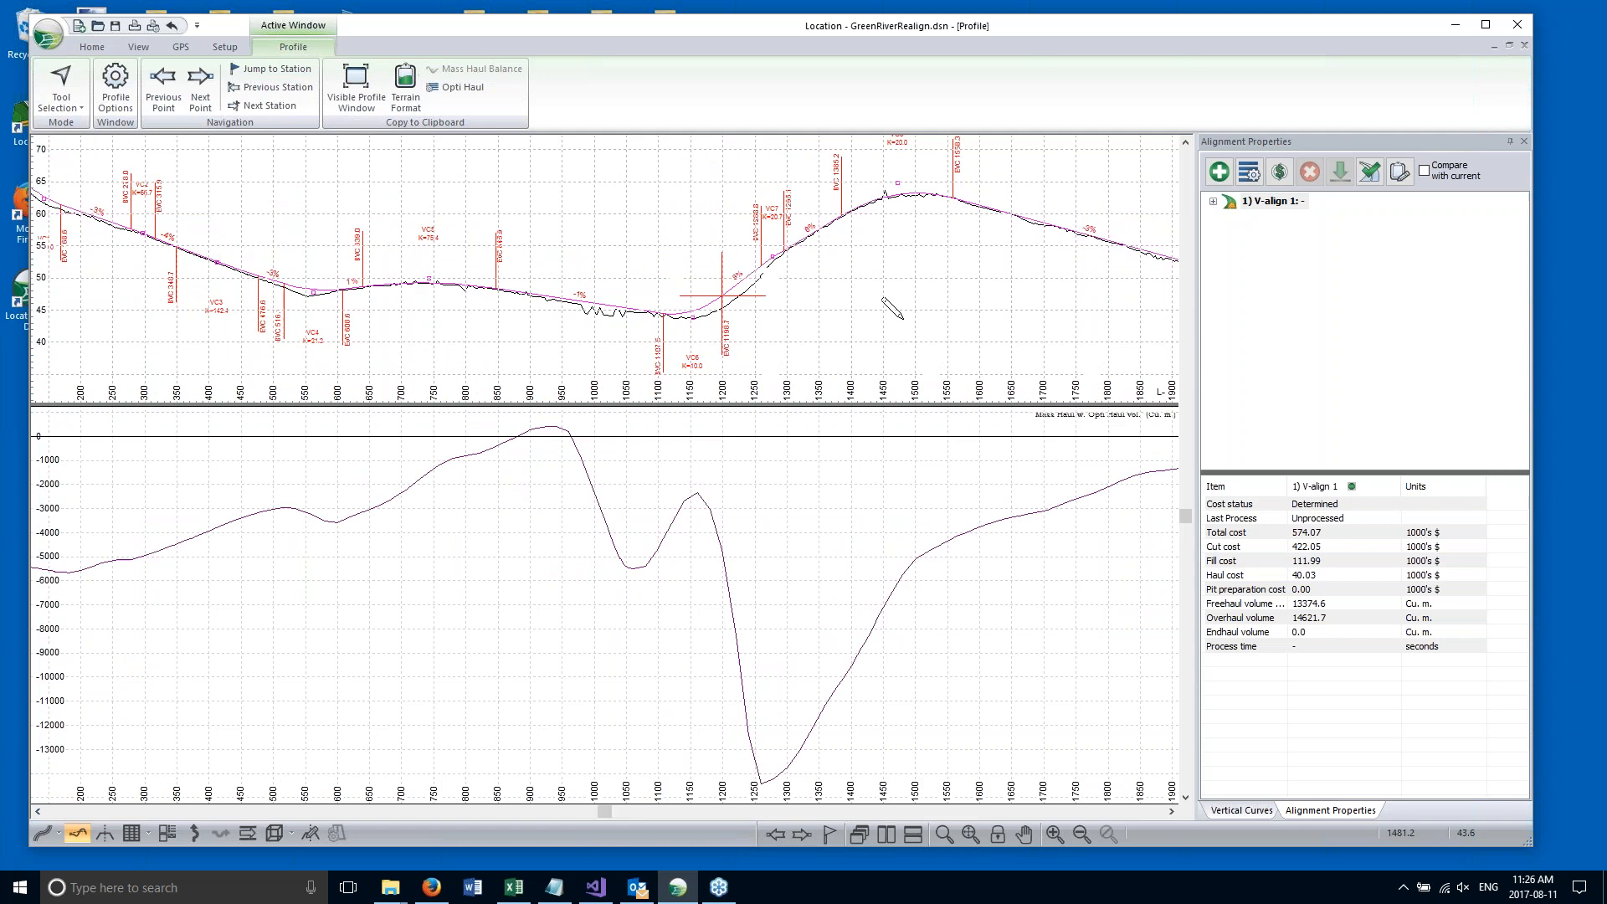
scroll(857, 337, down, 1)
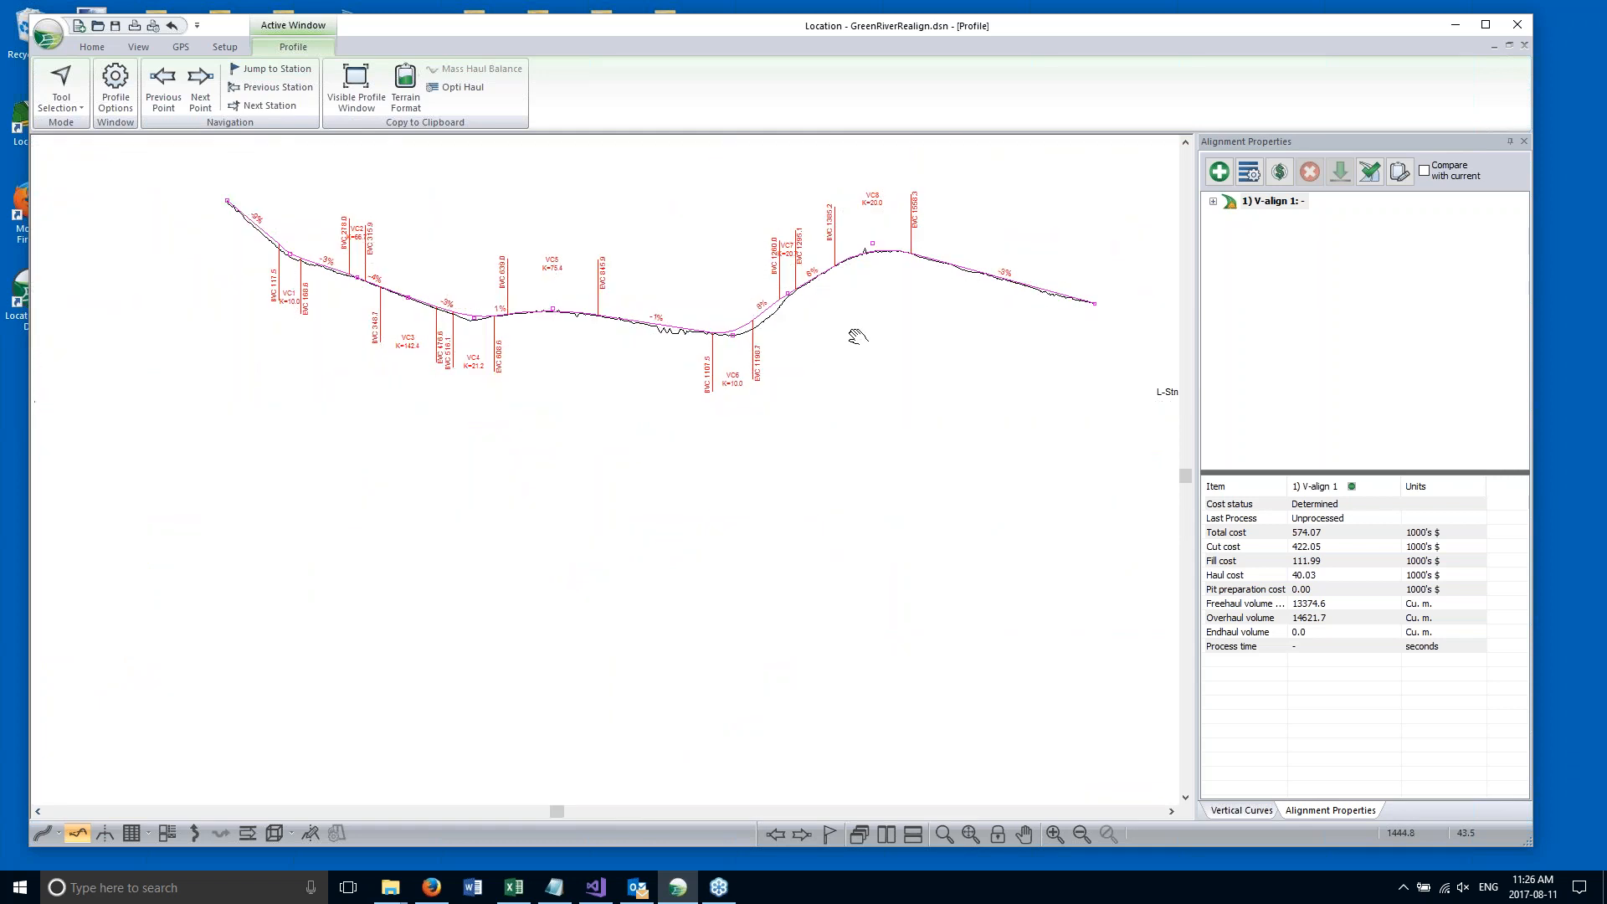
drag(857, 337, 832, 329)
scroll(450, 261, down, 1)
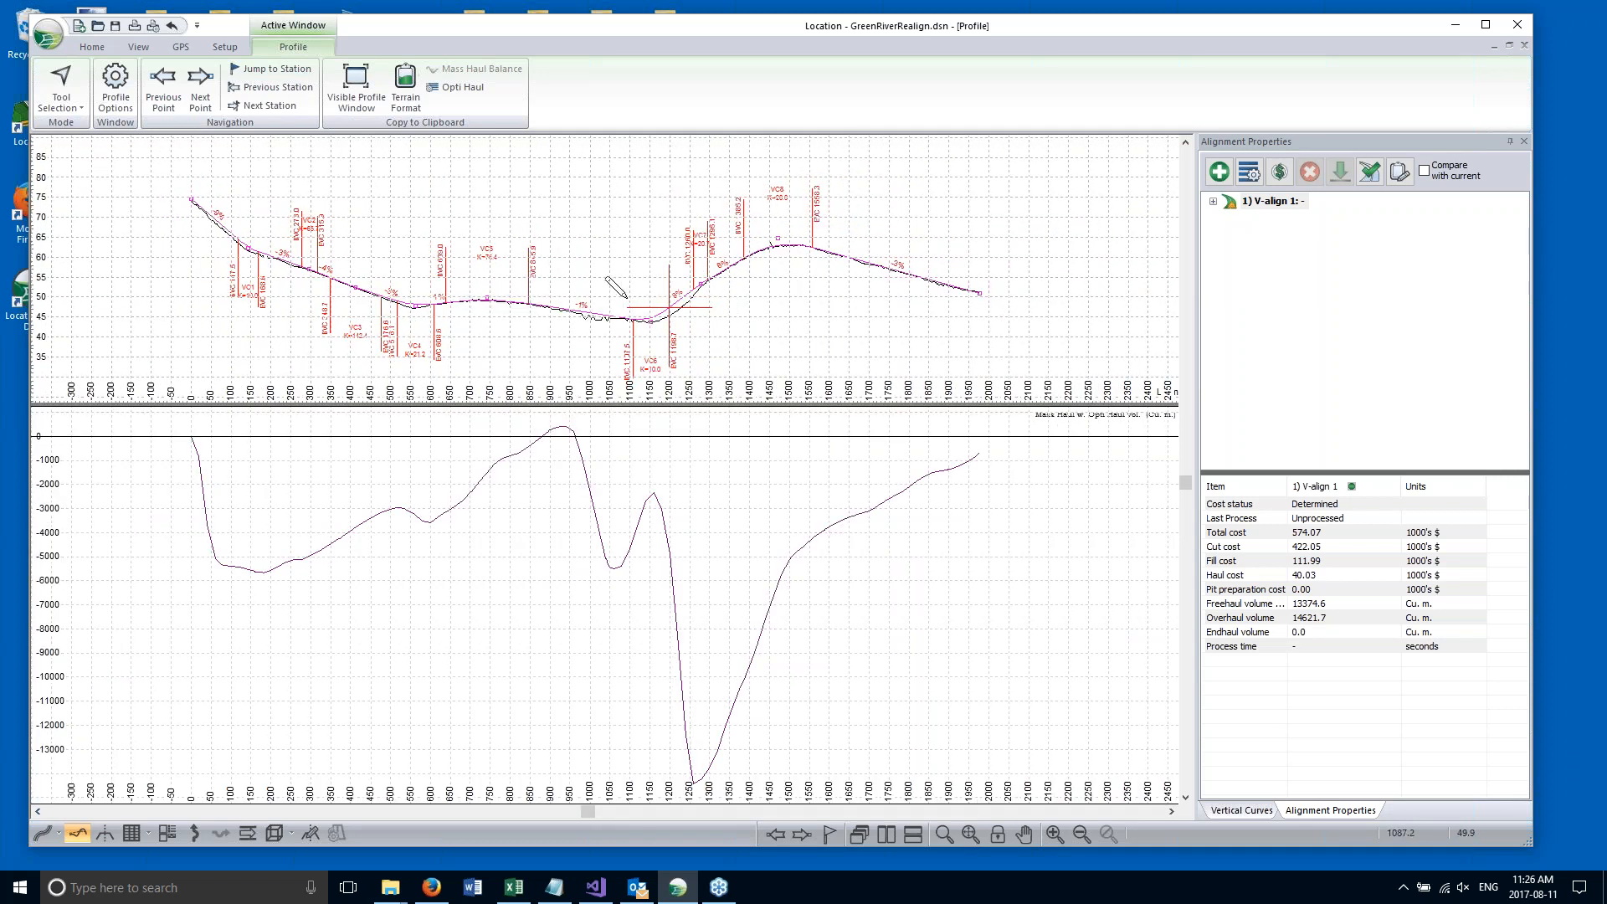
middle_drag(615, 239, 632, 241)
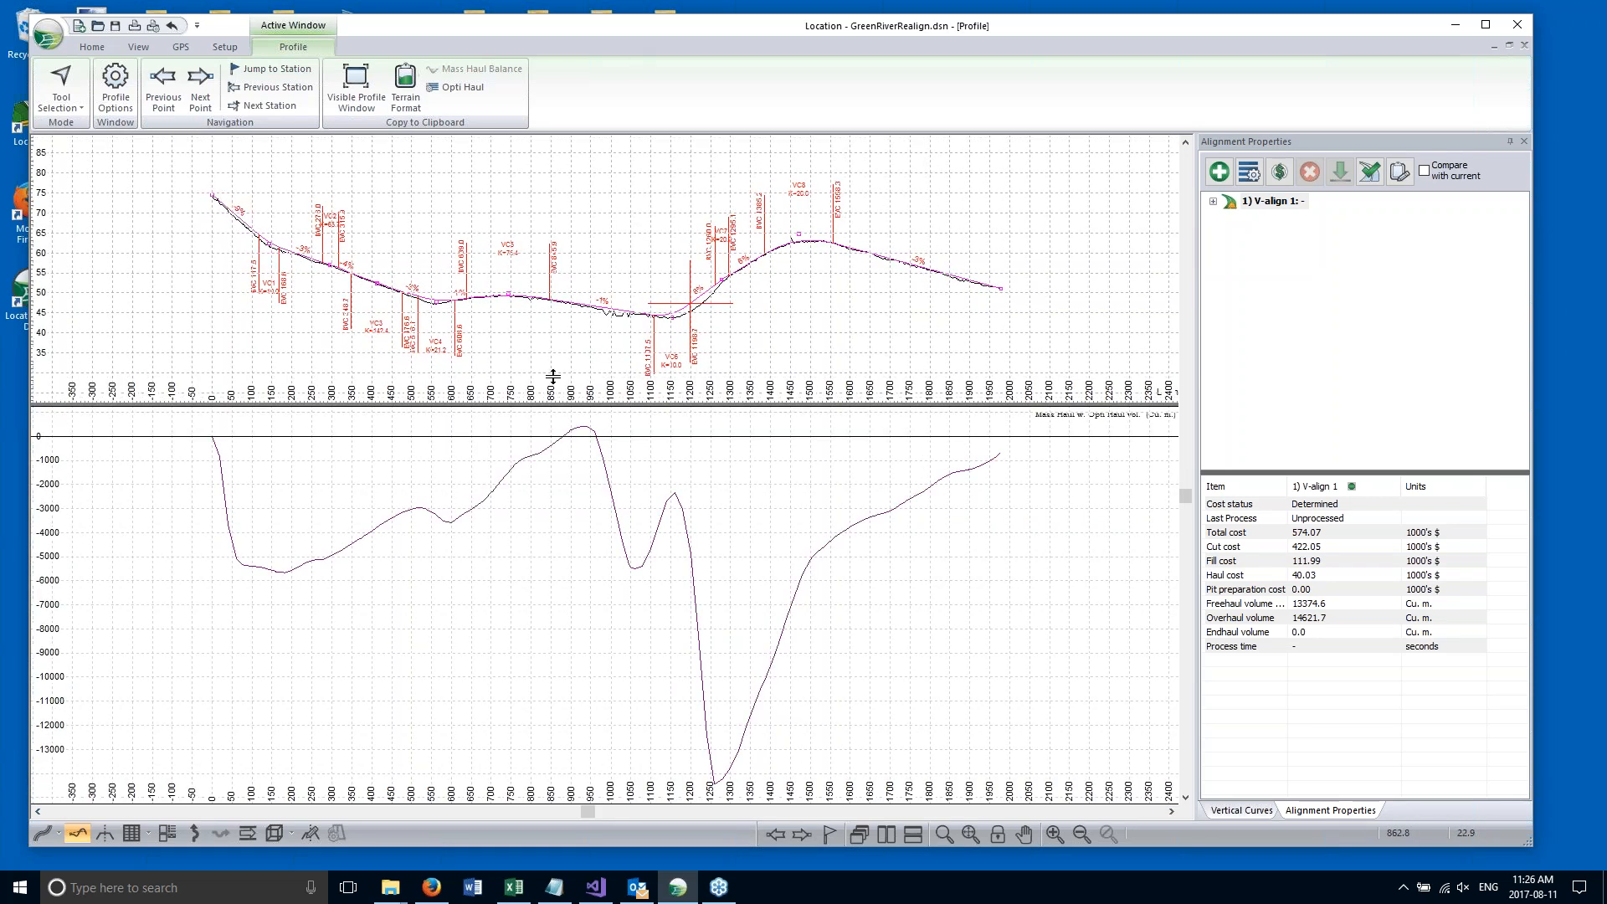
drag(552, 377, 540, 283)
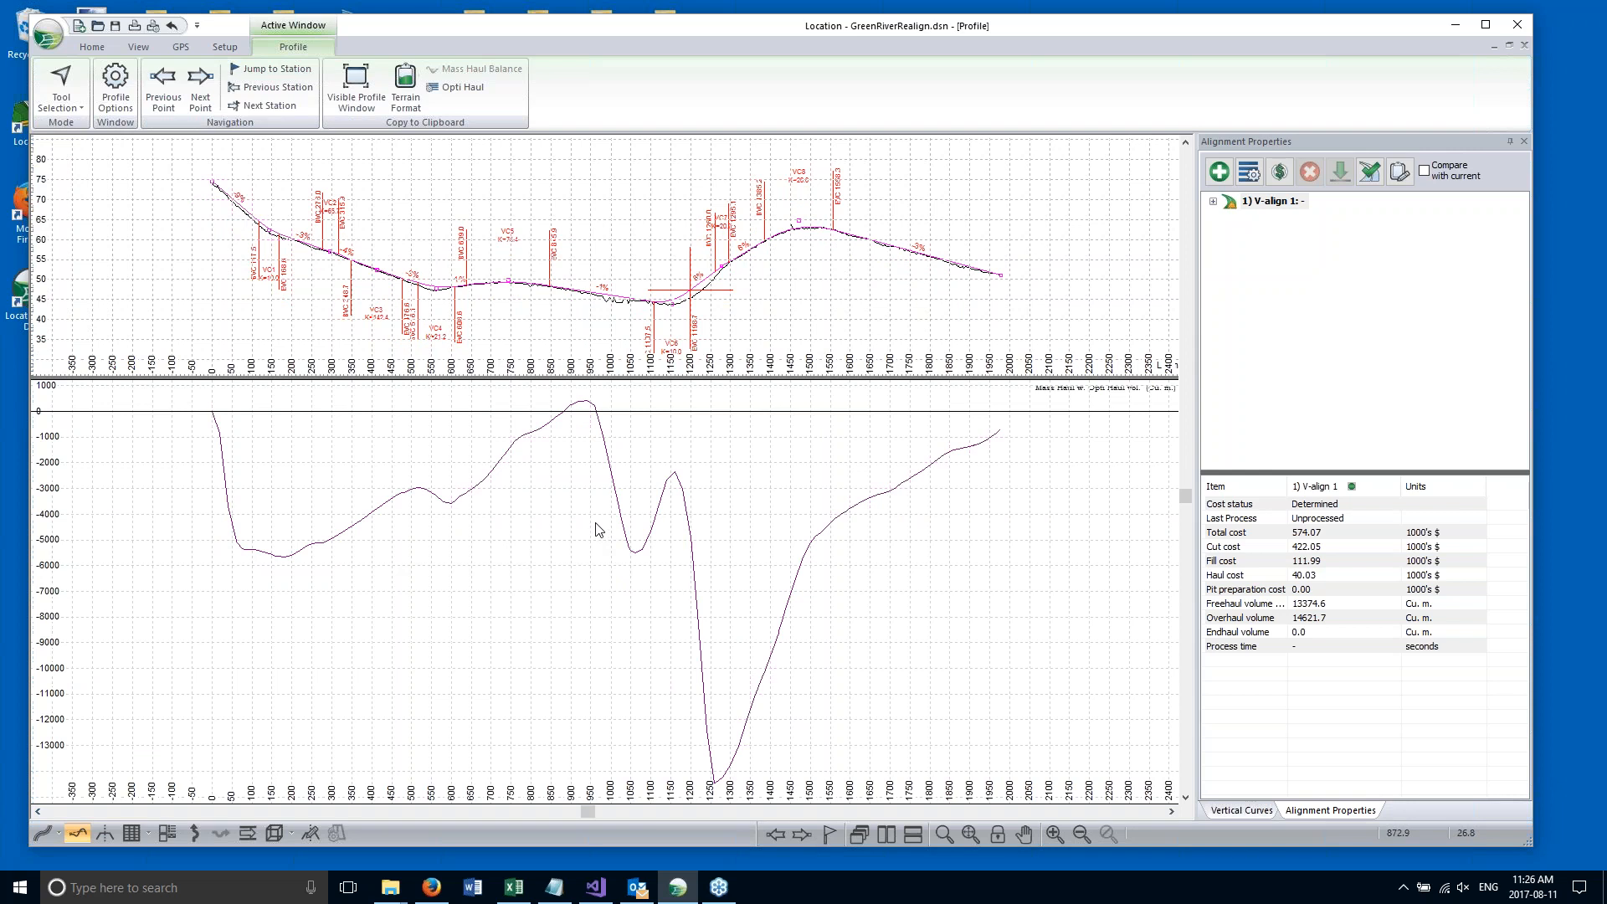
right_click(570, 561)
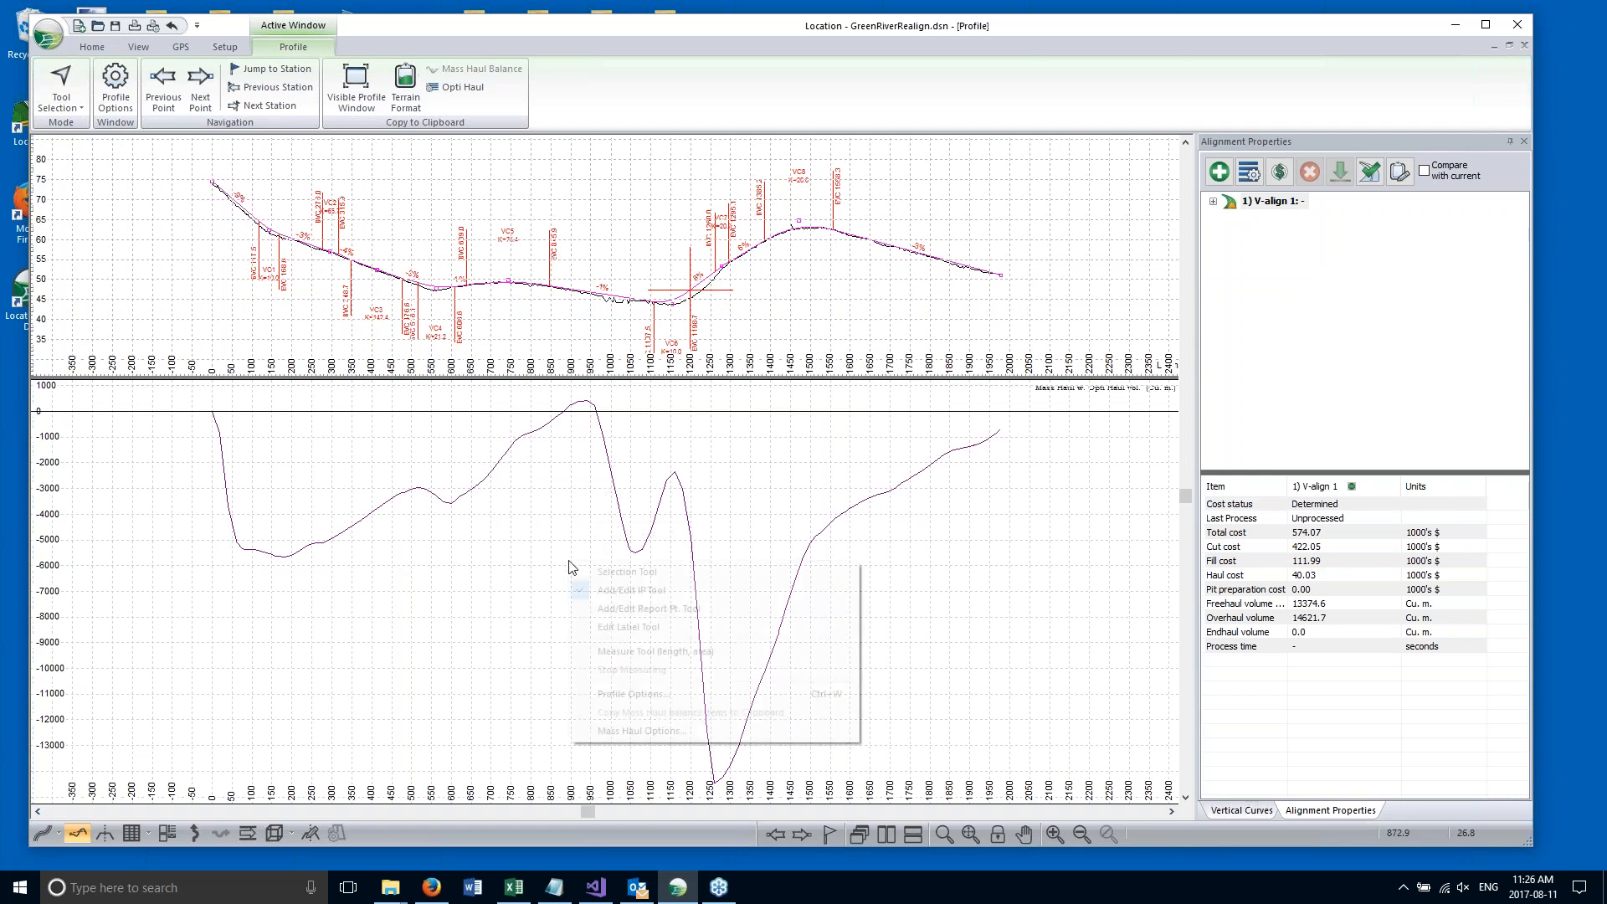
click(642, 731)
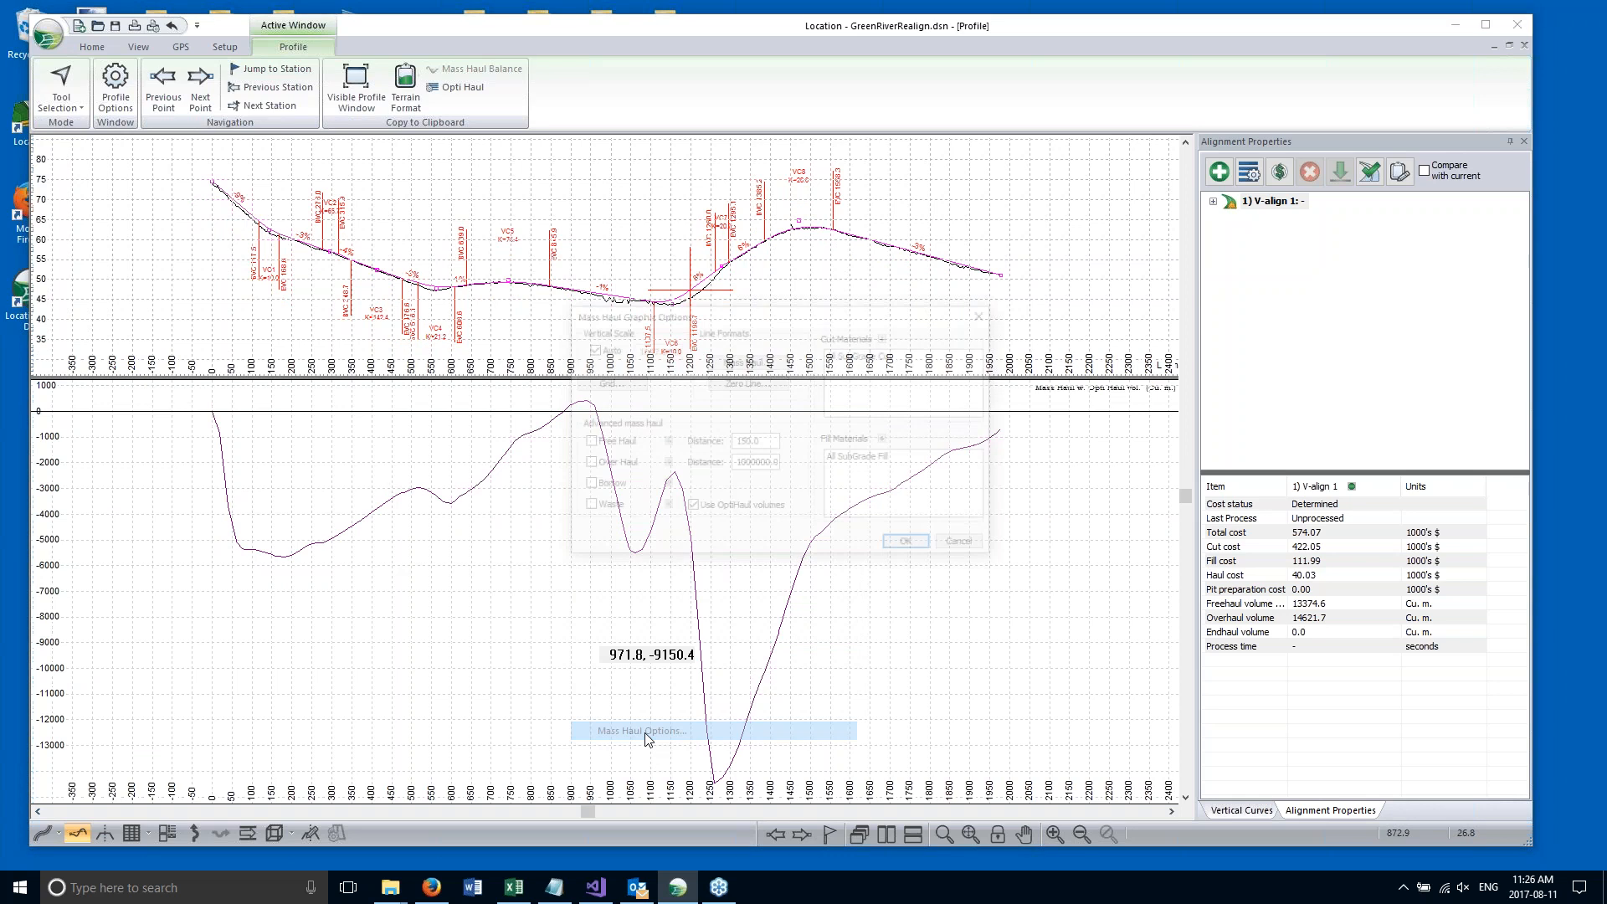
click(967, 546)
Add the Opt. Haul sub-window to the profile display and accept the profile window options.
right_click(921, 307)
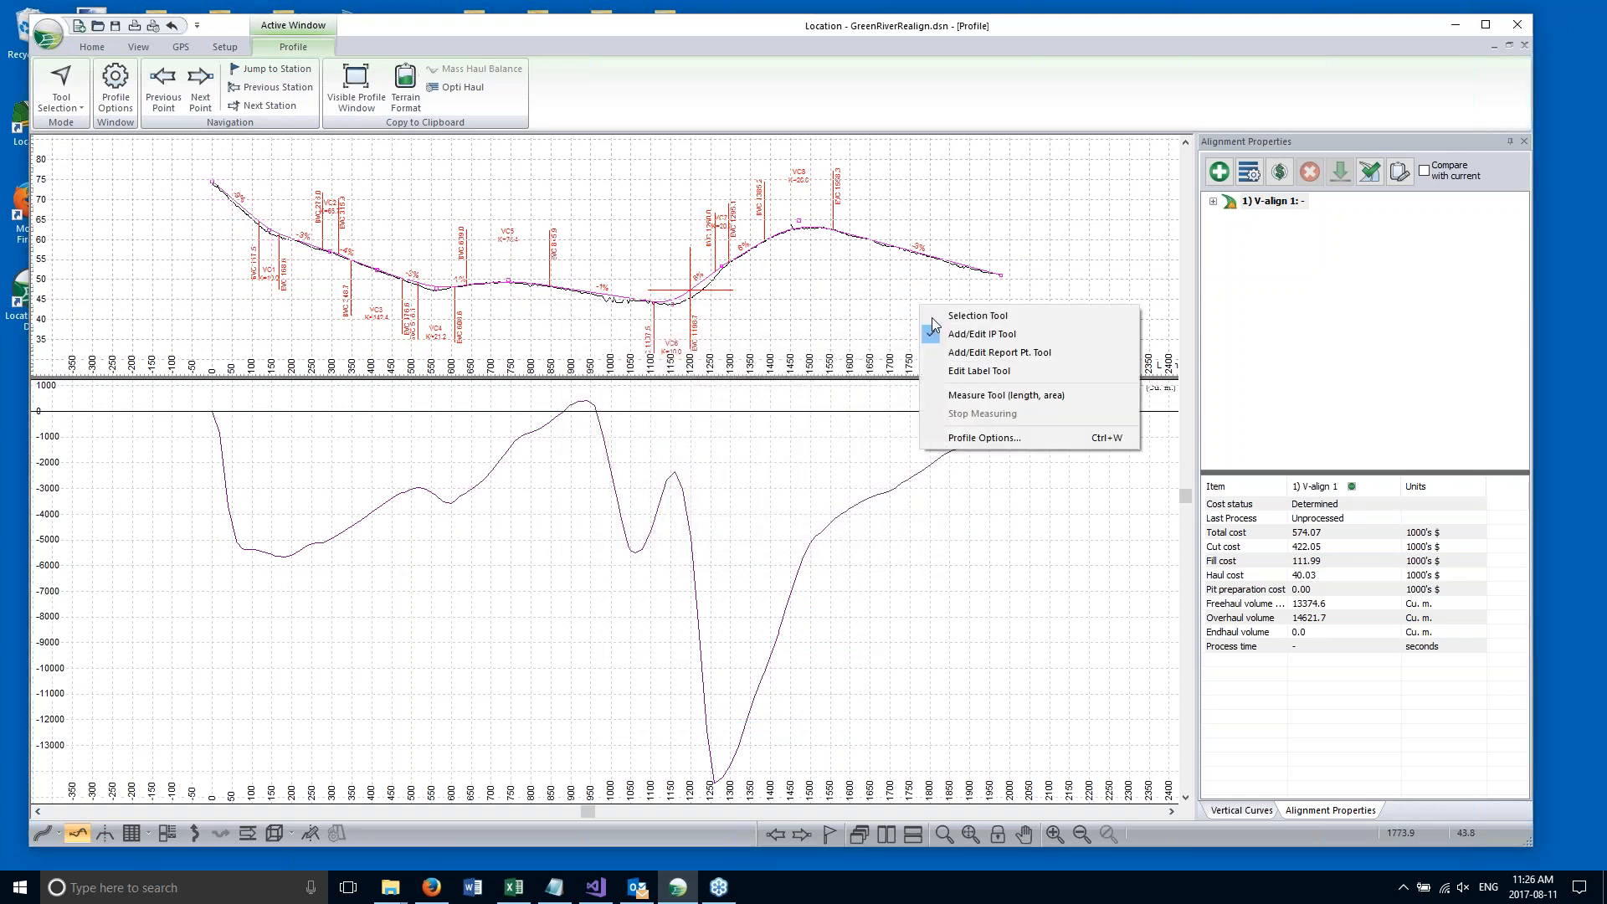
click(982, 444)
click(904, 515)
double_click(654, 447)
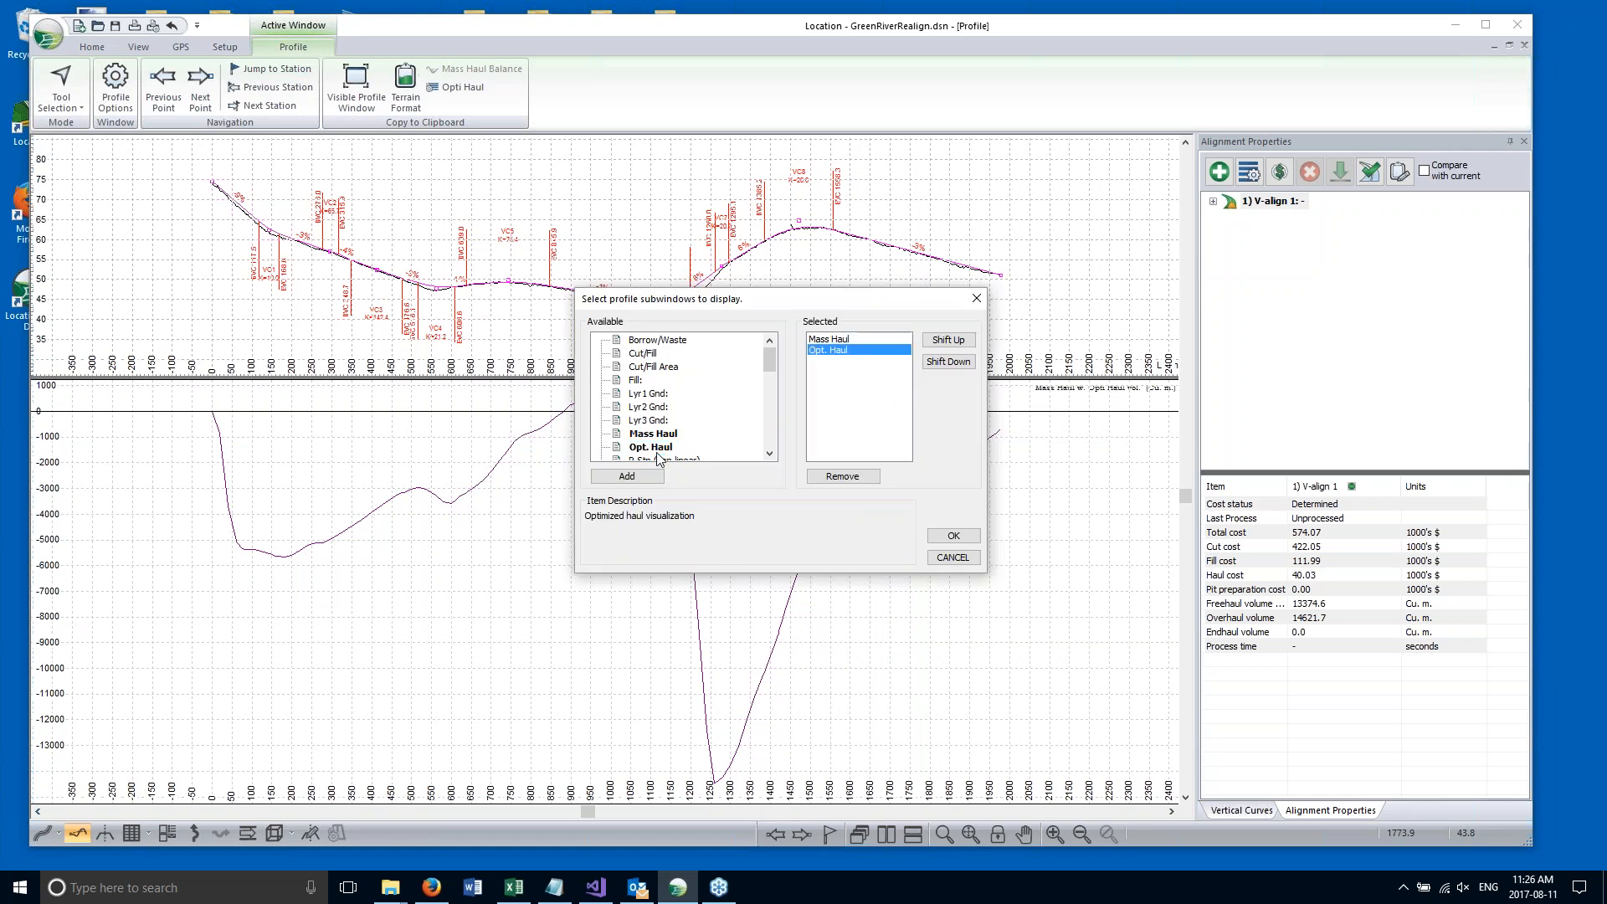
click(959, 540)
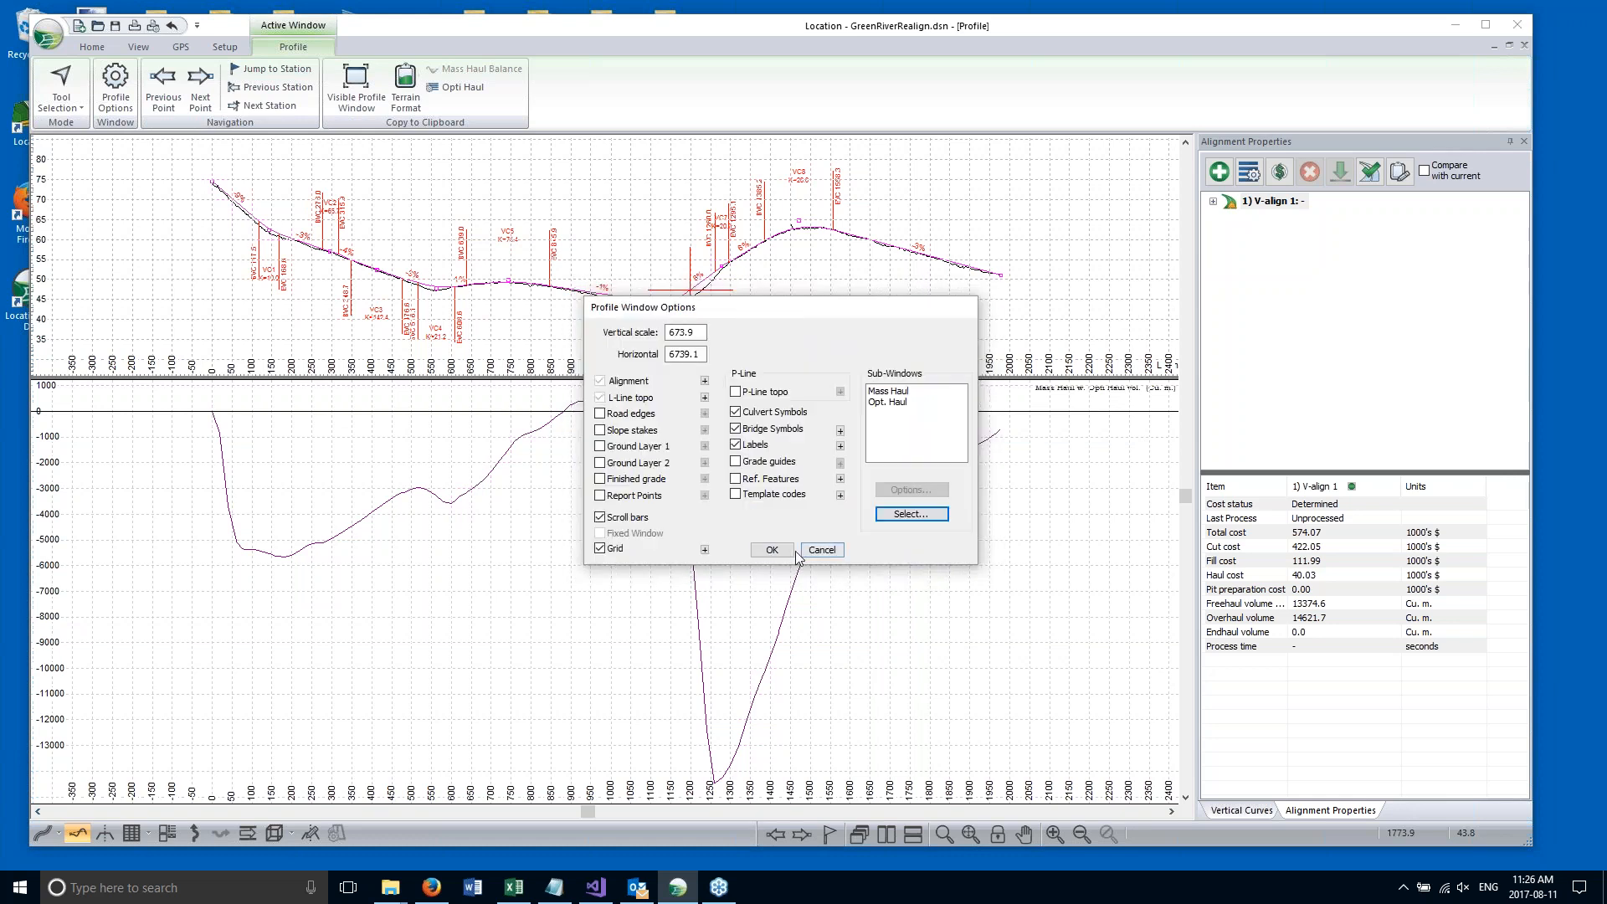
click(772, 550)
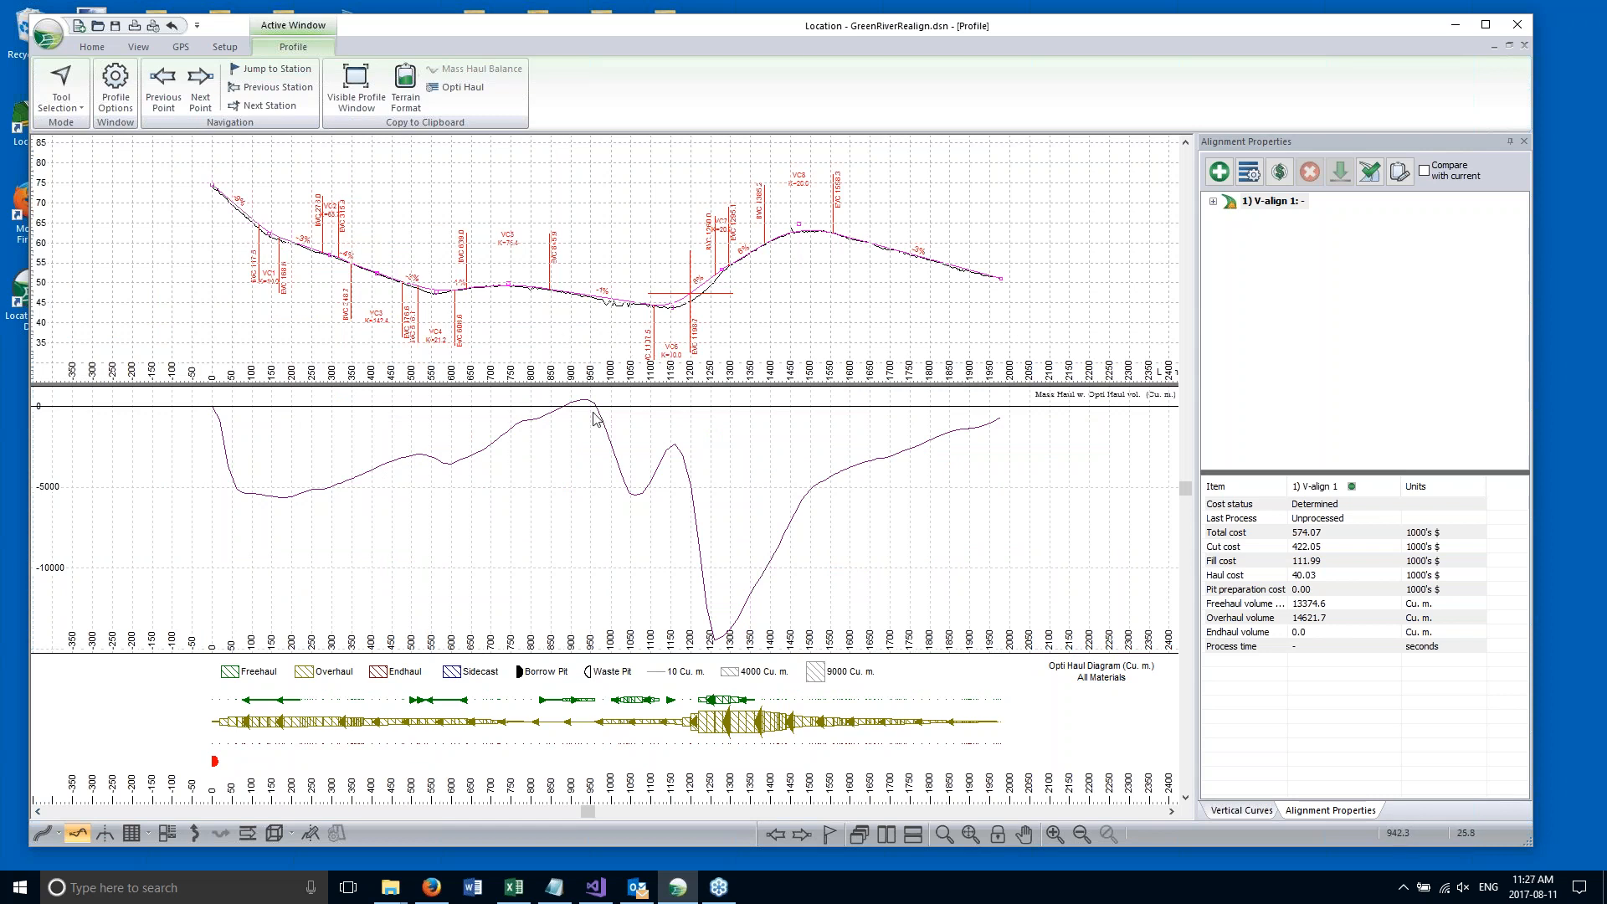
Enlarge the mass haul sub-window and compare its curve with the Opti Haul diagram along the full alignment.
drag(594, 319, 595, 269)
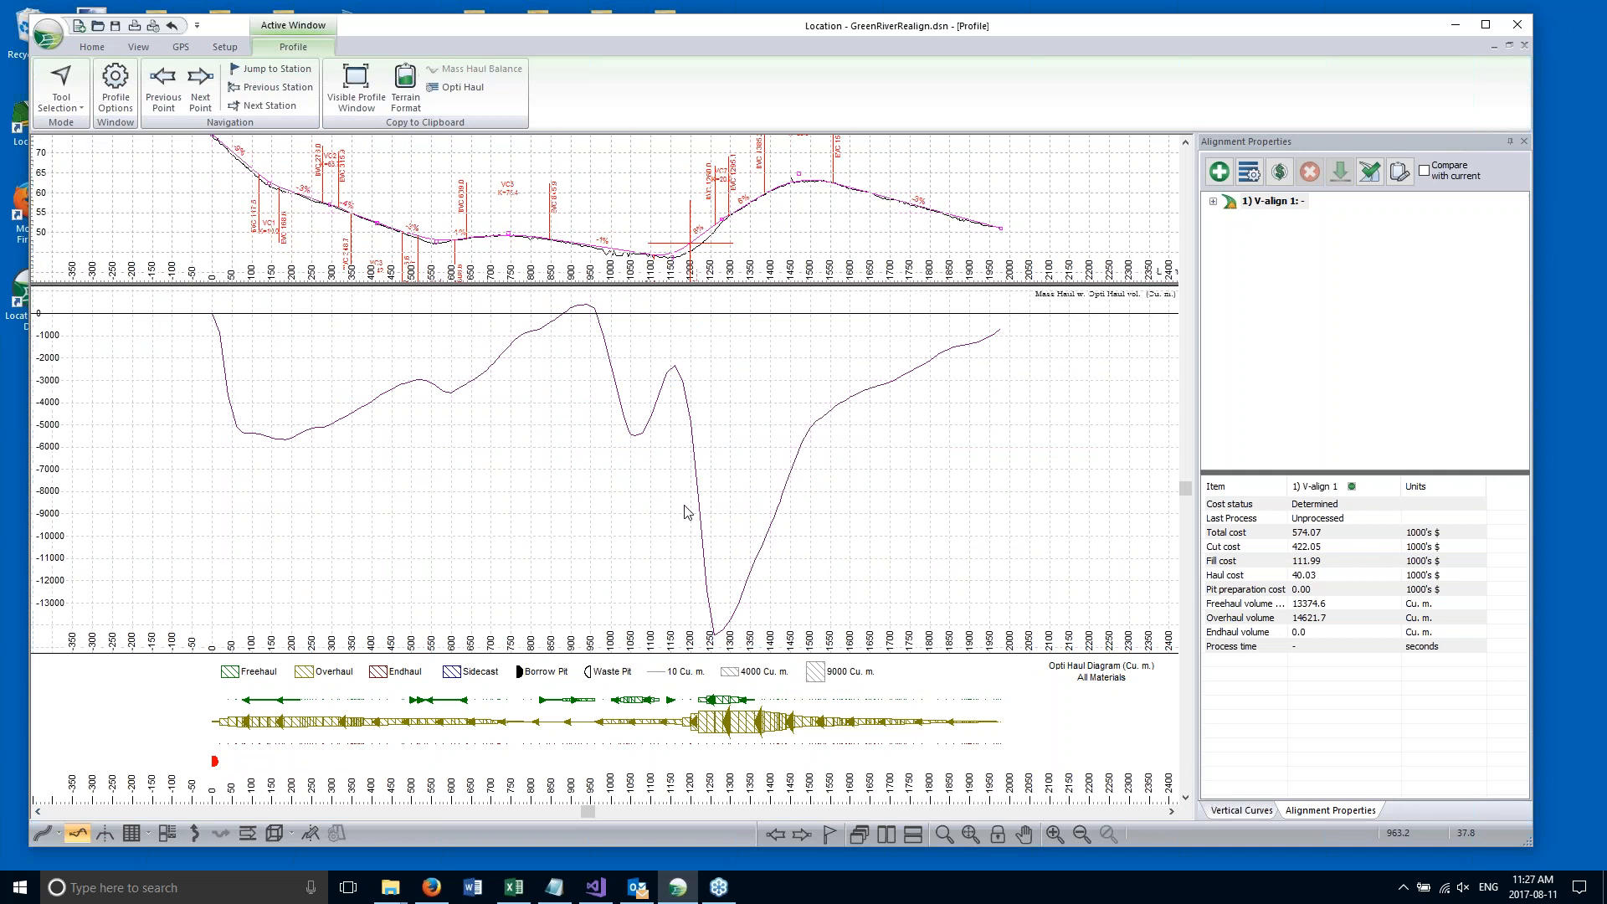
scroll(572, 420, down, 1)
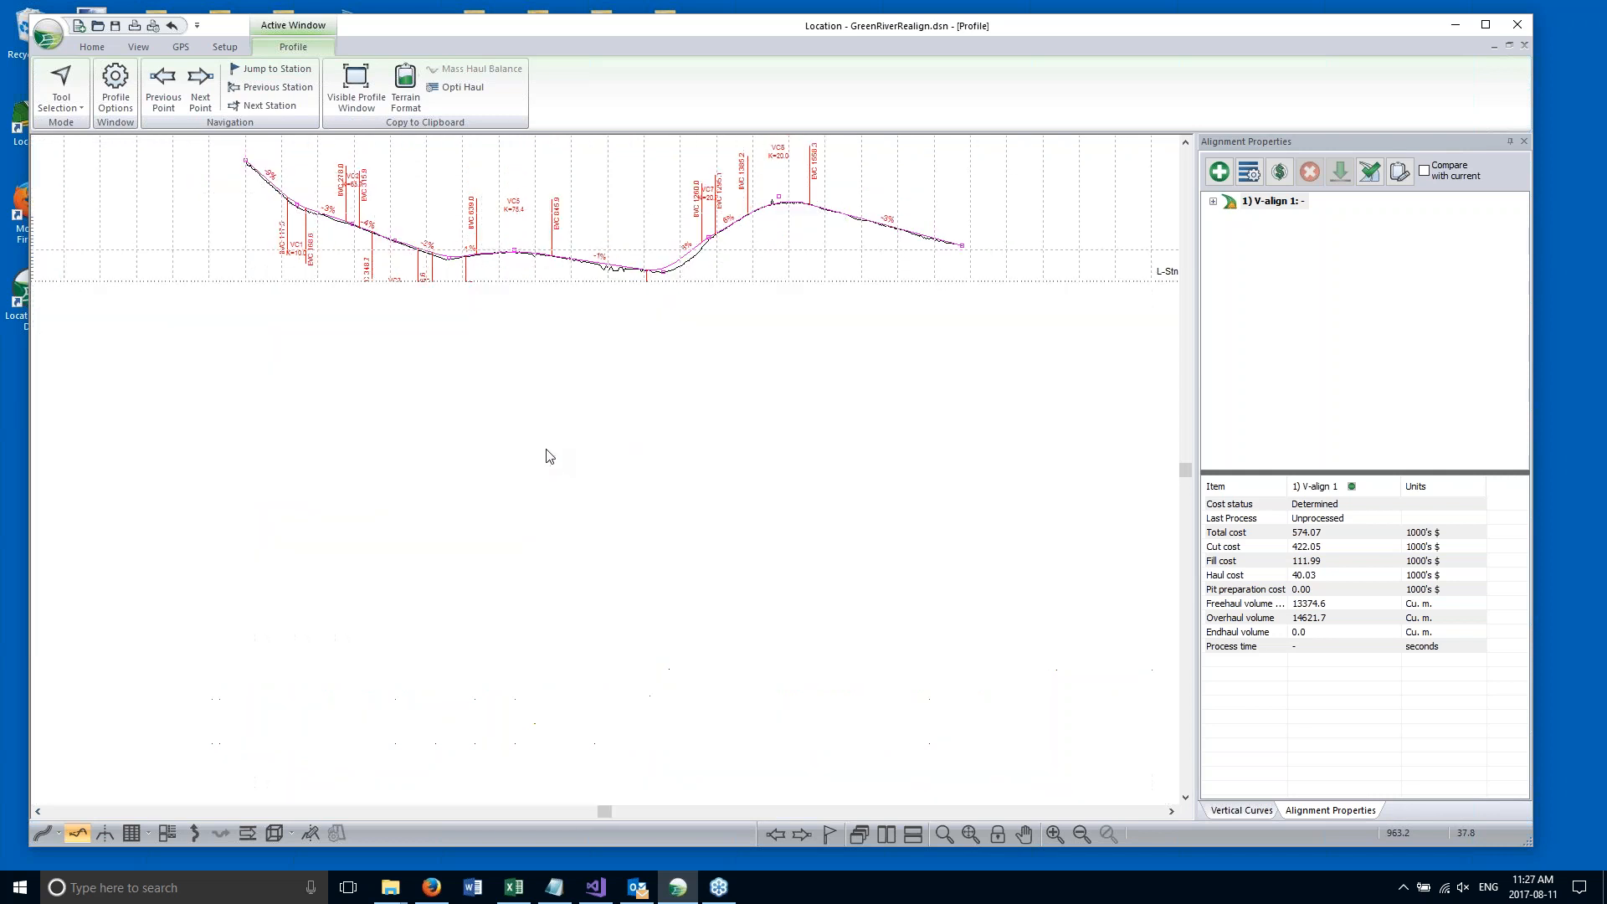
scroll(422, 427, up, 1)
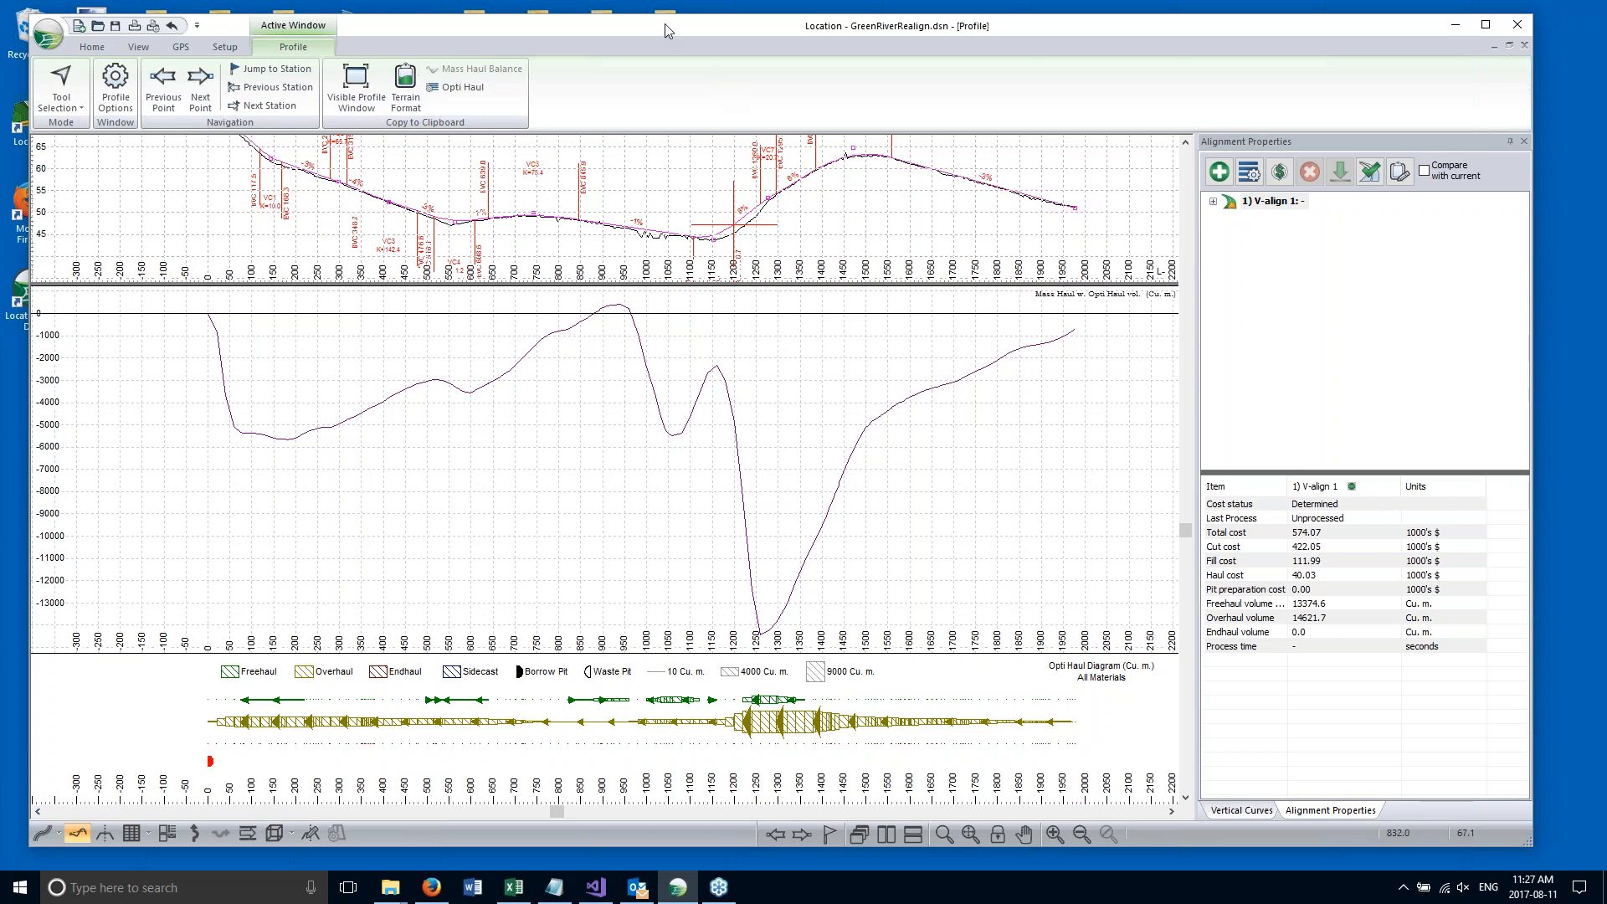
drag(664, 23, 670, 20)
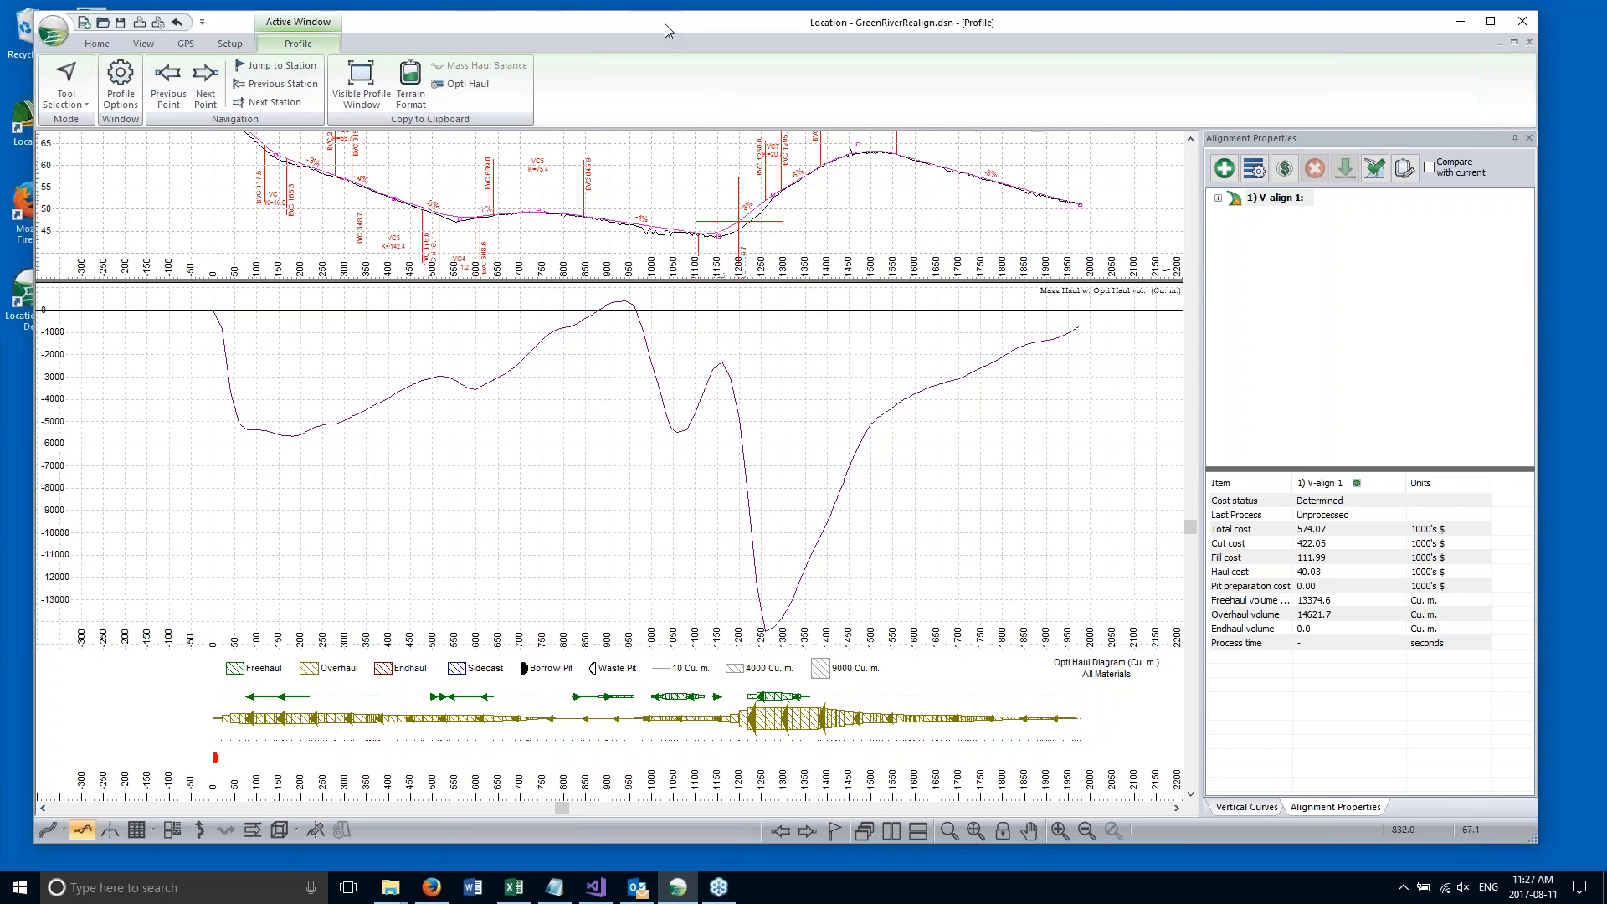
Examine the subgrade fill material choices for range assignment, trying FR Fractured Rock (Q4), and leave without applying.
click(96, 47)
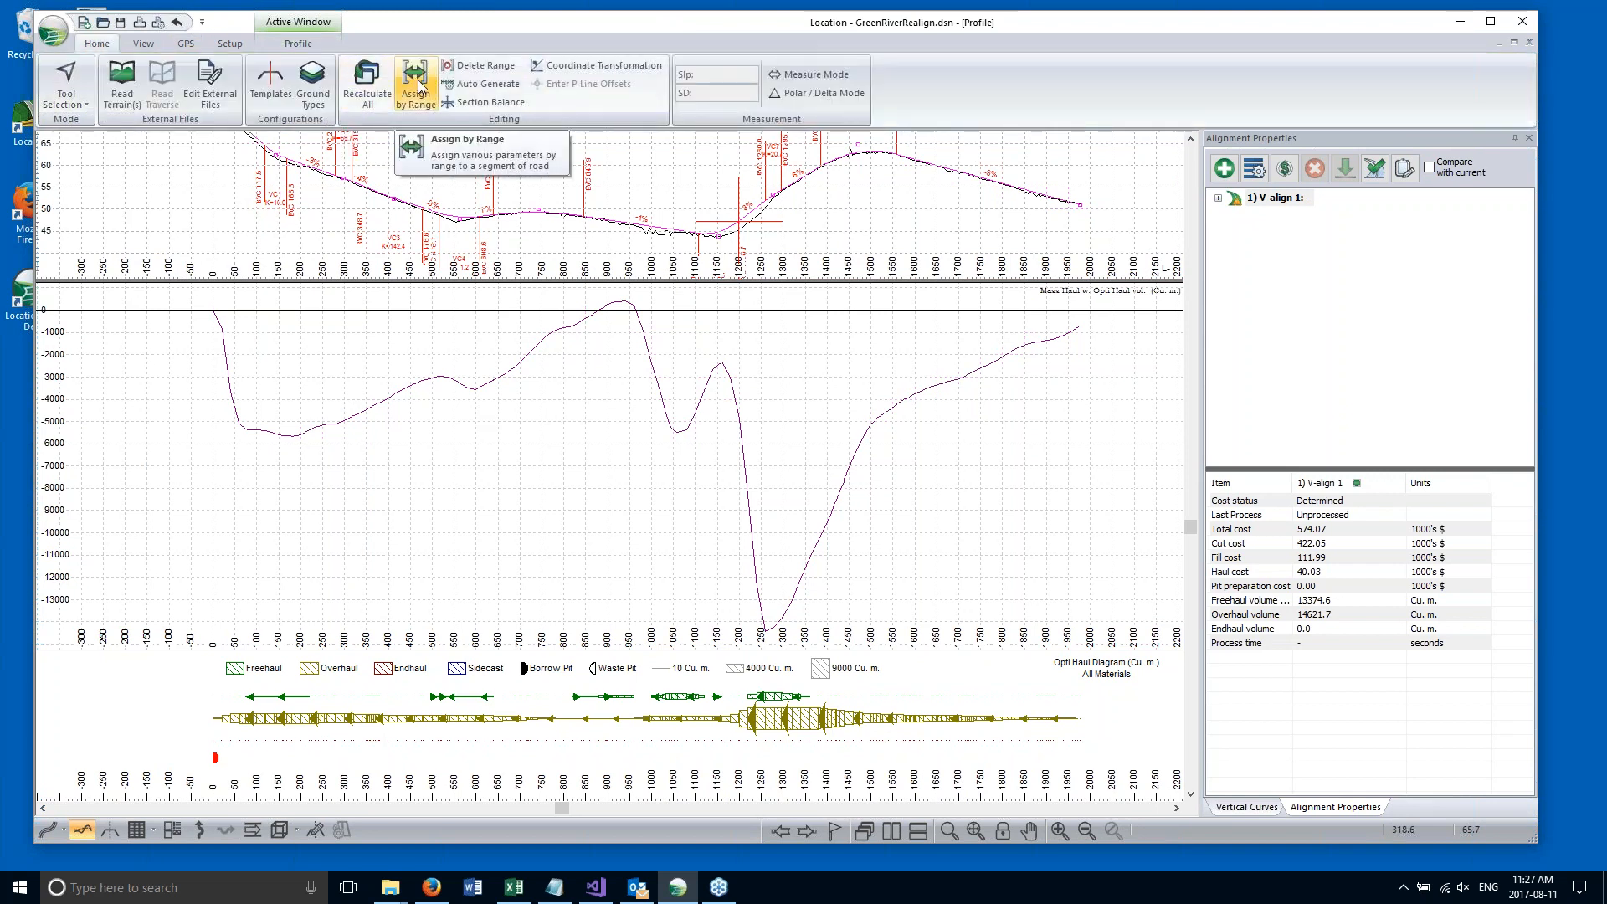
click(442, 106)
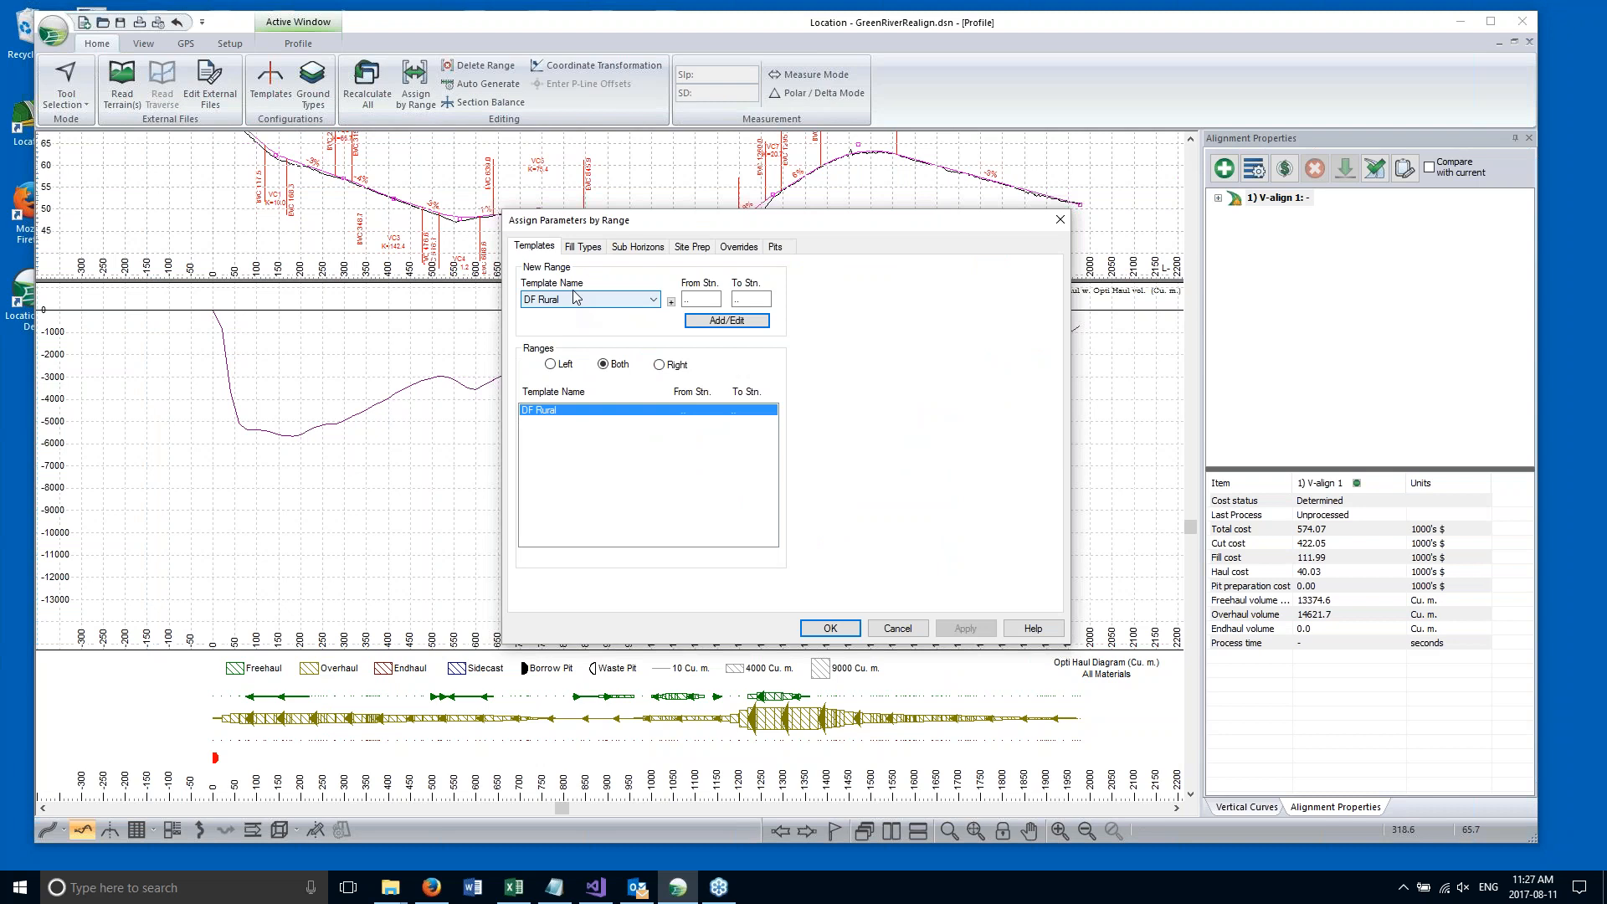
click(589, 254)
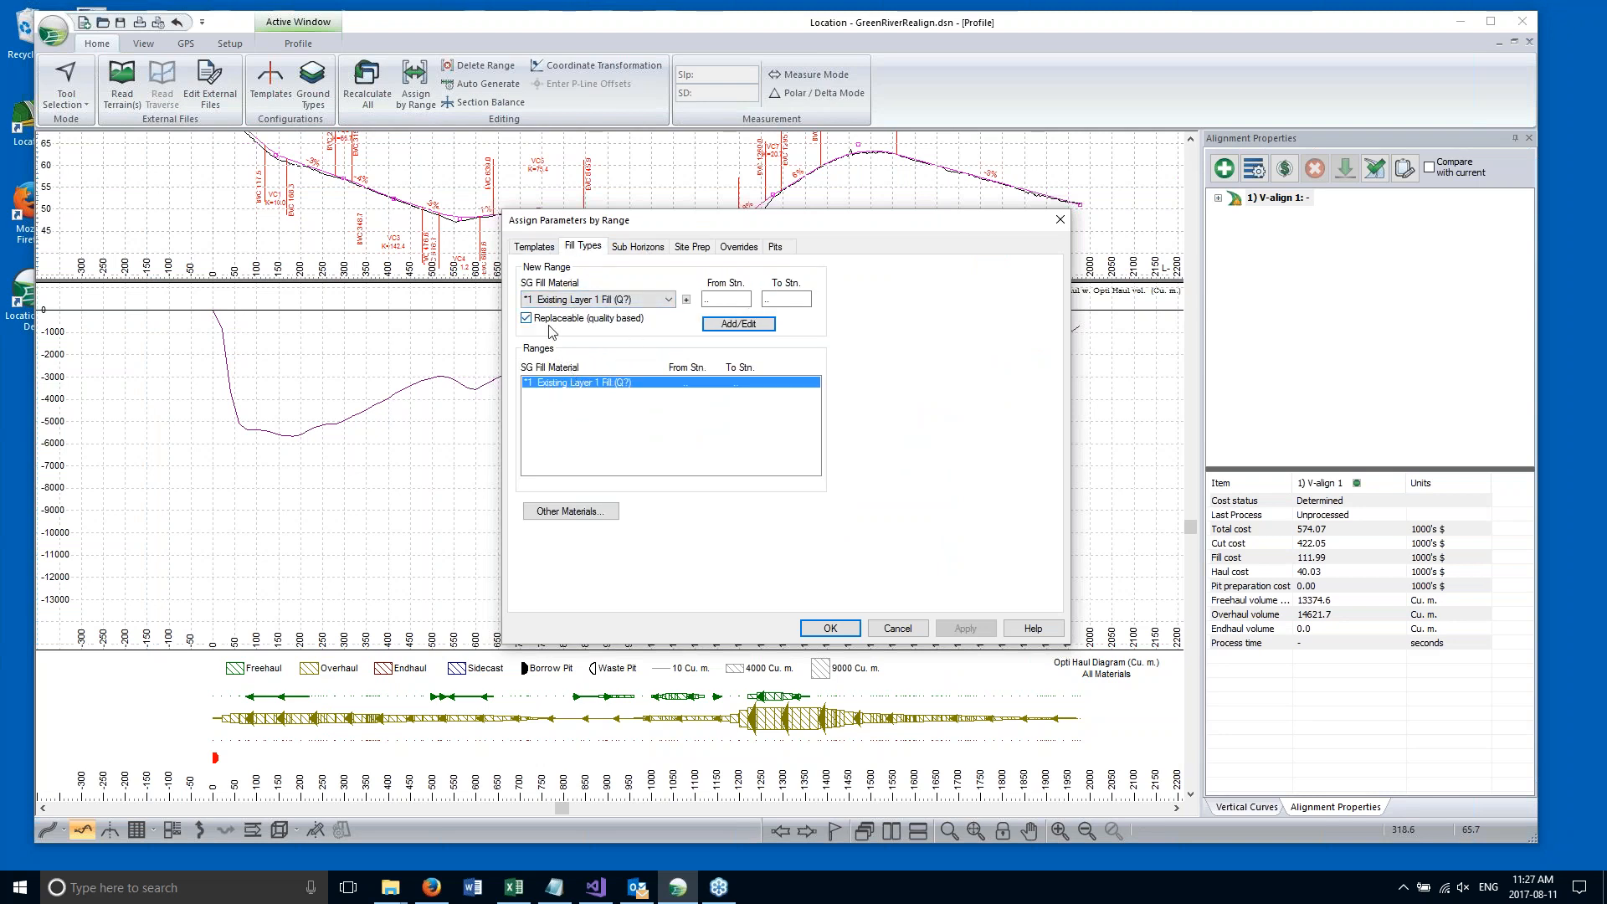
click(668, 300)
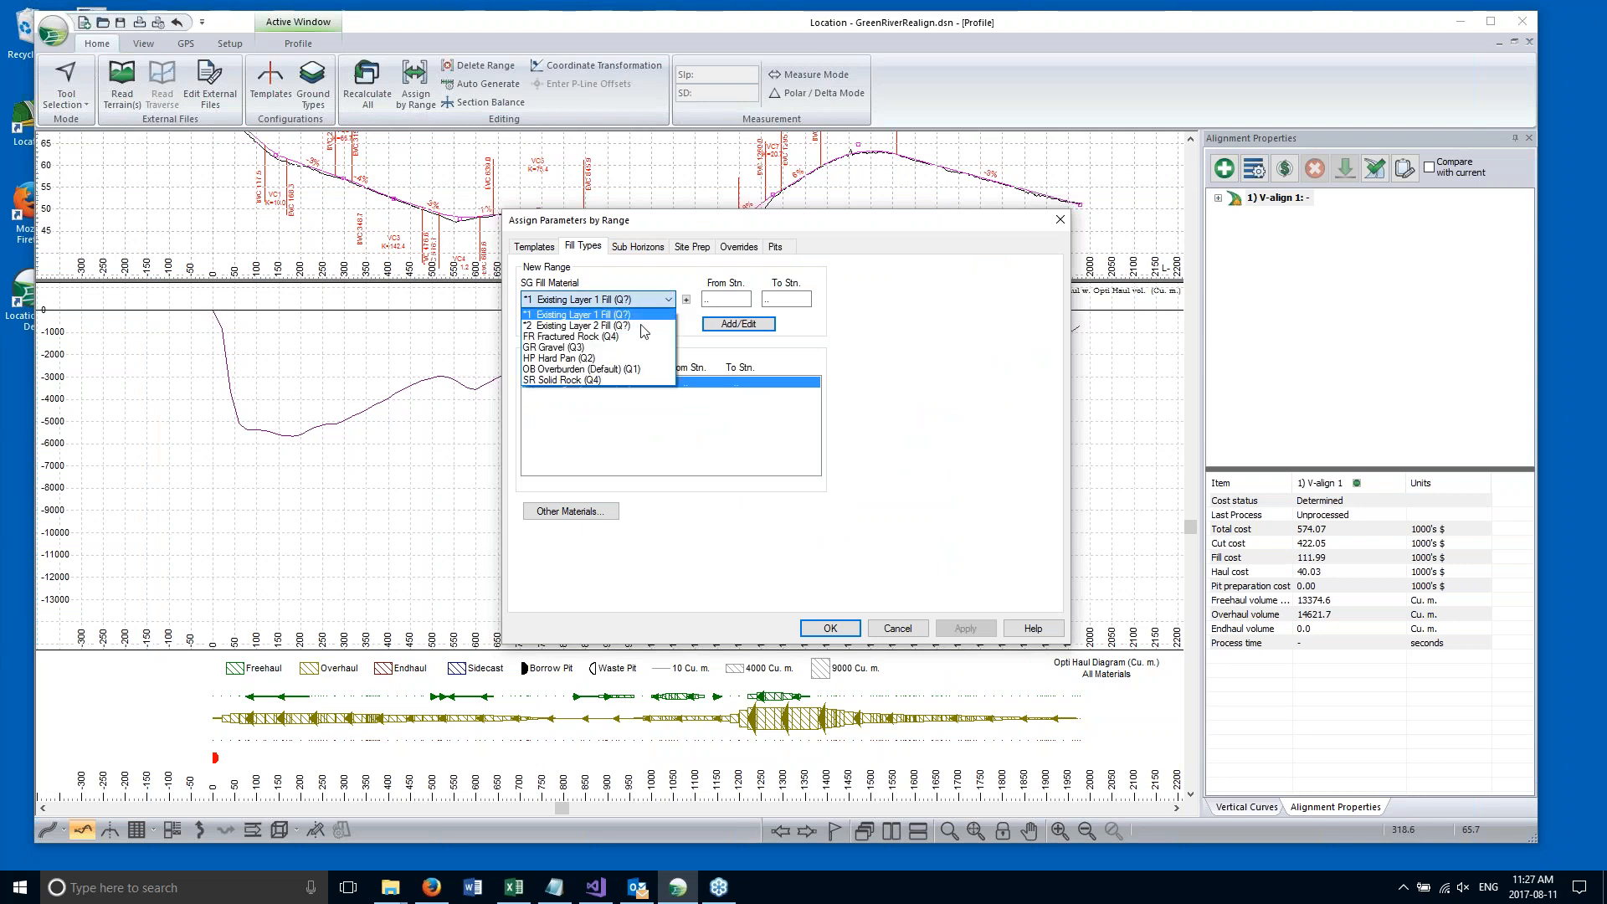
click(572, 337)
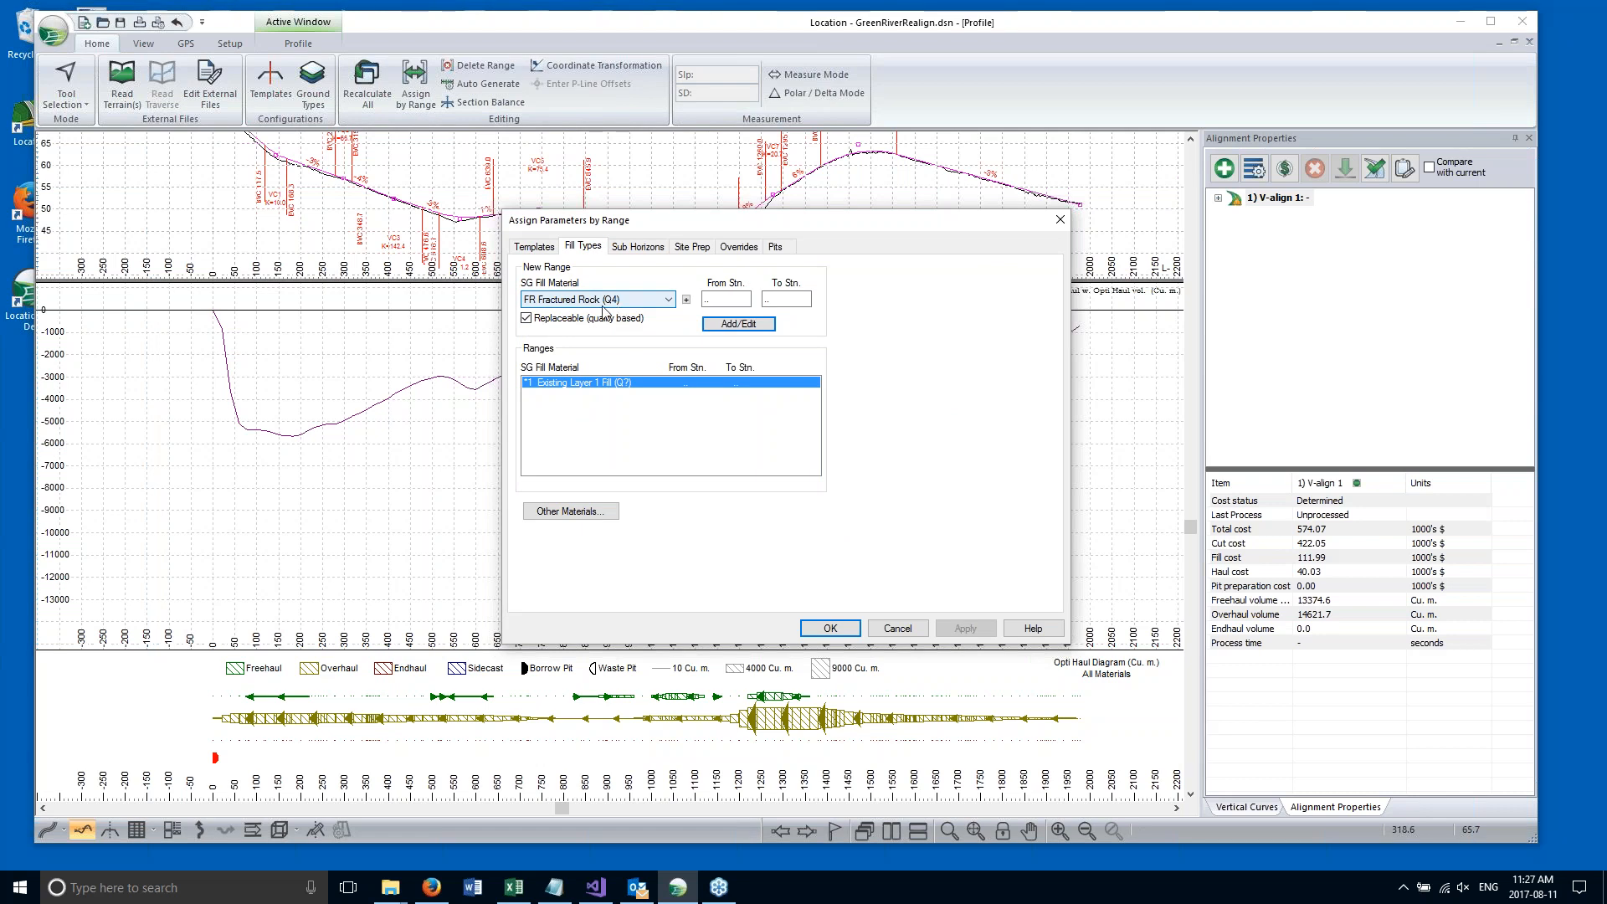
click(669, 299)
click(633, 431)
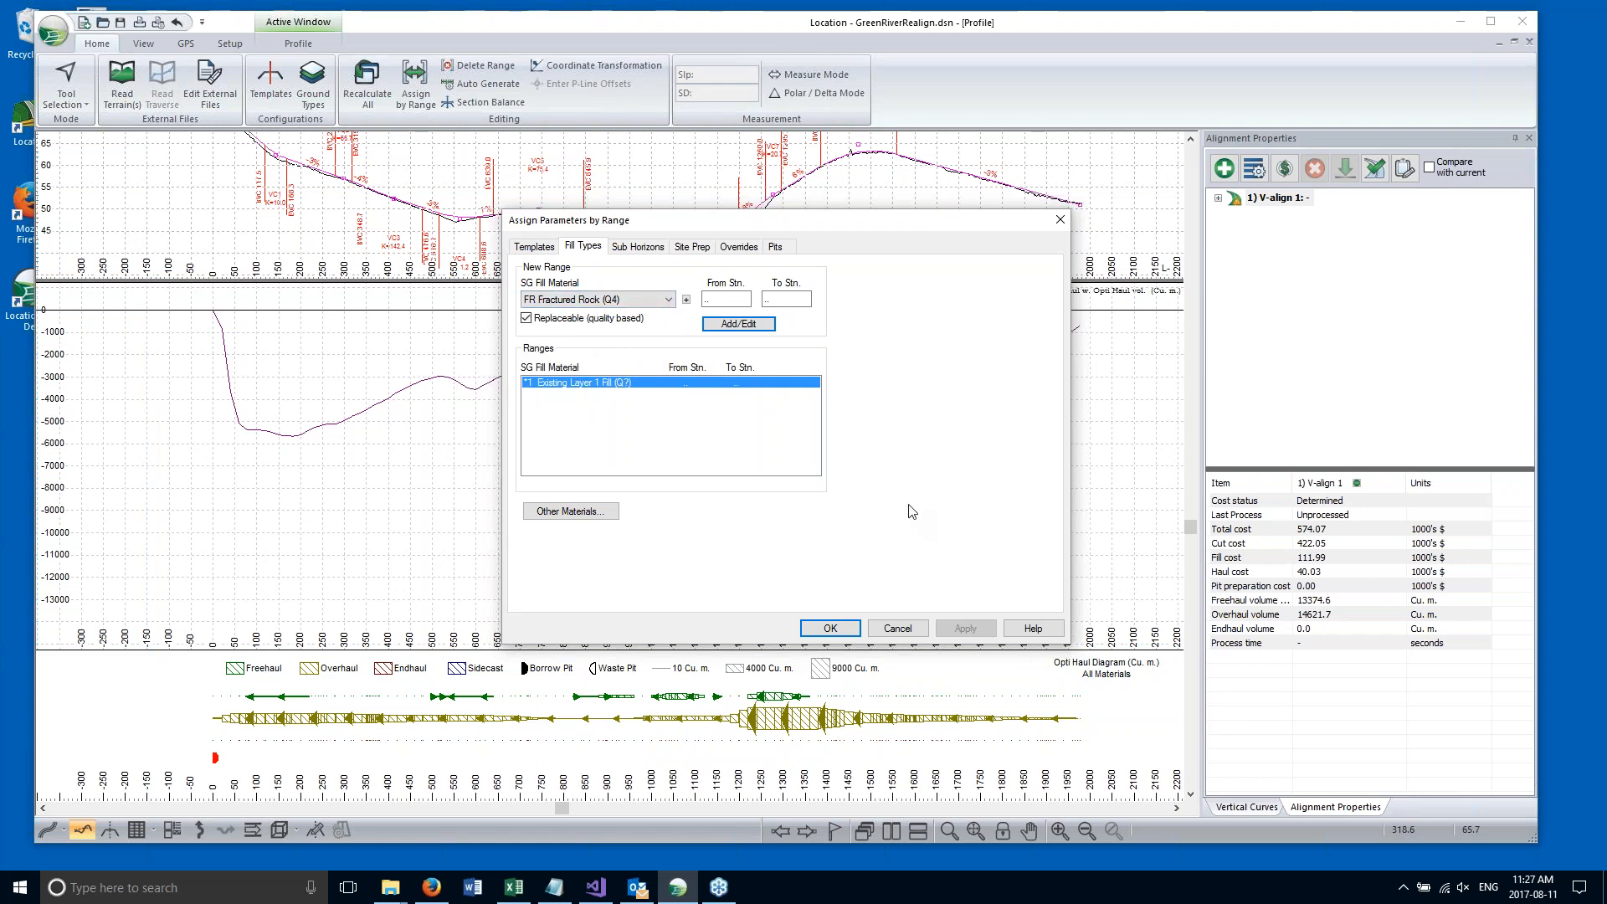
click(891, 631)
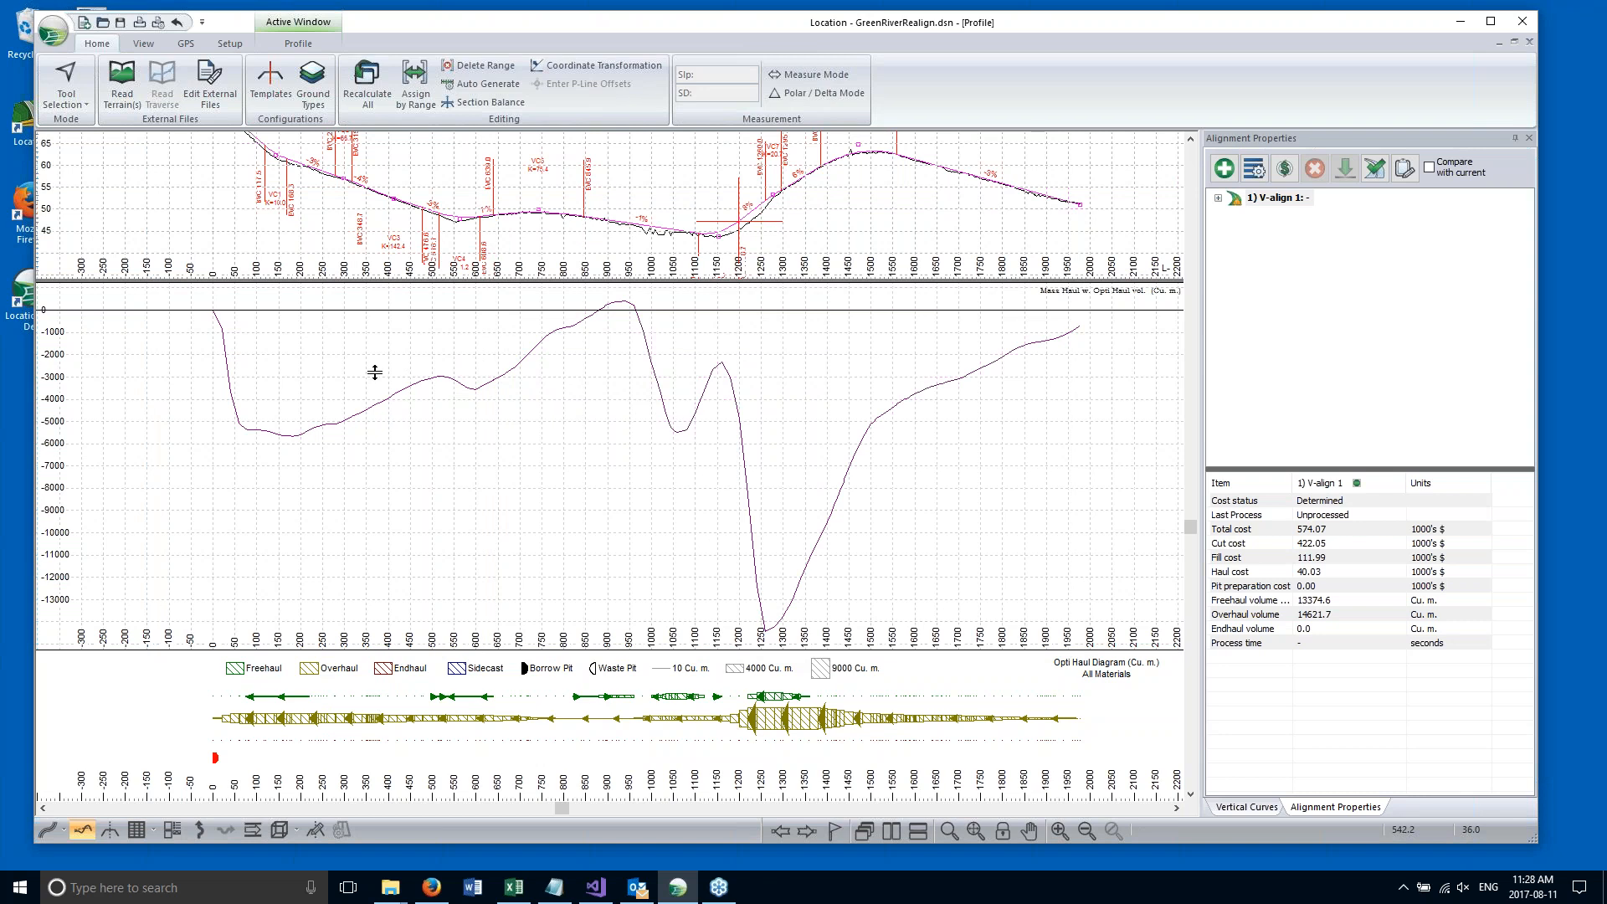
Give the profile sub-window more height above the mass haul curve and inspect the Opti Haul movement near station 1490.
drag(374, 372, 374, 375)
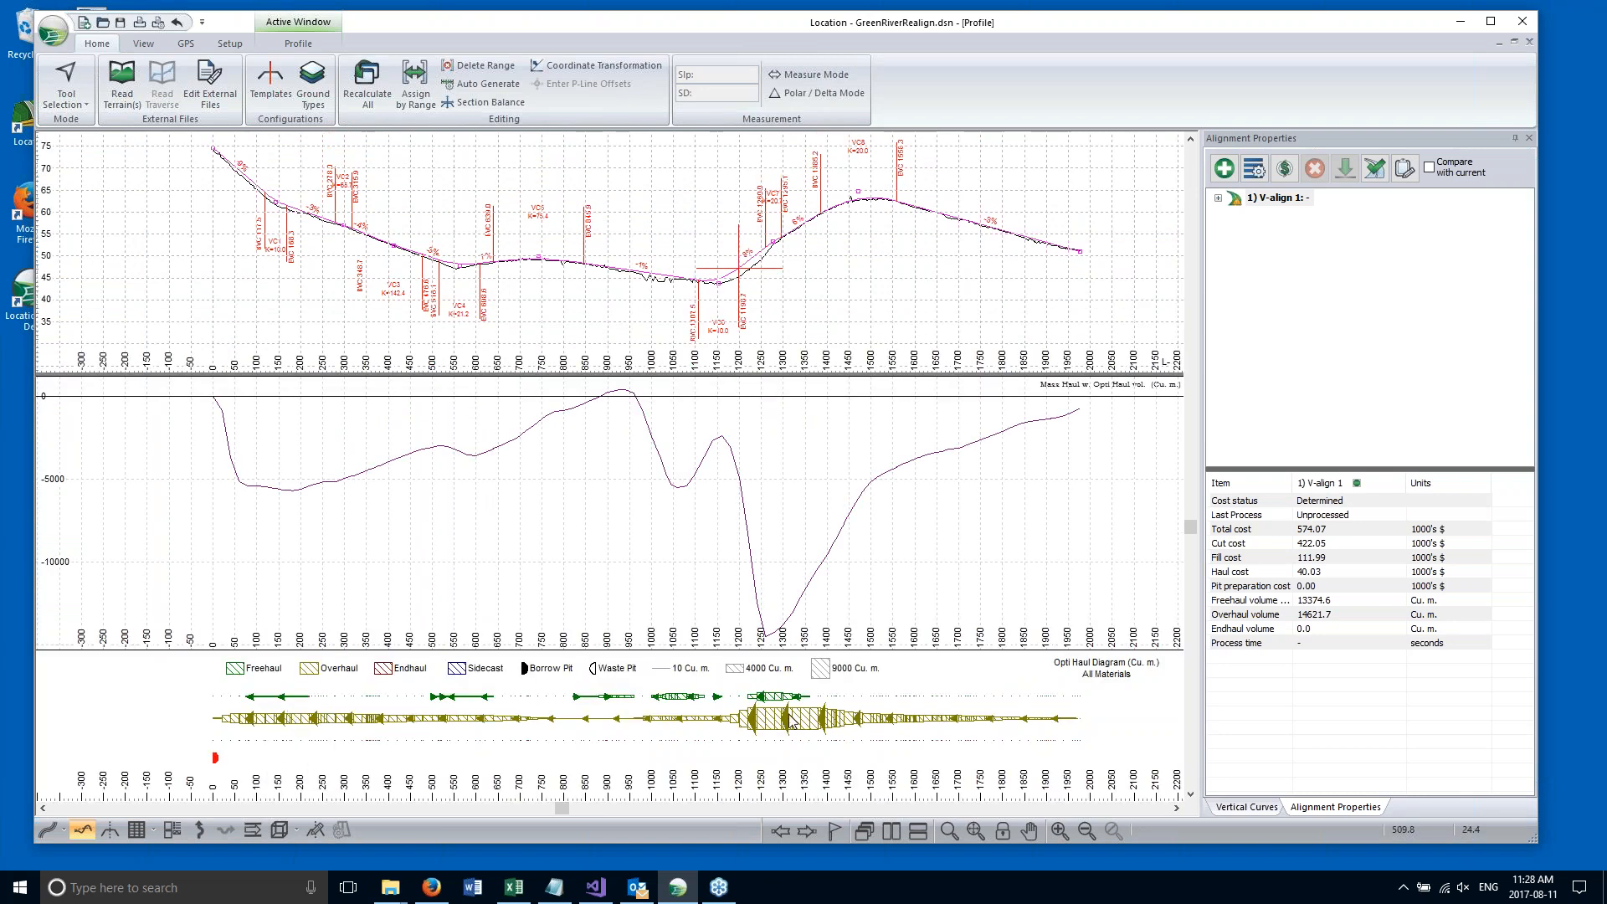
mouse_move(871, 726)
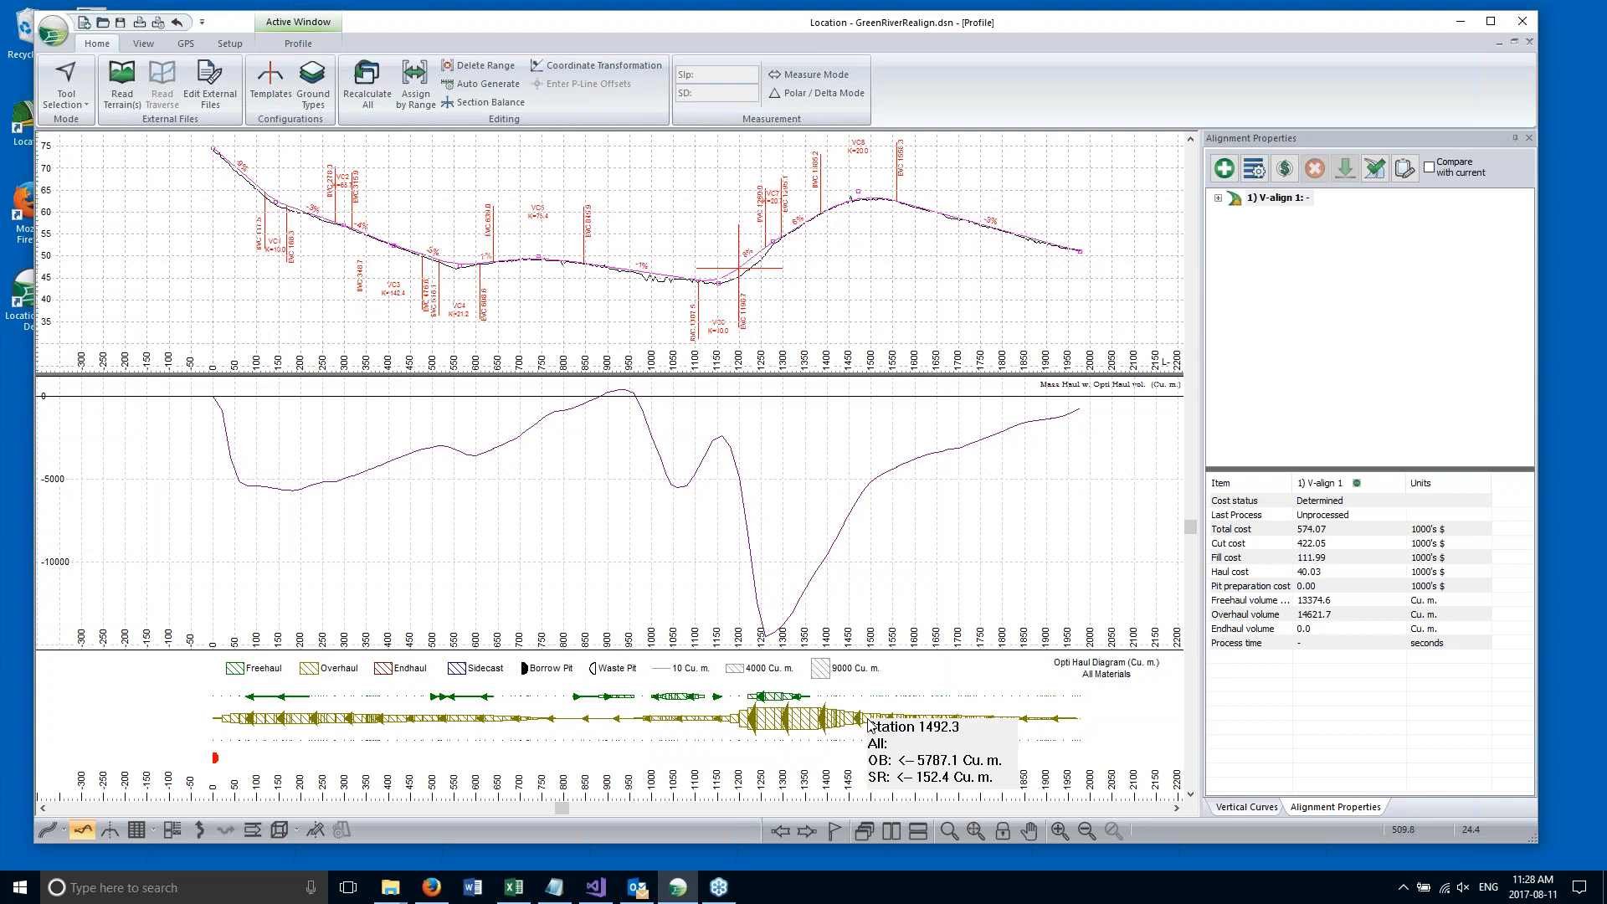
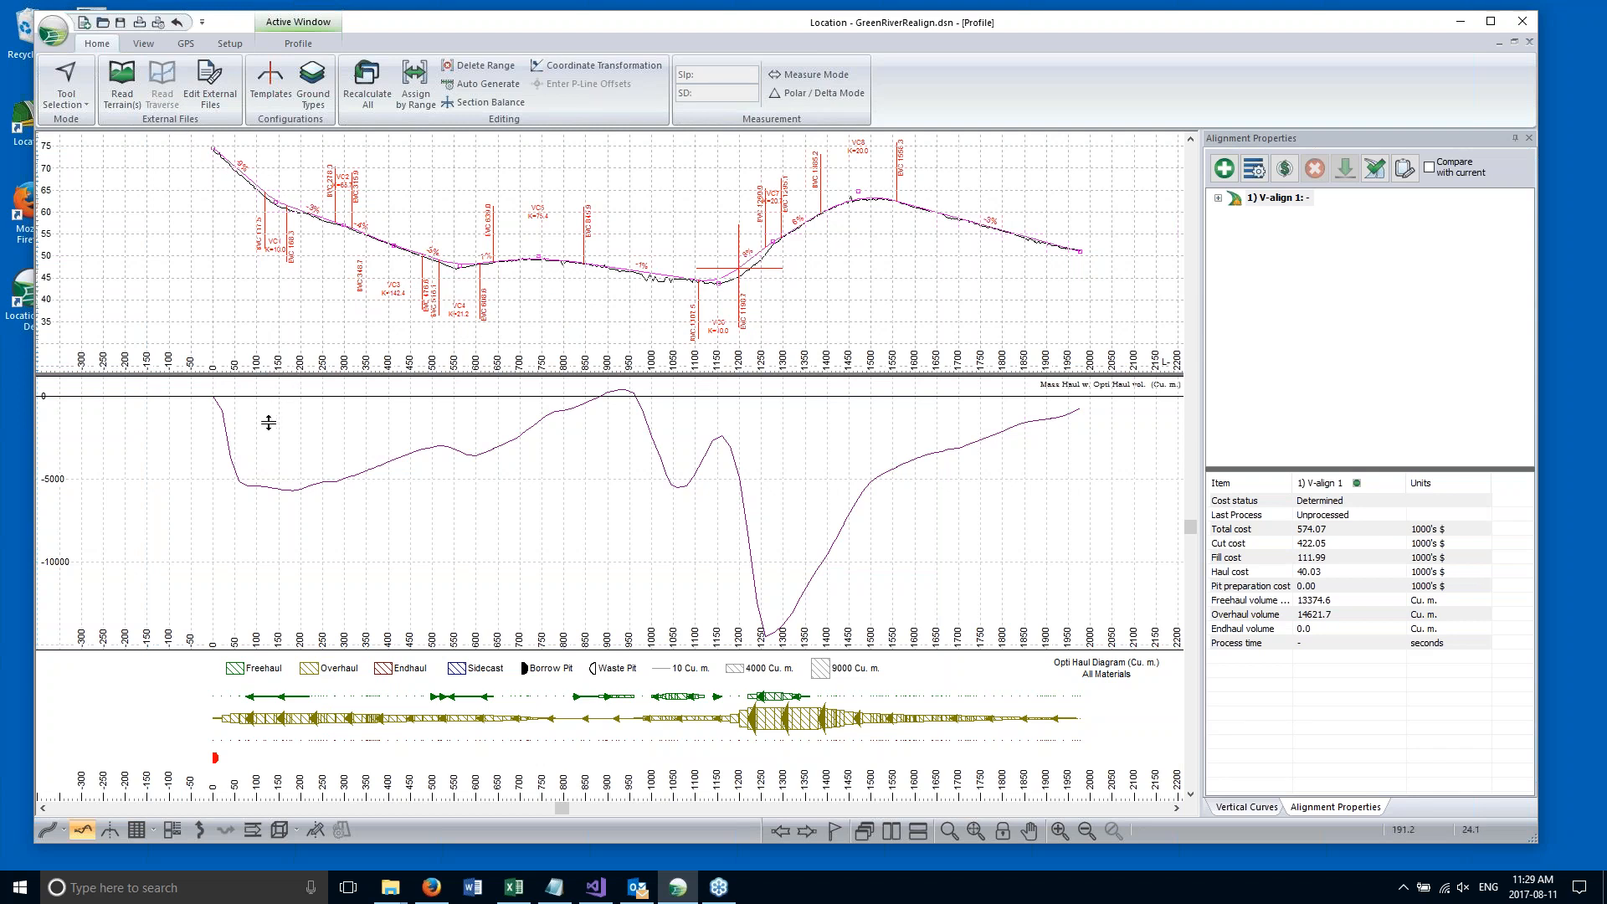
drag(264, 439, 262, 447)
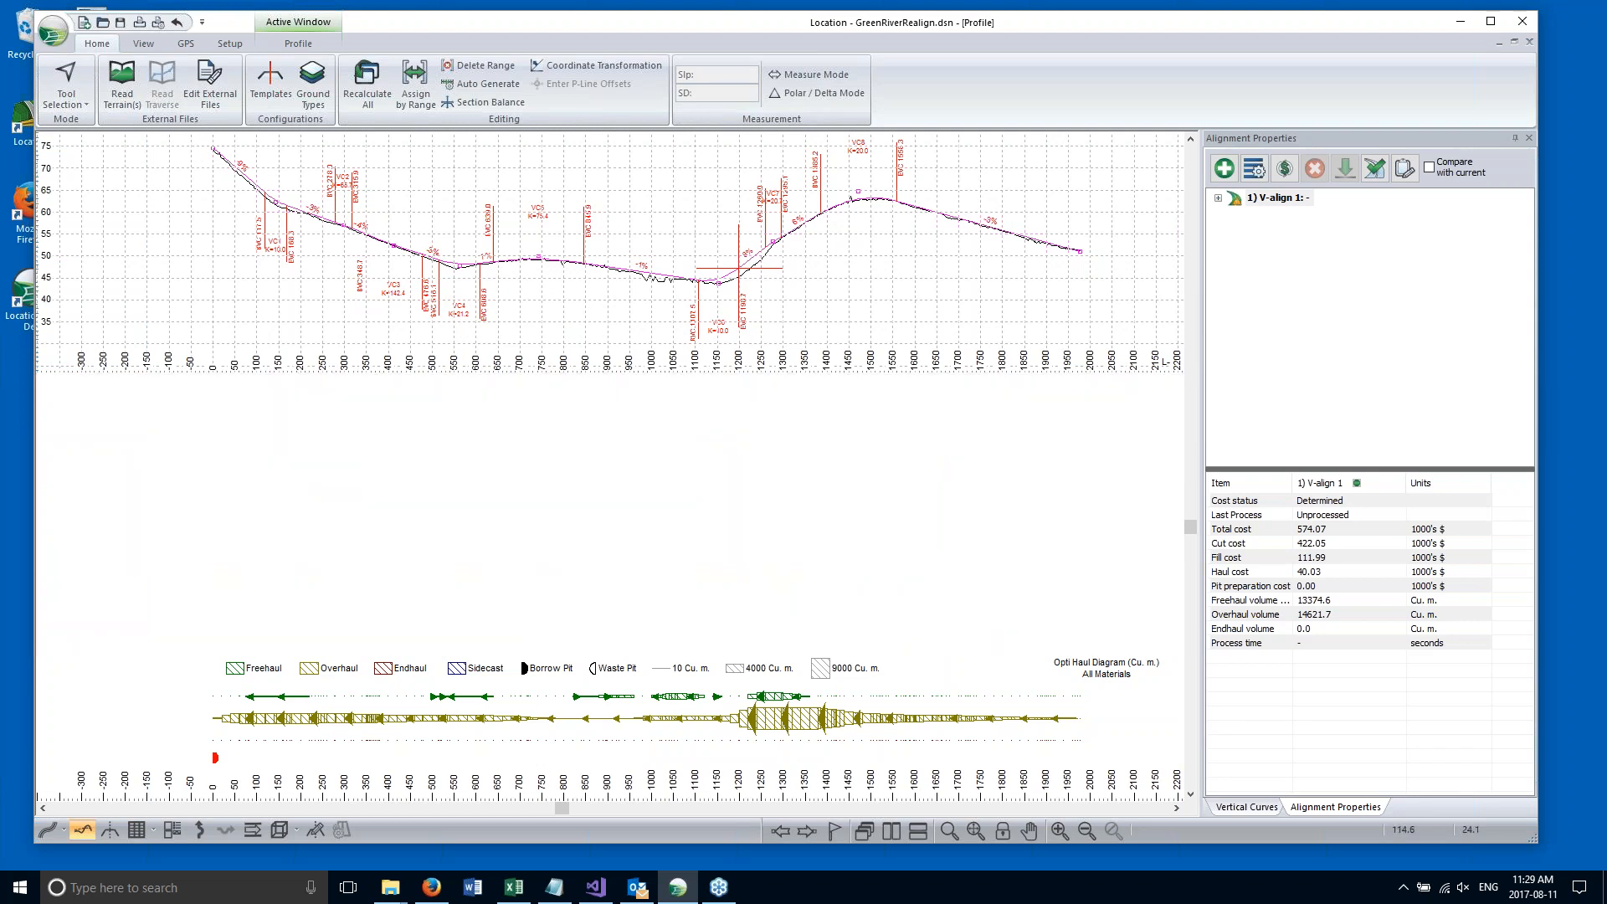
middle_drag(241, 391, 193, 296)
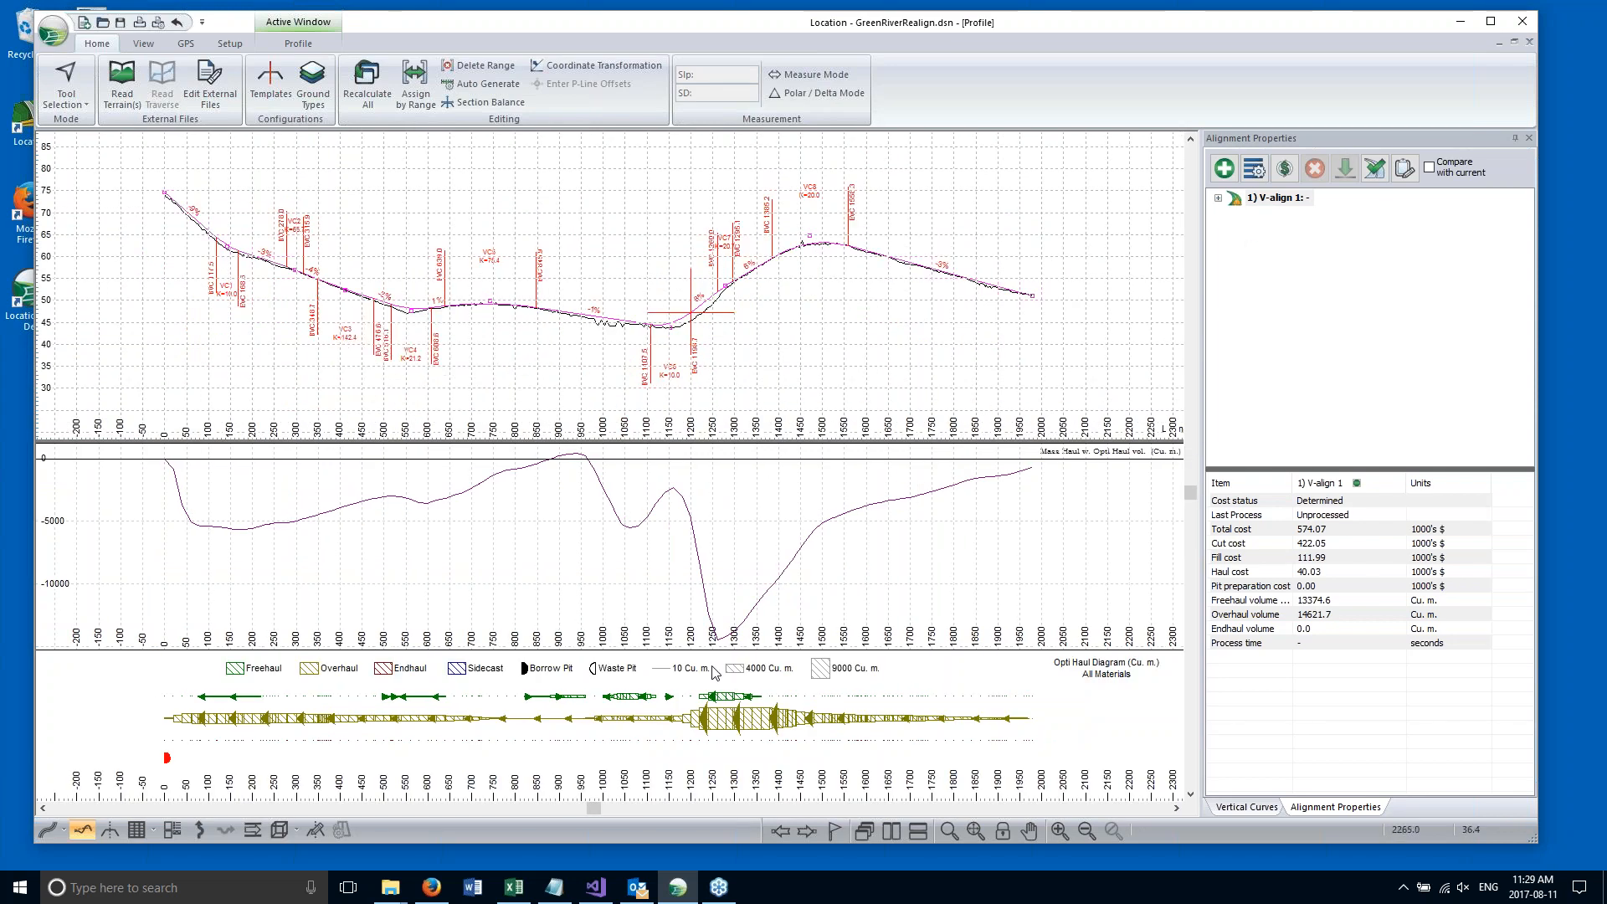
Constrain the material movement direction to Forward from the start of the alignment to station 400.
click(1254, 172)
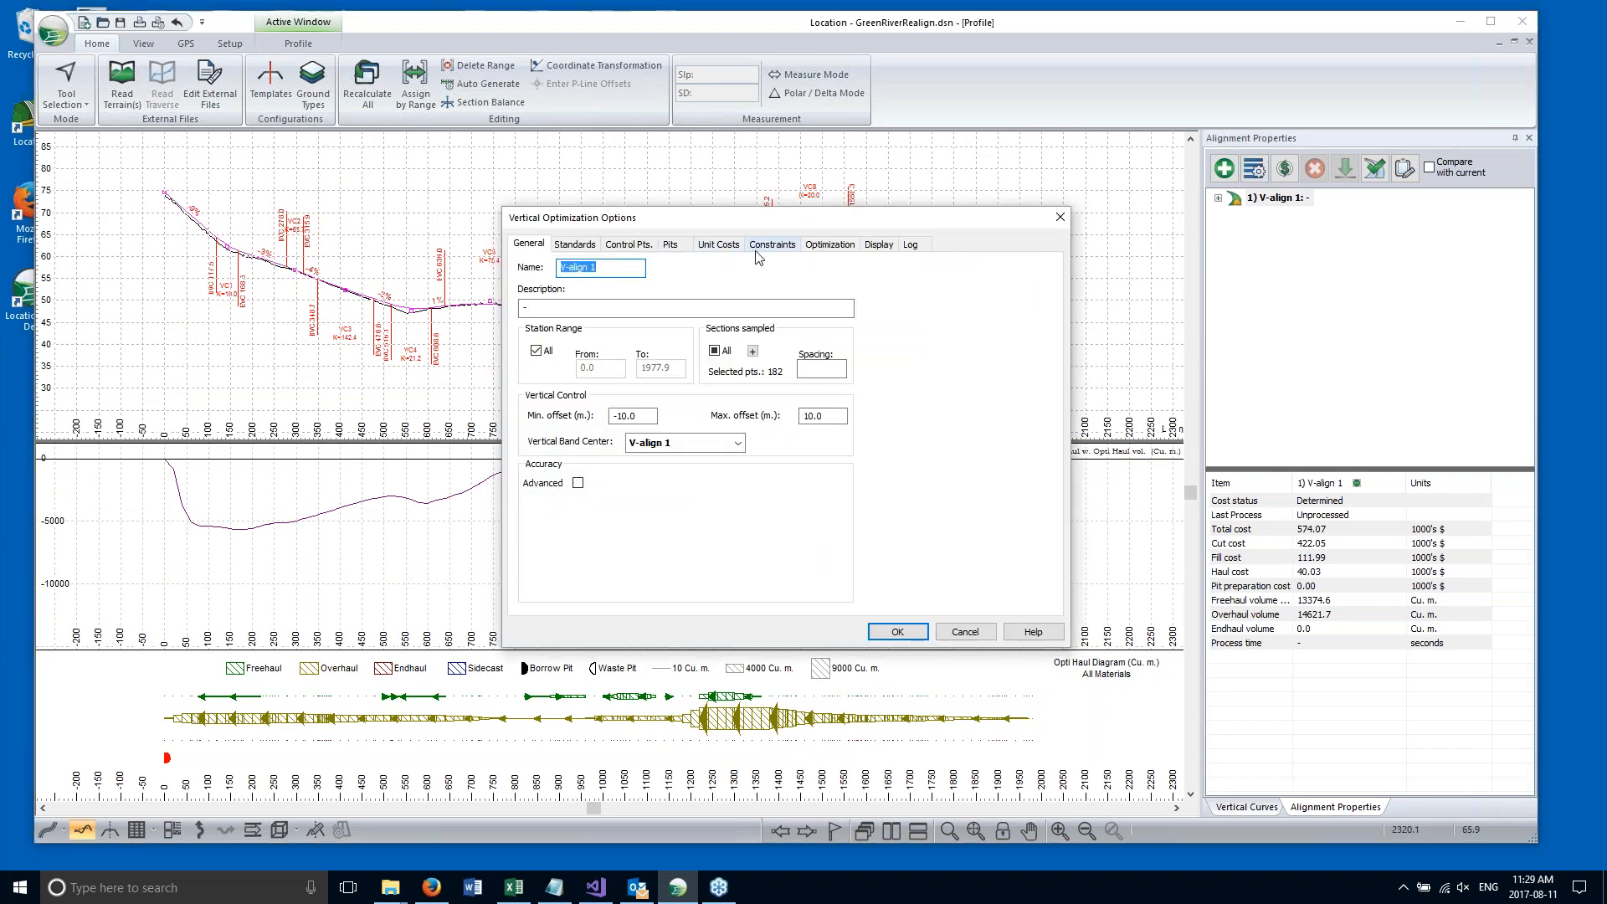
click(769, 251)
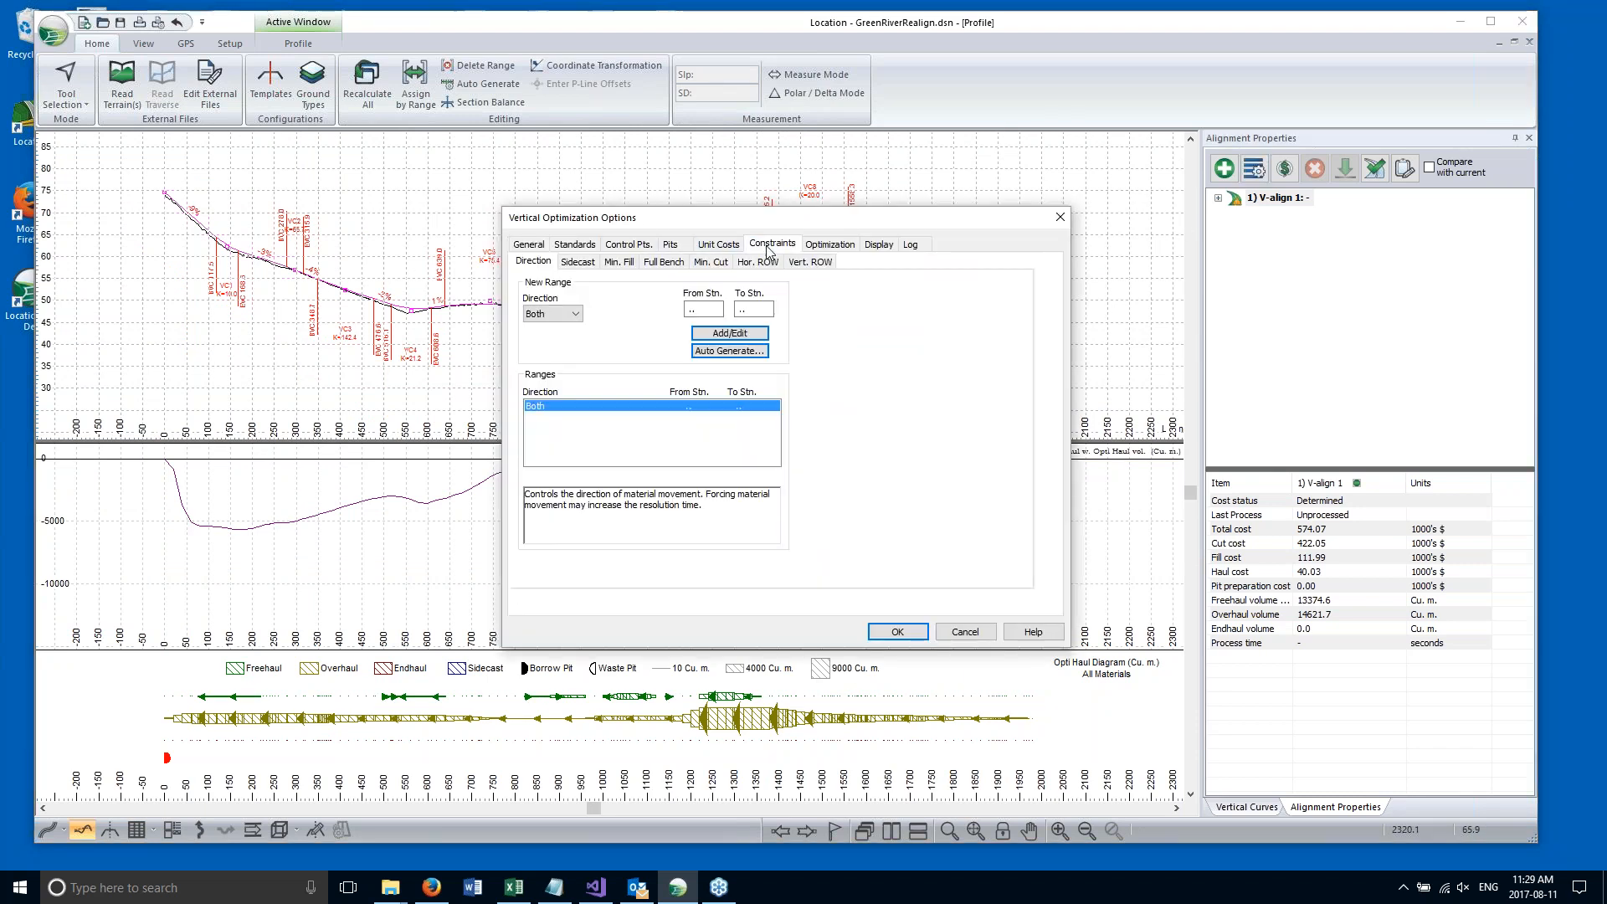
click(546, 322)
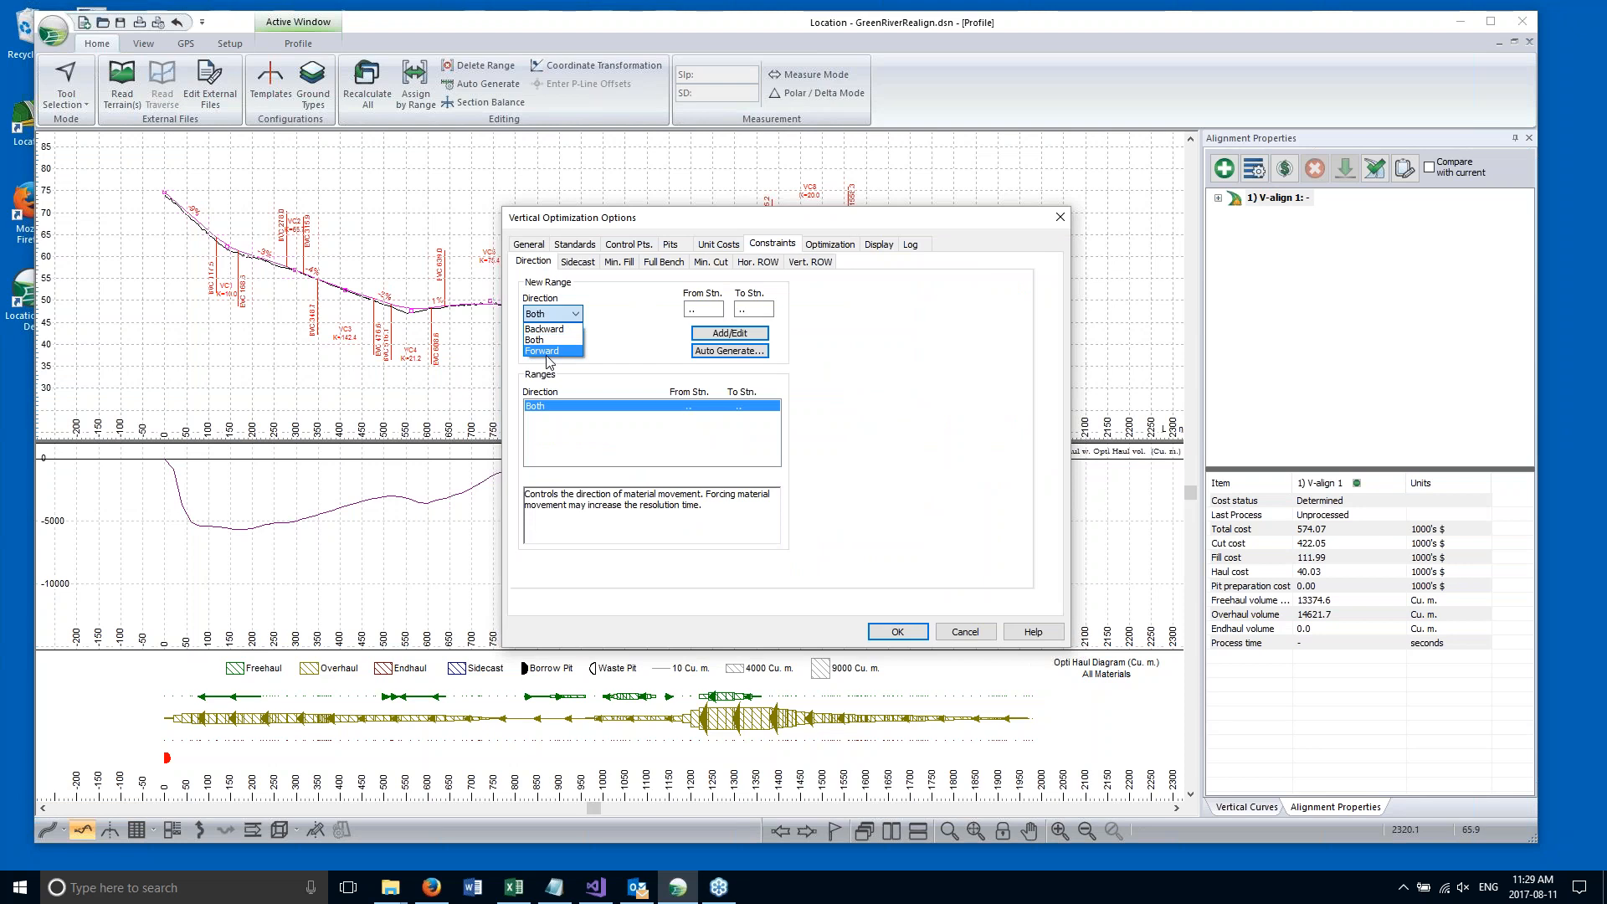
click(549, 352)
key(Tab)
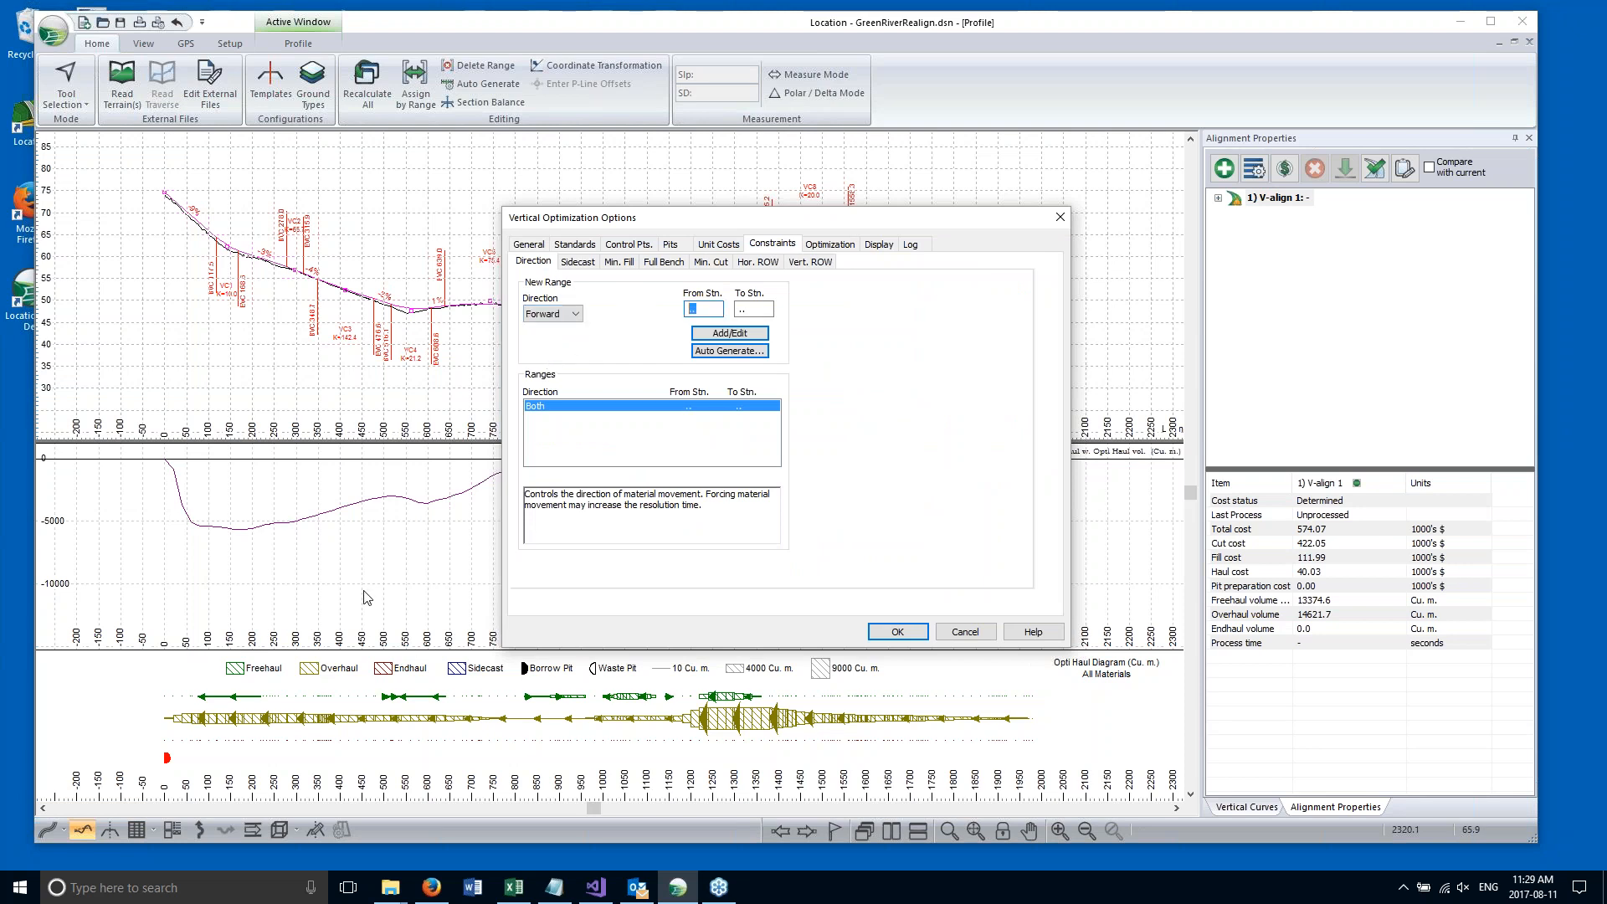
text(0)
key(Tab)
text(400)
click(730, 334)
click(894, 632)
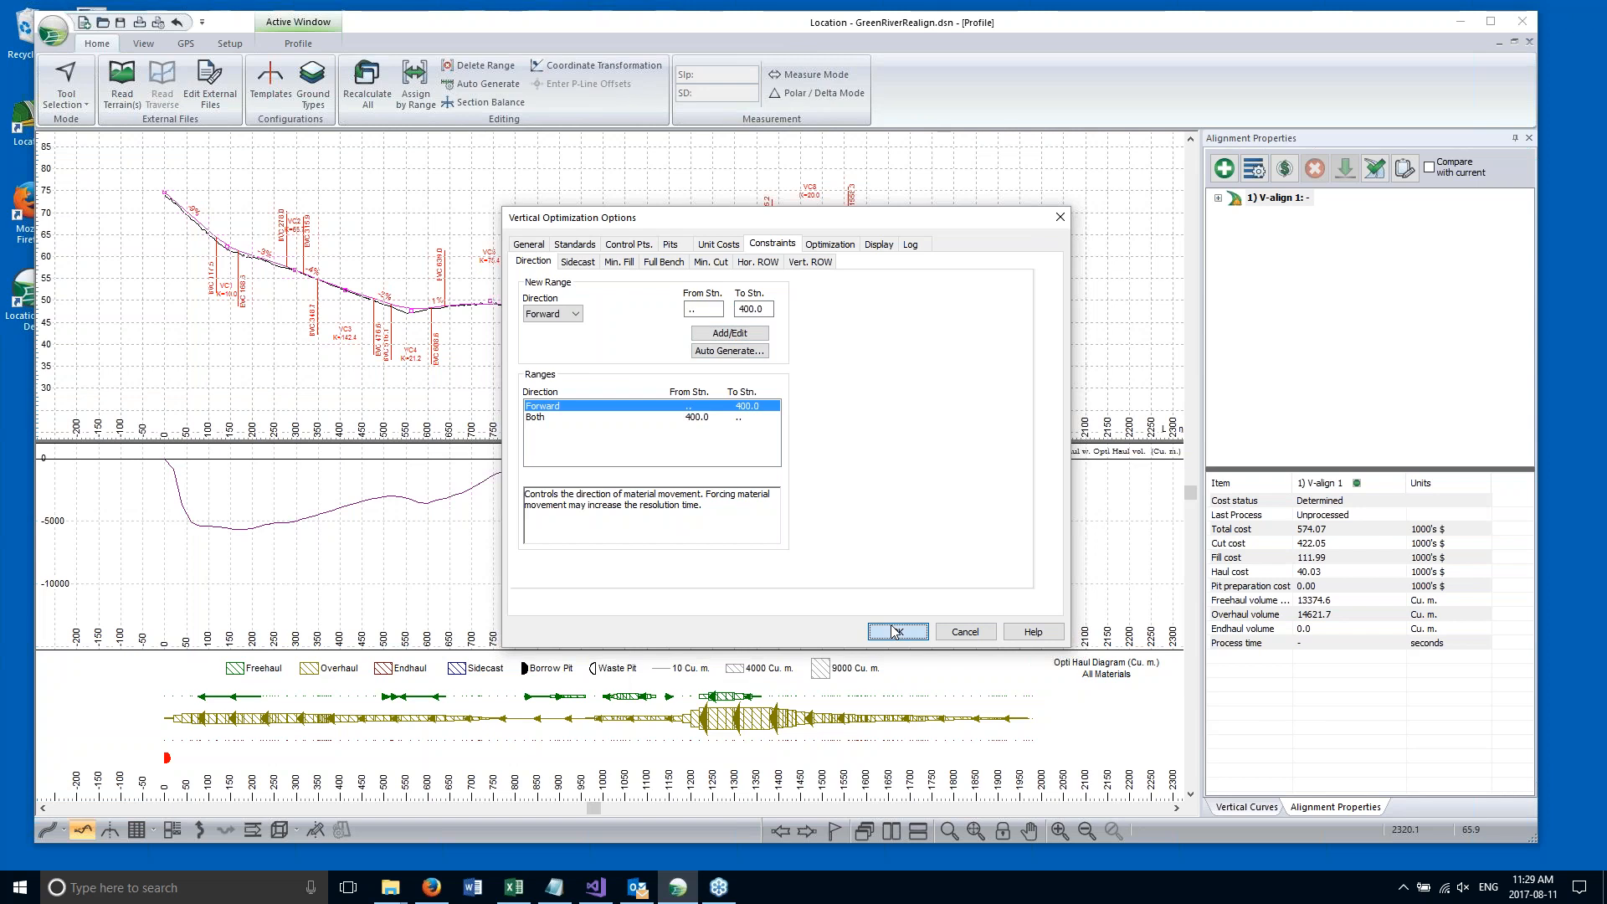
Recalculate the alignment cost with the forward haul constraint and check the total cost and Opti Haul diagram.
click(1284, 170)
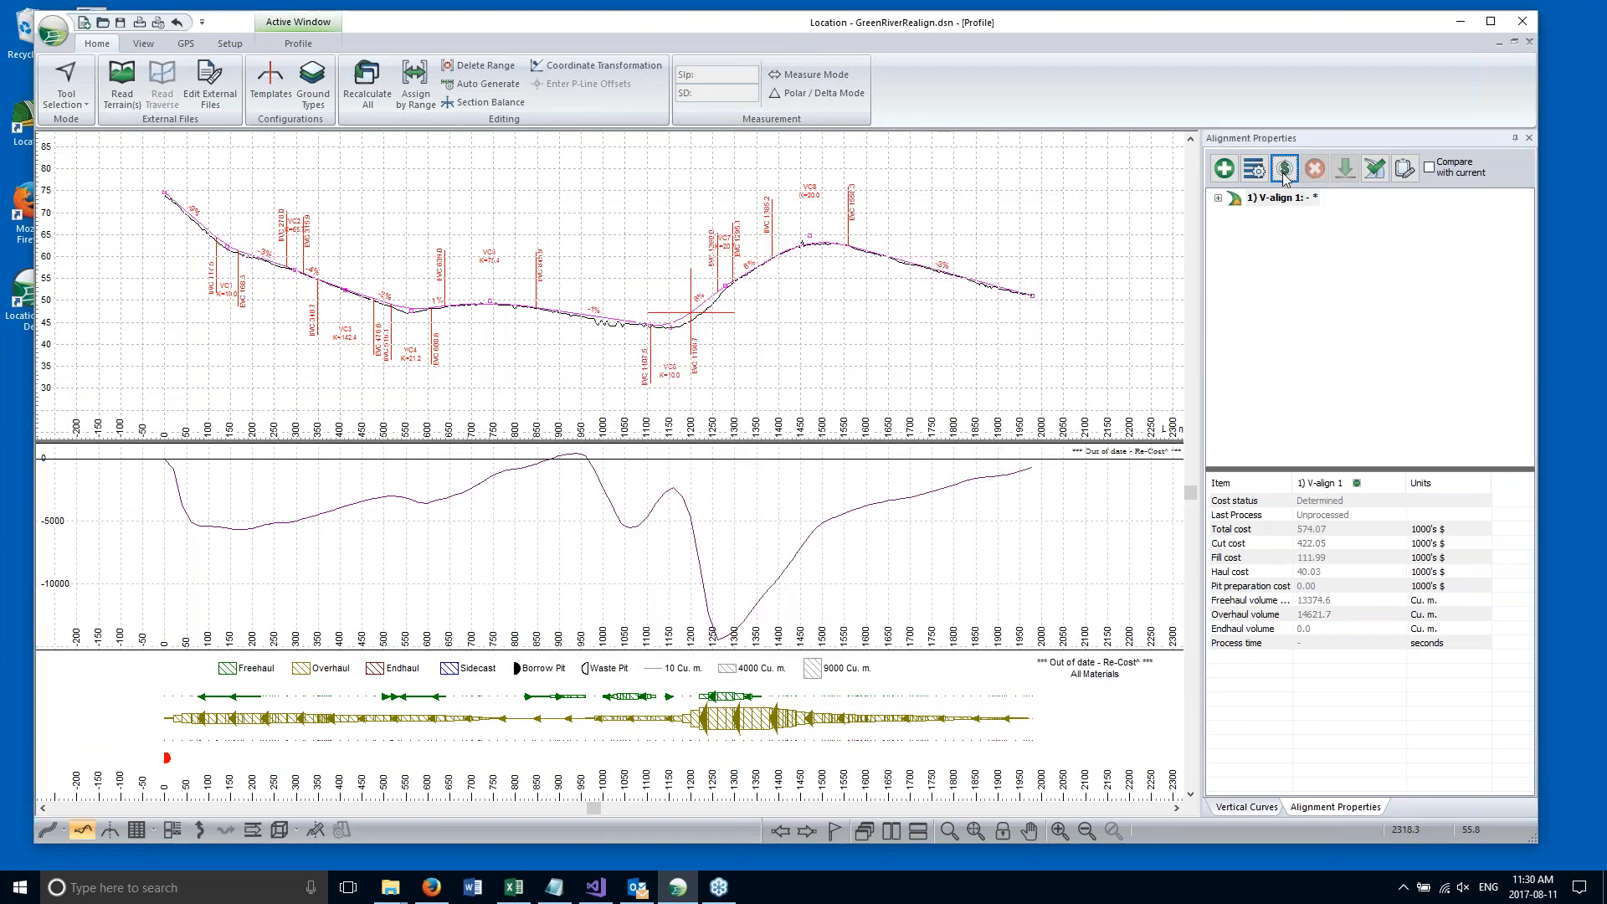
click(895, 487)
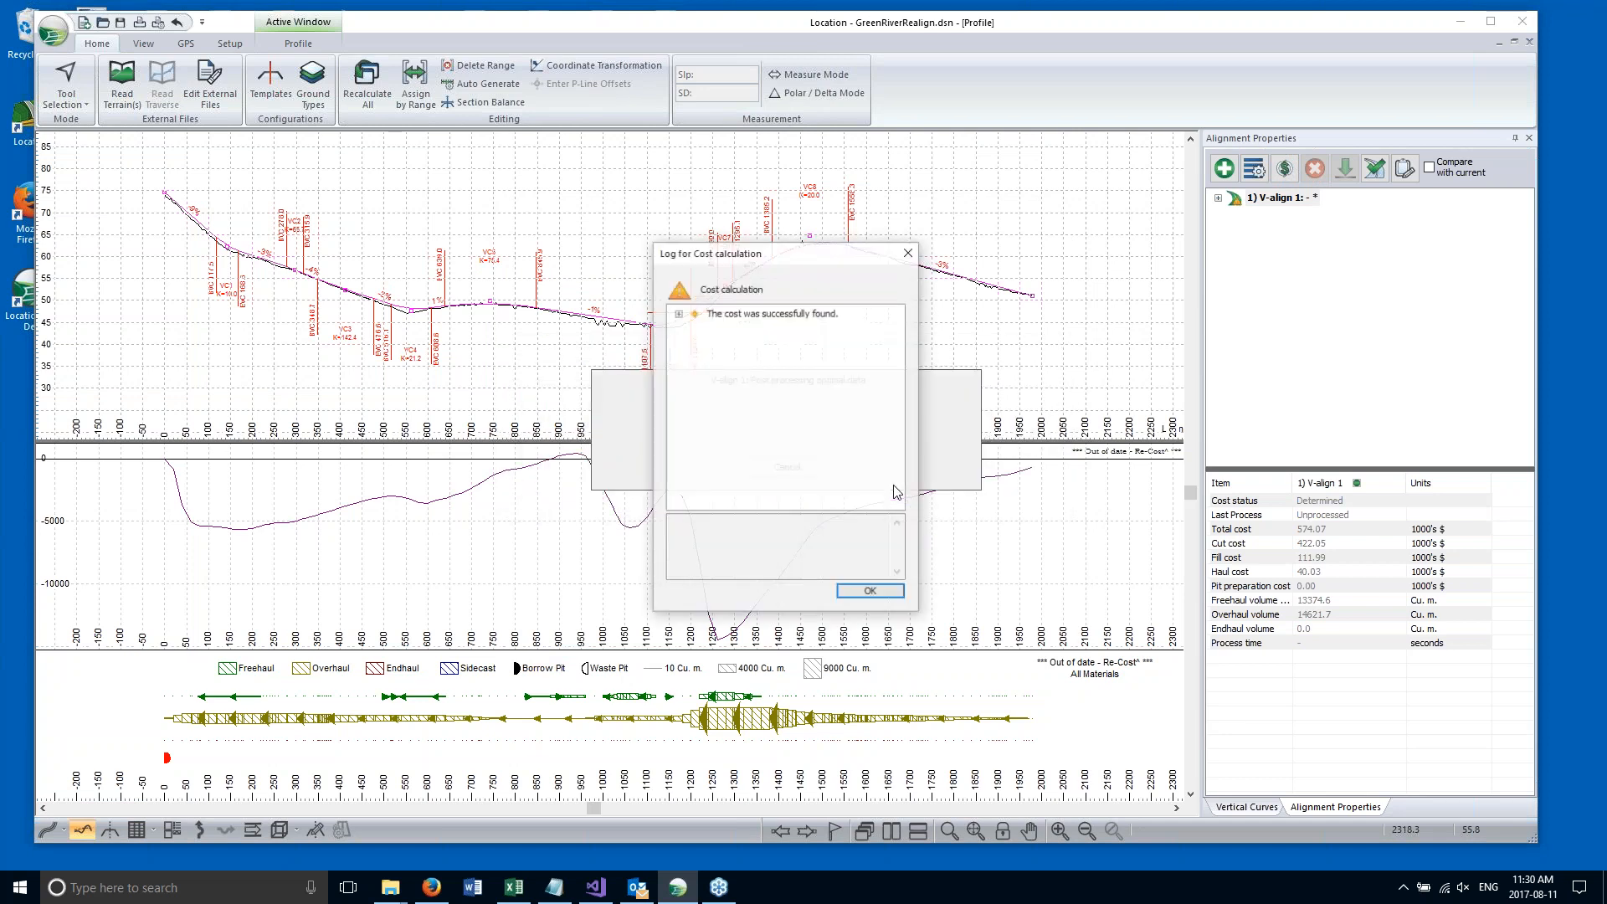
click(871, 593)
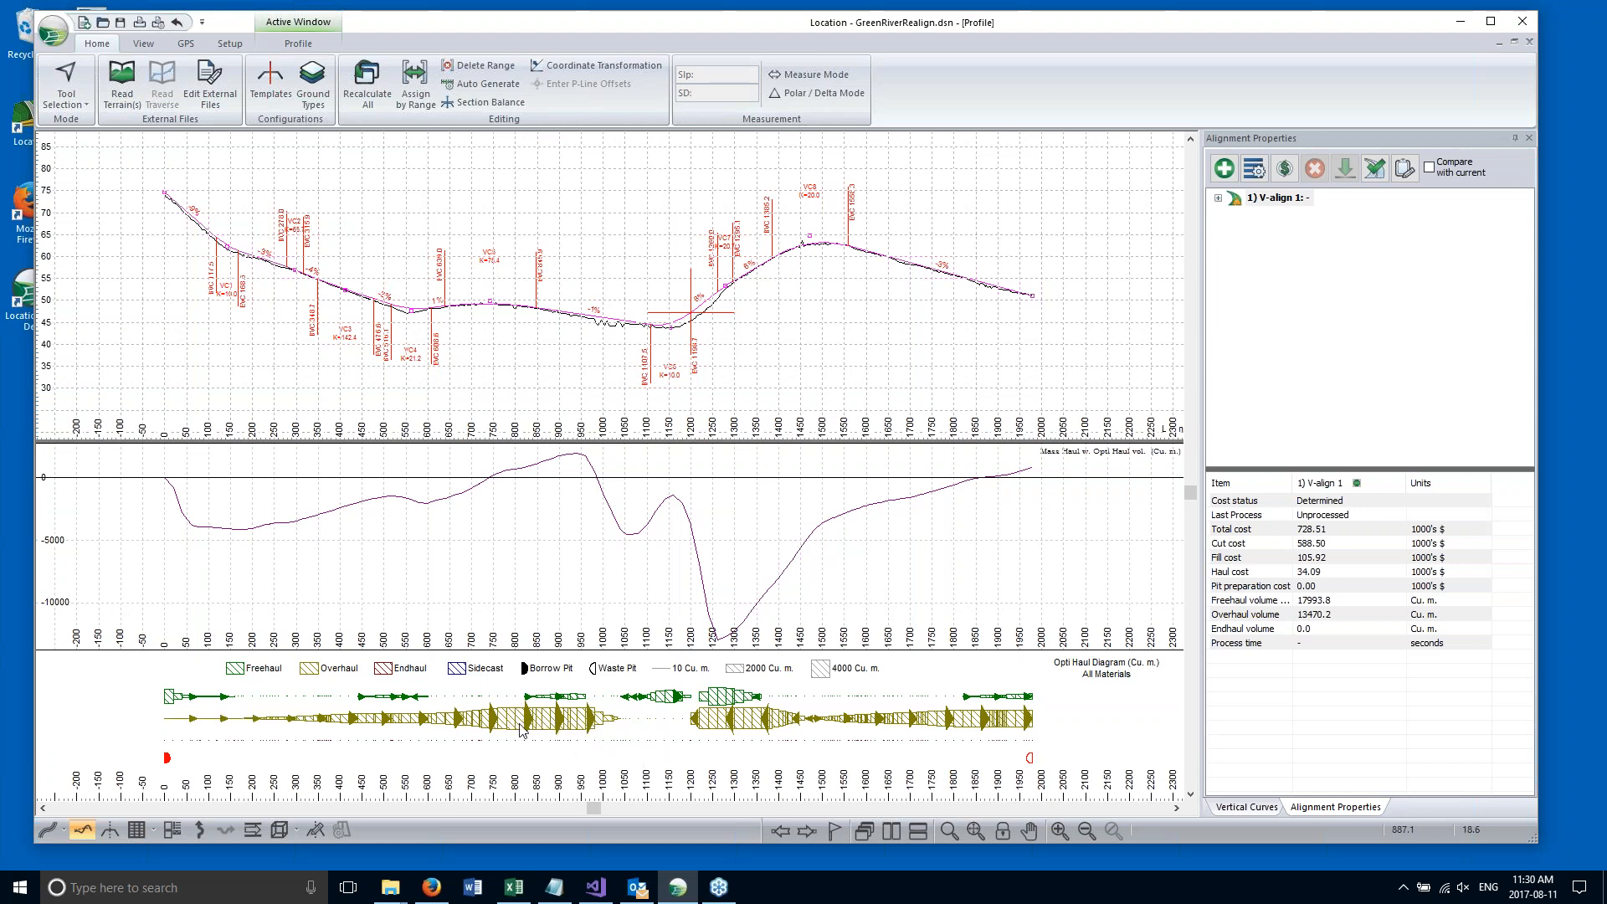
click(1342, 532)
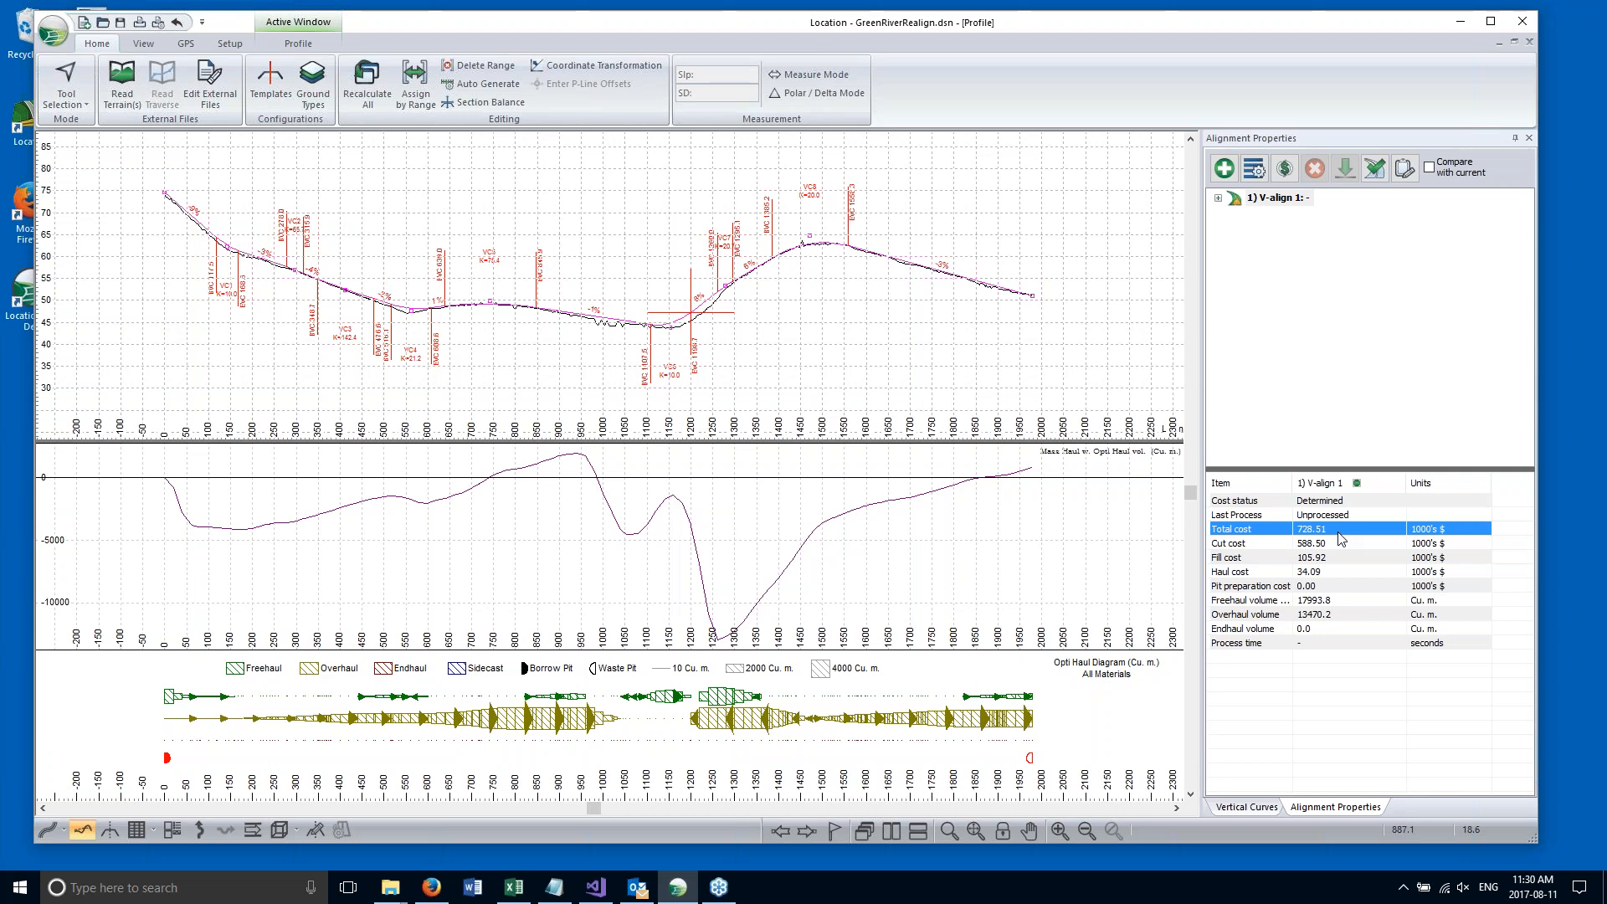
mouse_move(349, 205)
middle_down()
mouse_move(545, 249)
mouse_move(303, 226)
mouse_move(358, 215)
middle_up()
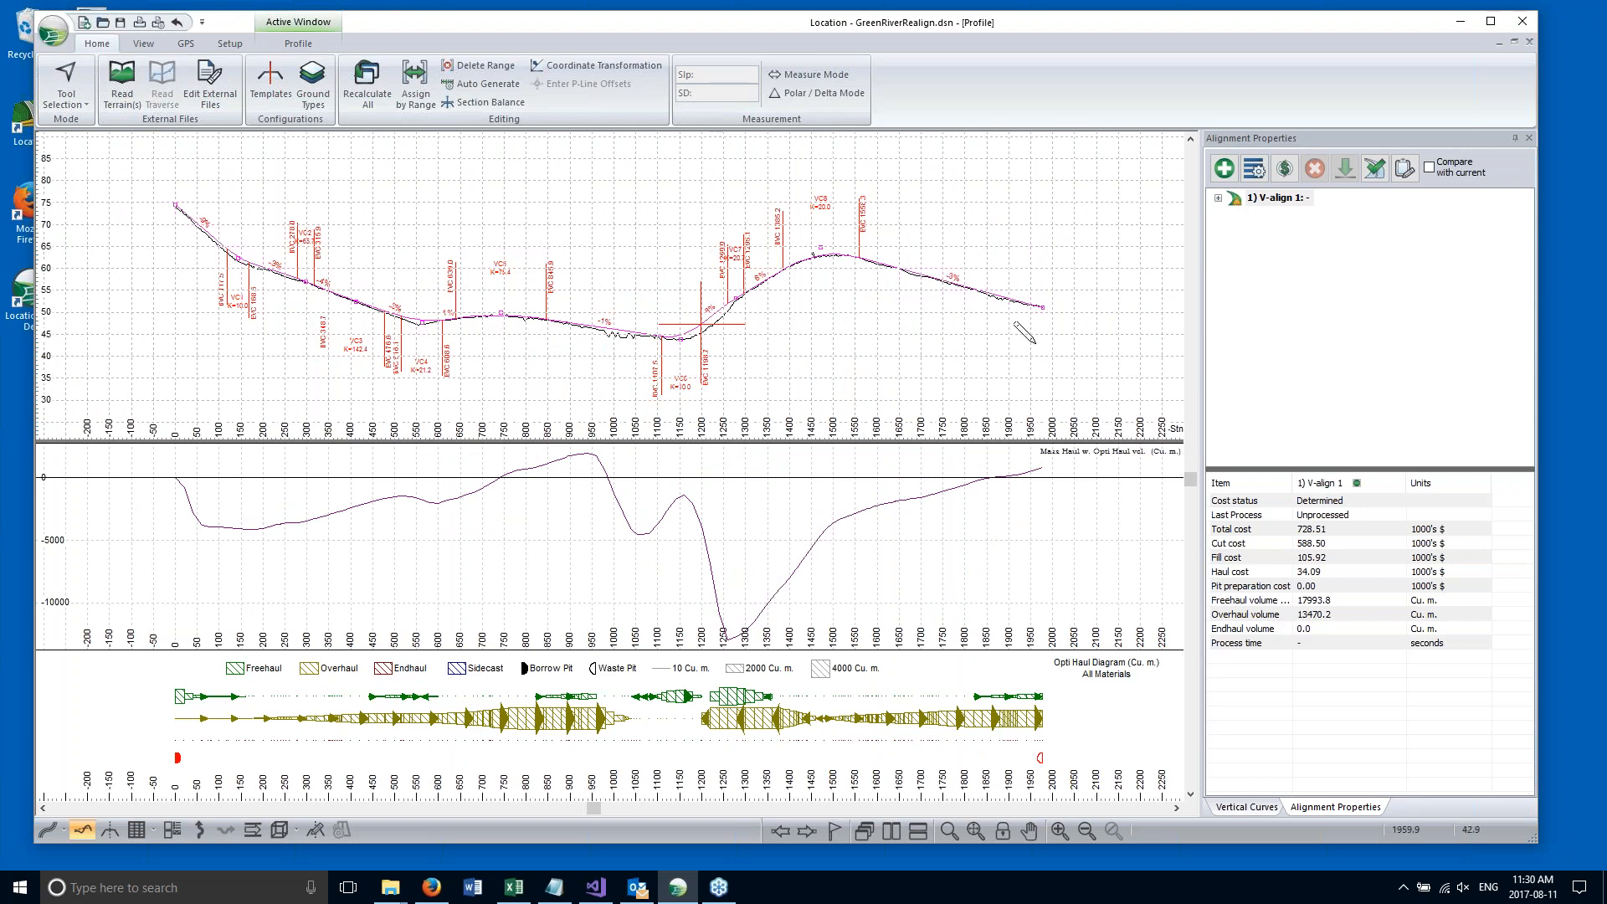
Reset the material movement direction constraint to Both over the whole alignment.
click(1254, 170)
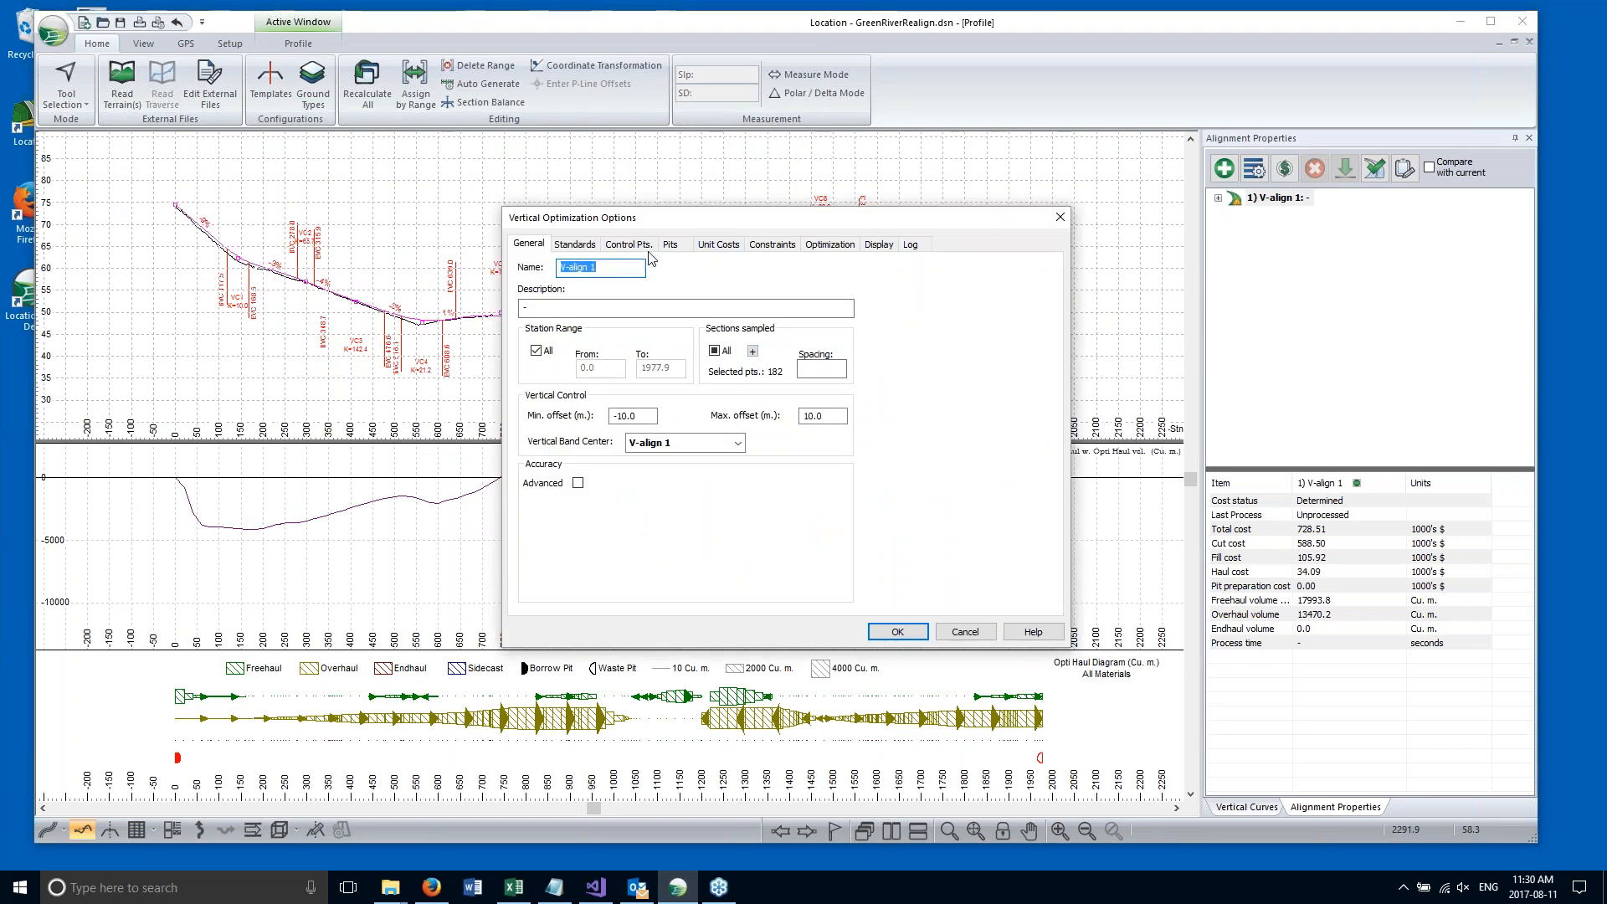
click(771, 245)
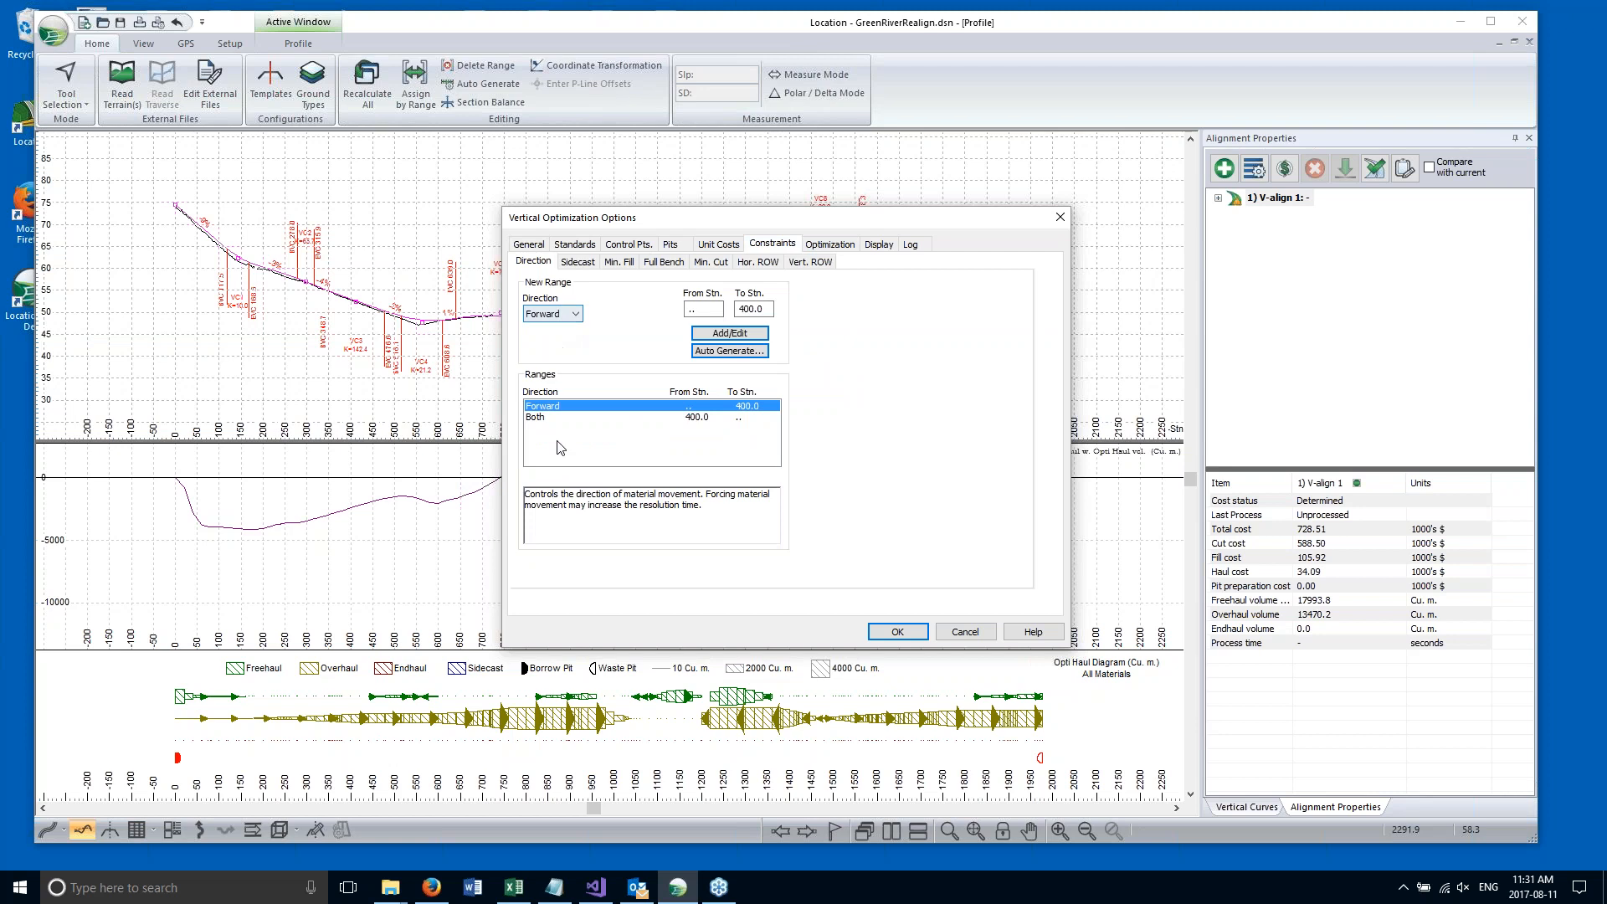
click(557, 315)
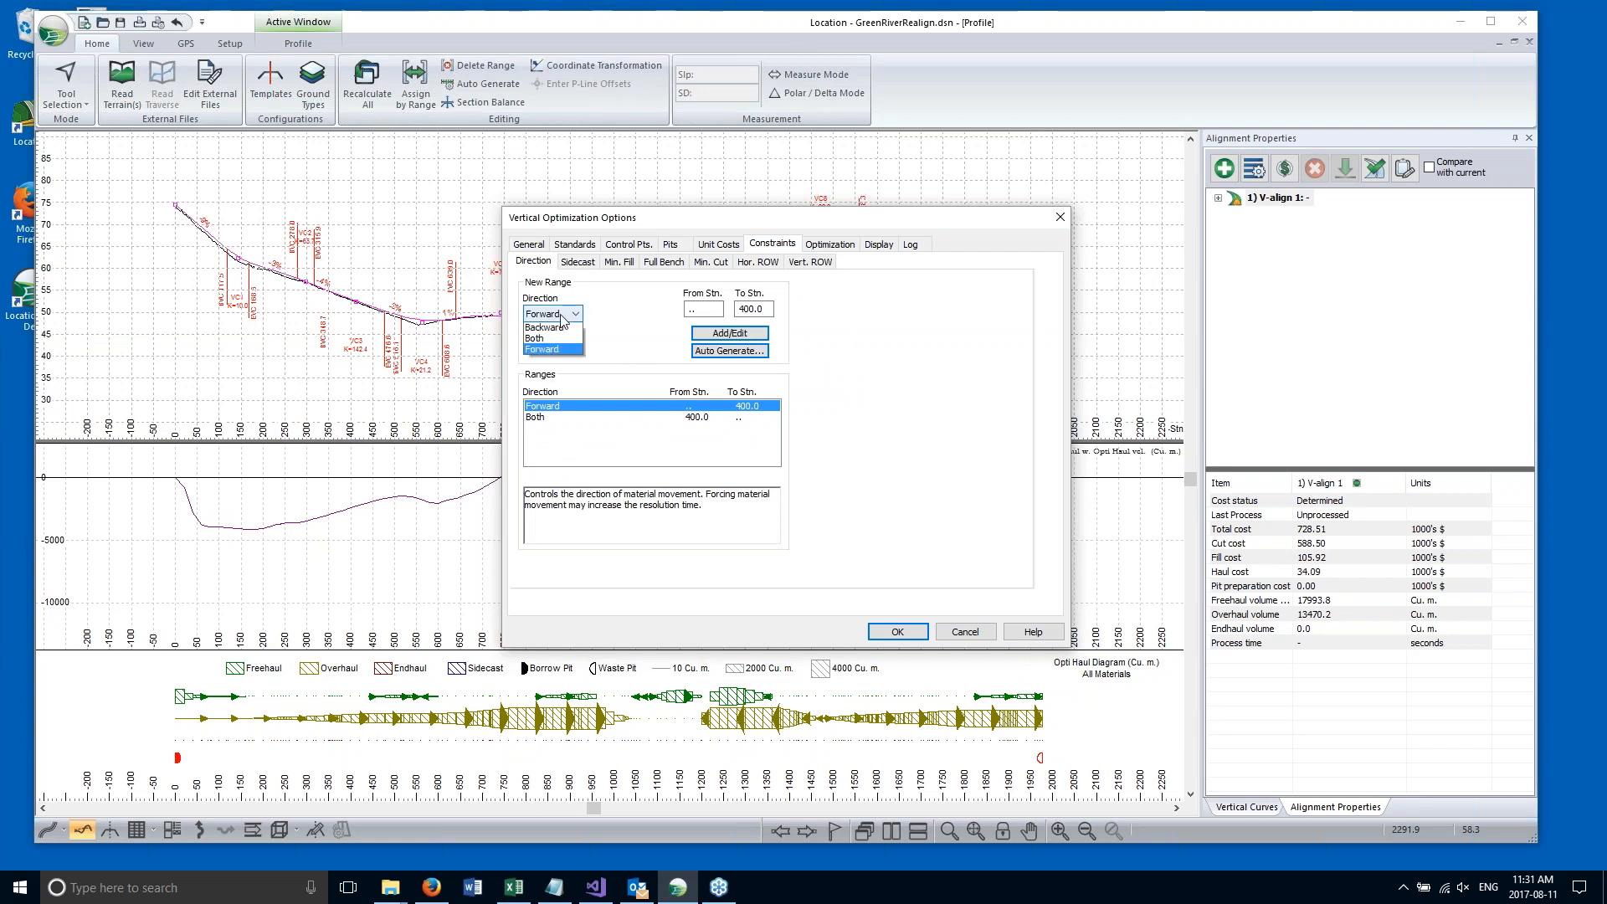
click(549, 341)
double_click(748, 308)
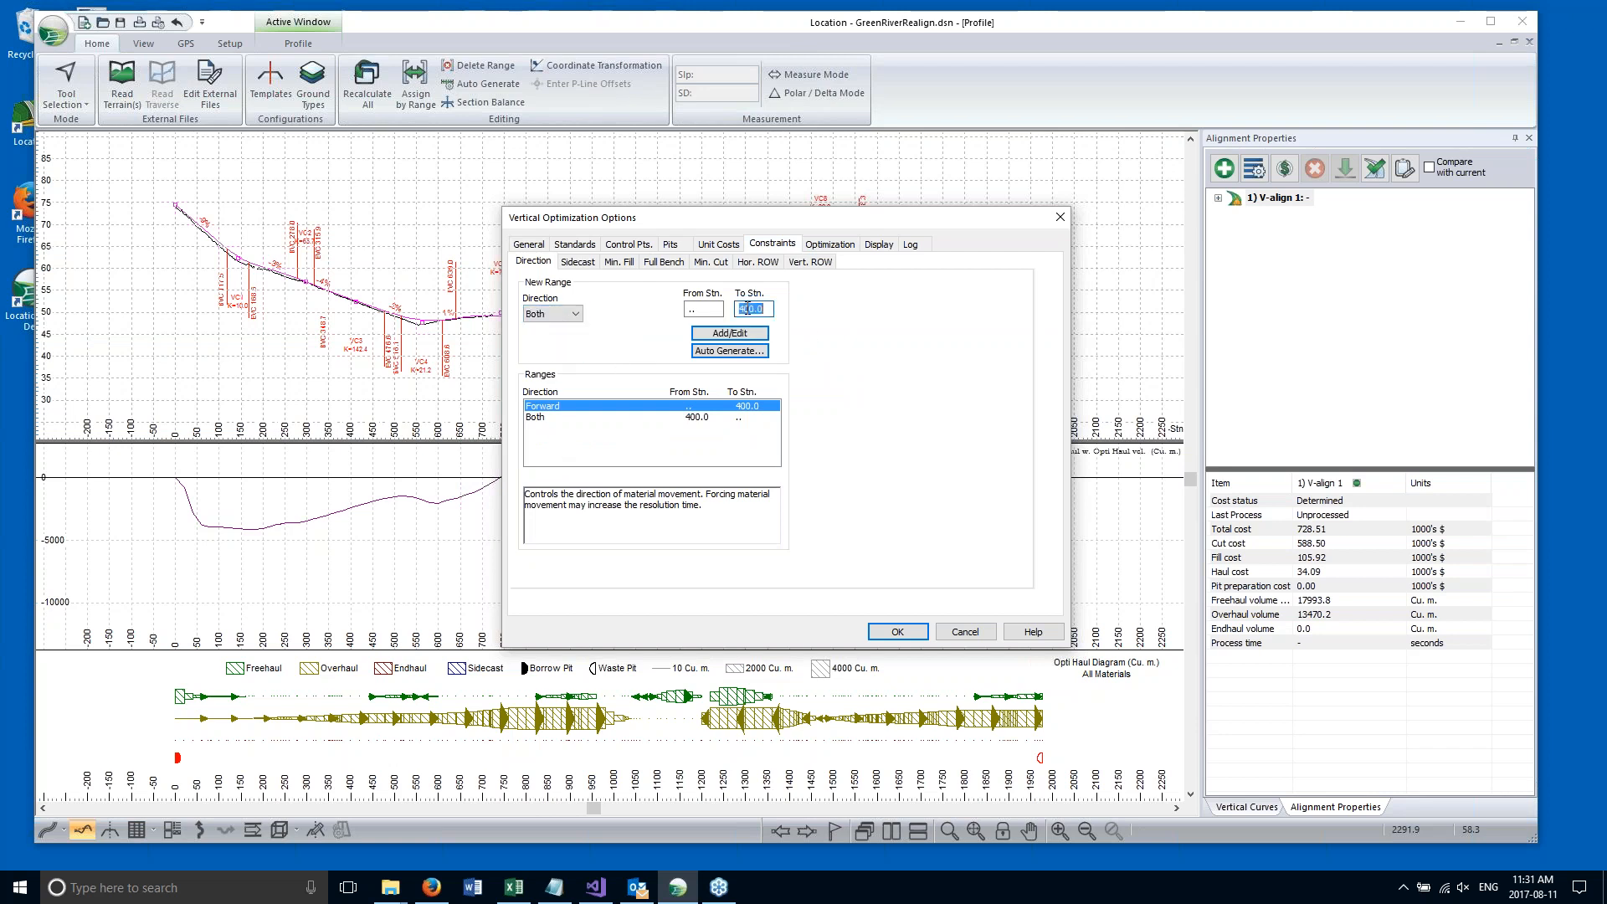
key(BackSpace)
click(729, 333)
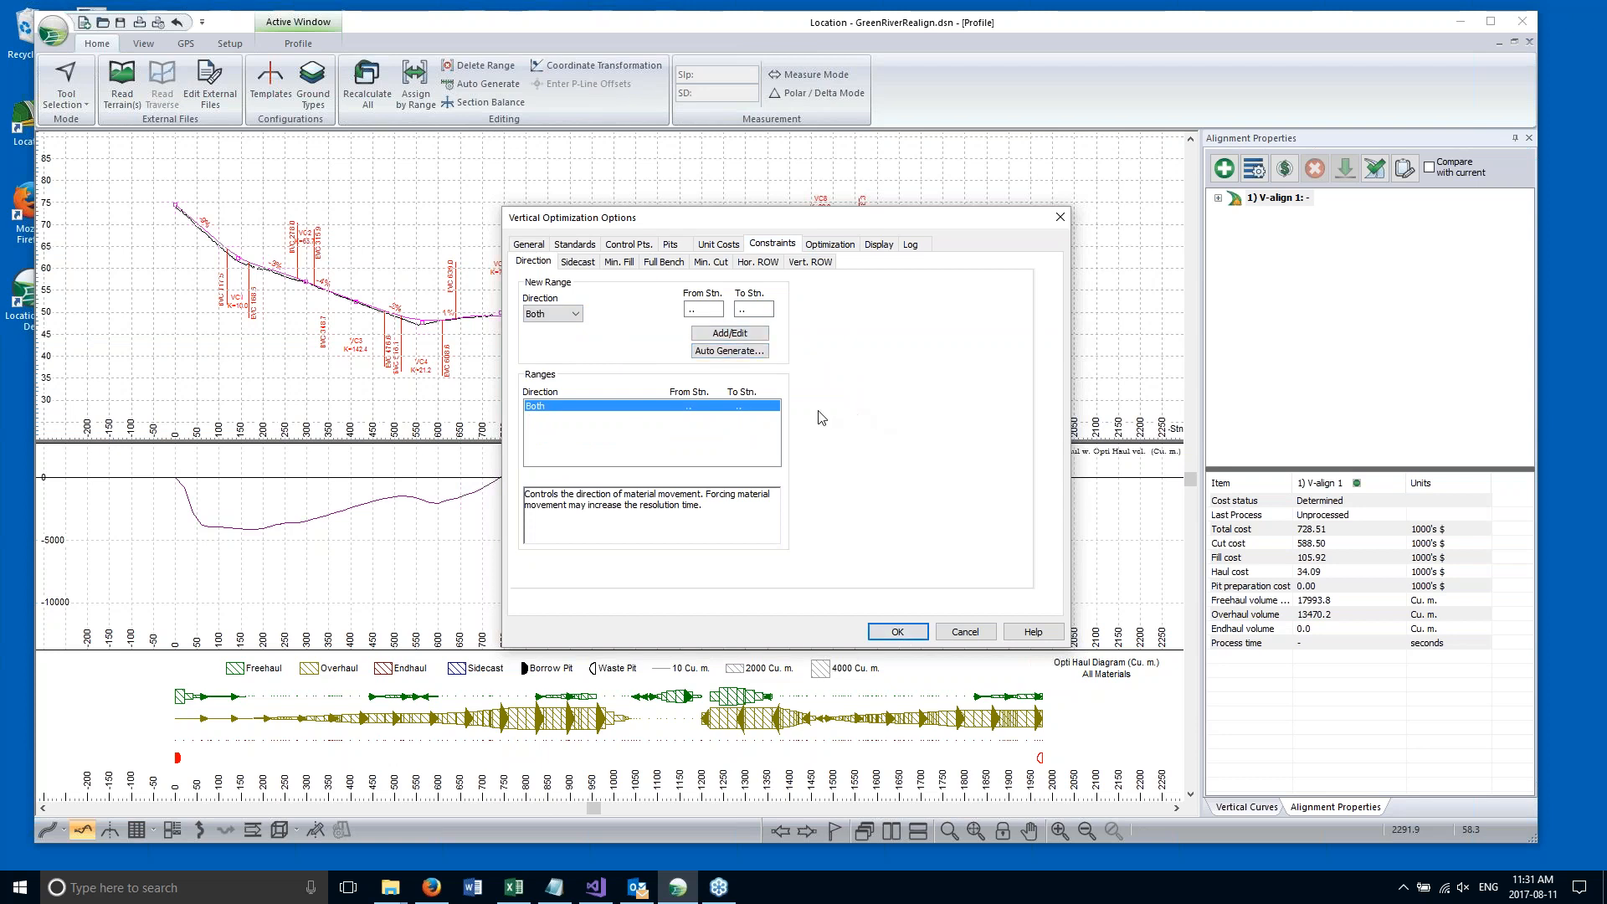
click(741, 334)
click(896, 633)
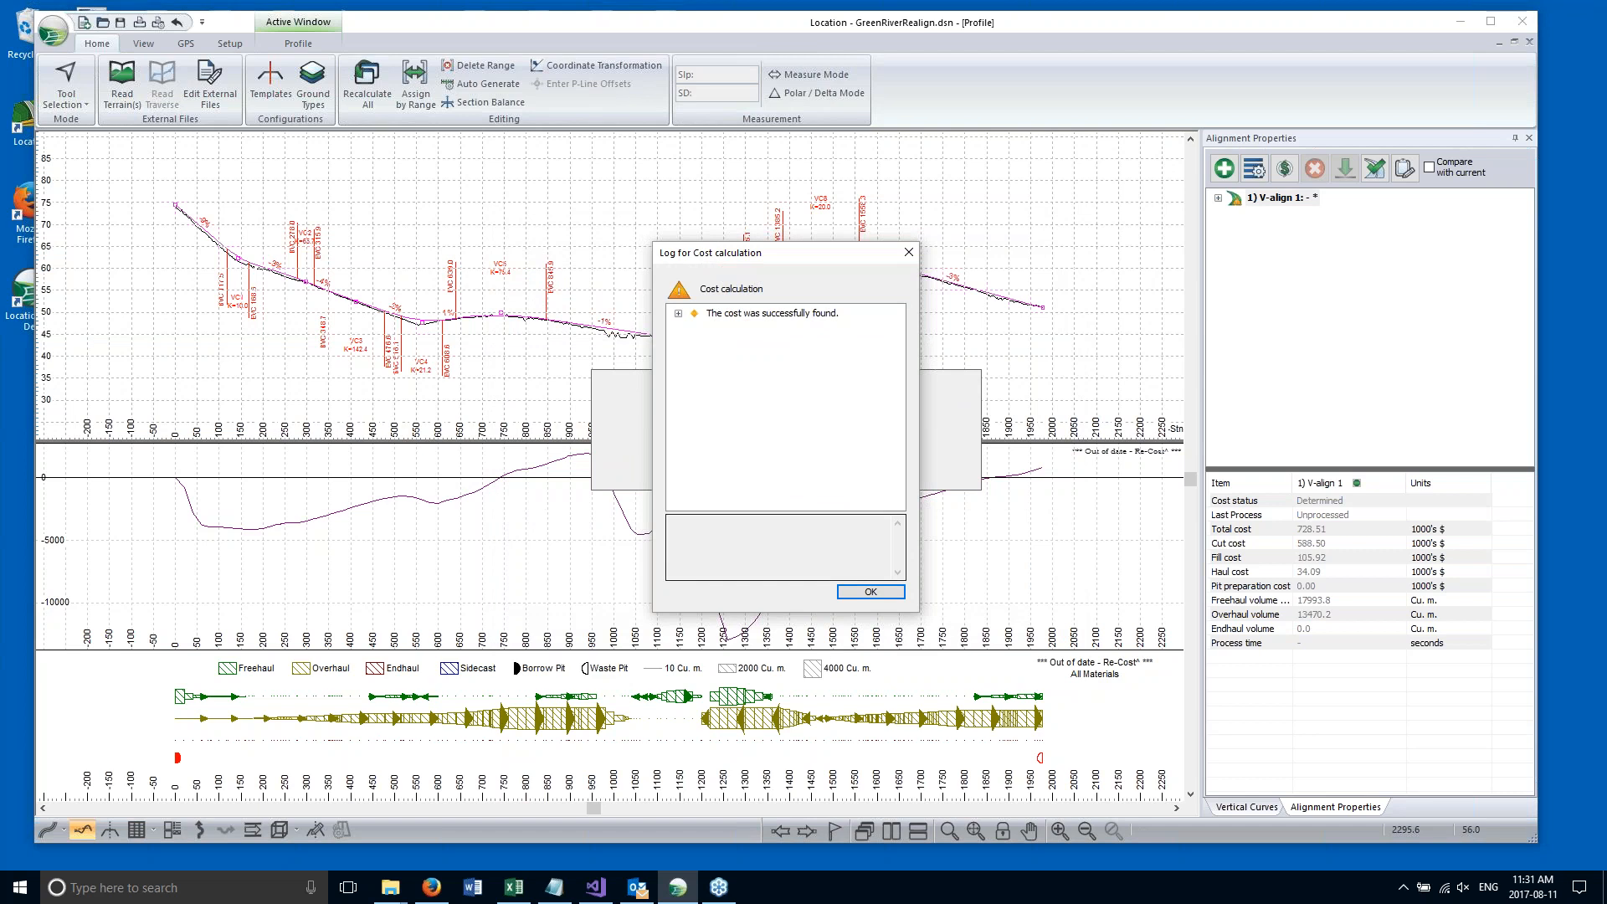
Finish recalculating the cost without the direction constraint and check the full profile, mass haul curve and total cost.
click(869, 593)
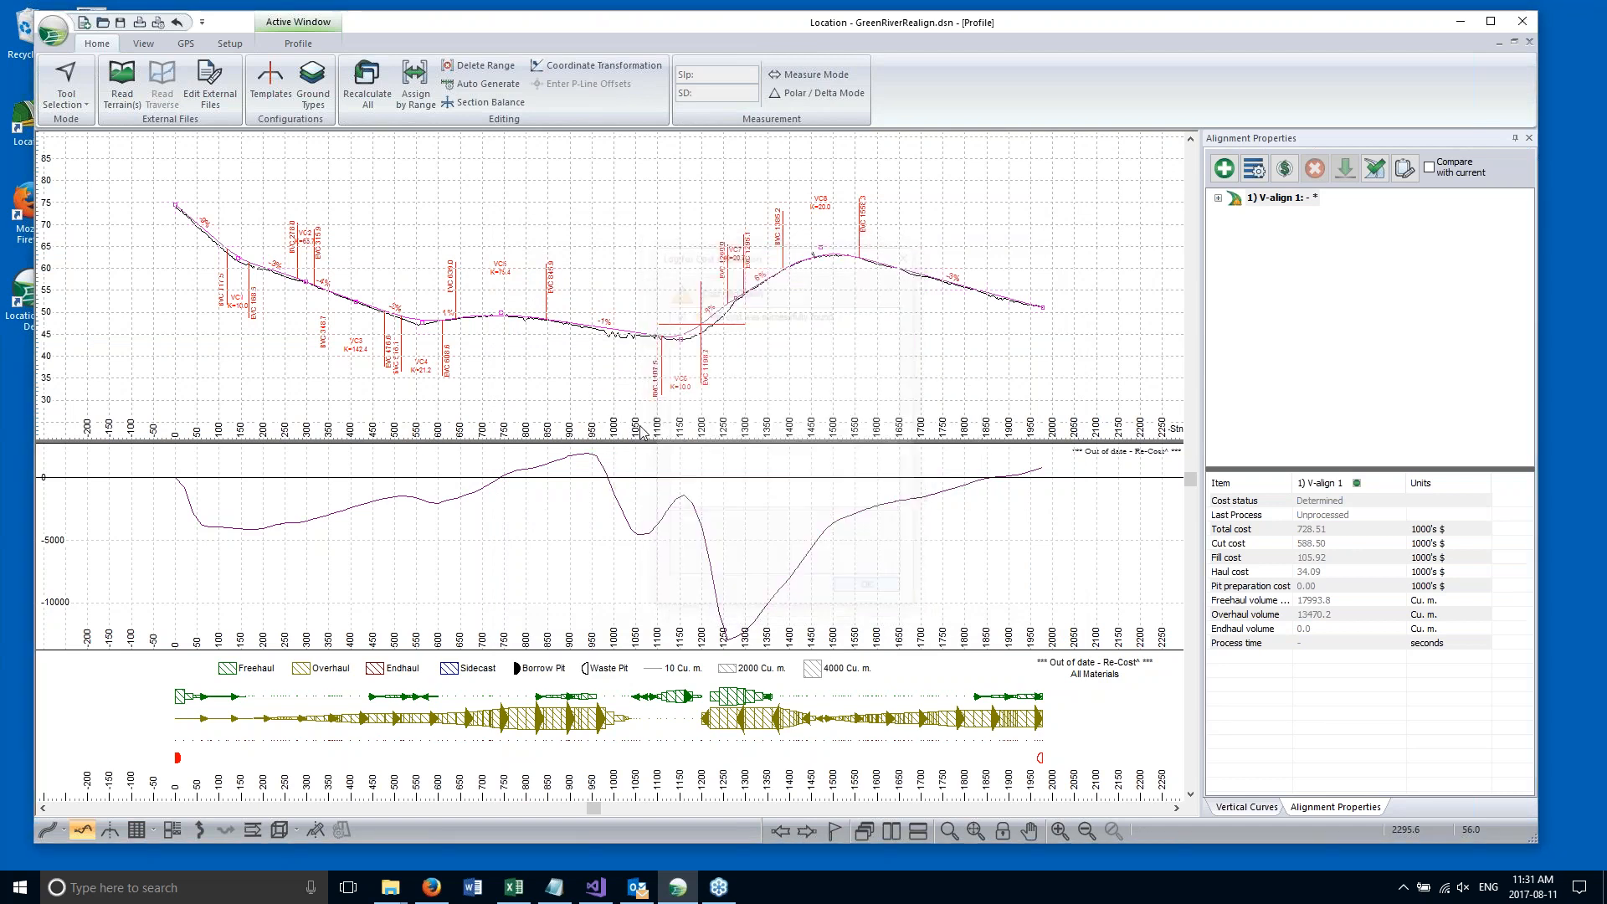
middle_drag(610, 320, 620, 323)
scroll(636, 322, up, 2)
middle_drag(833, 283, 783, 288)
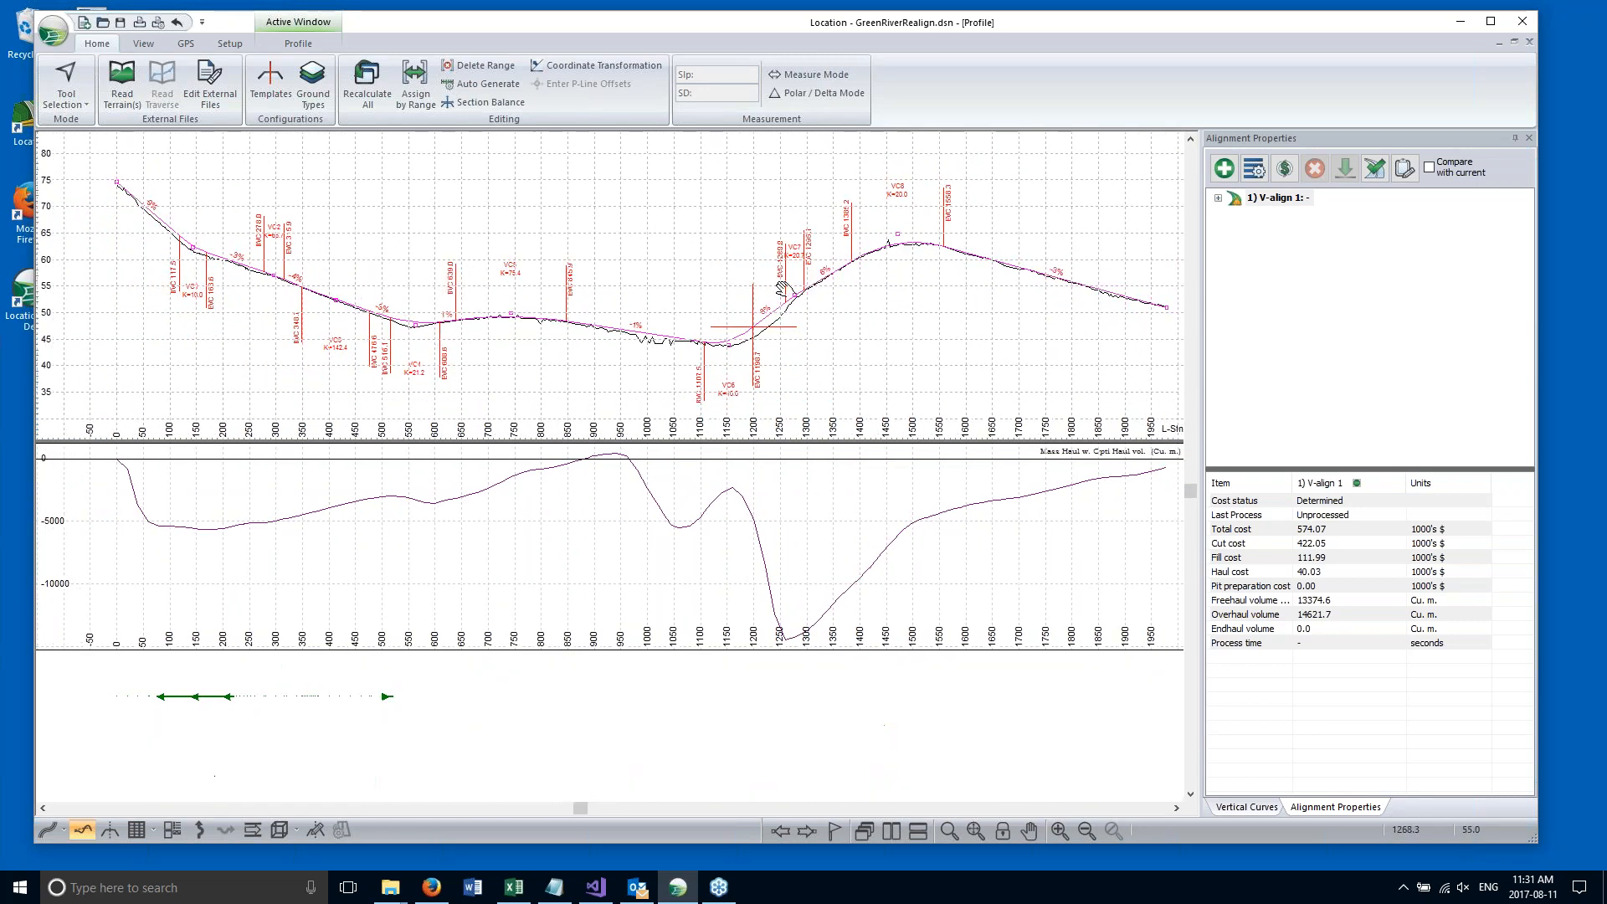
scroll(781, 288, down, 1)
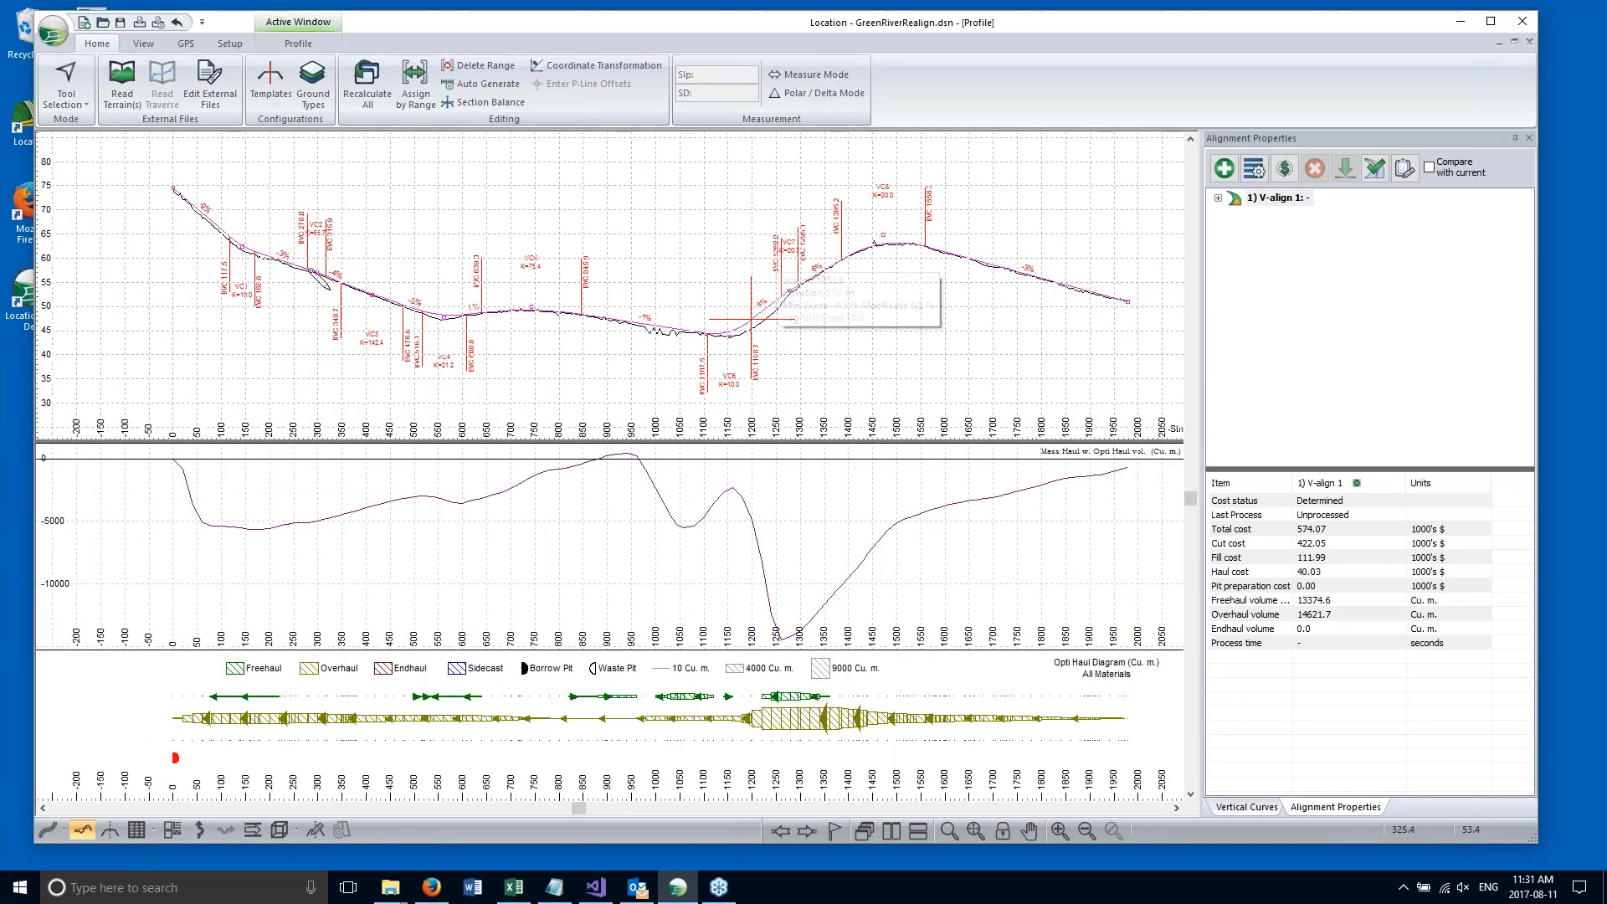
click(1329, 533)
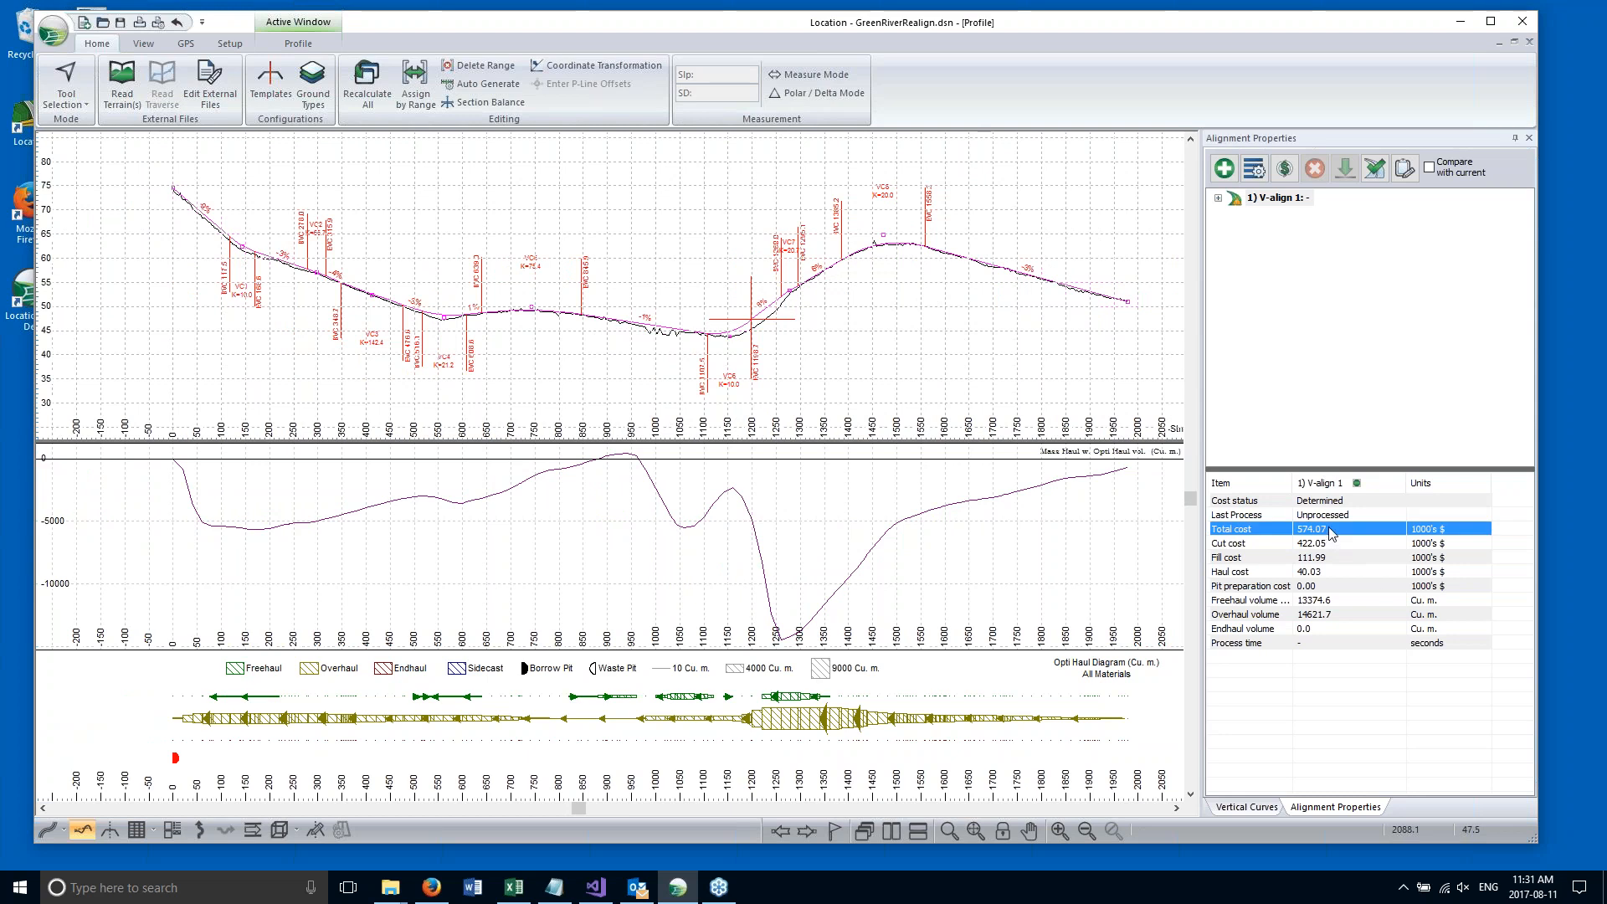
Add a second vertical alignment for optimization, keeping the user-defined standards and V-align 1 as the reference alignment.
right_click(1268, 201)
click(1224, 169)
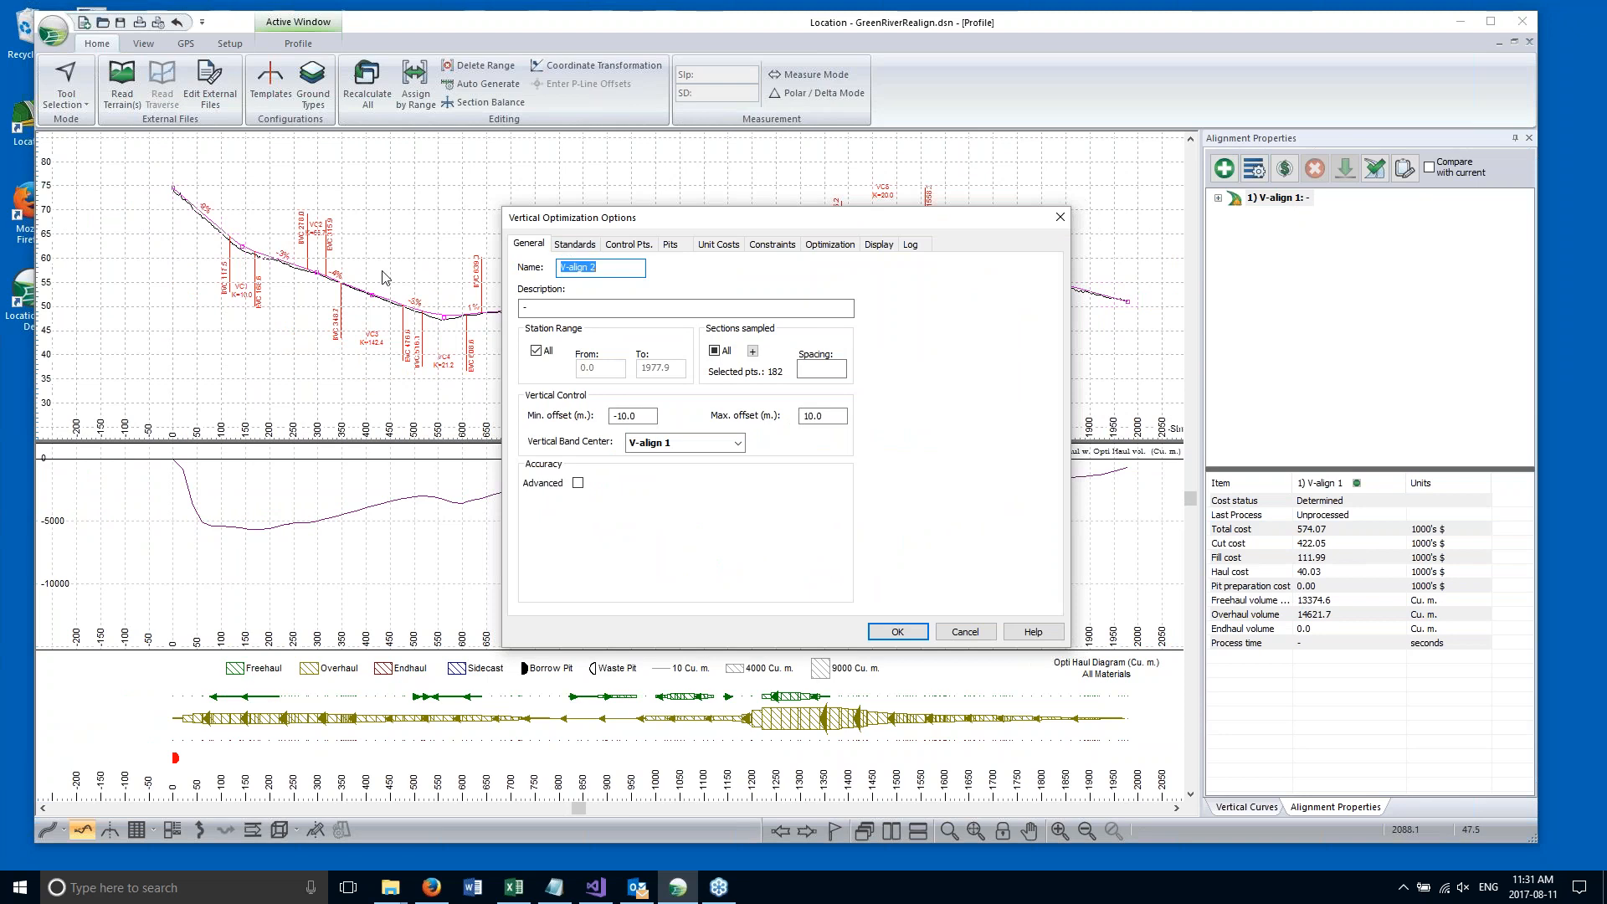
click(565, 248)
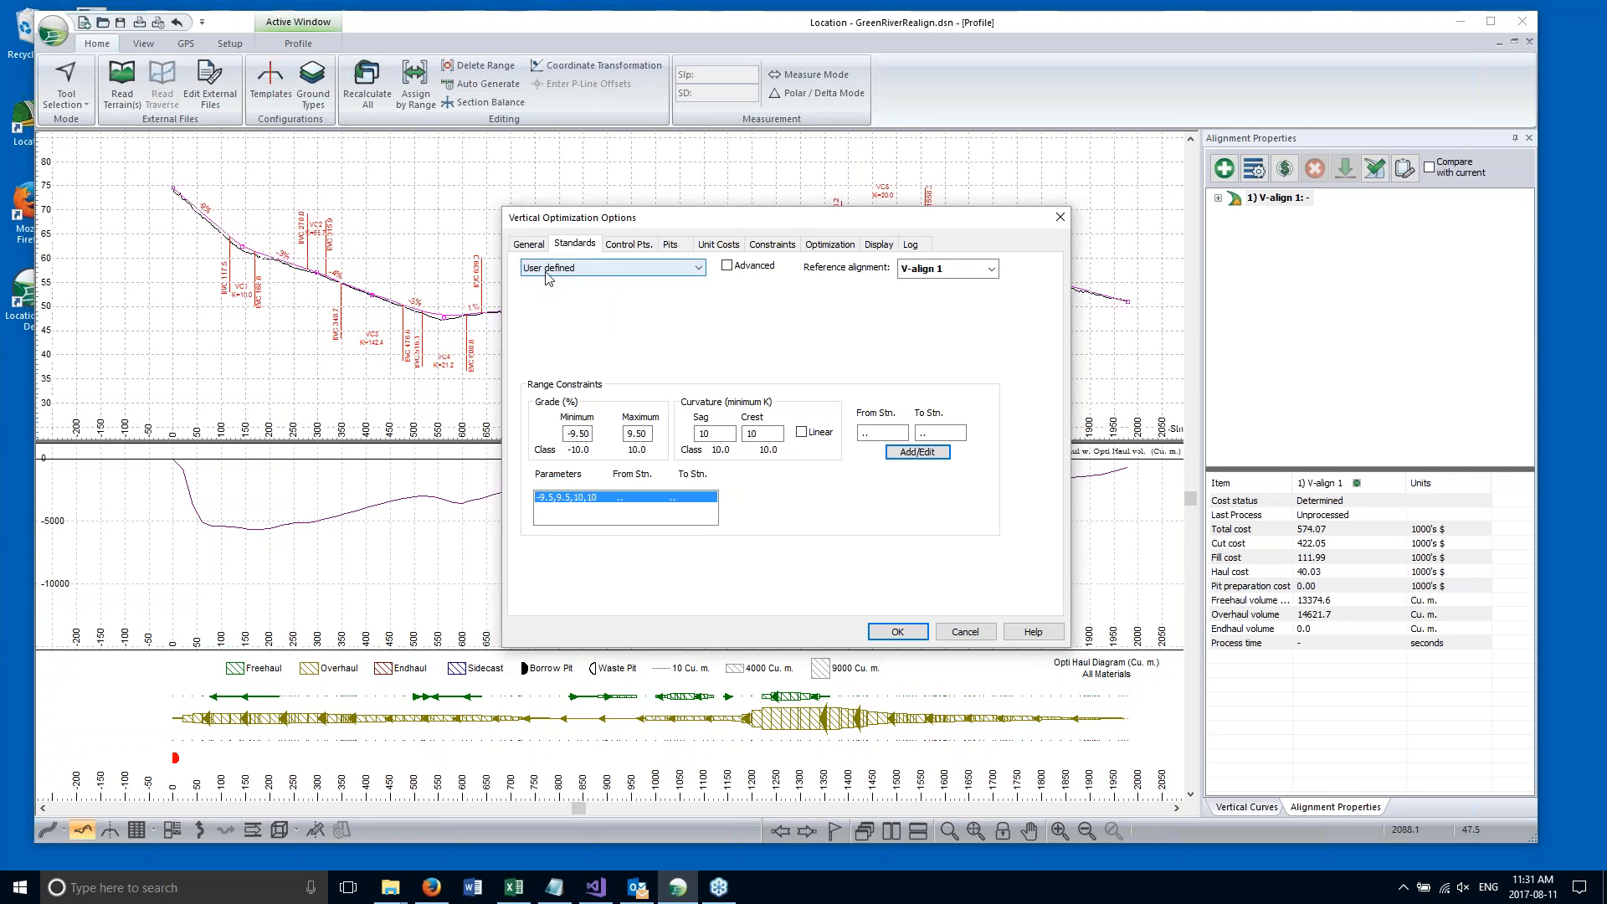
click(894, 635)
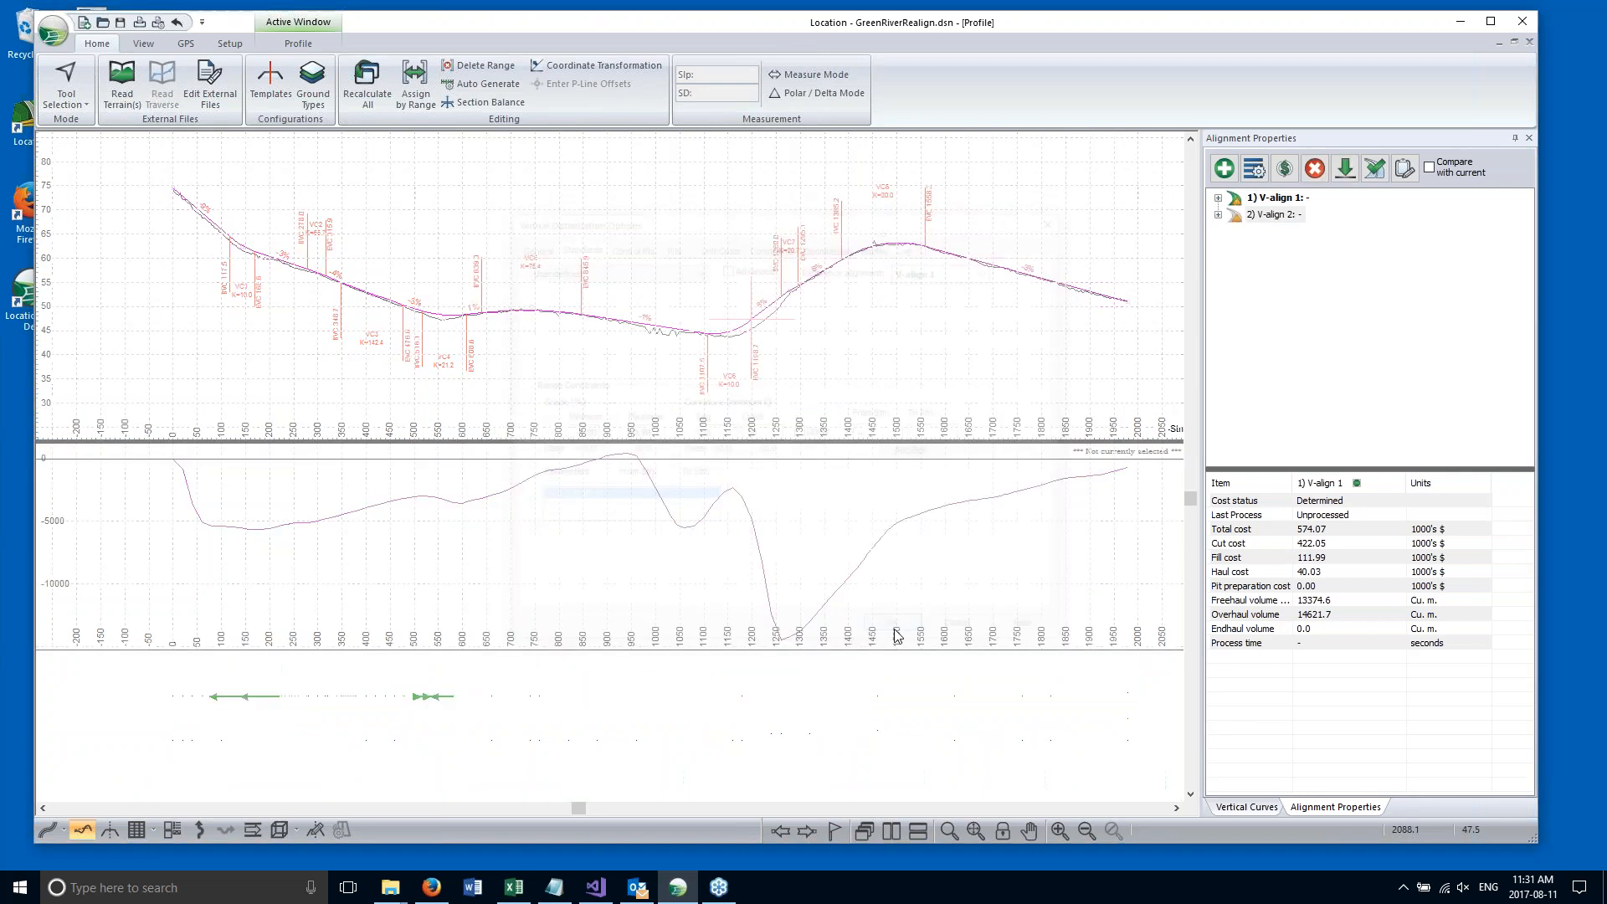
Optimize V-align 2 with the Optimal Profile process and dismiss the optimization and cost log.
click(1274, 214)
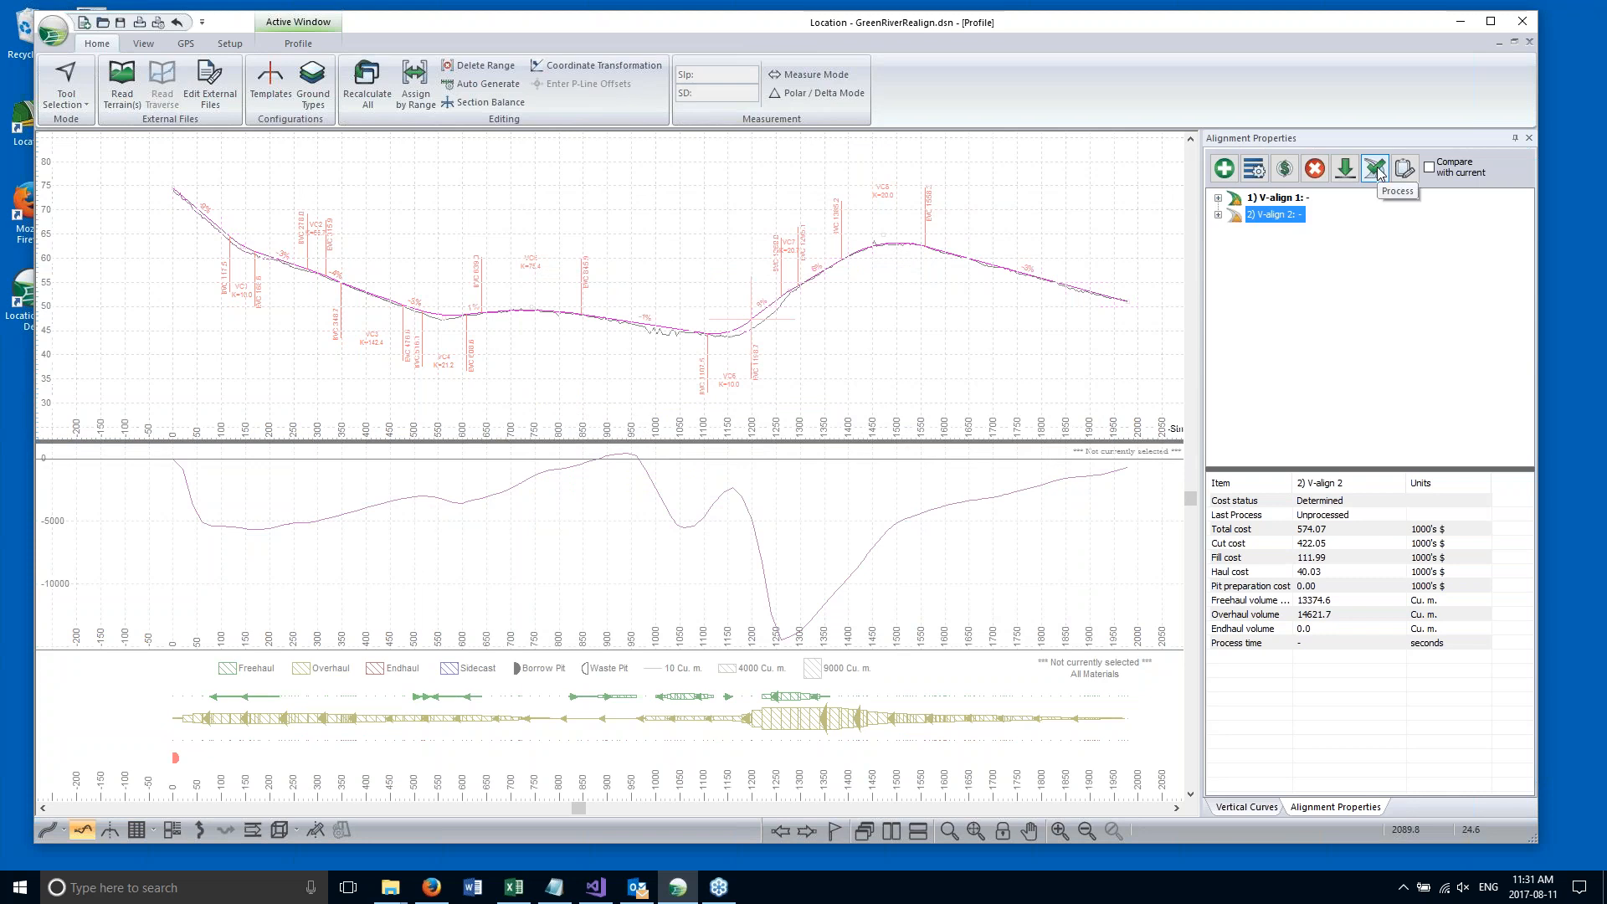
click(1377, 170)
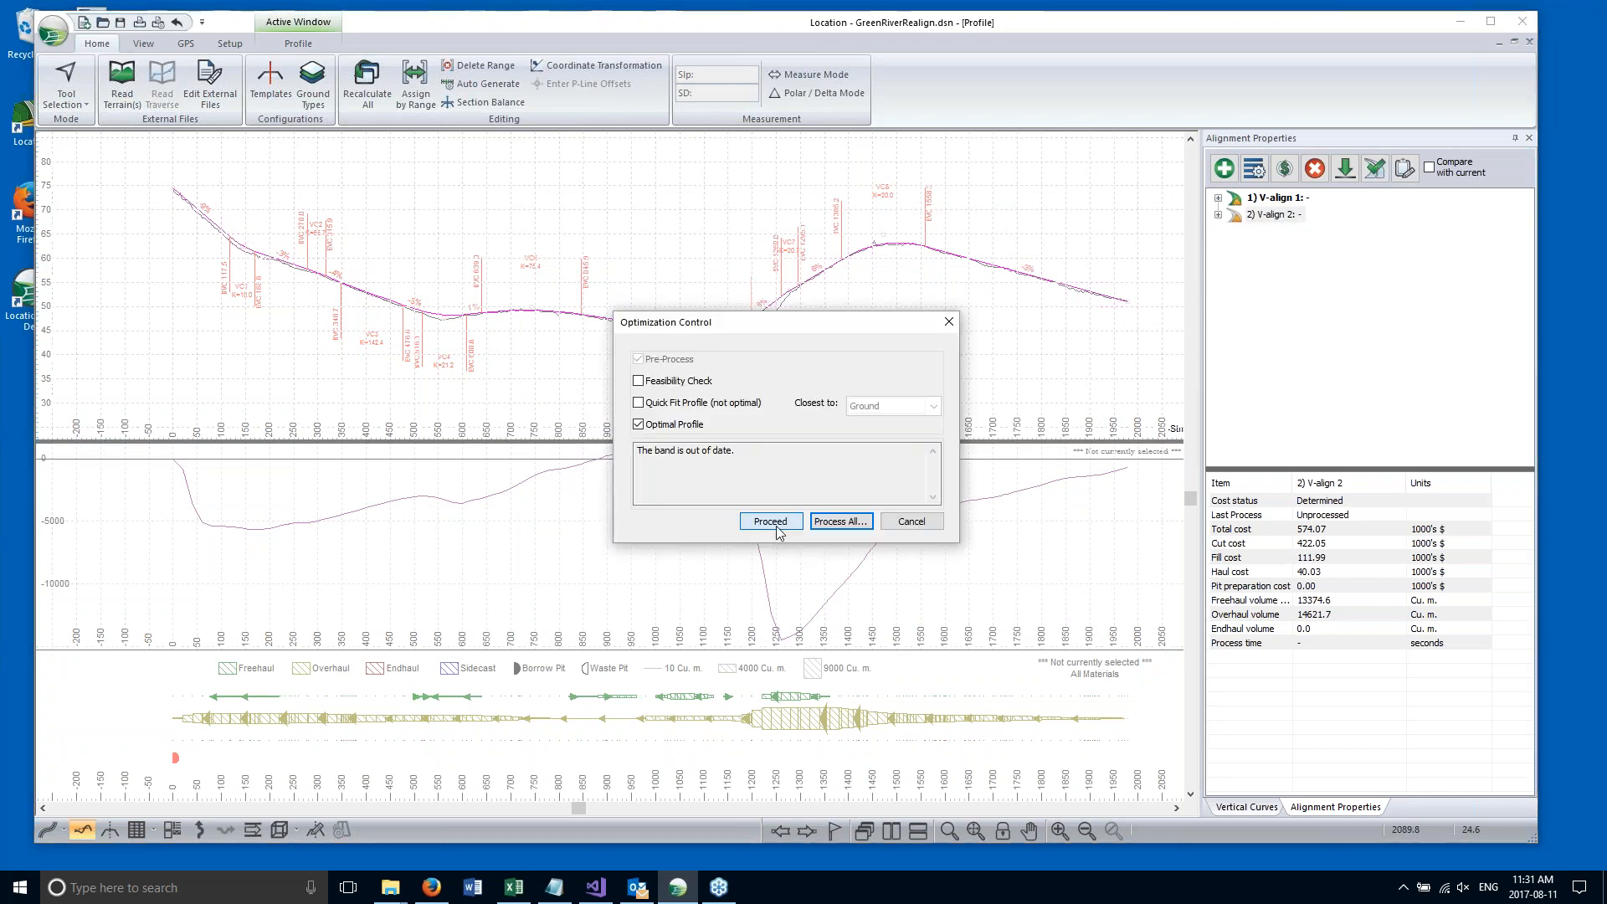
click(776, 526)
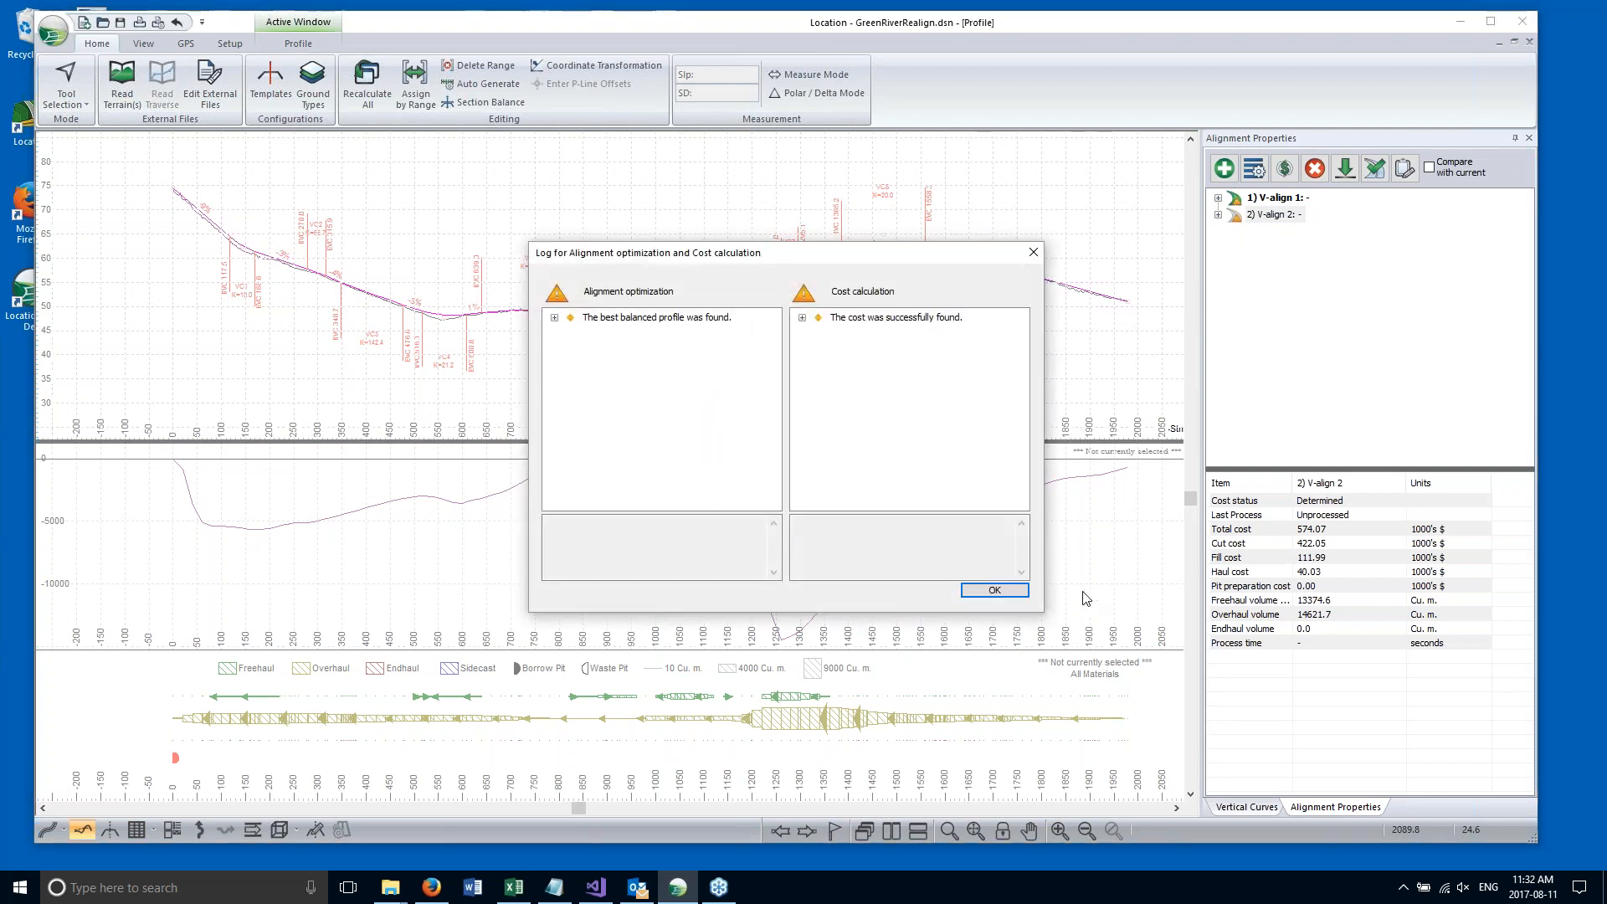
click(994, 591)
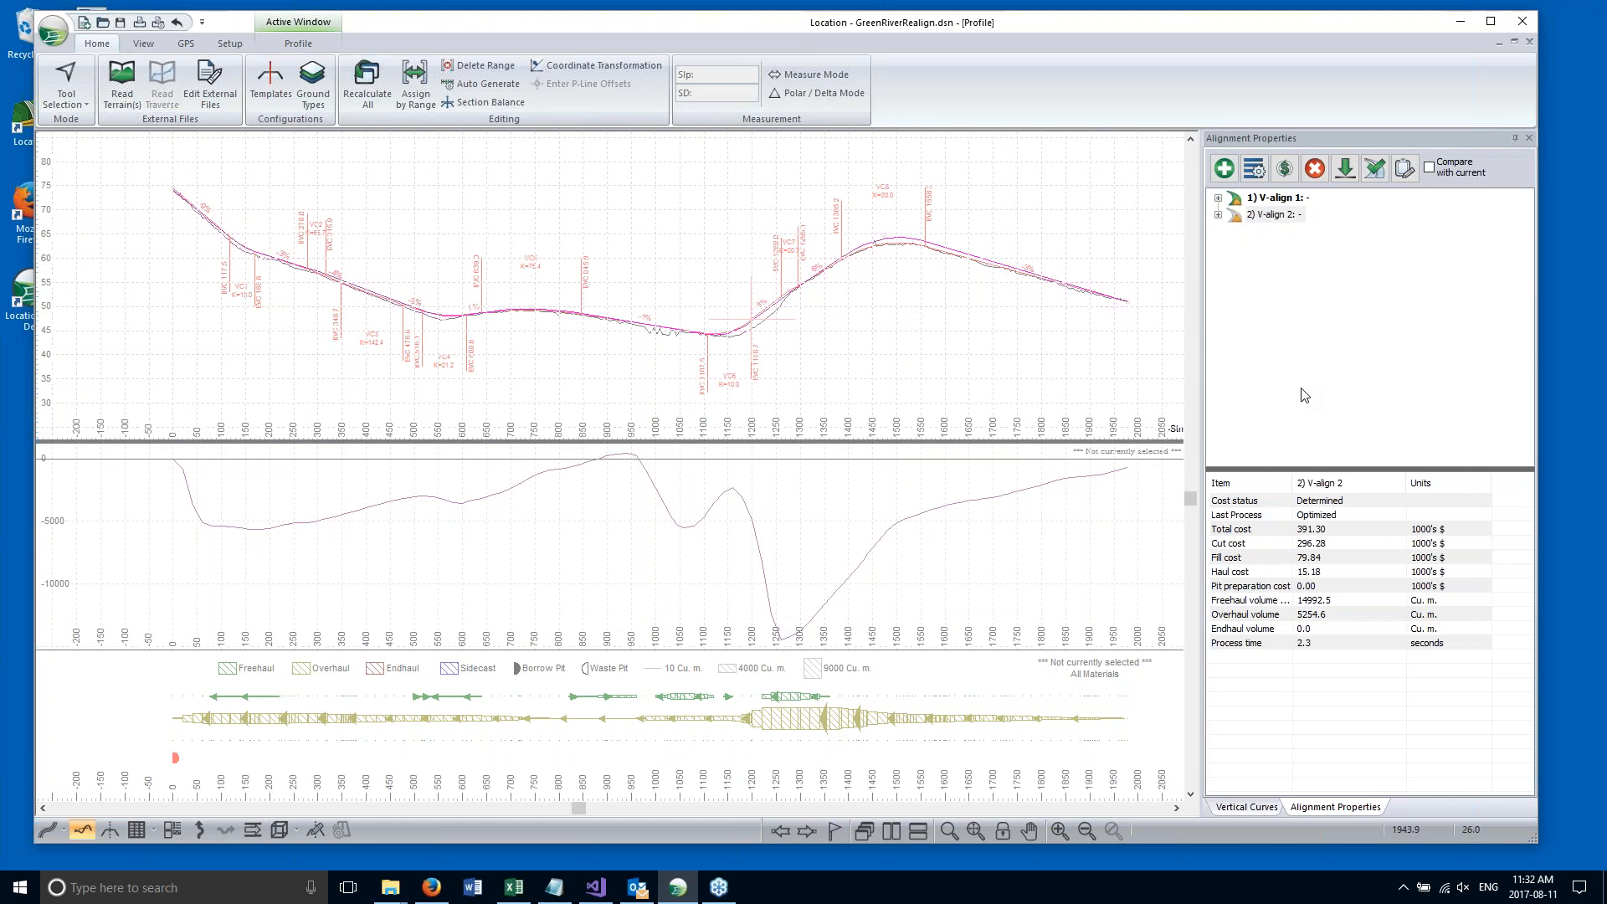
Examine V-align 2's optimized profile against the current profile along the alignment and review its cost breakdown.
click(1276, 215)
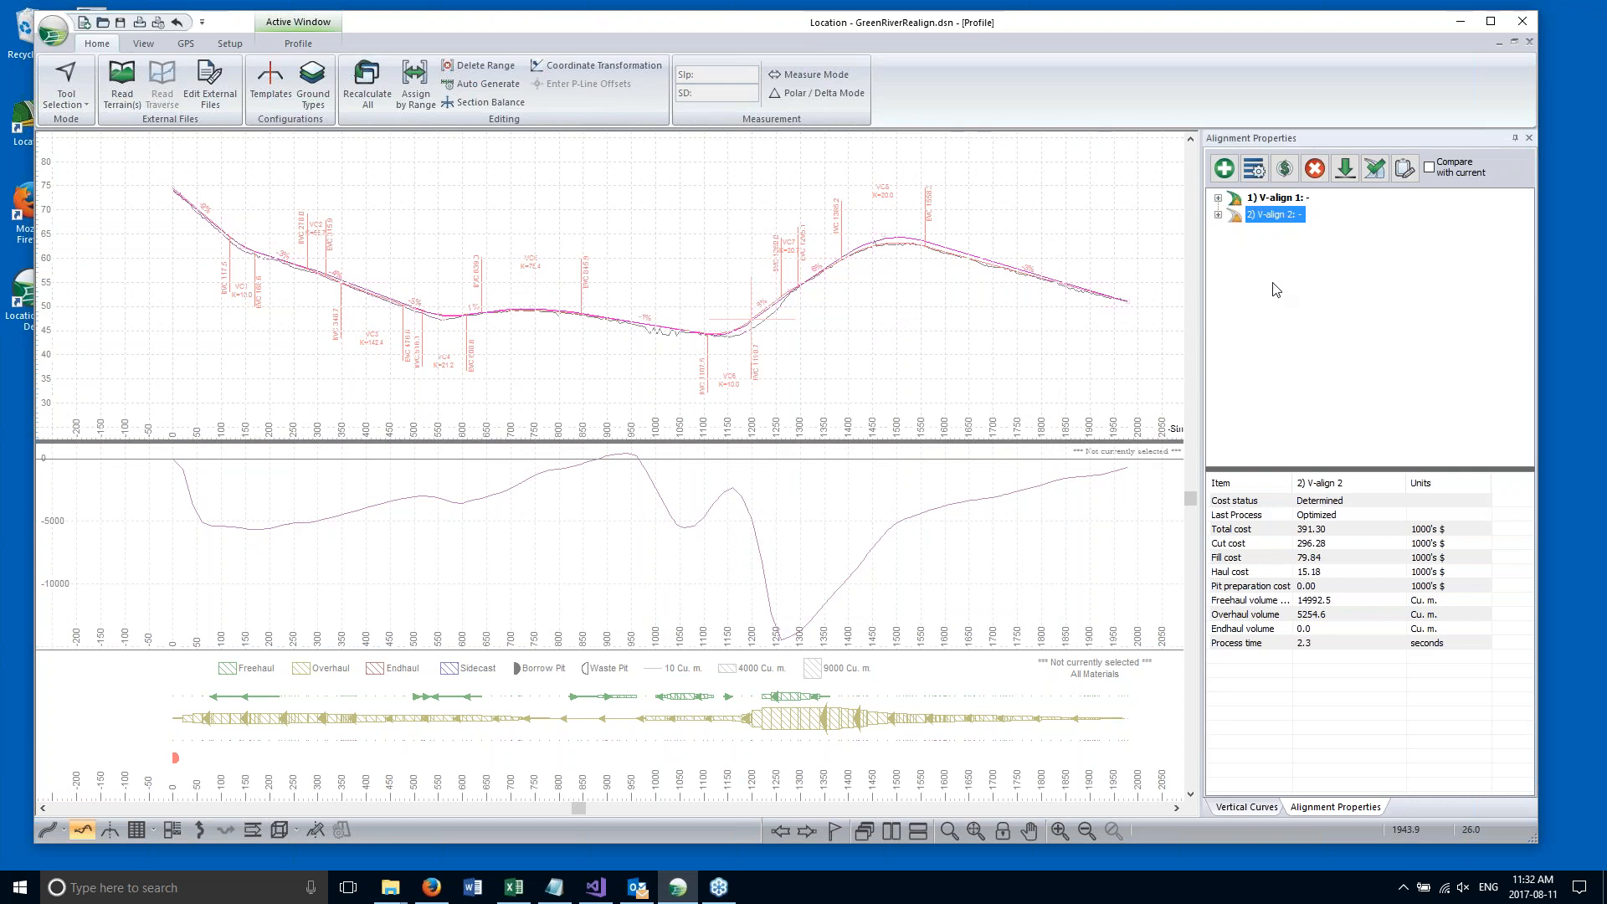
click(1318, 527)
middle_drag(949, 327, 986, 339)
scroll(982, 340, up, 1)
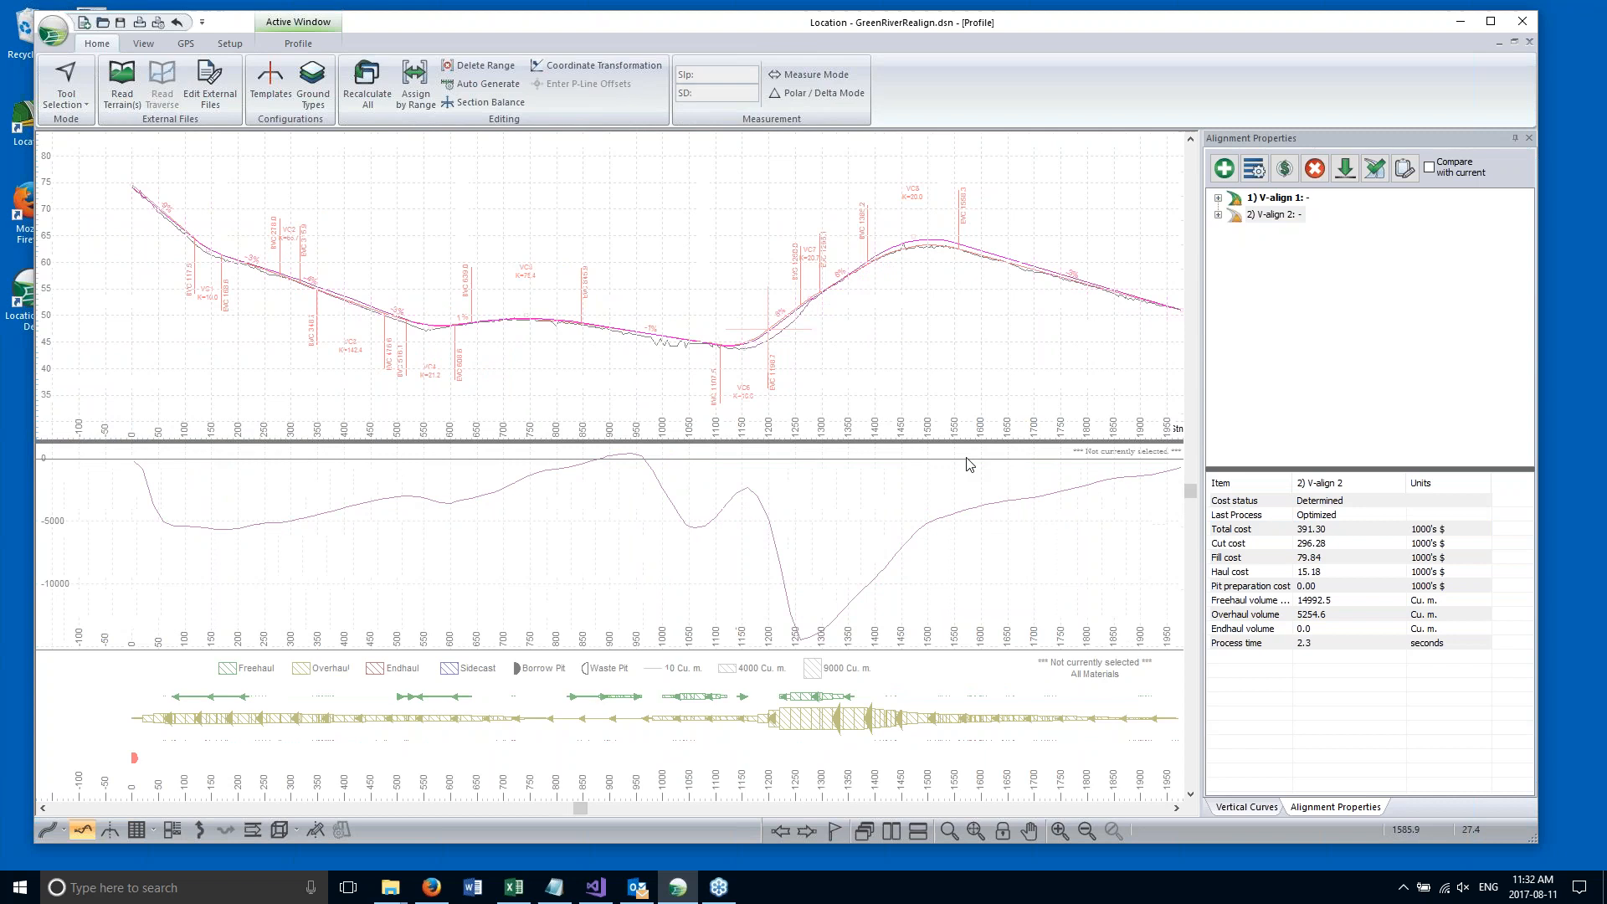
drag(957, 548, 957, 555)
middle_drag(437, 341, 590, 364)
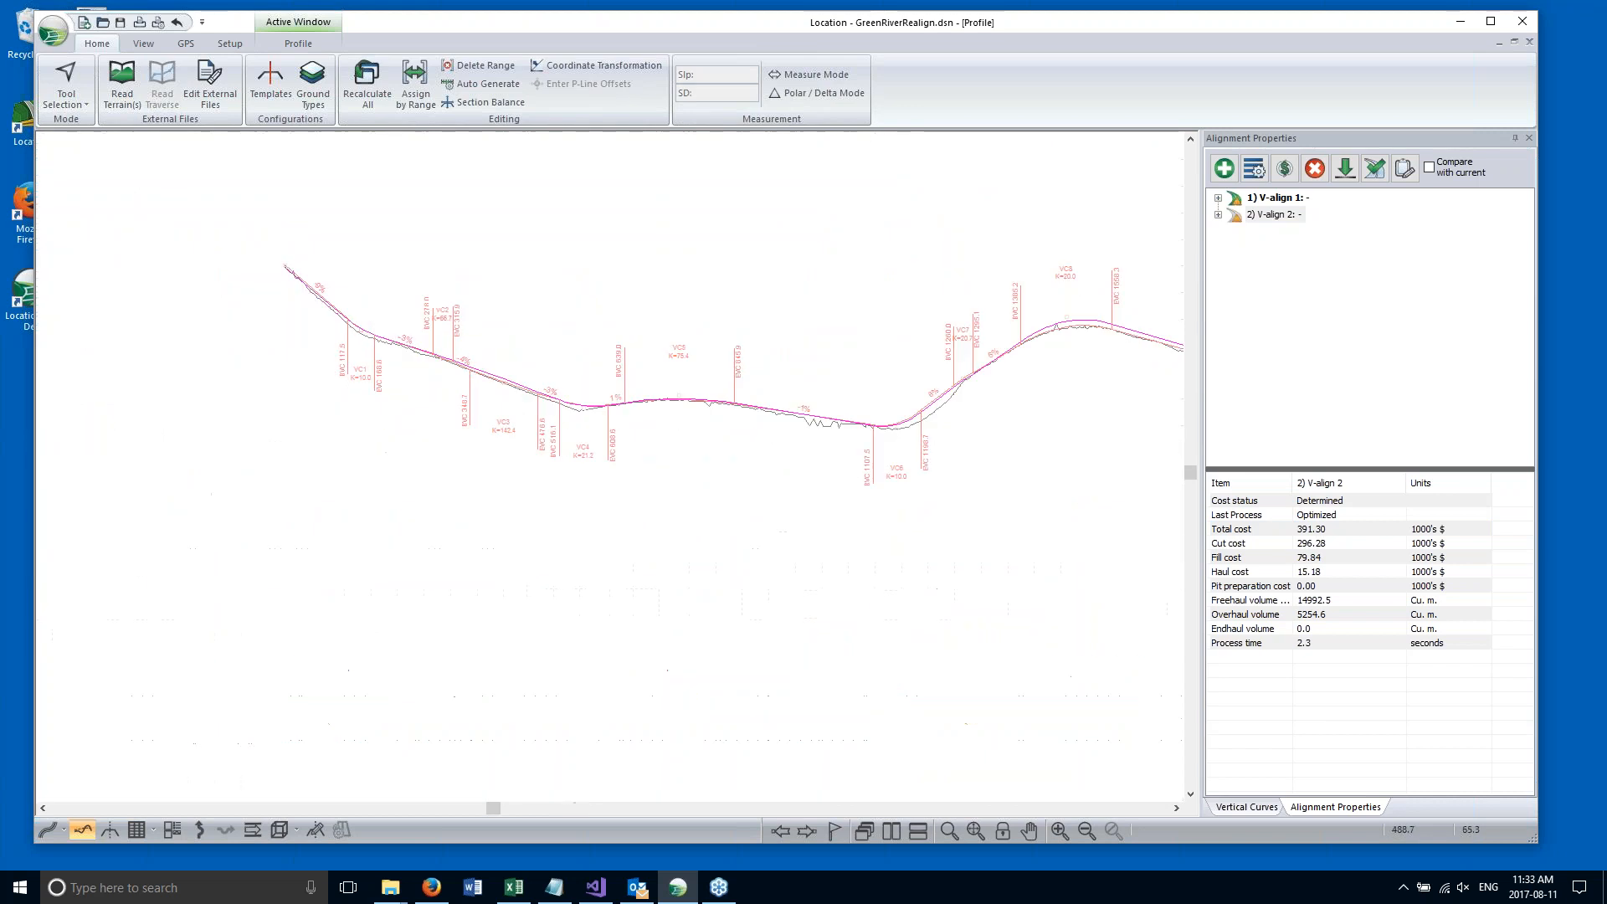
scroll(452, 336, up, 2)
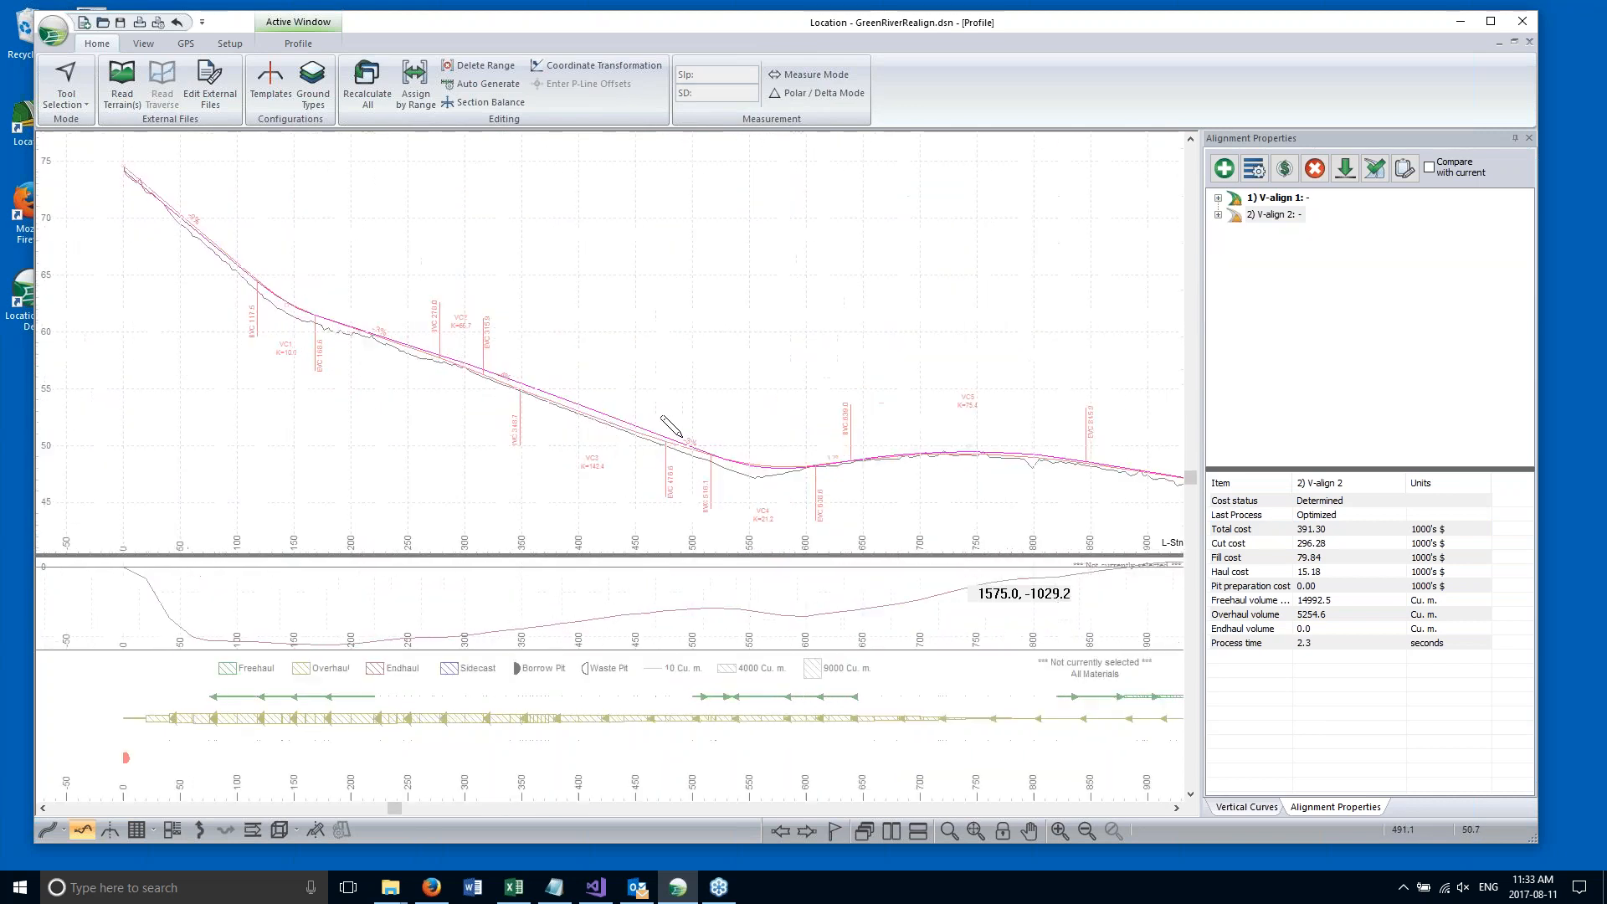
middle_drag(682, 437, 590, 340)
scroll(505, 309, down, 1)
middle_drag(736, 335, 409, 301)
scroll(642, 341, down, 1)
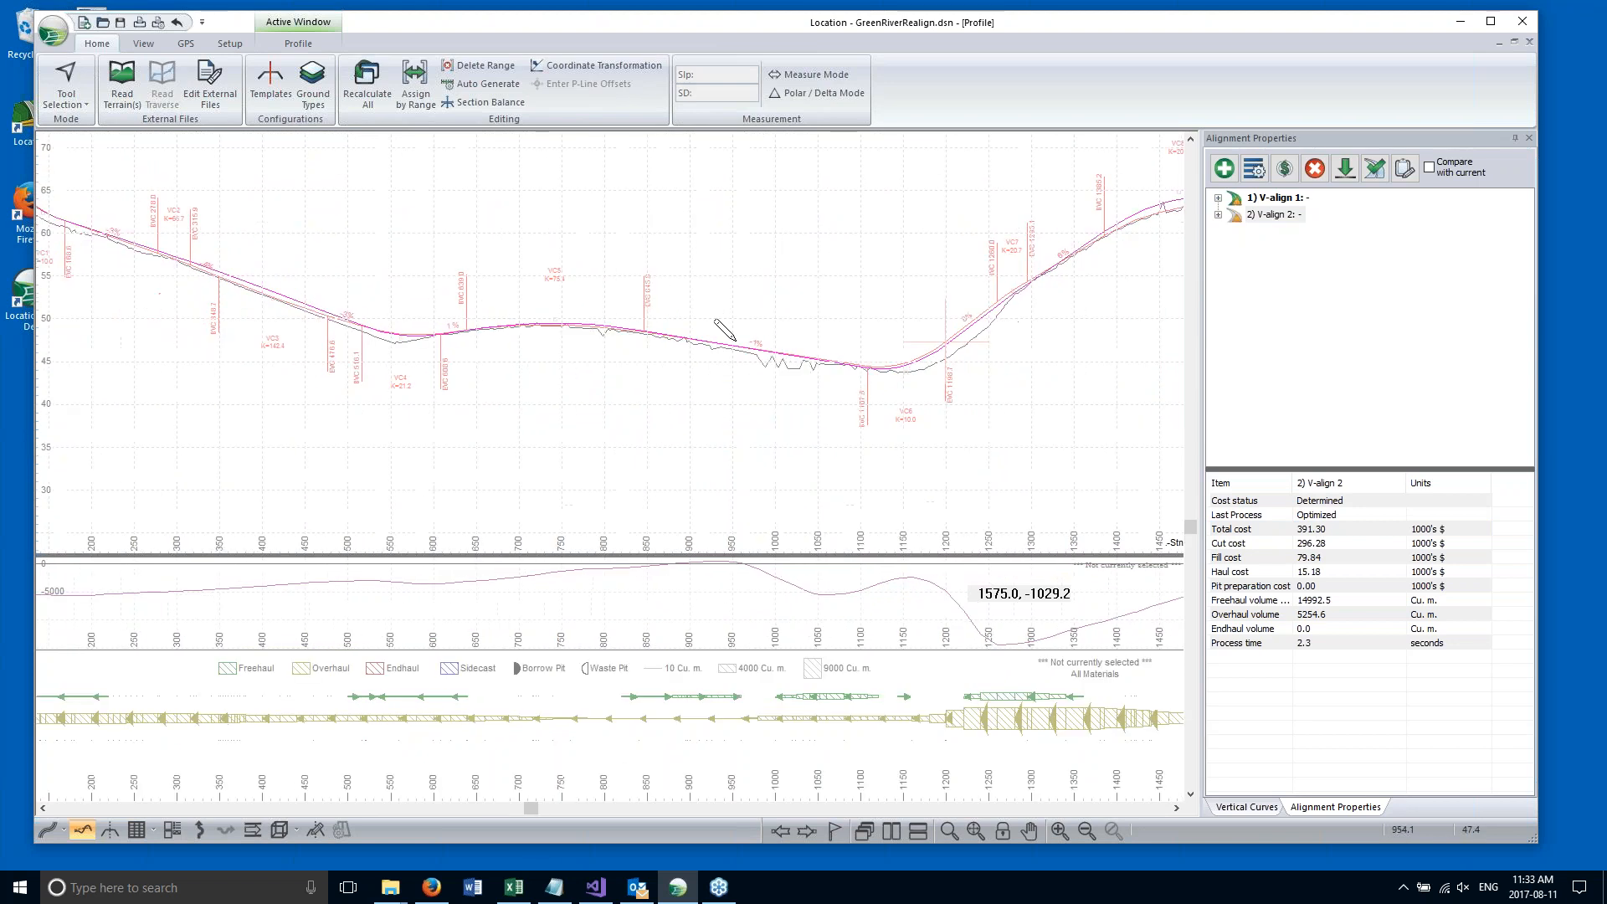
scroll(732, 337, down, 1)
middle_drag(865, 214, 847, 173)
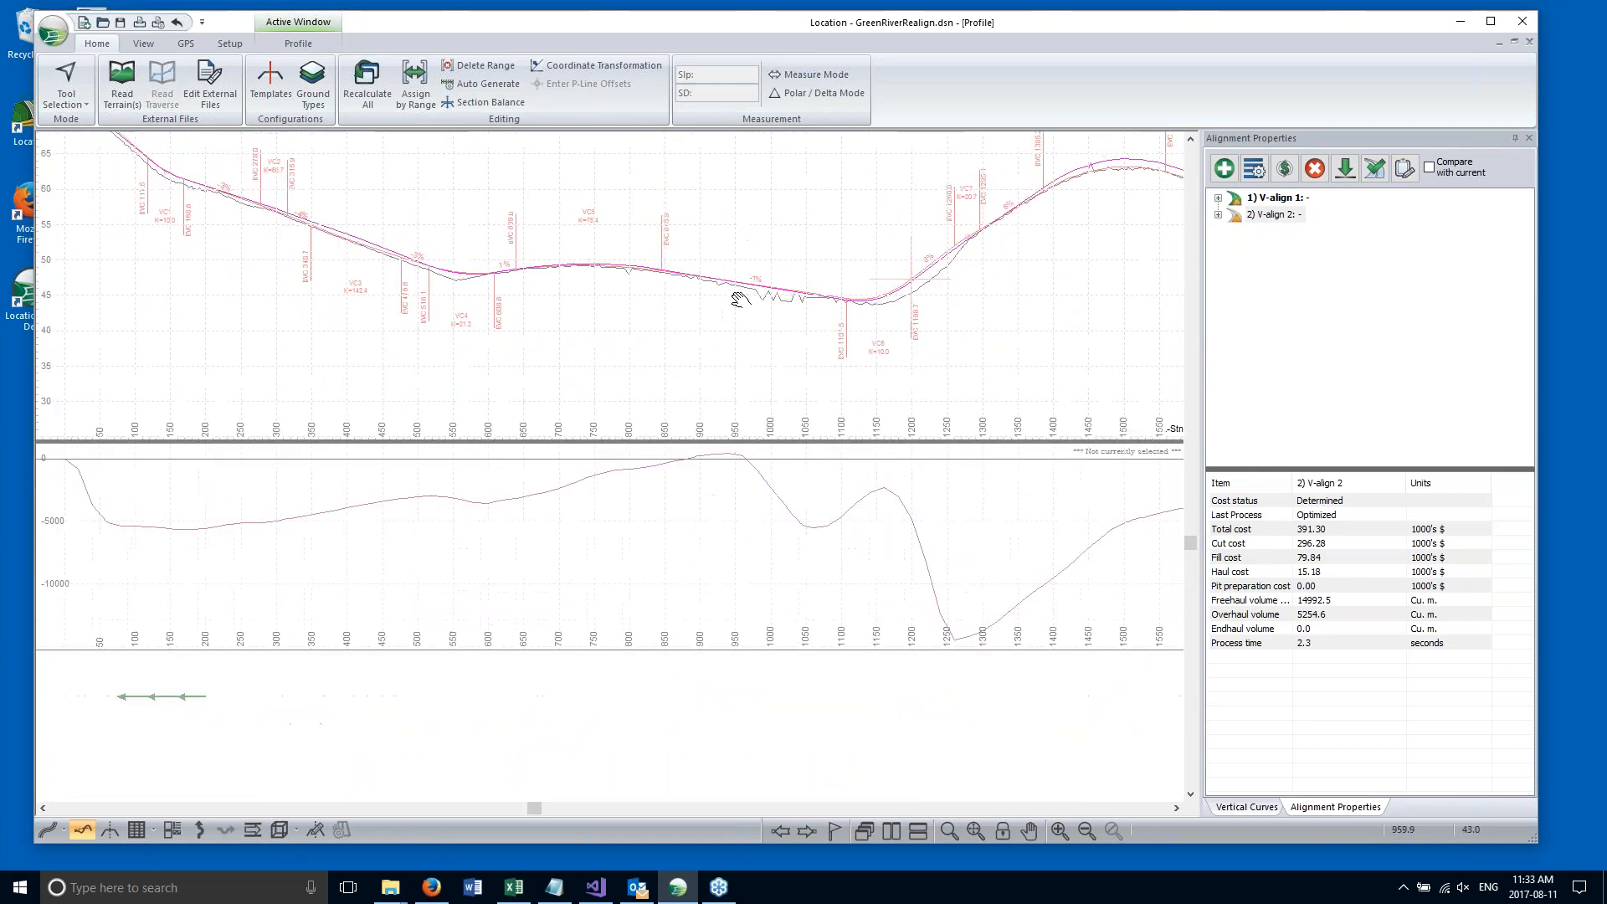
scroll(740, 300, down, 3)
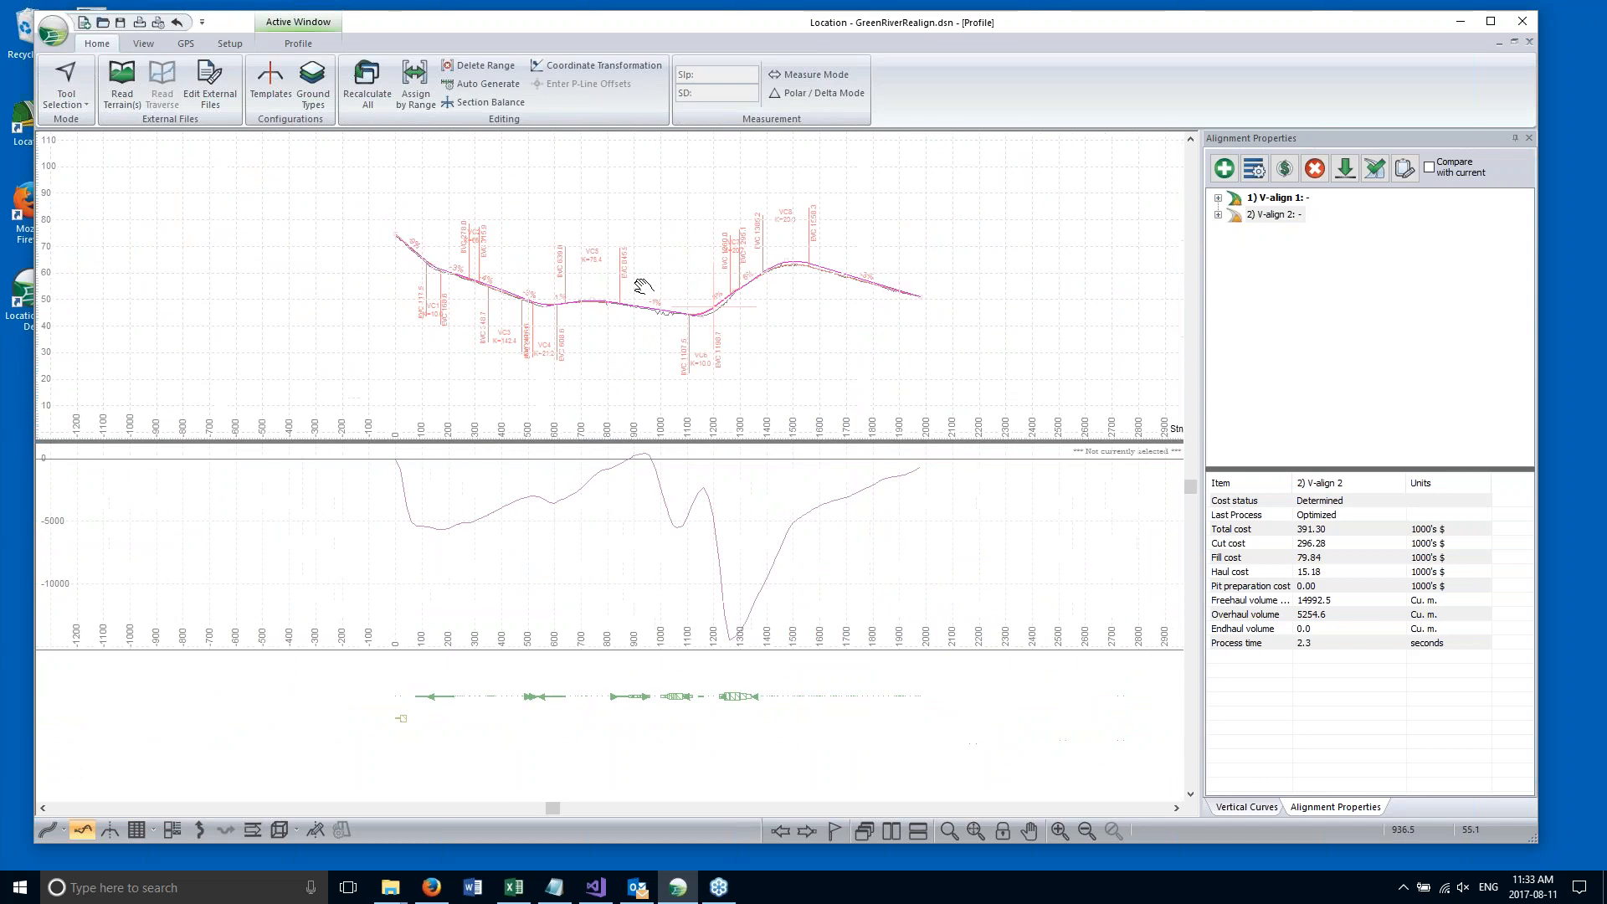
scroll(643, 287, up, 1)
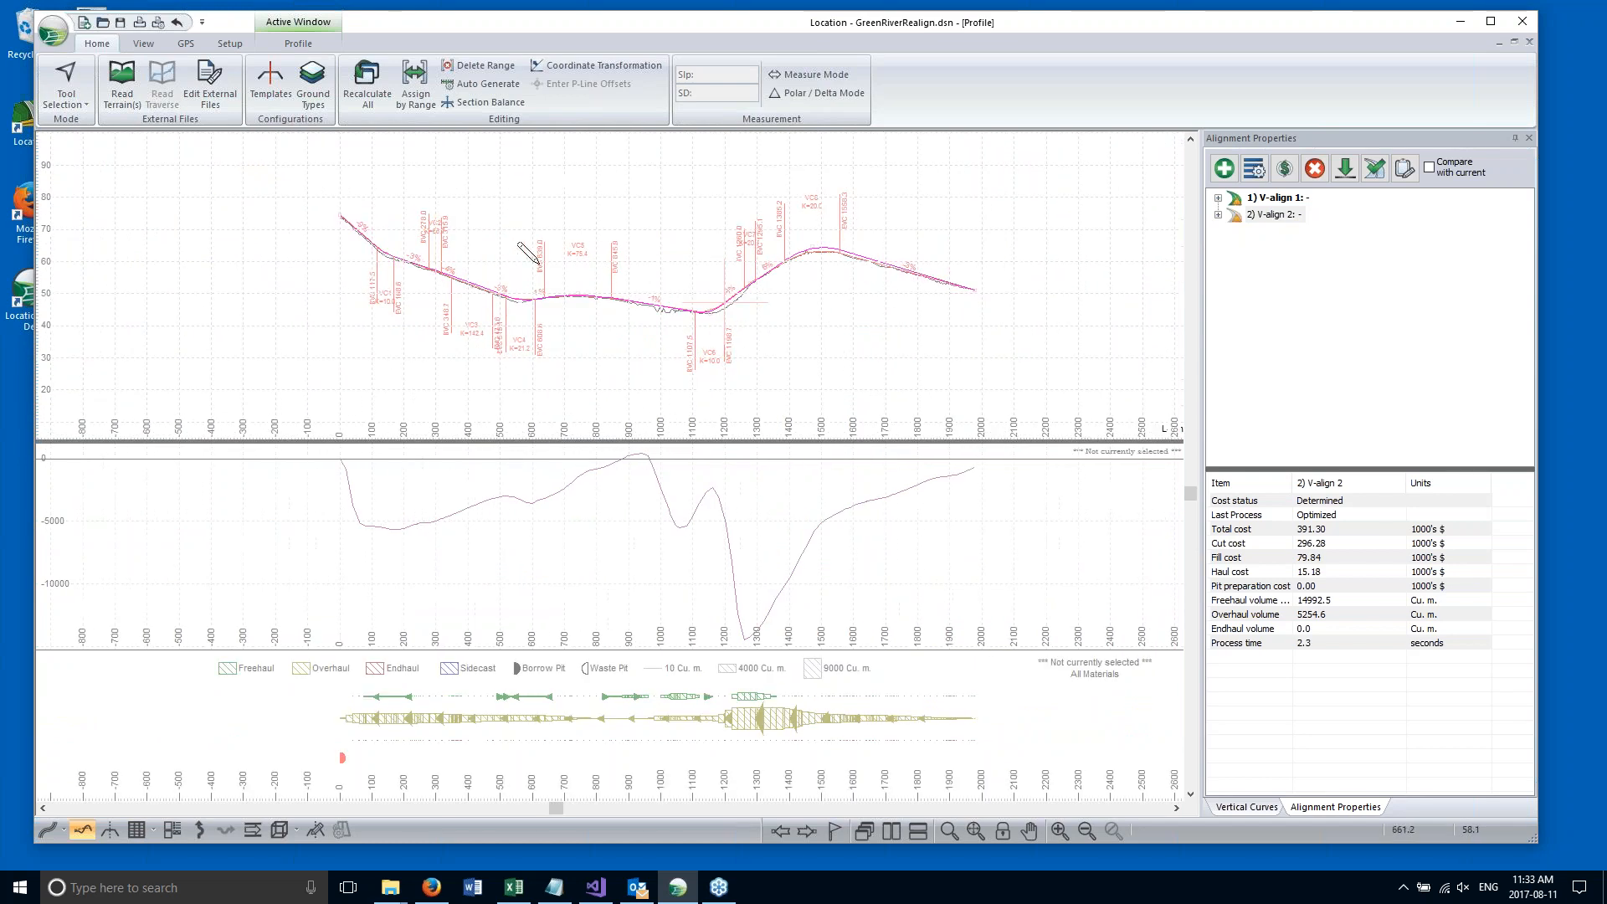
Make V-align 2 the current alignment and turn on the comparison of V-align 1 with it.
click(1267, 215)
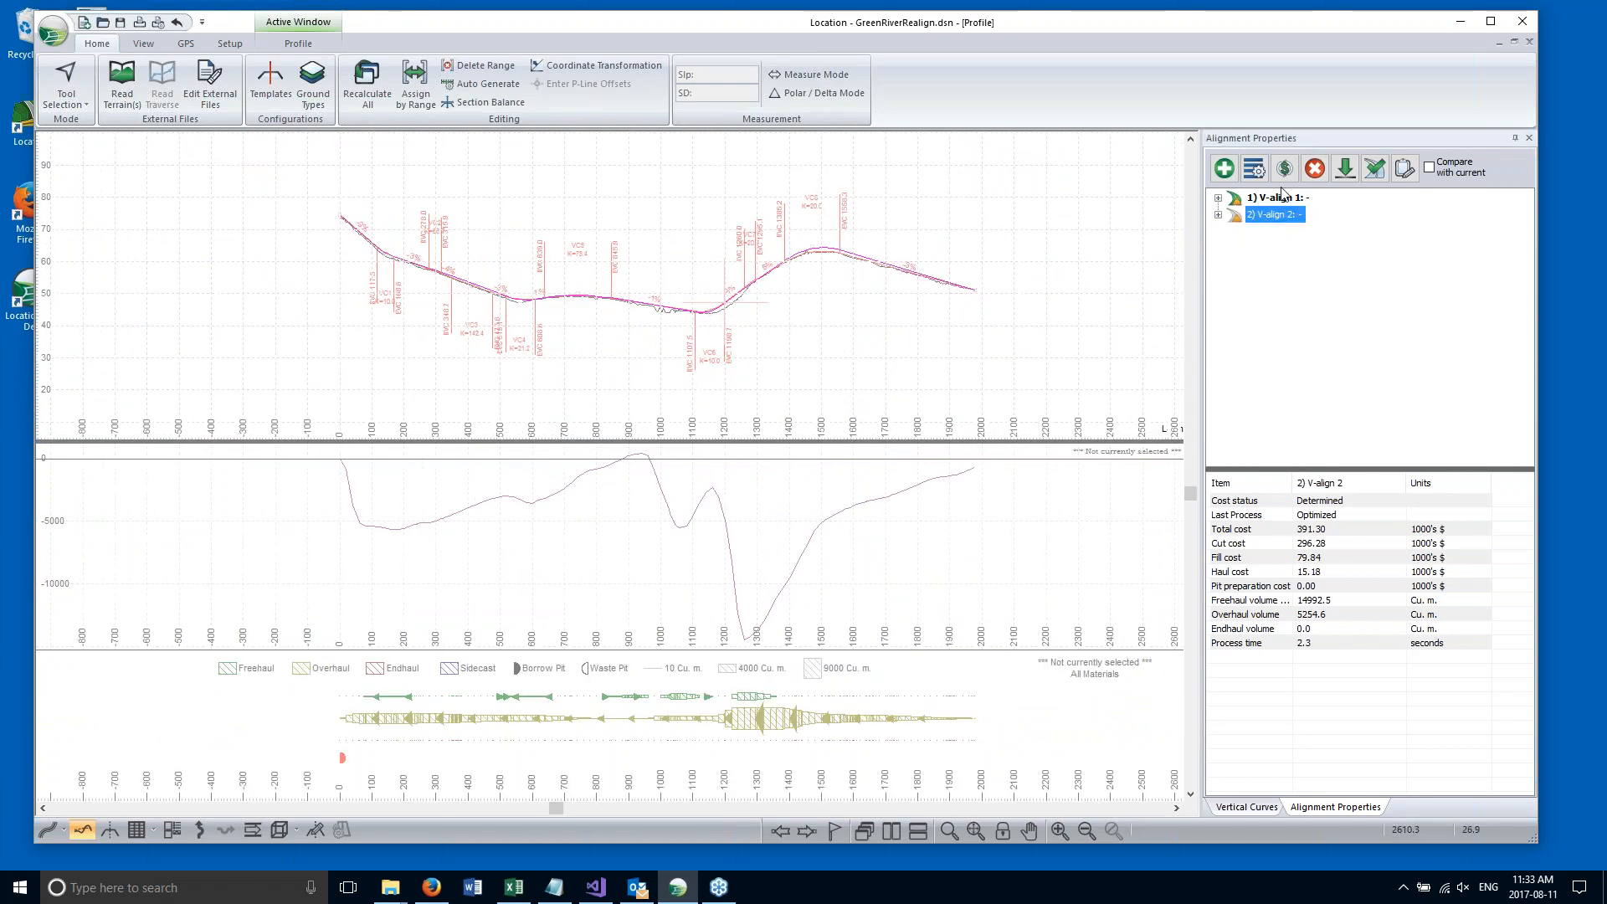
click(1345, 170)
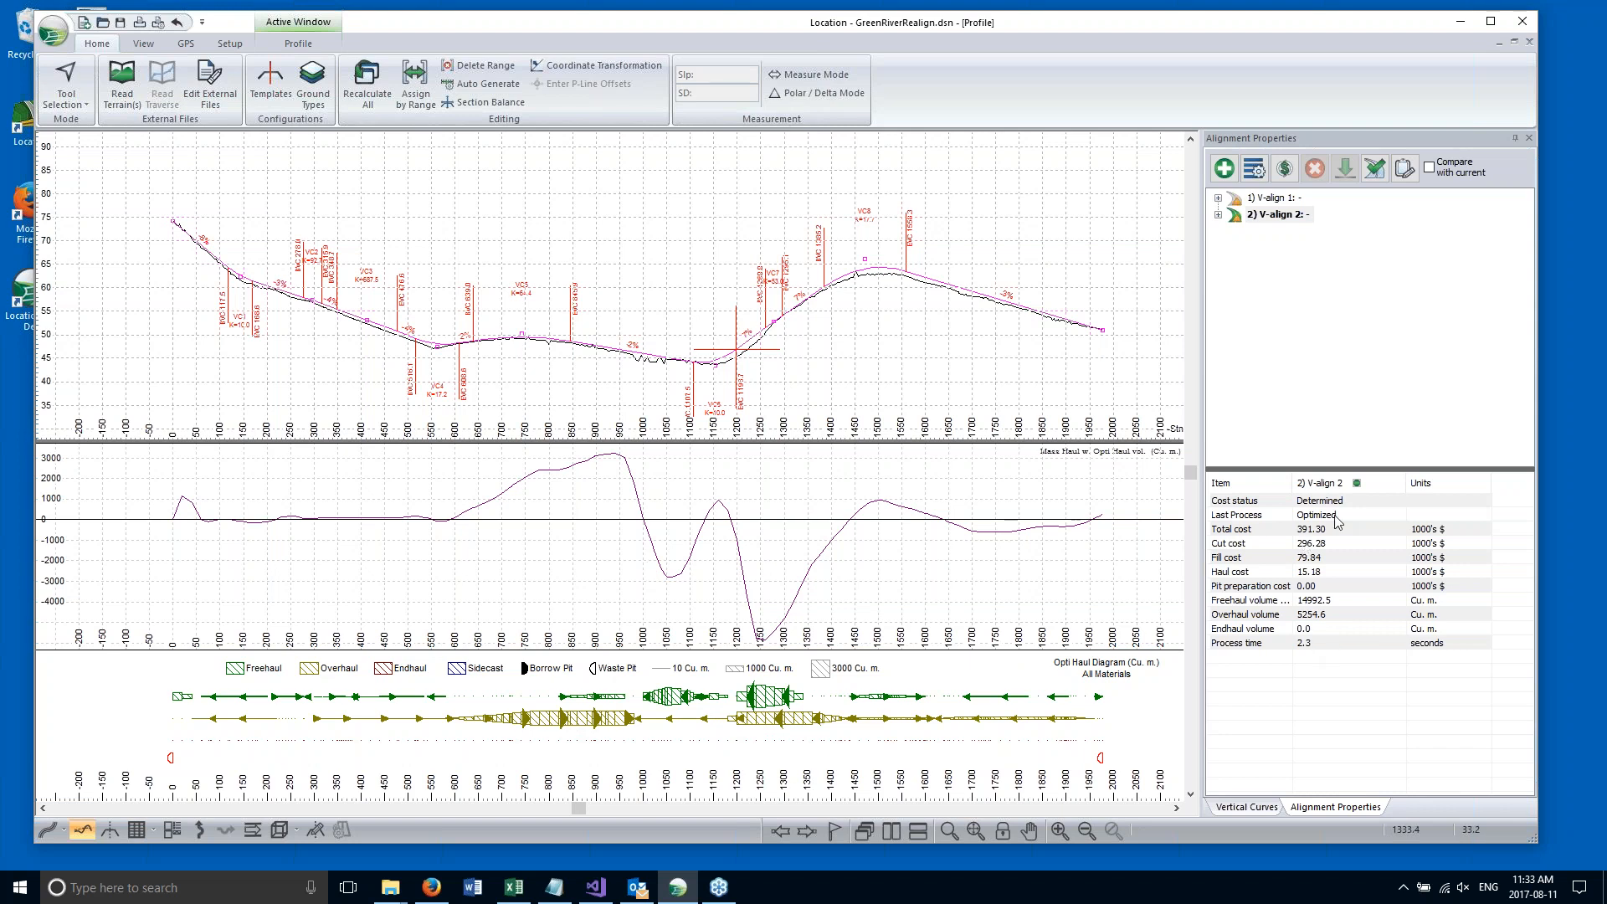
click(1278, 199)
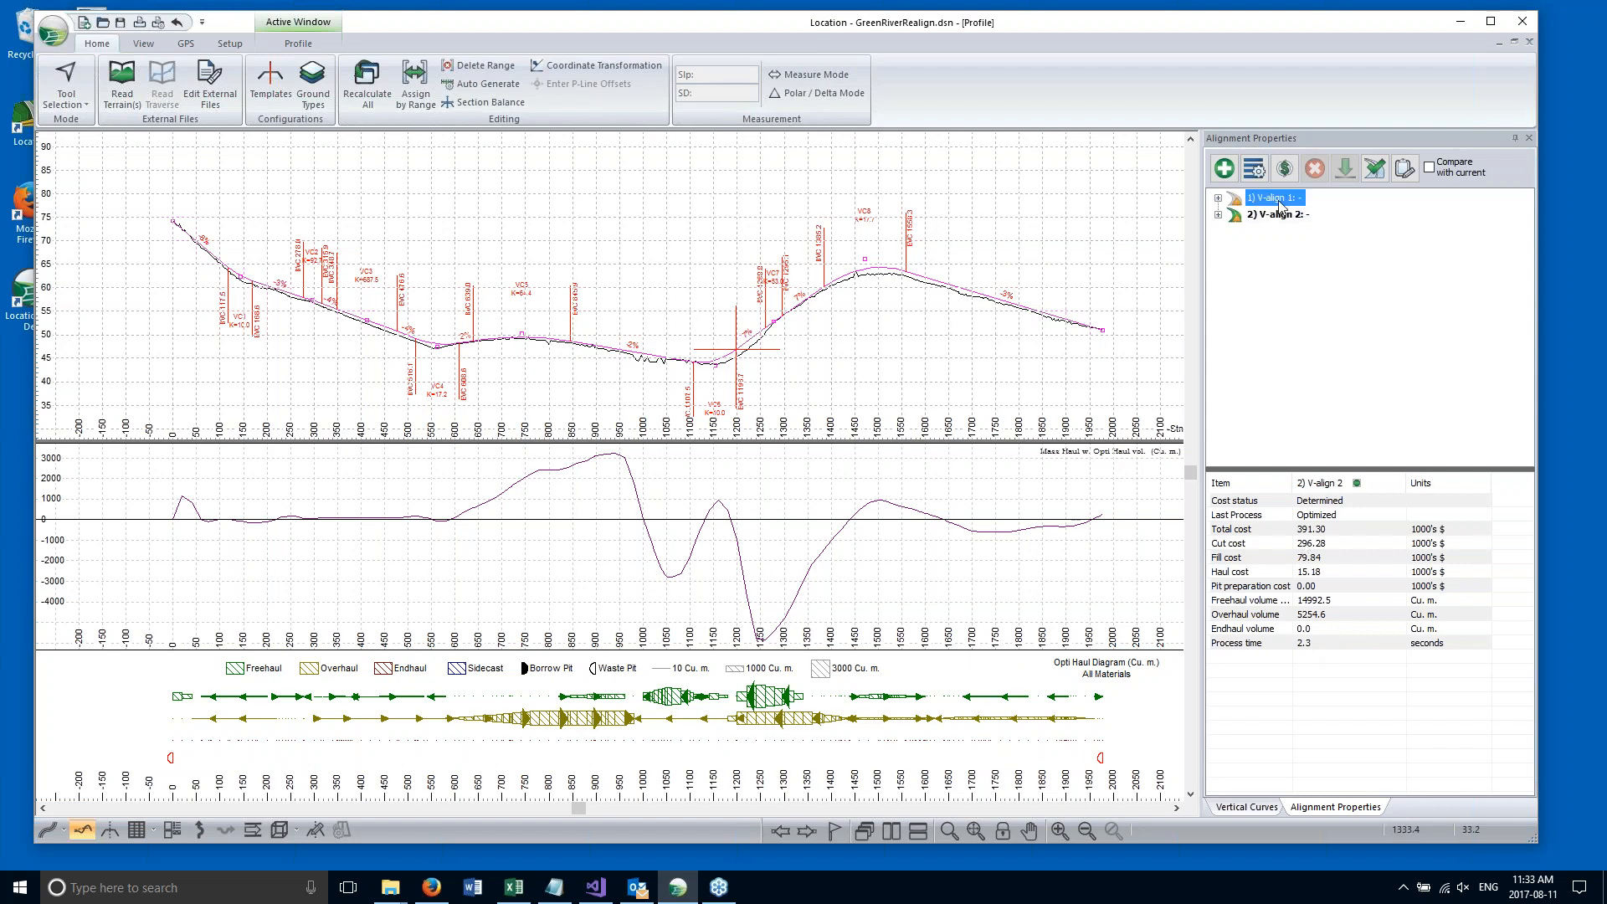
click(1447, 172)
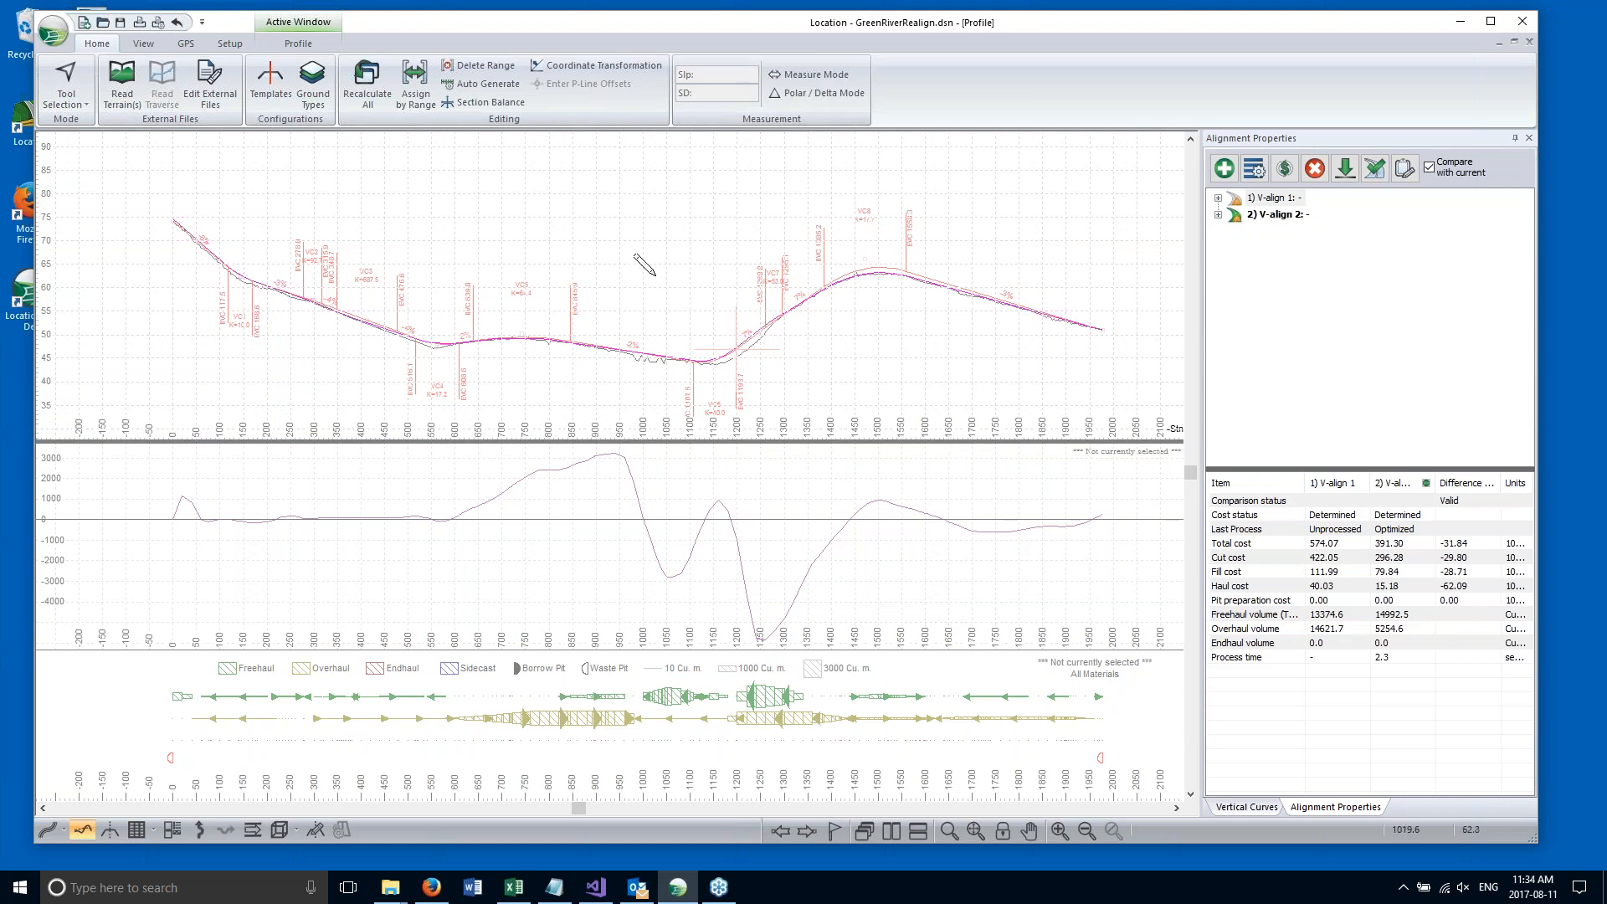
Inspect the overlaid V-align 1 and V-align 2 profiles up close, and select V-align 2 to view its profile alone.
middle_drag(738, 273, 790, 269)
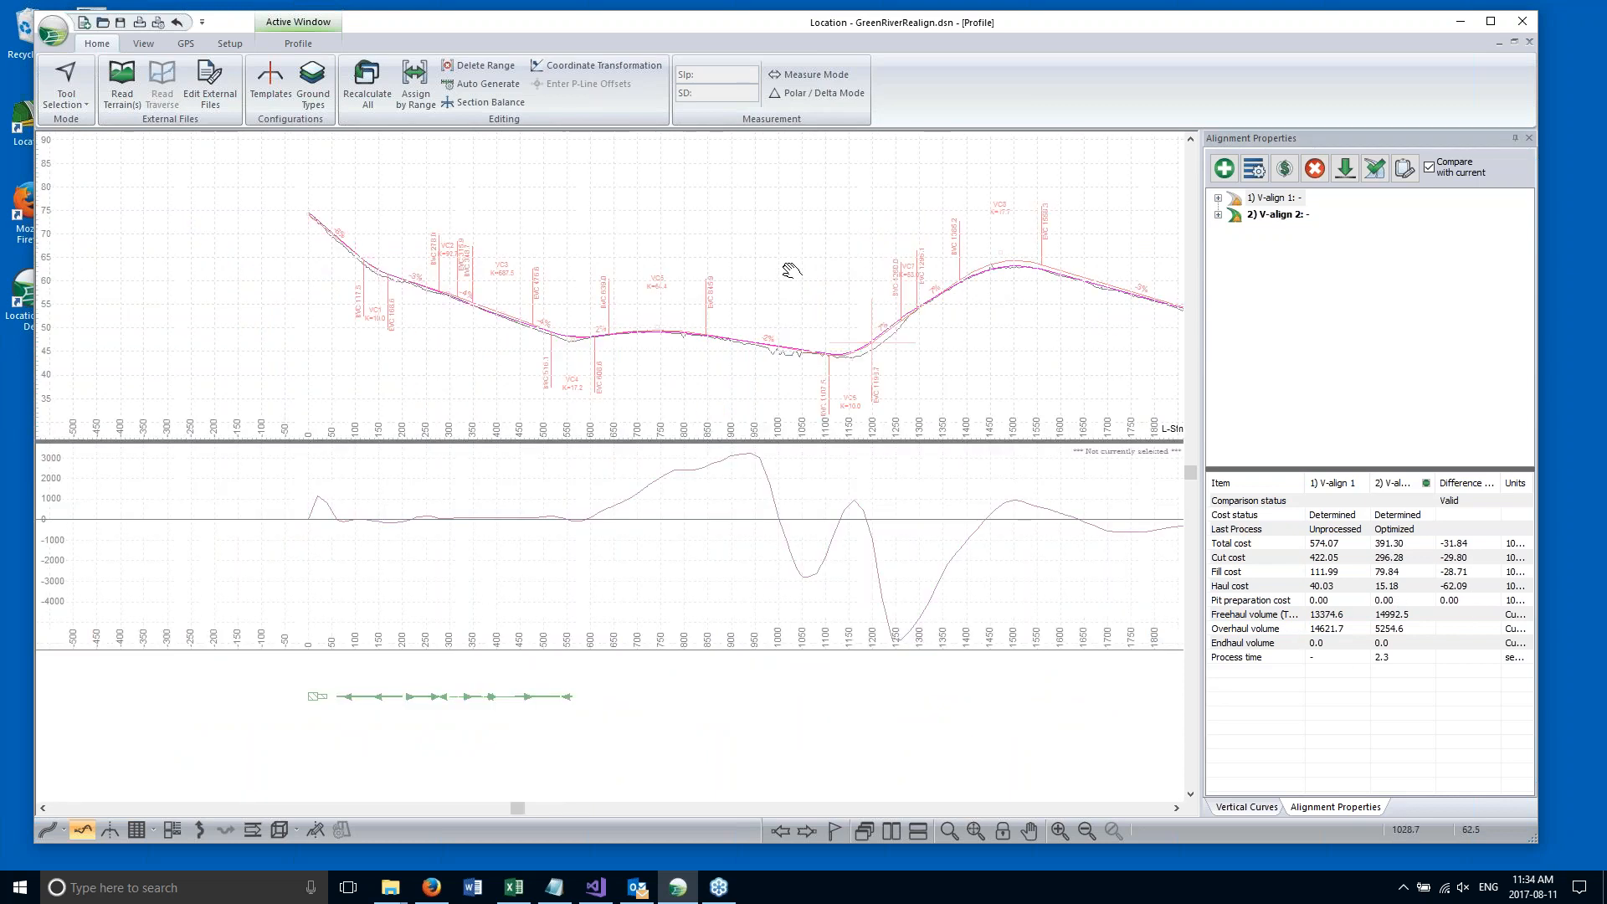
scroll(532, 334, up, 1)
scroll(535, 335, up, 1)
scroll(555, 346, up, 1)
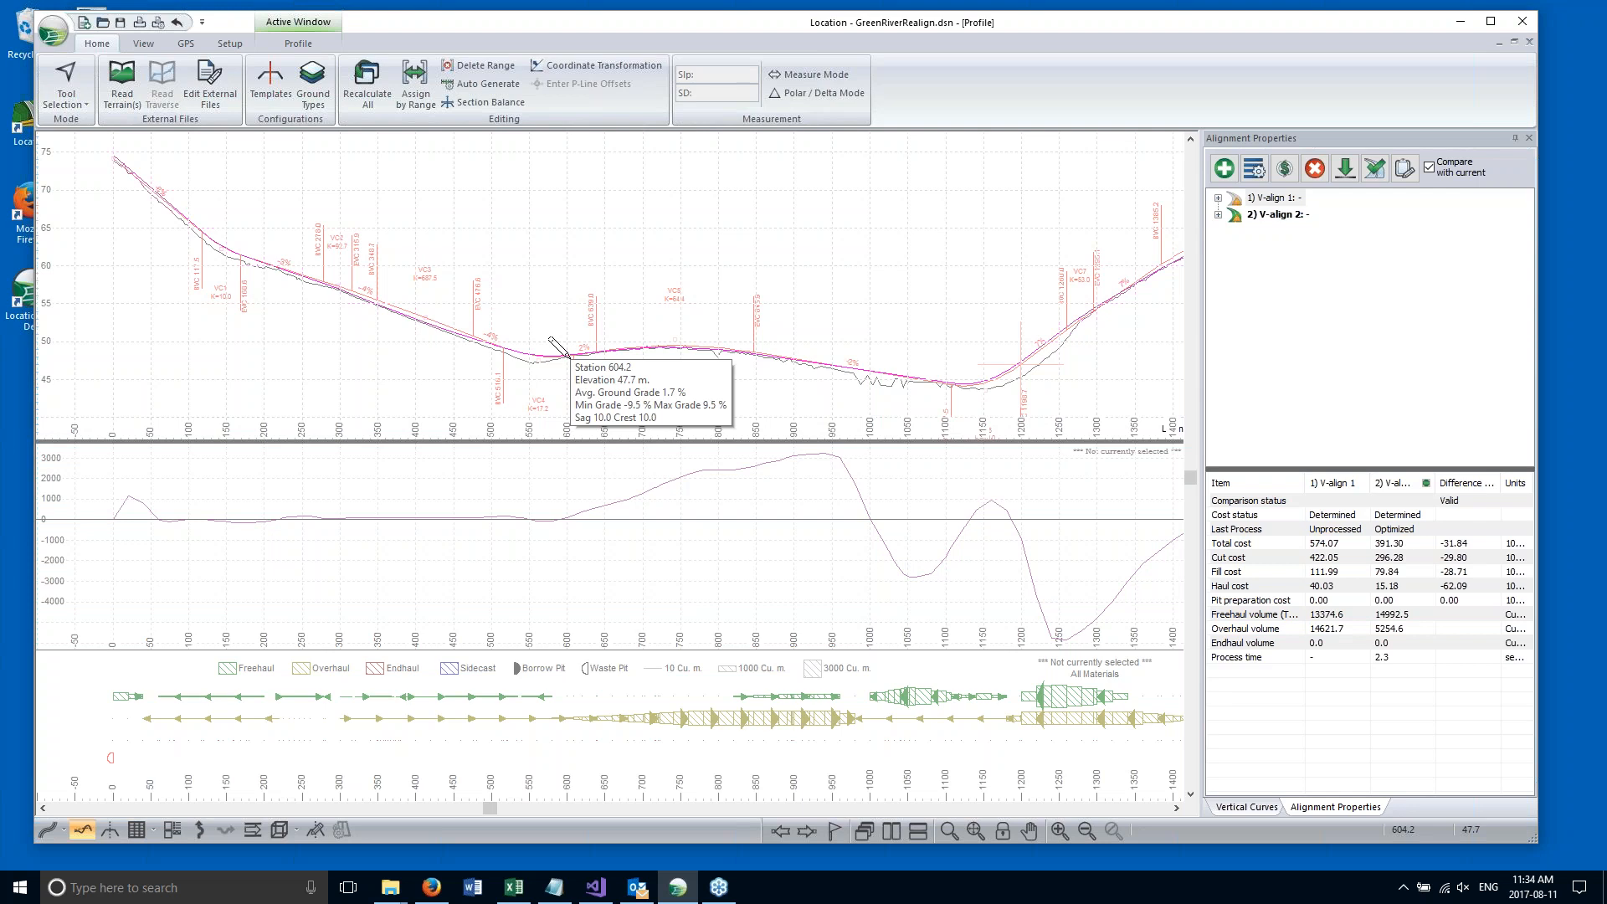
click(1297, 218)
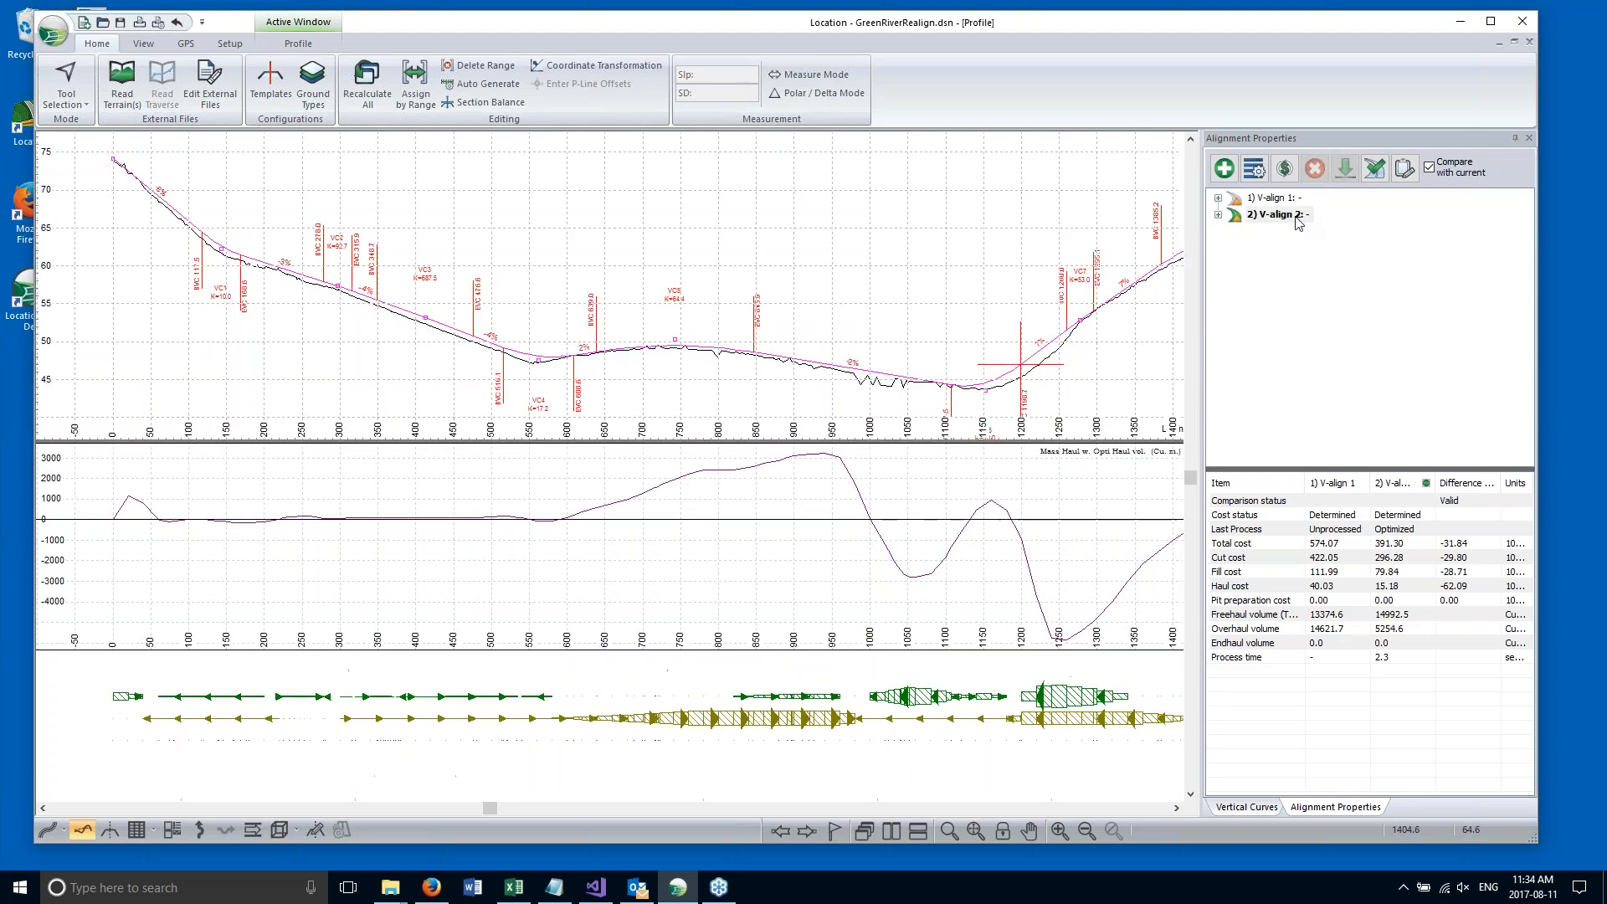
drag(735, 238, 601, 281)
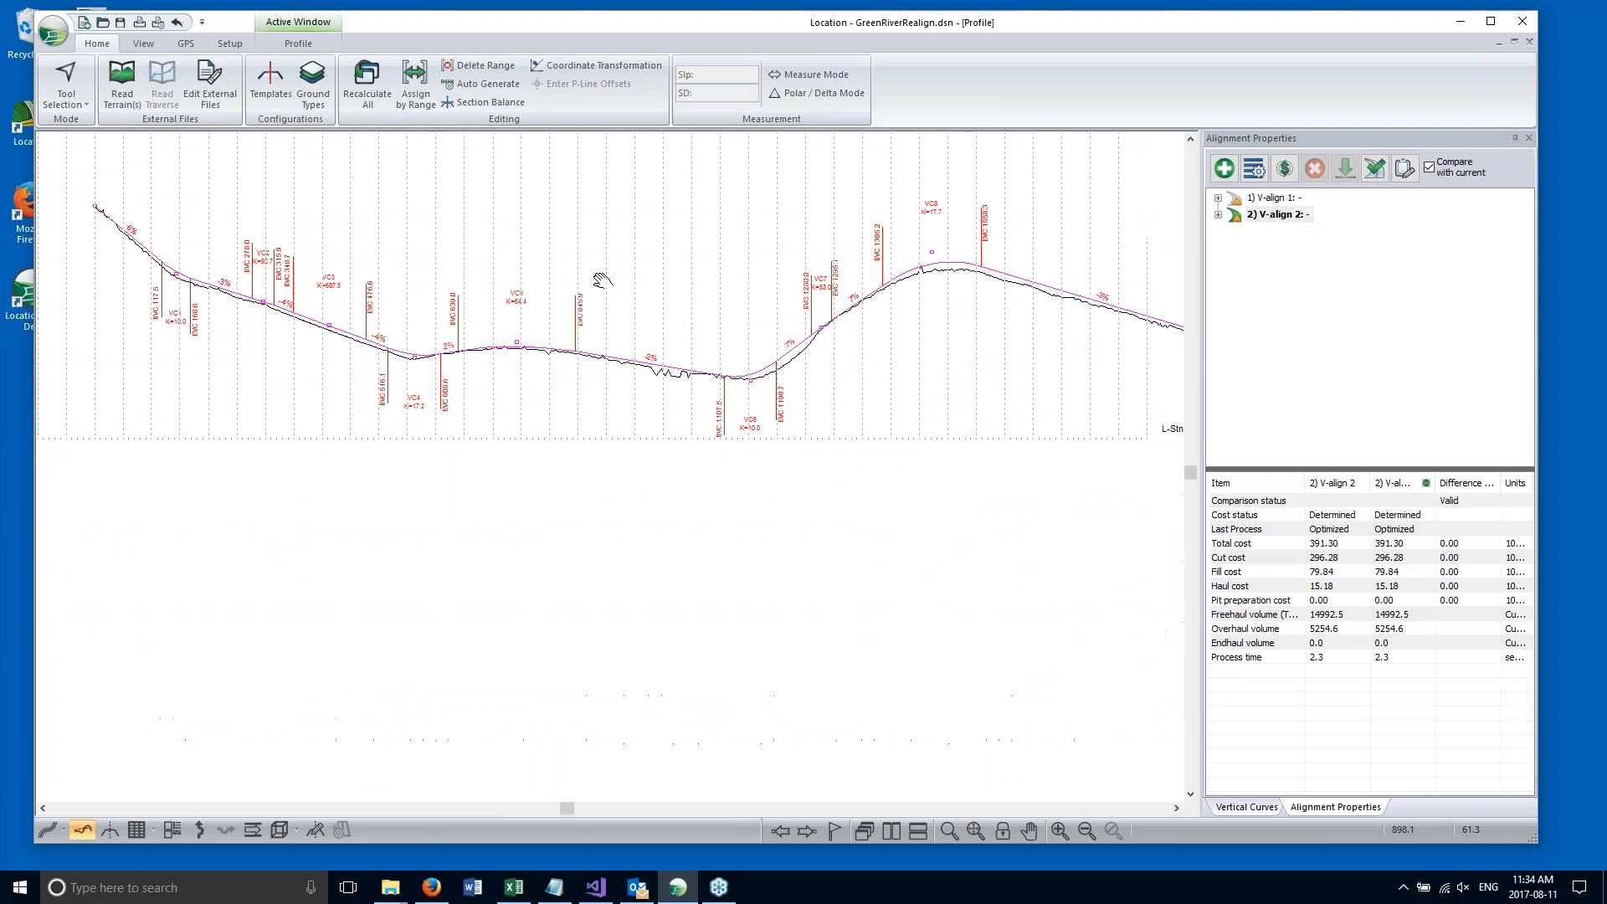